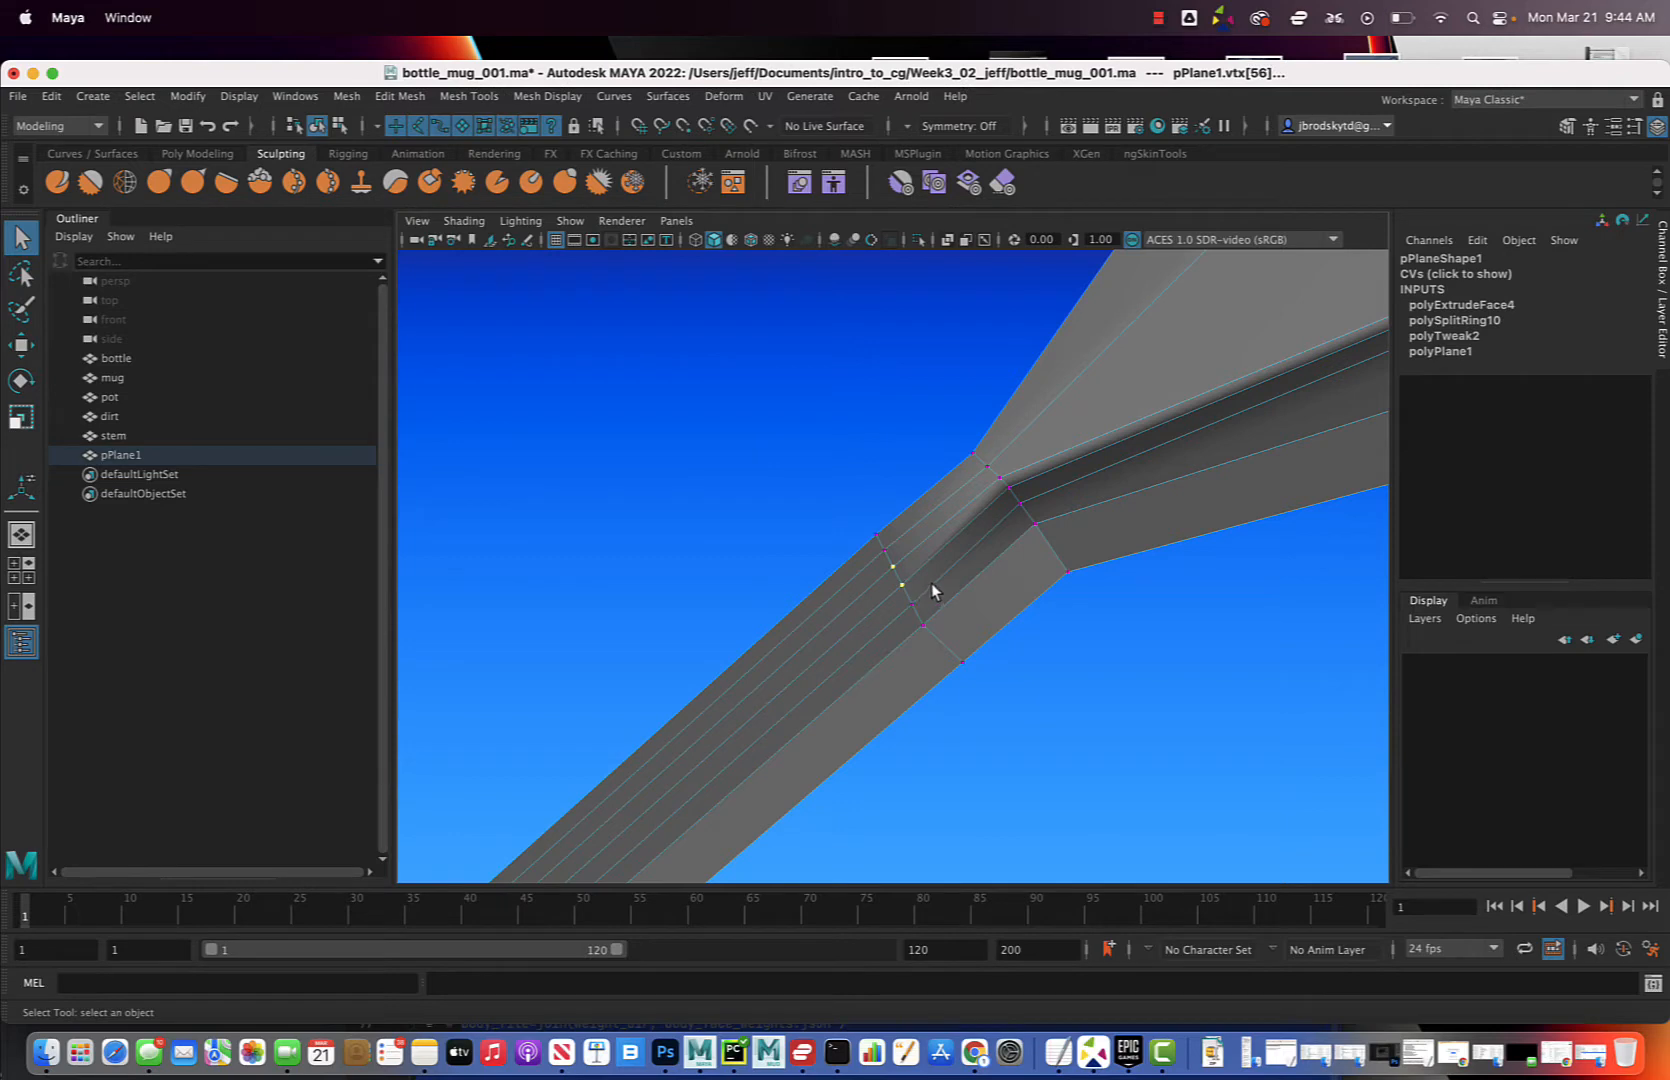
Raise the two middle top vertices of the stalk's edge loop below the leaf base, and also raise the two vertices flanking them
key("w")
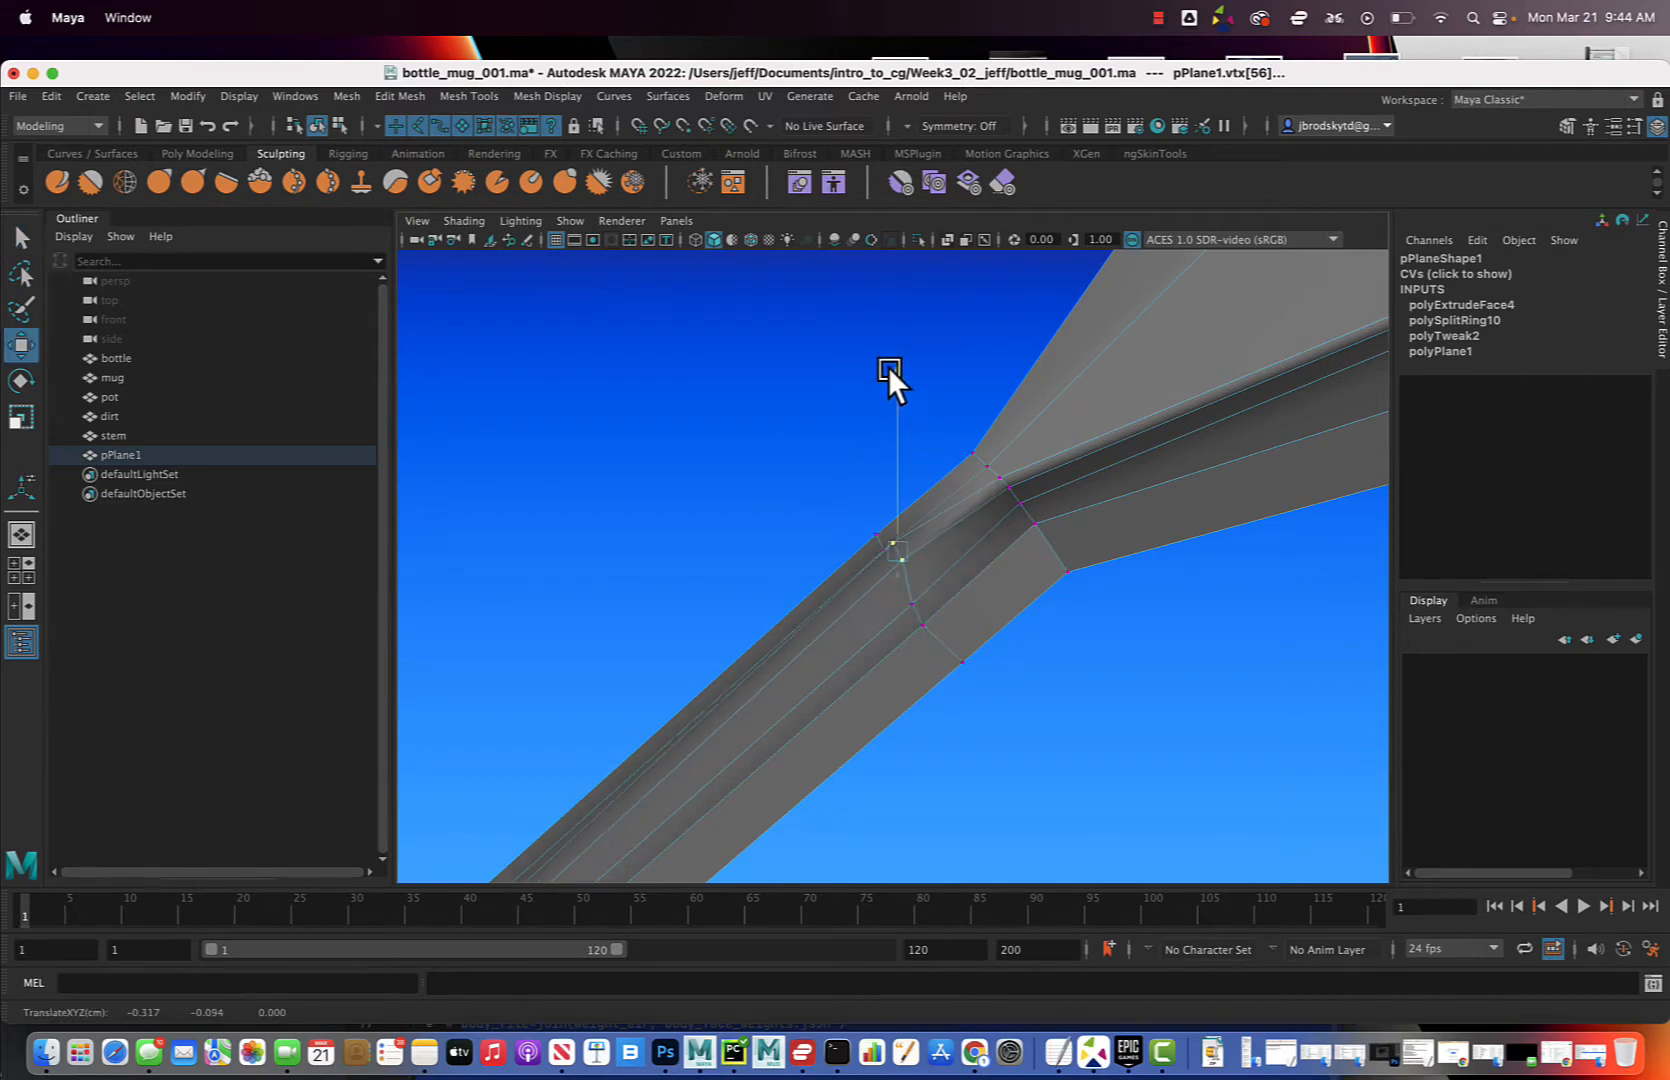
left_click_drag(888, 362, 1008, 581, "alt")
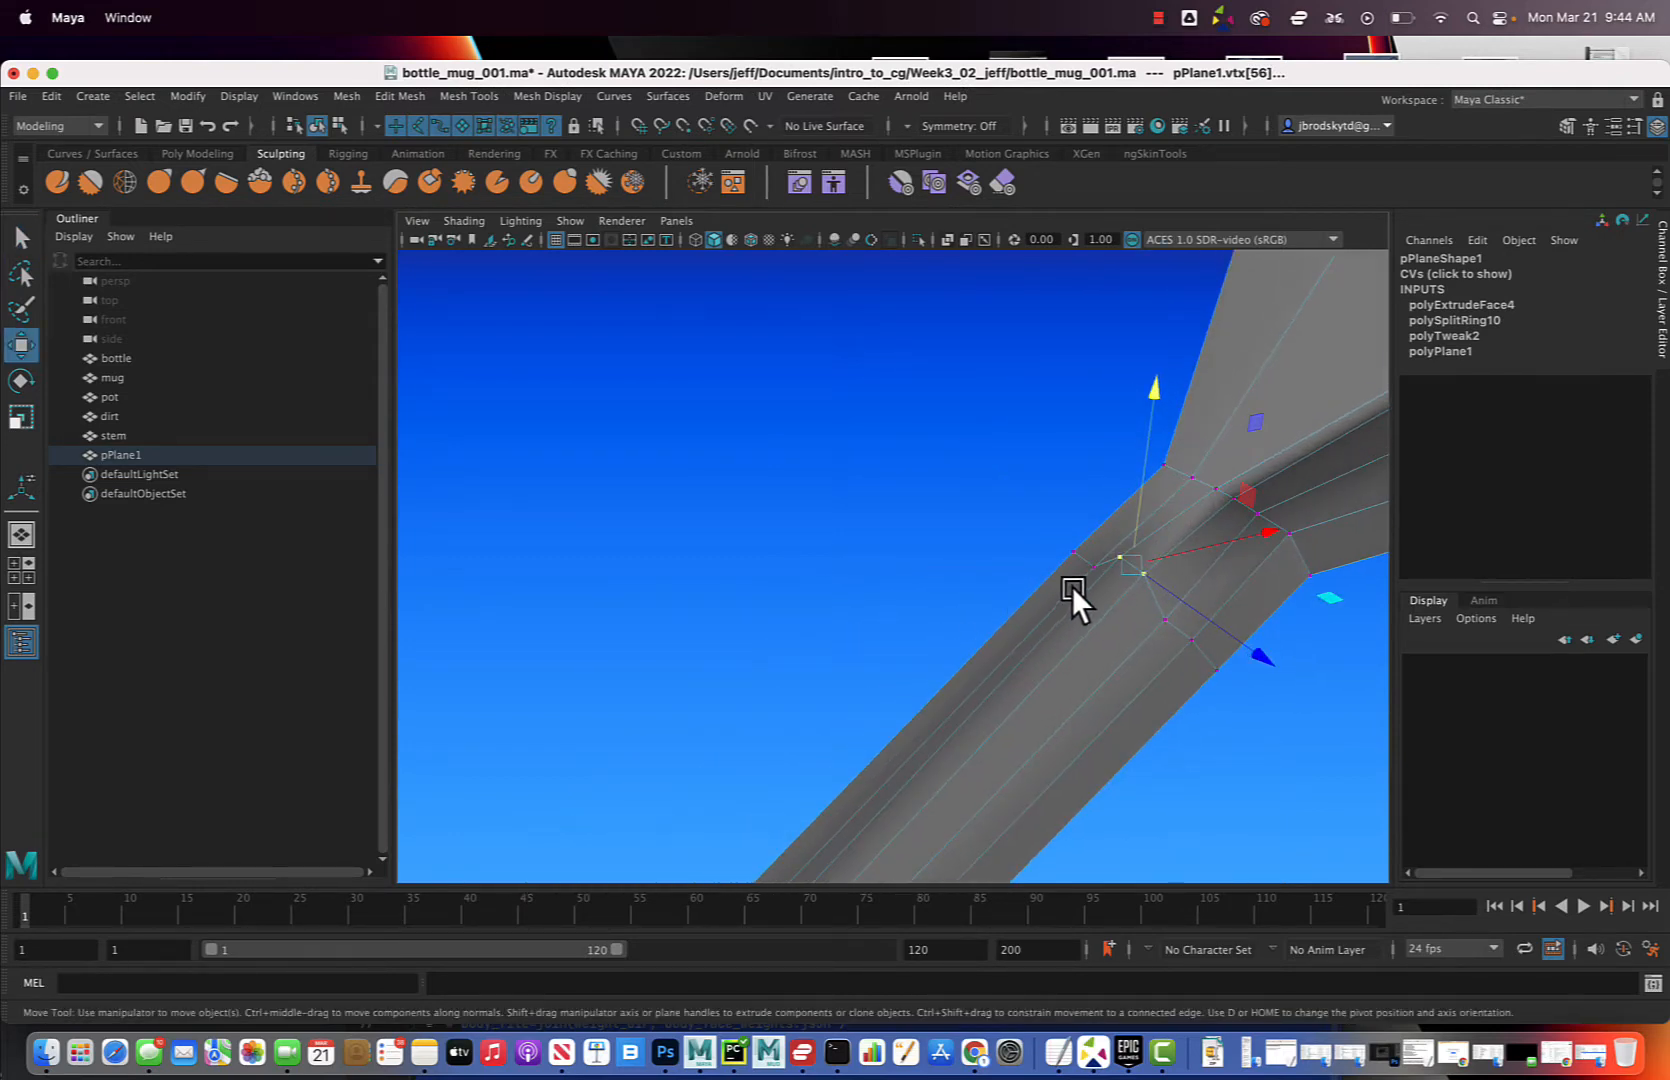
left_click(1093, 566)
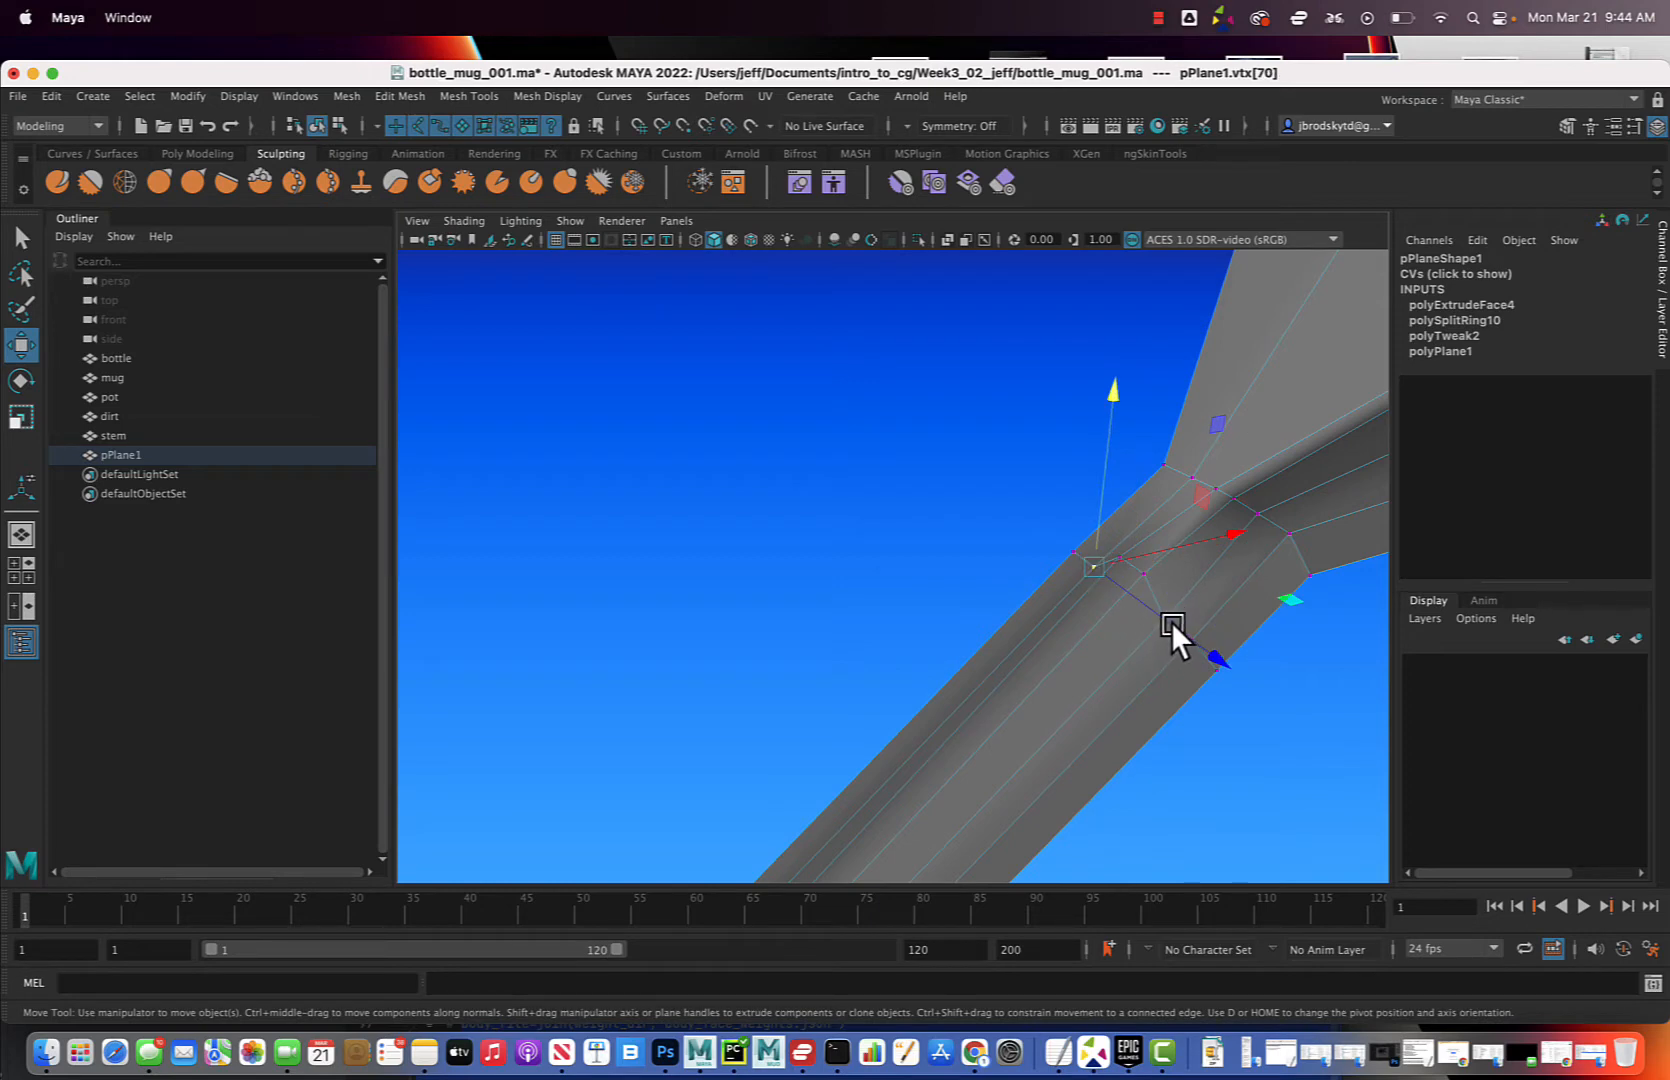
key("q")
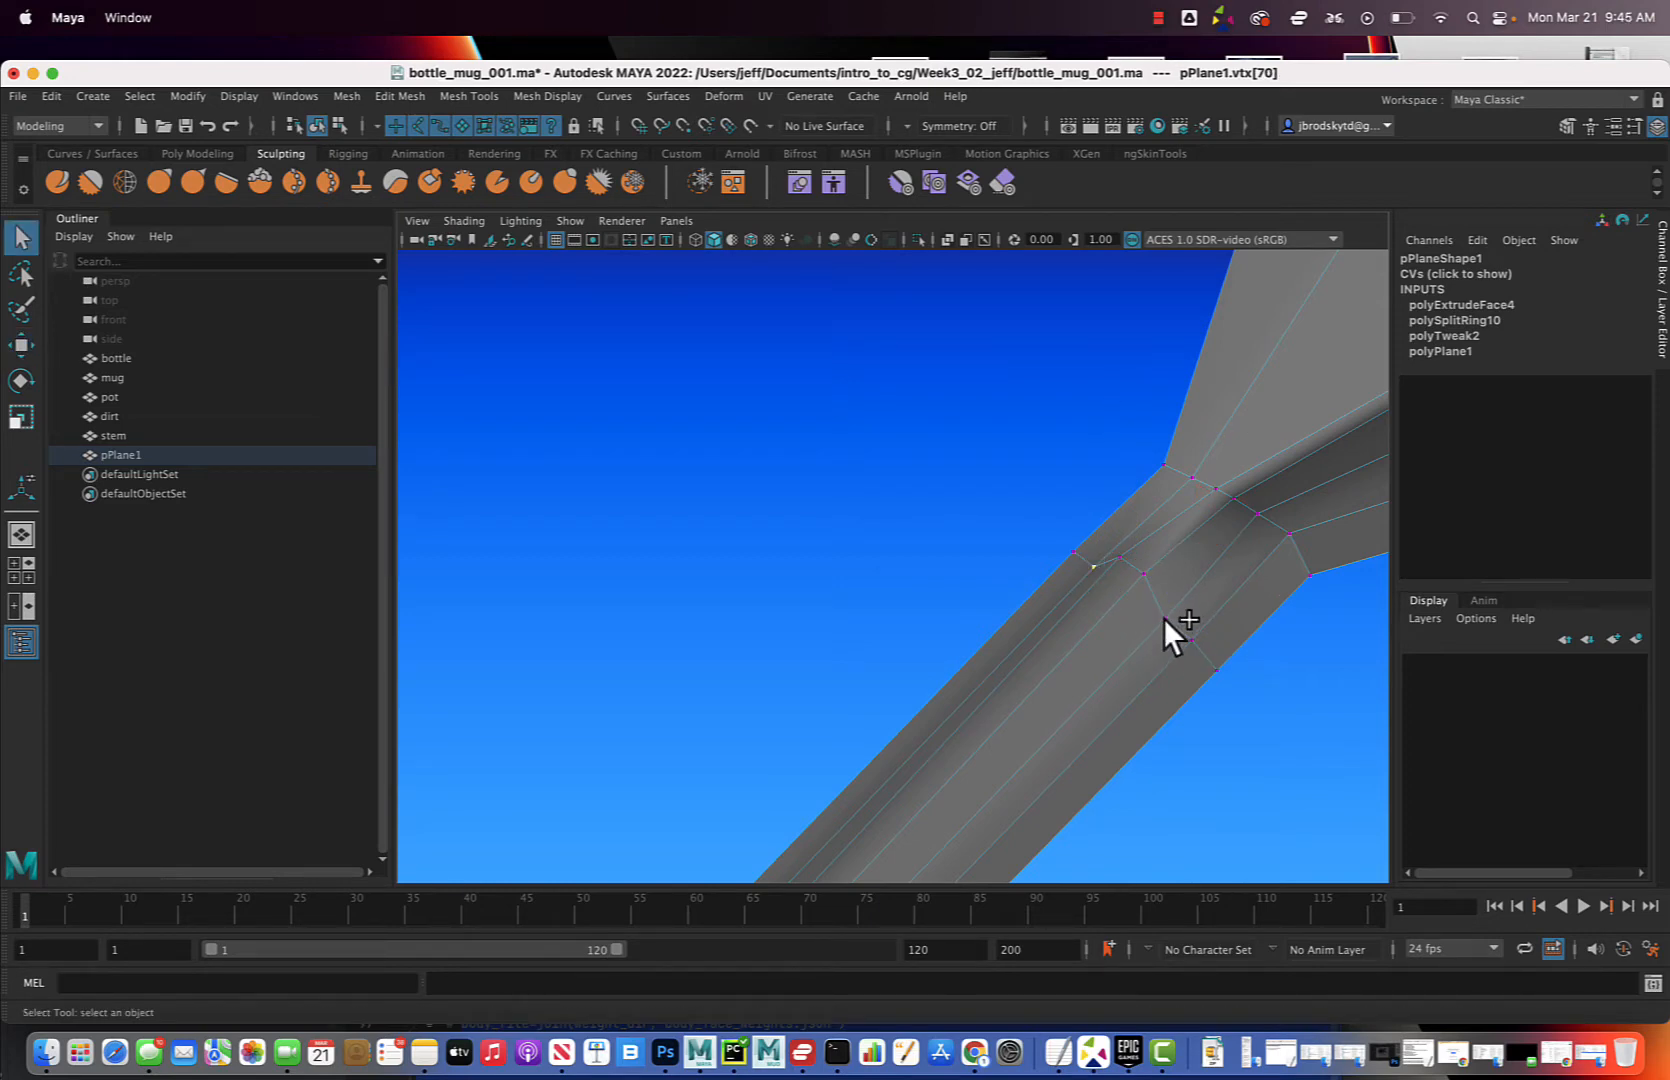
left_click(1164, 620, "shift")
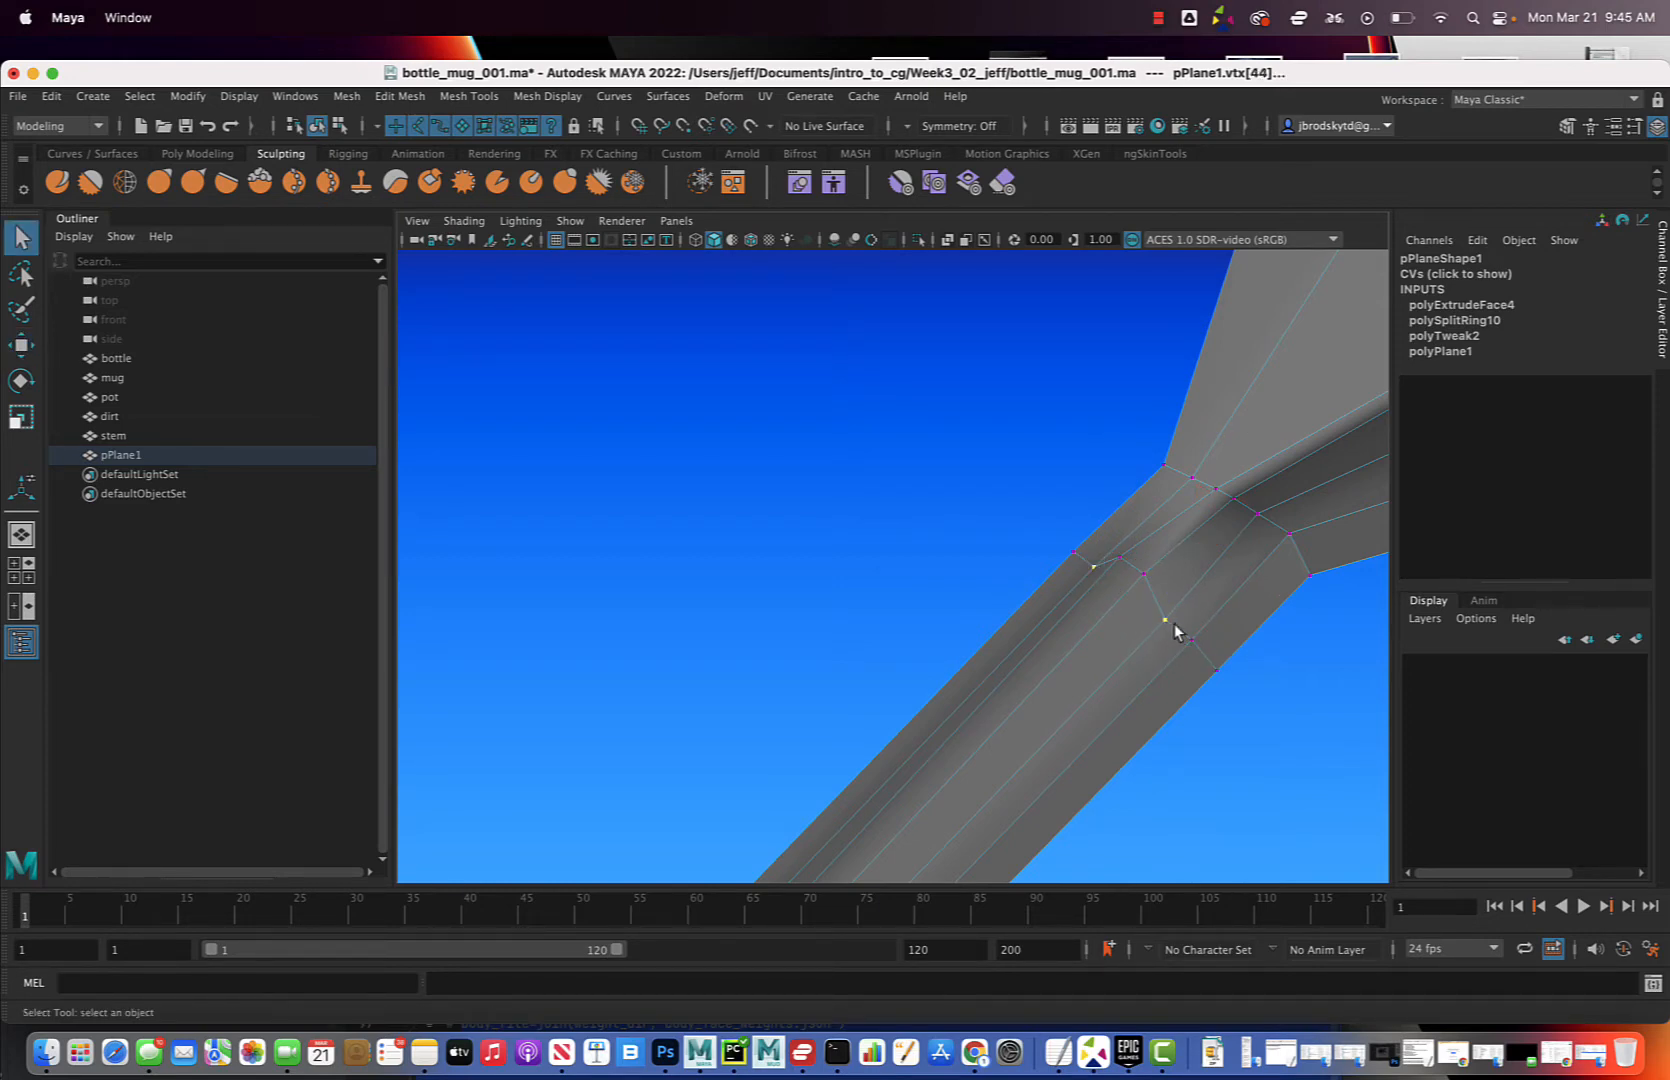
key("w")
left_click_drag(1150, 426, 974, 661)
Lower the two middle underside vertices of the same stalk loop, and also lower the two underside vertices flanking them
left_click_drag(1095, 751, 1034, 567, "alt")
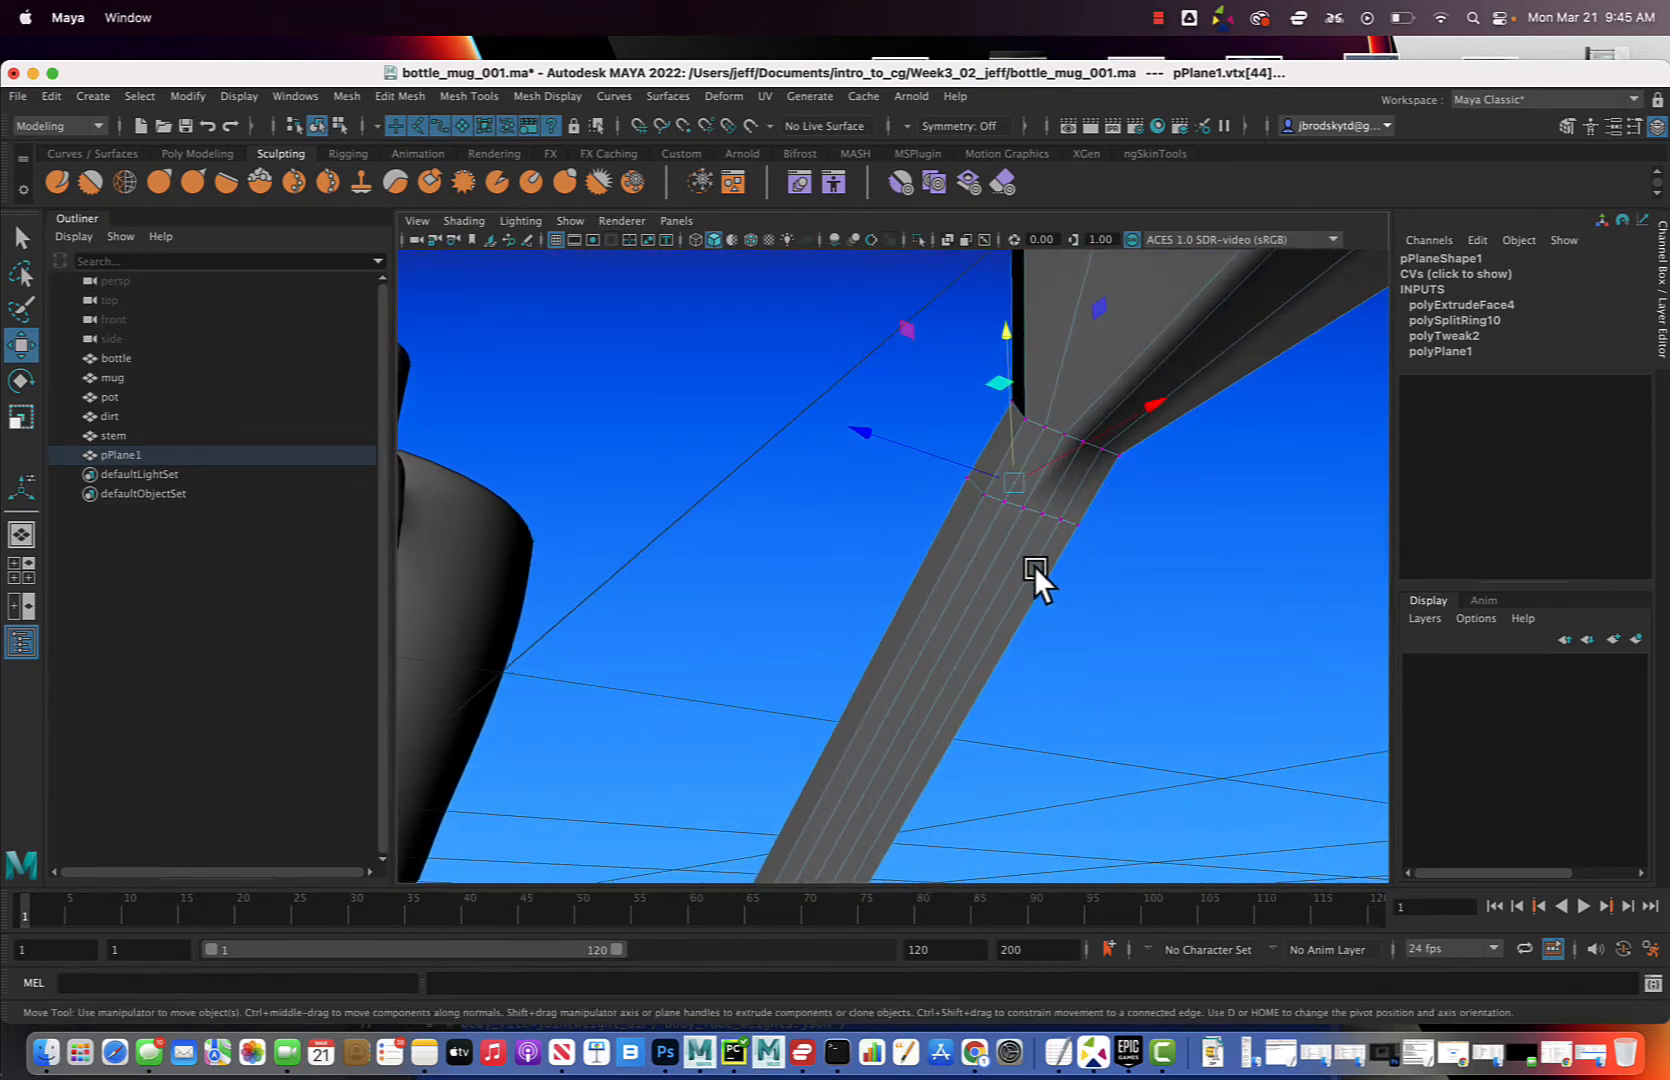
left_click(1024, 509)
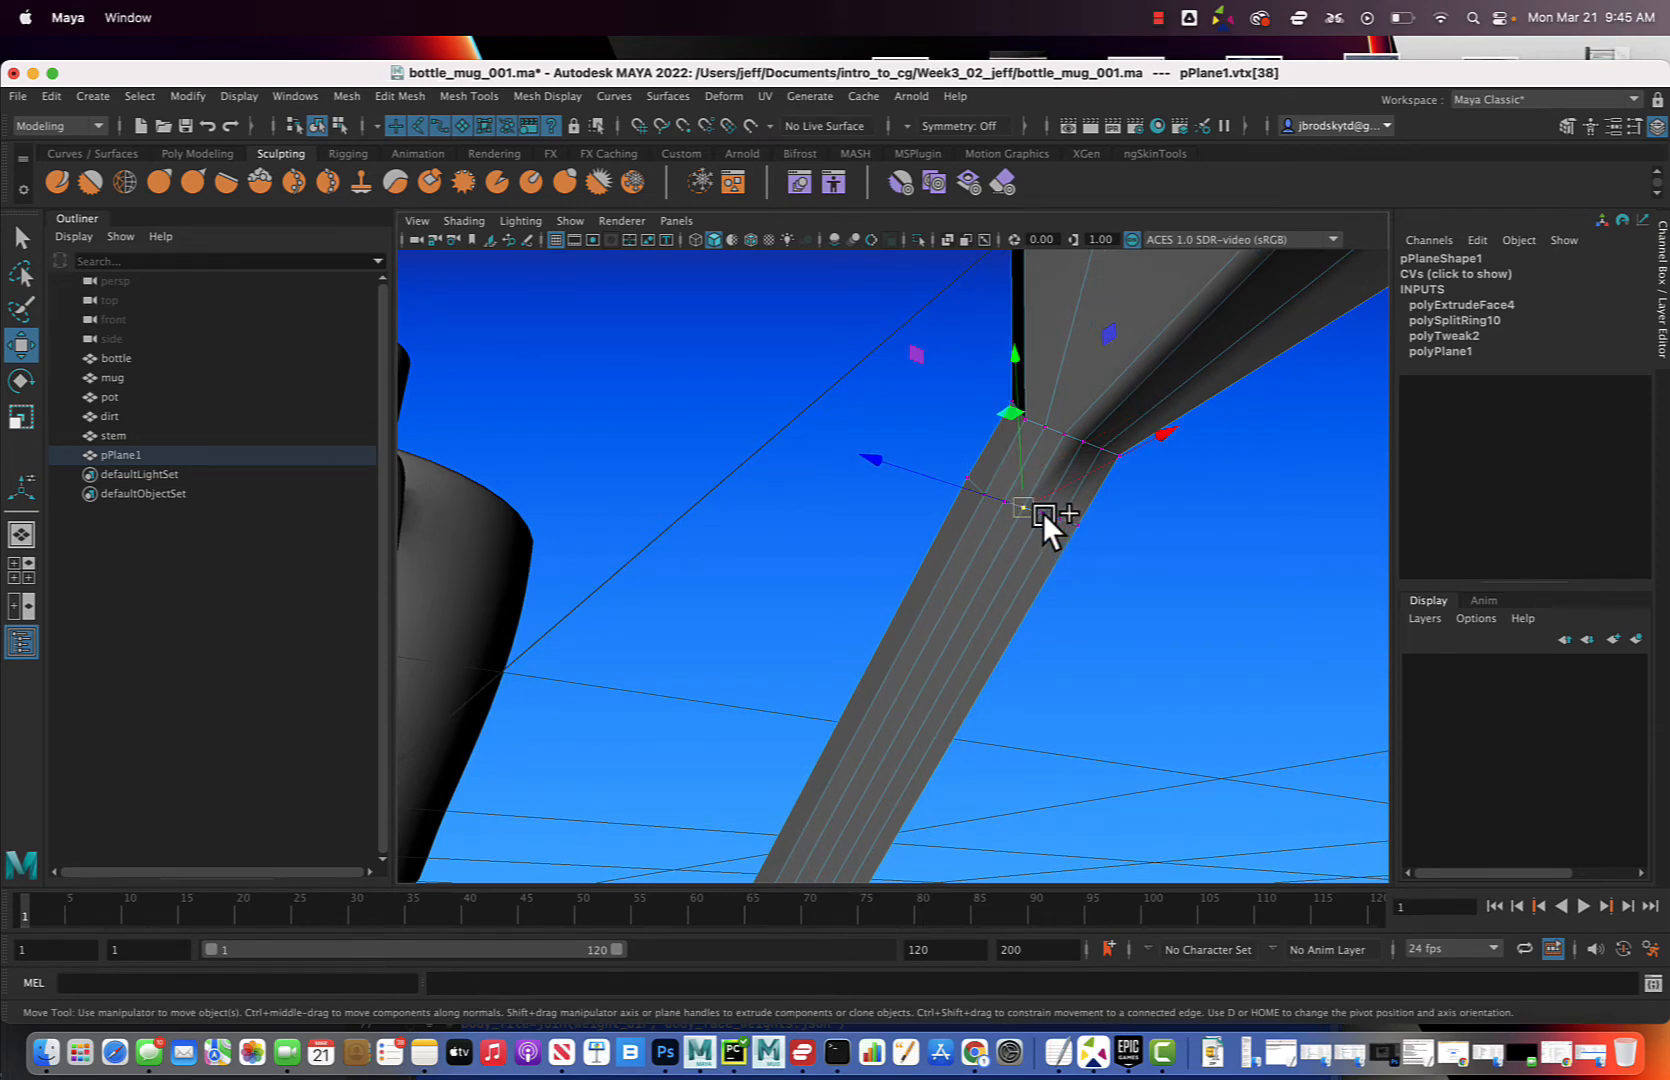
left_click(1043, 511, "shift")
left_click_drag(1025, 362, 1043, 529)
left_click(1008, 499)
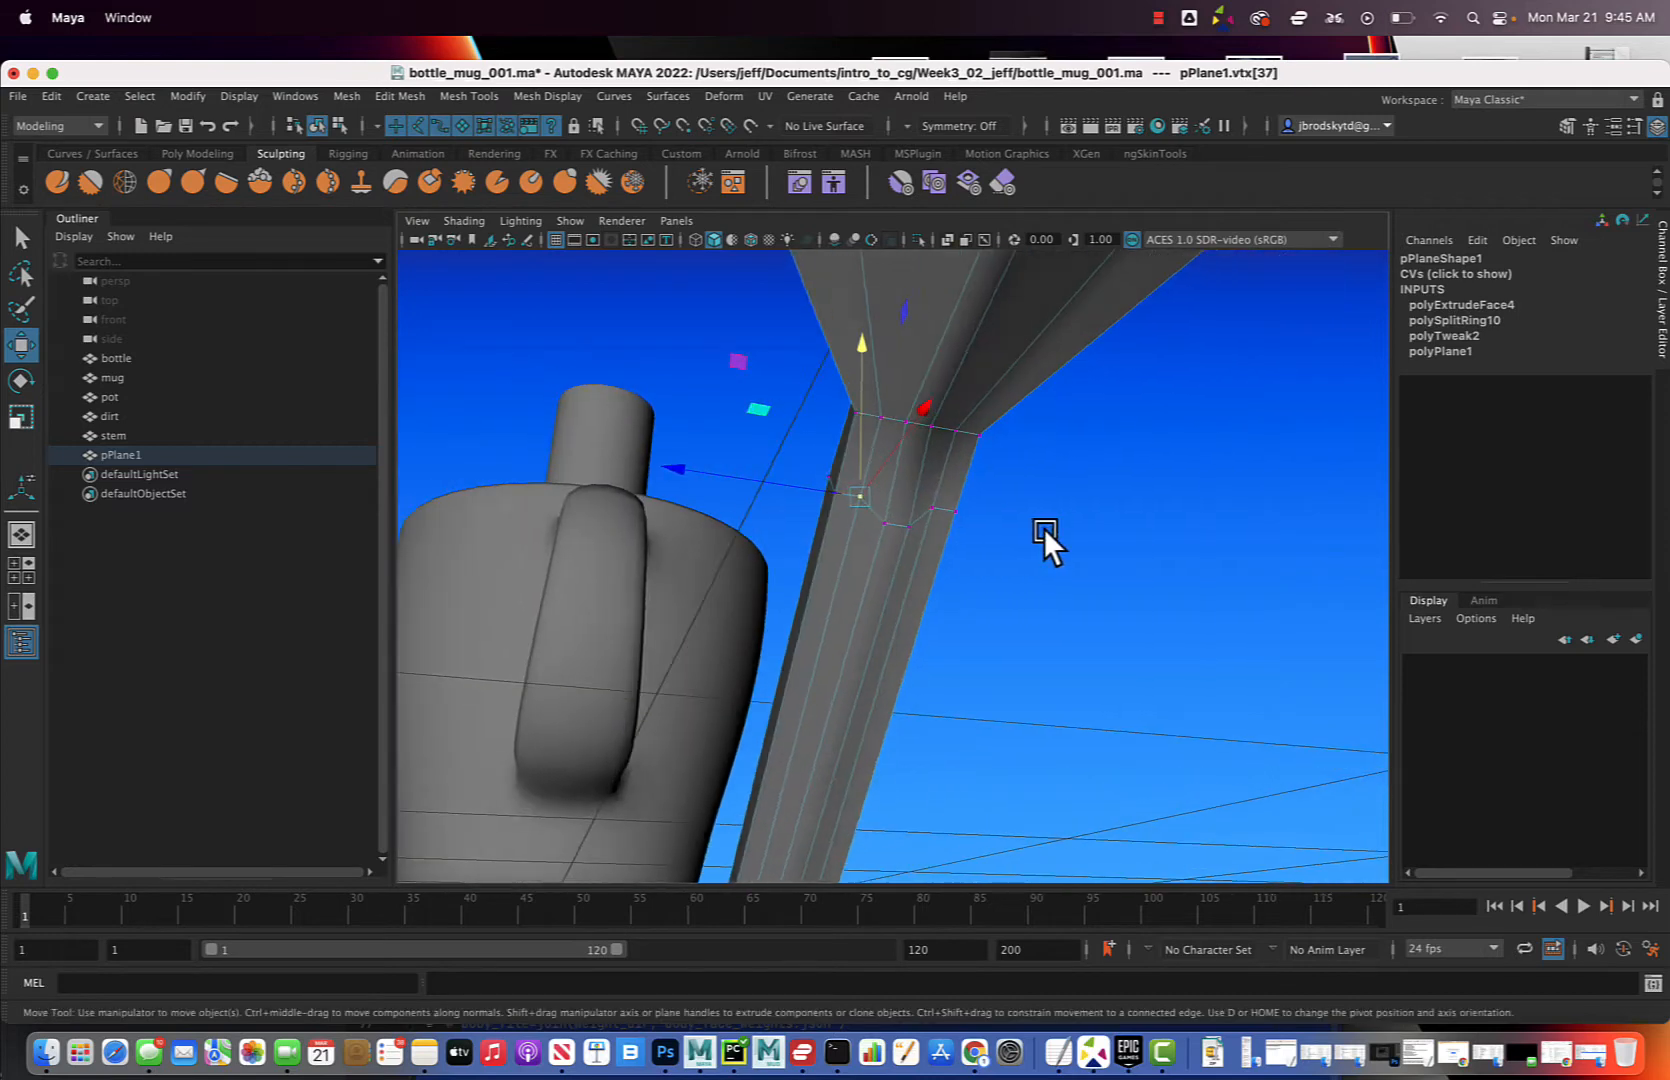
left_click(932, 508, "shift")
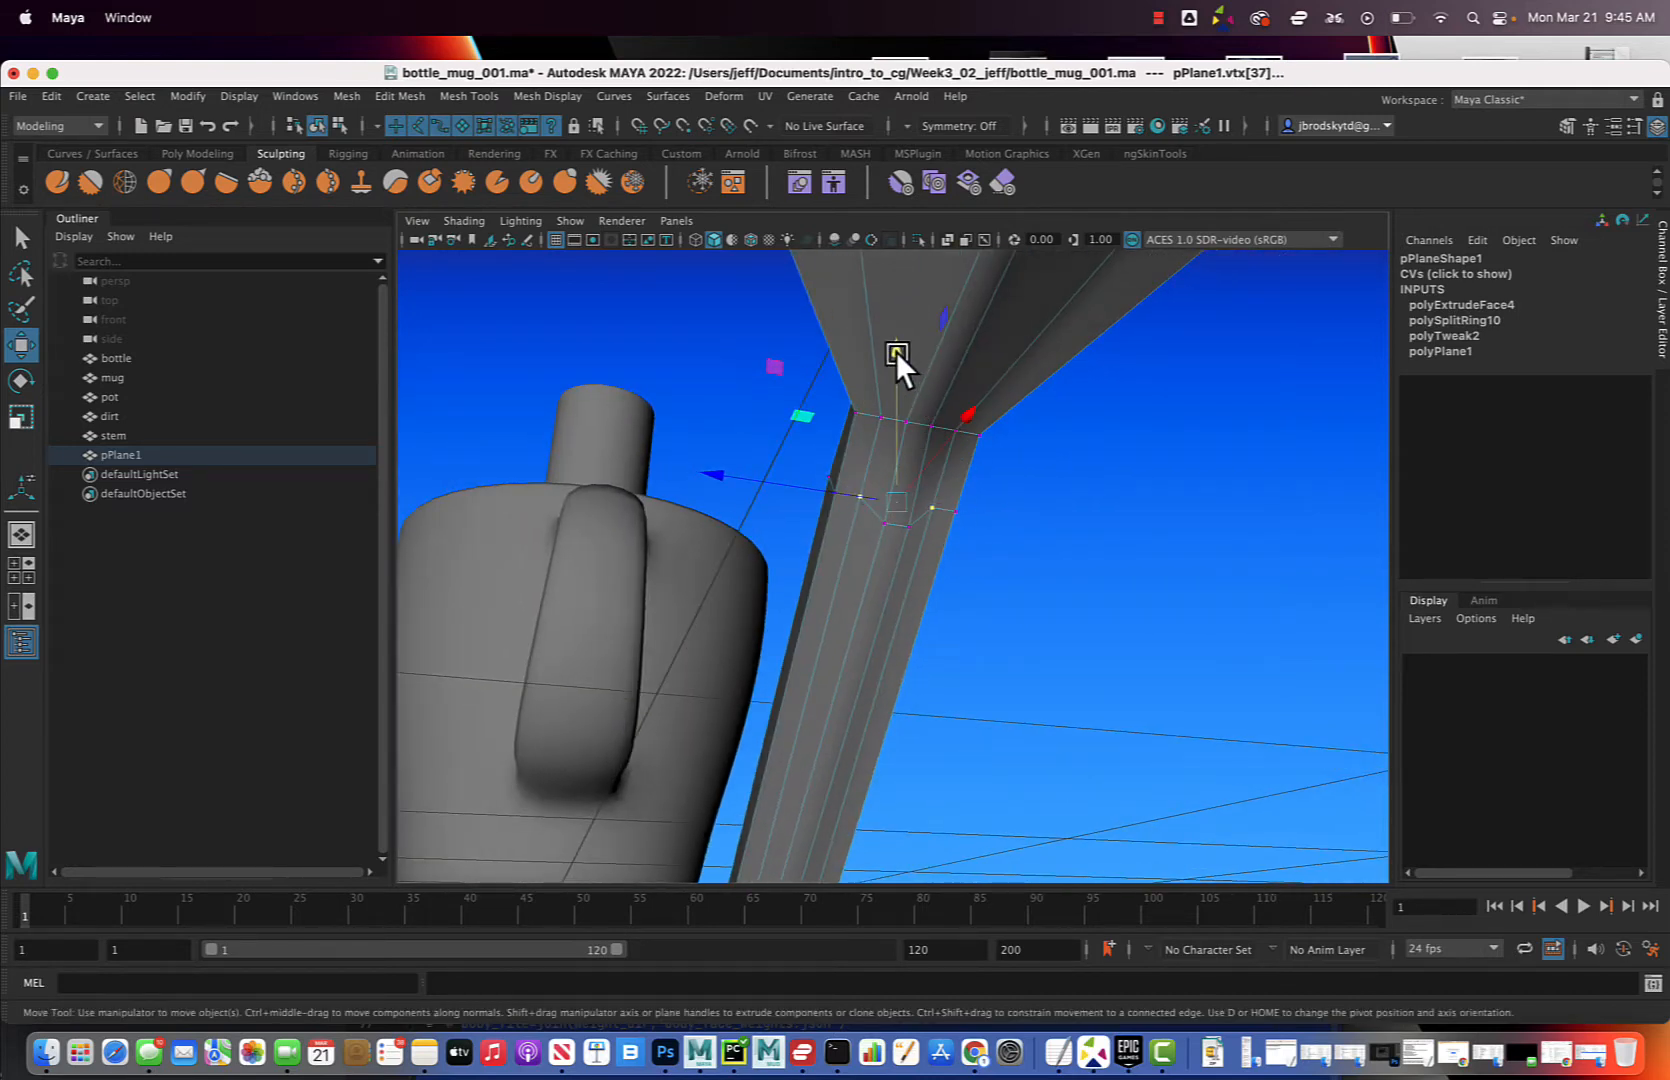
left_click_drag(889, 440, 942, 516, "alt")
Scale the upper and lower vertices on one side of the stalk loop closer together to round its profile
left_click_drag(1024, 635, 957, 620, "alt")
left_click(956, 614)
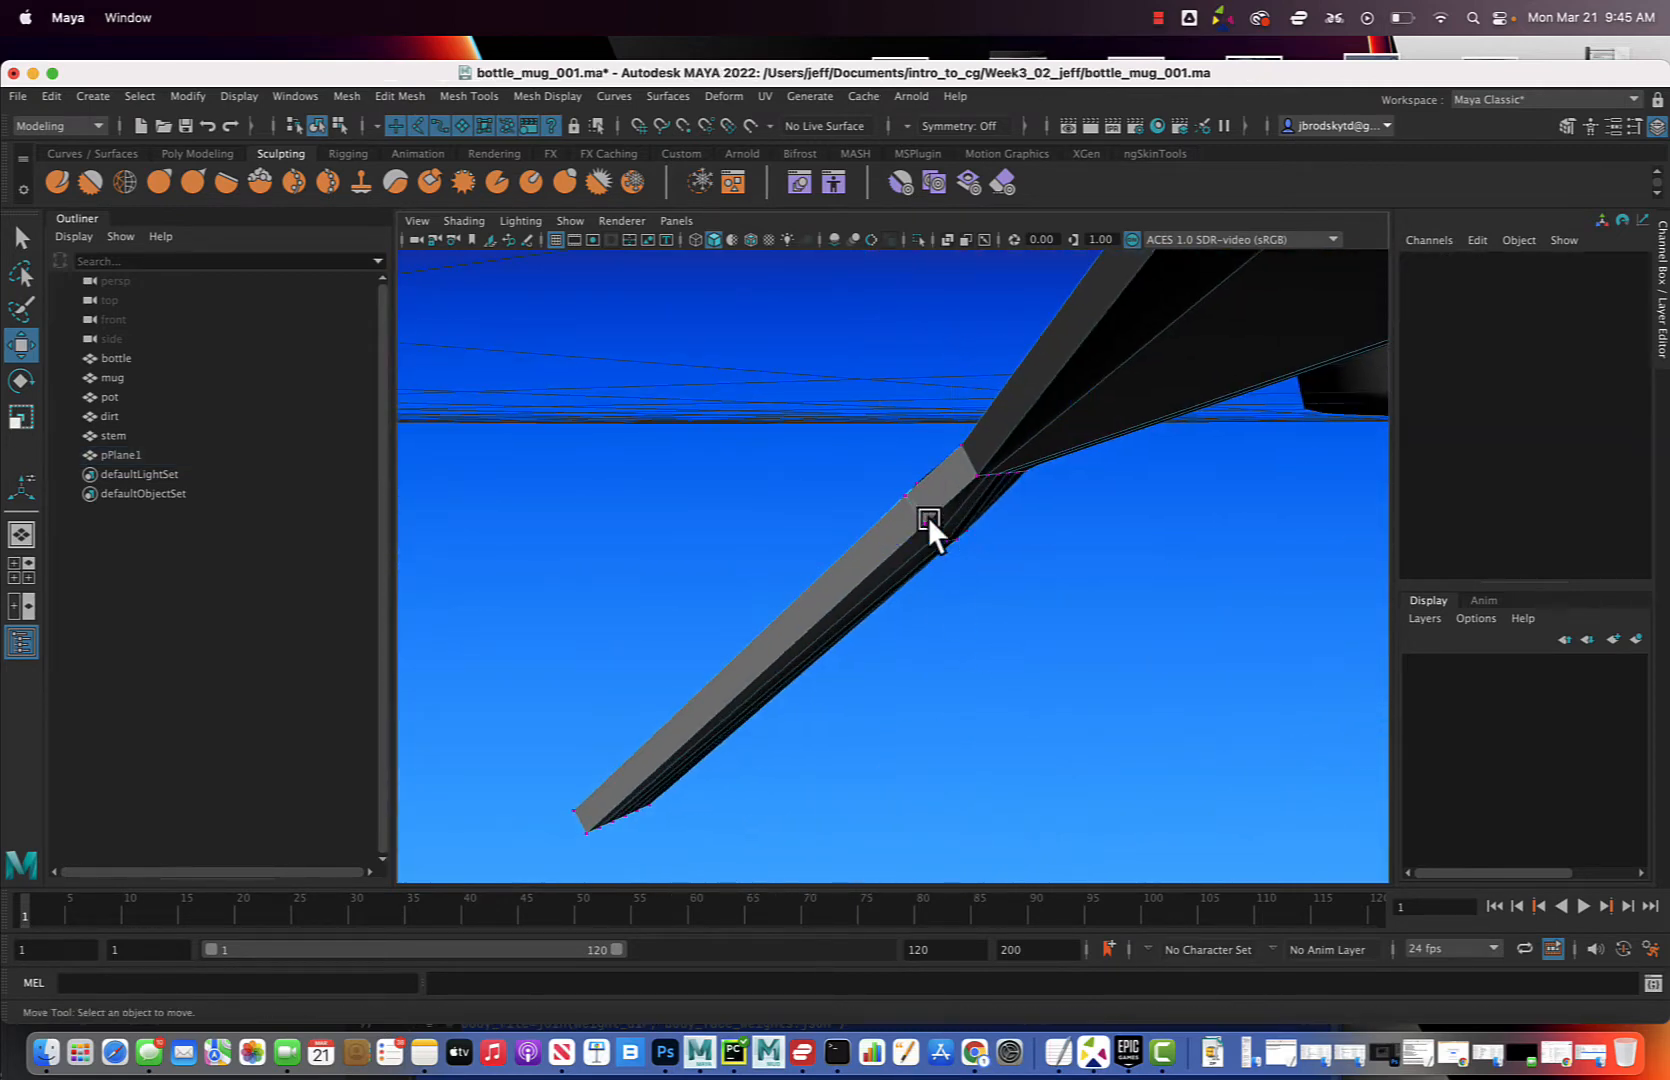
left_click(901, 495)
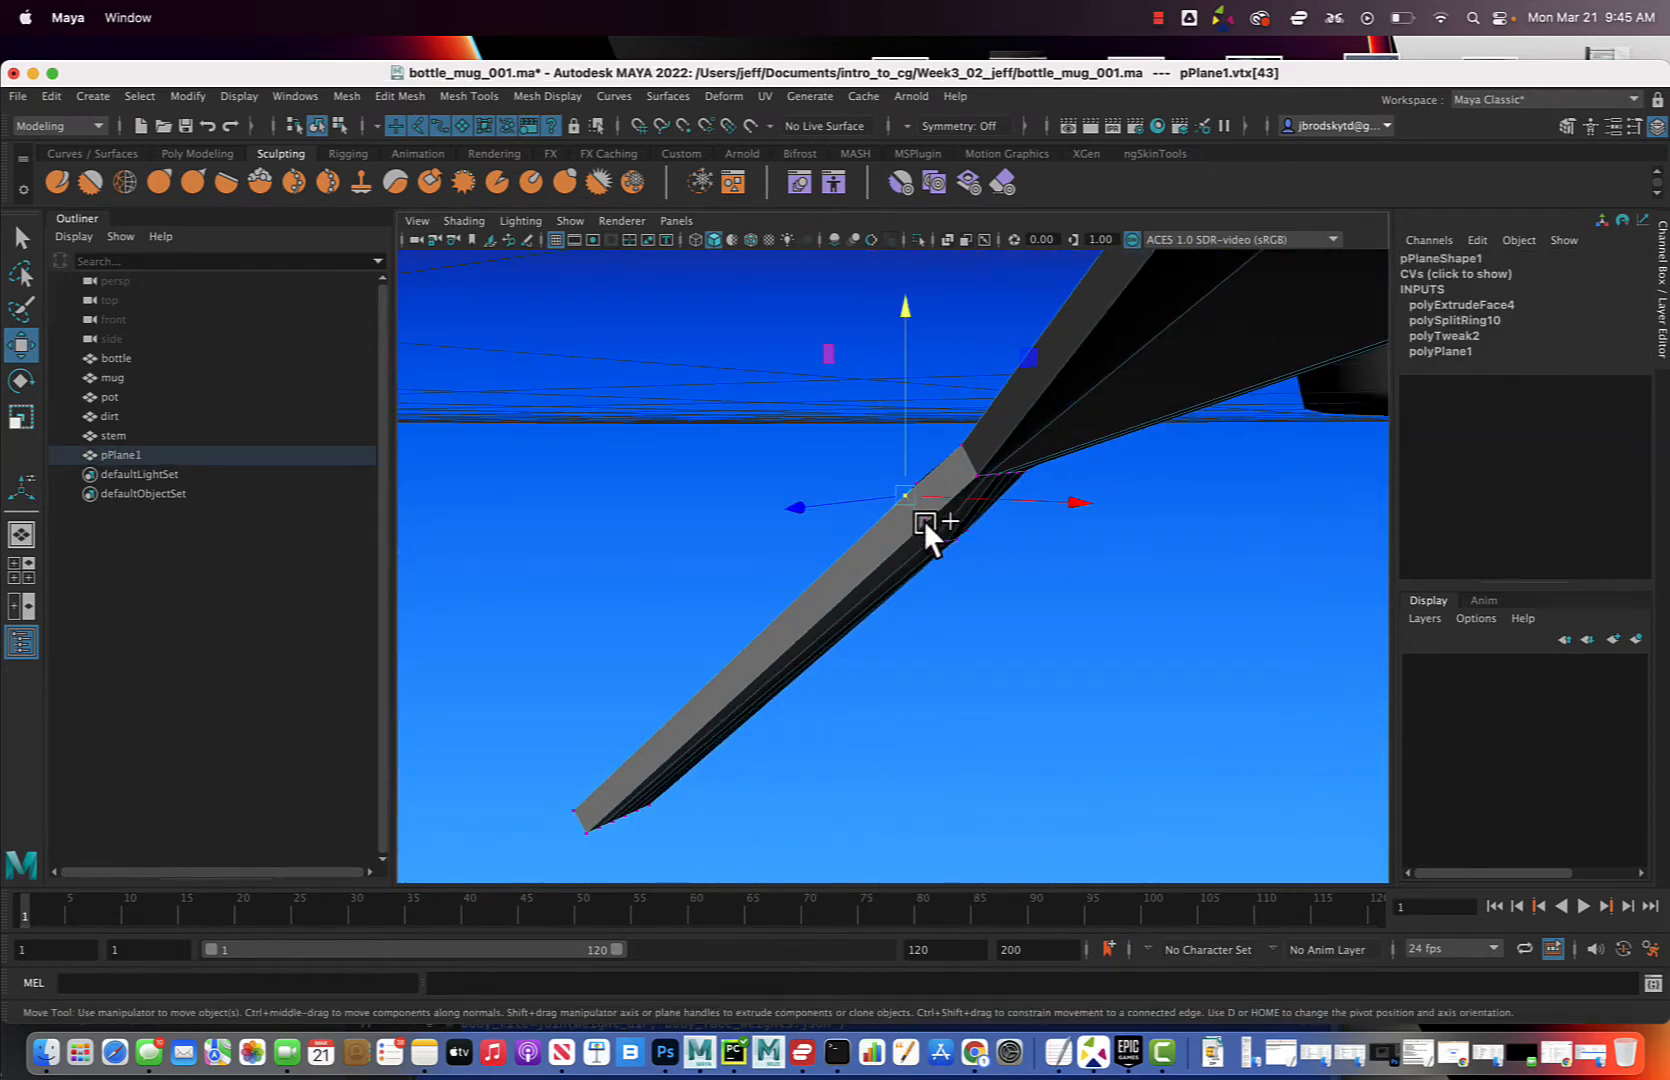
left_click(923, 520, "shift")
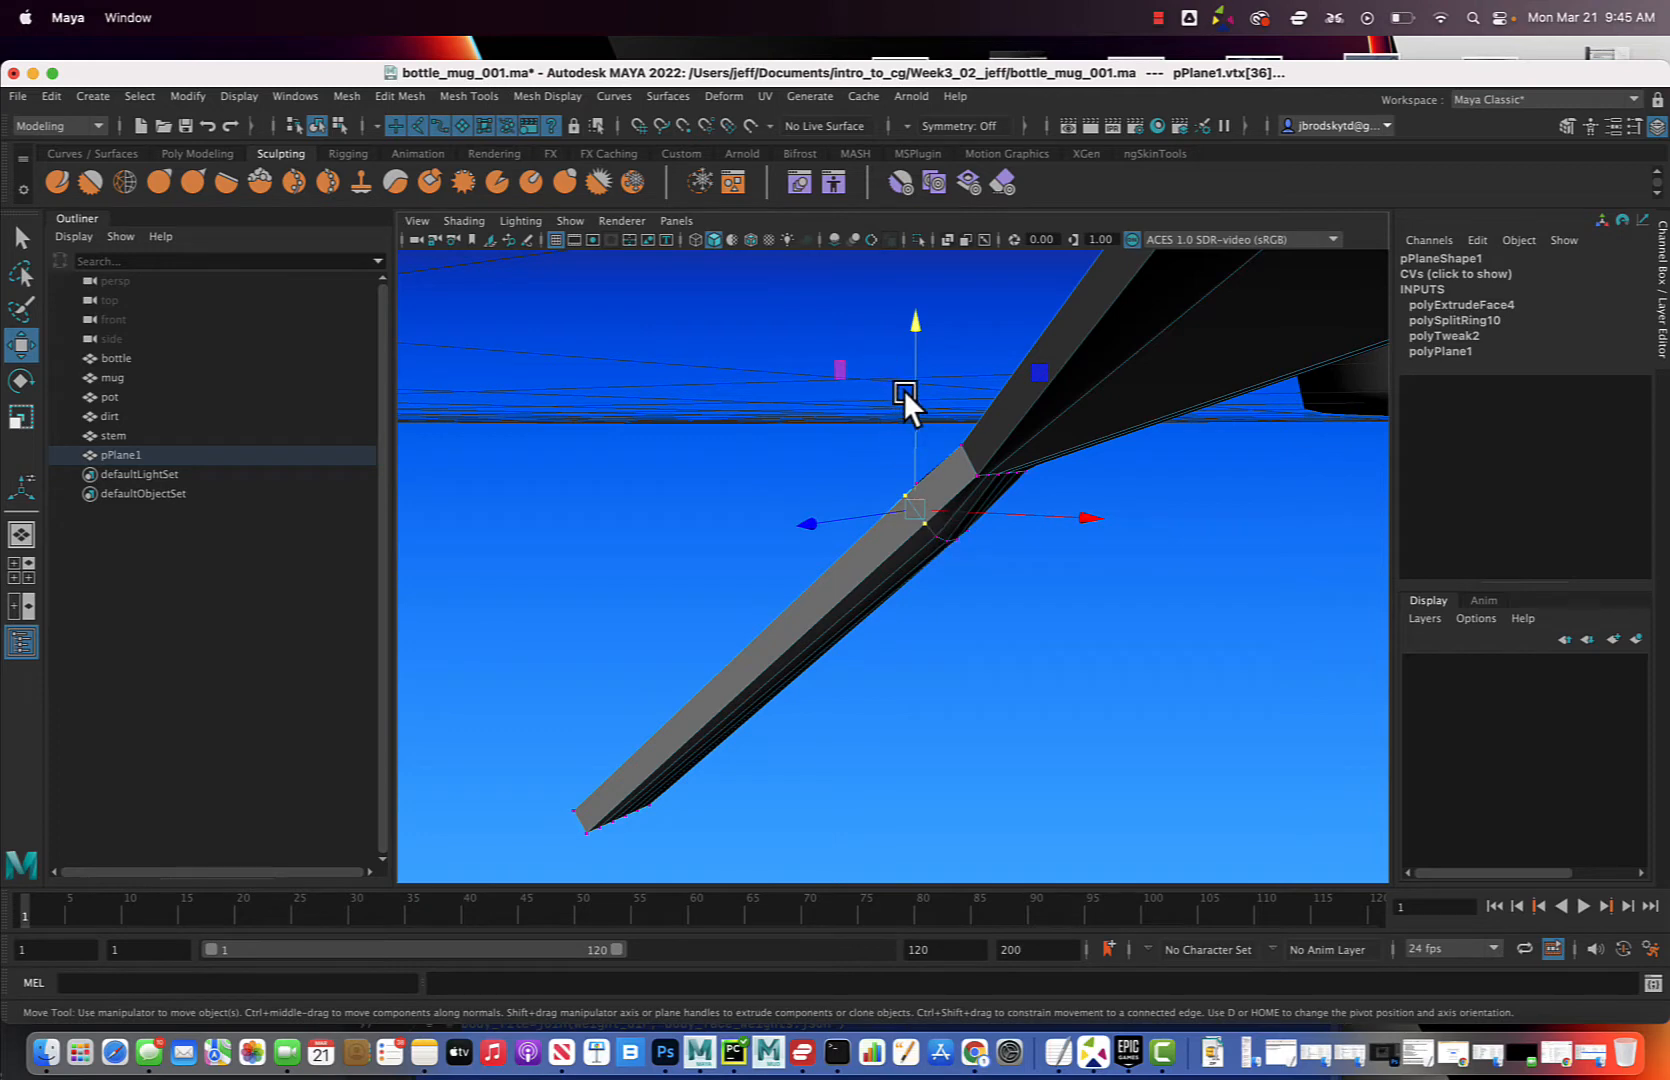
key("r")
mouse_move(919, 505)
left_mouse_down()
mouse_move(941, 539)
mouse_move(866, 548)
mouse_move(918, 520)
left_mouse_up()
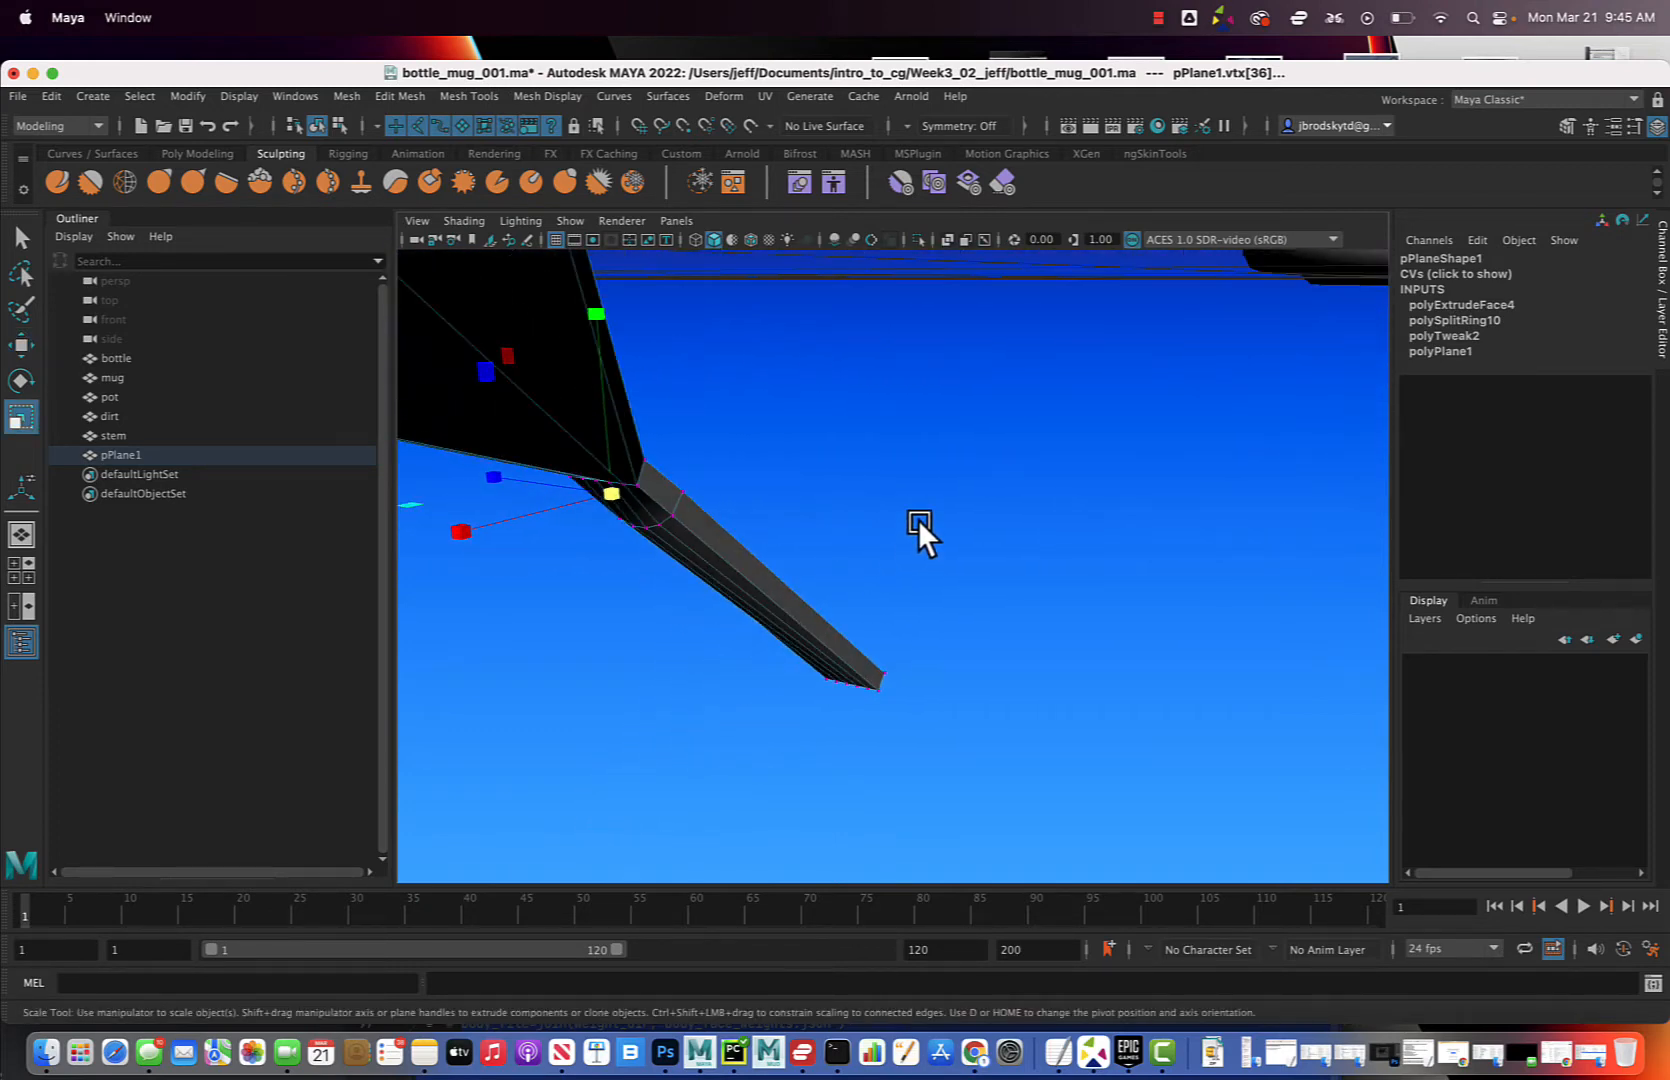
key("ctrl+e")
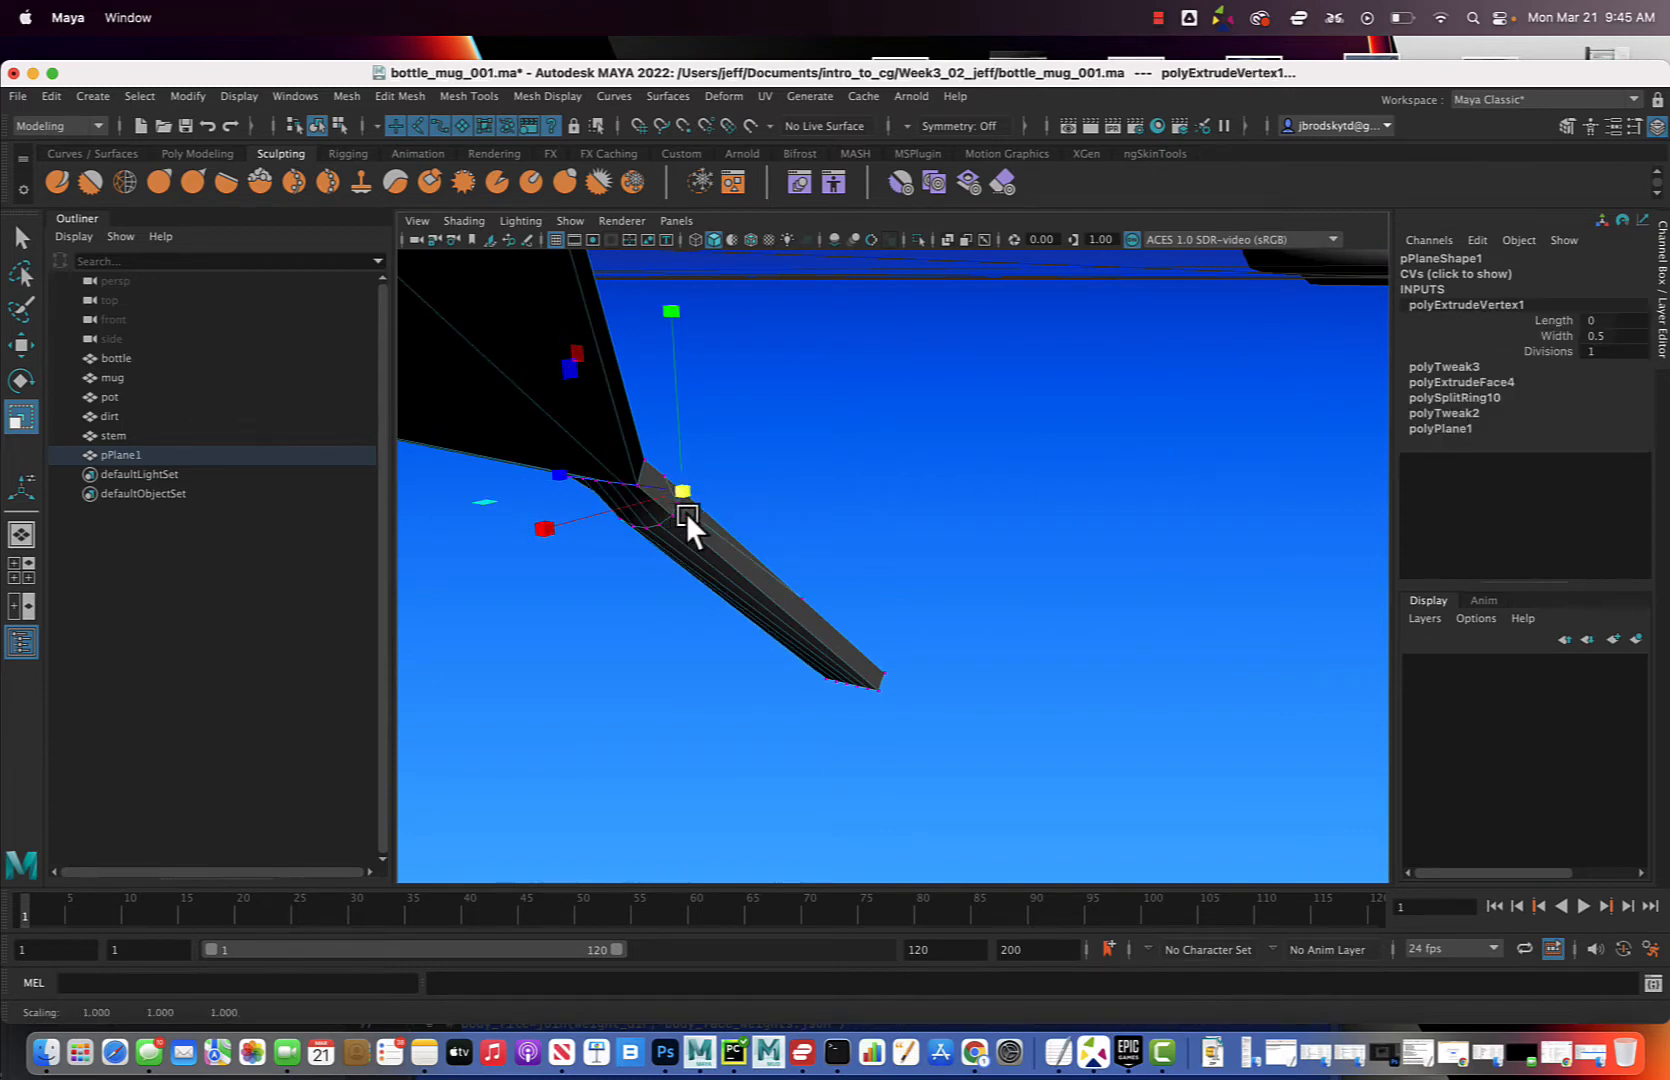
left_click(759, 493)
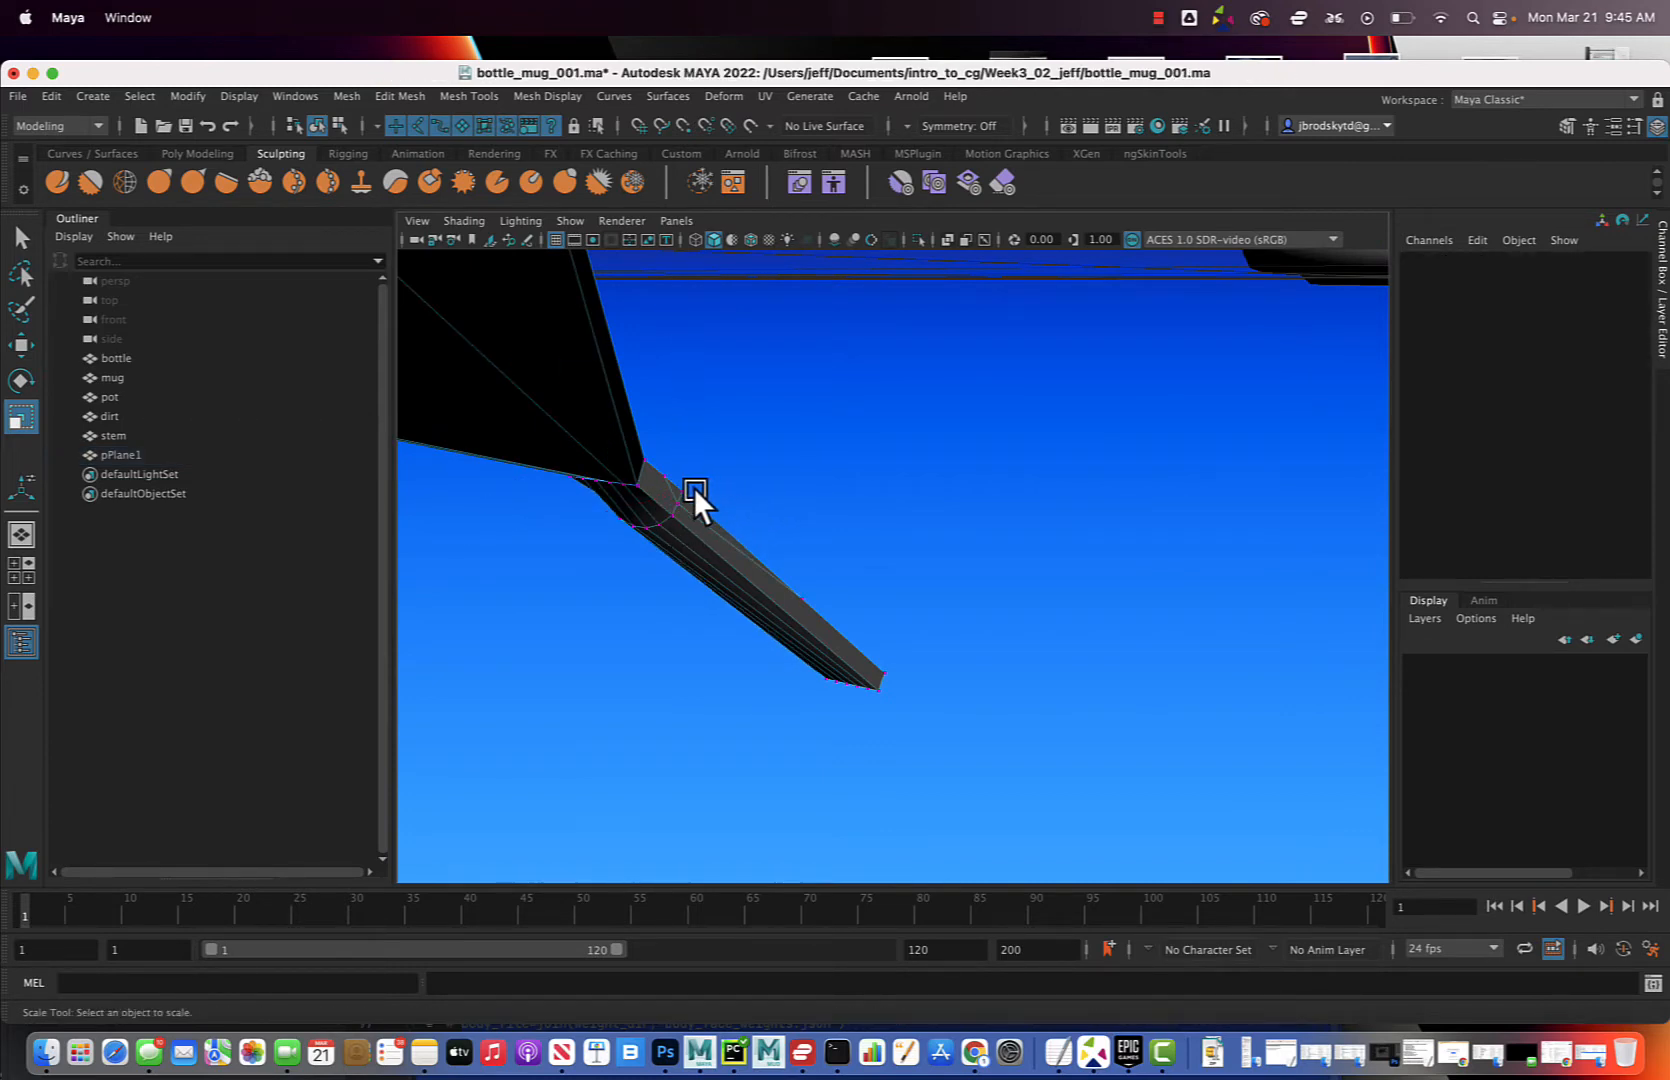
key("ctrl+z")
key("ctrl+z")
key("ctrl+z")
Scale the upper and lower vertices on the opposite side of the stalk loop closer together
left_click(751, 517)
left_click(682, 490)
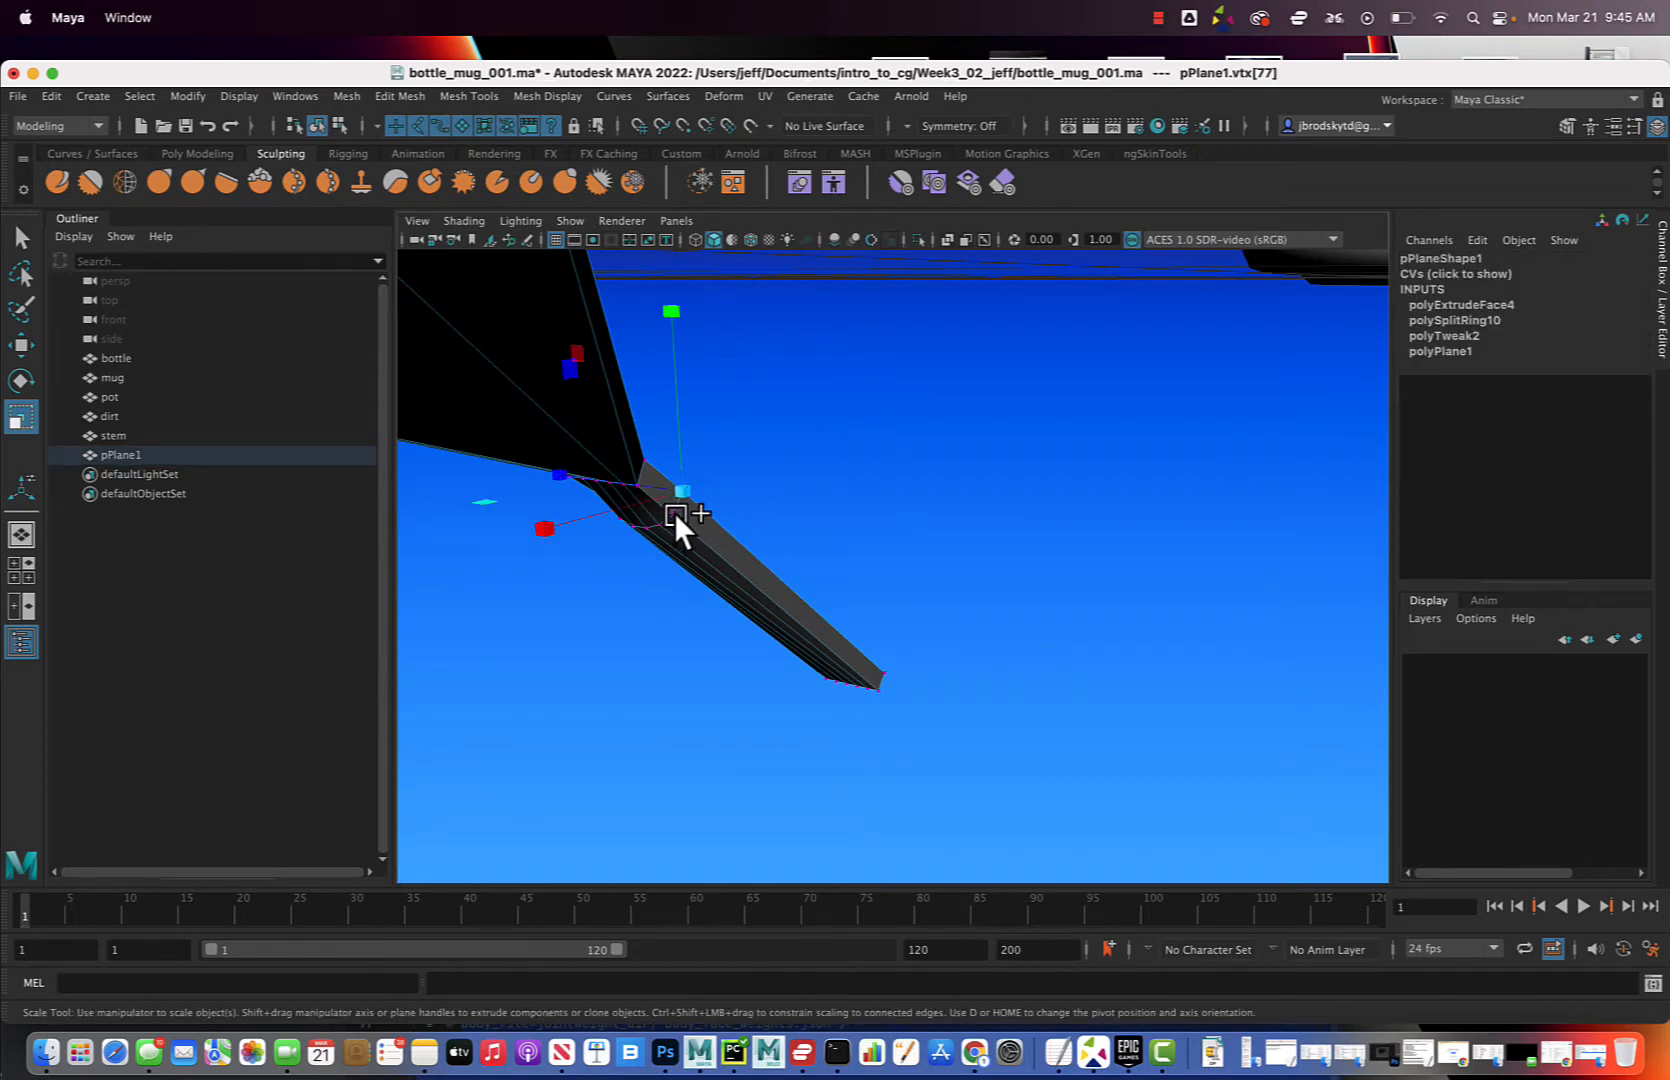
left_click_drag(672, 512, 703, 522)
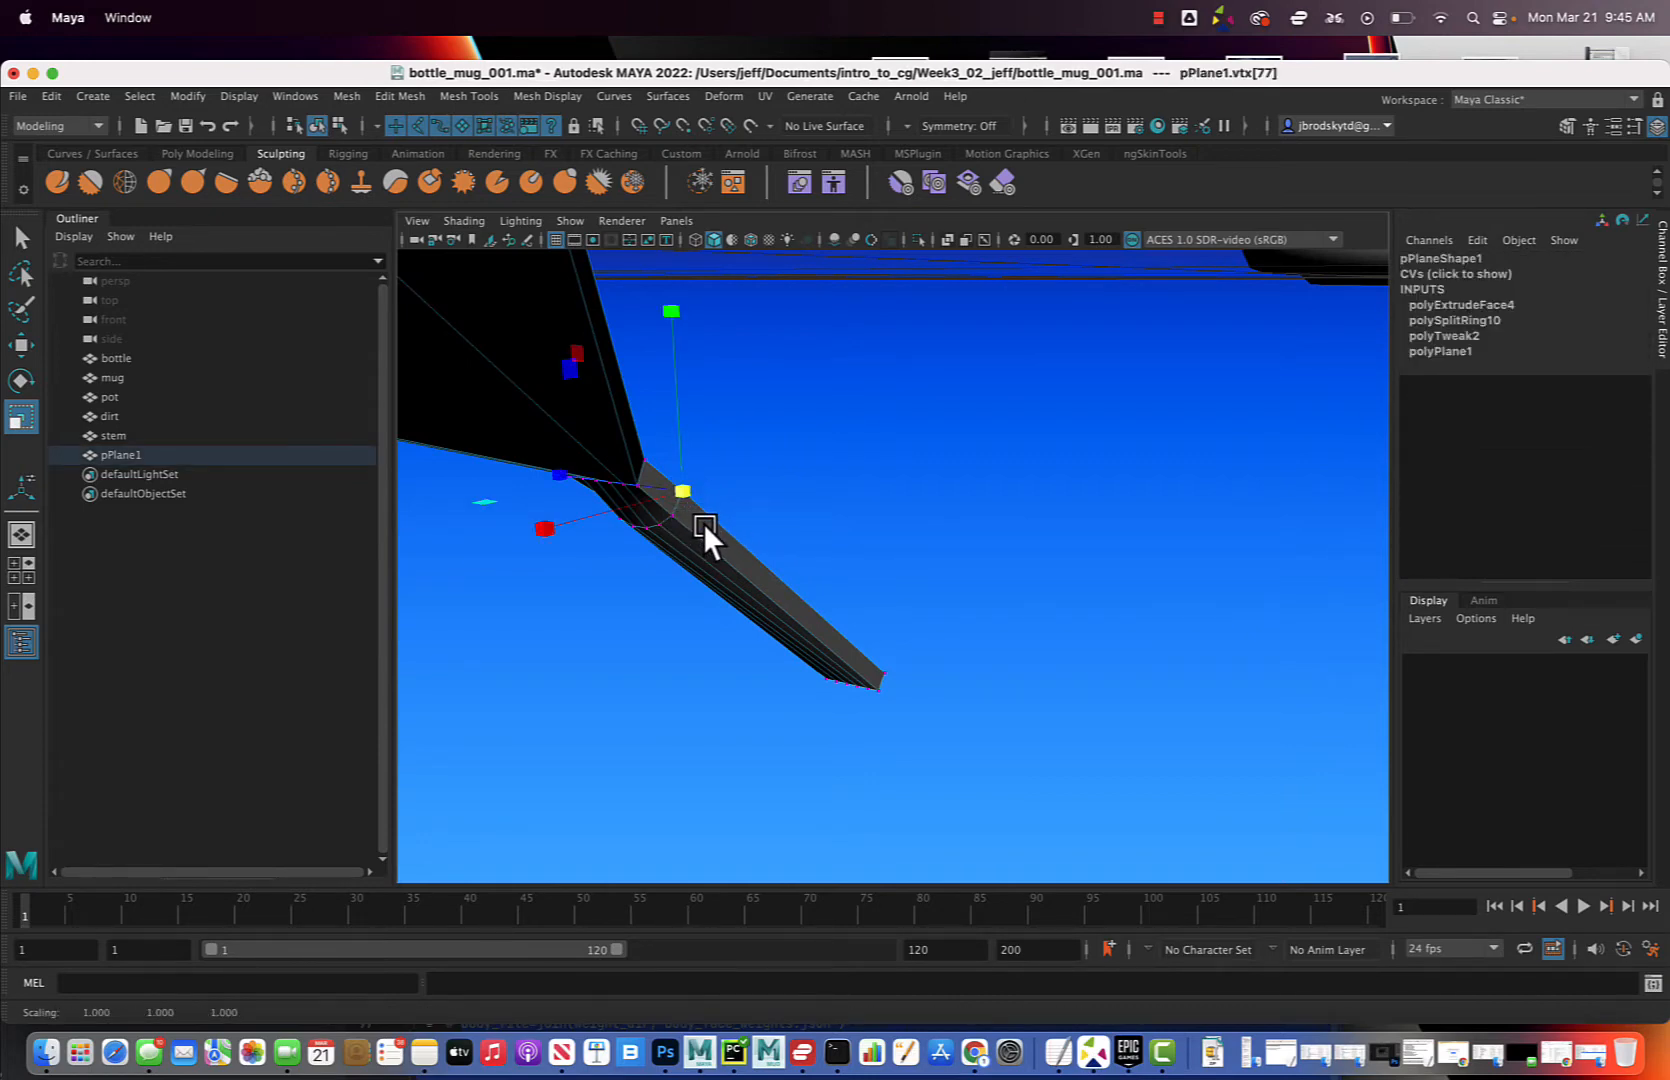
key("q")
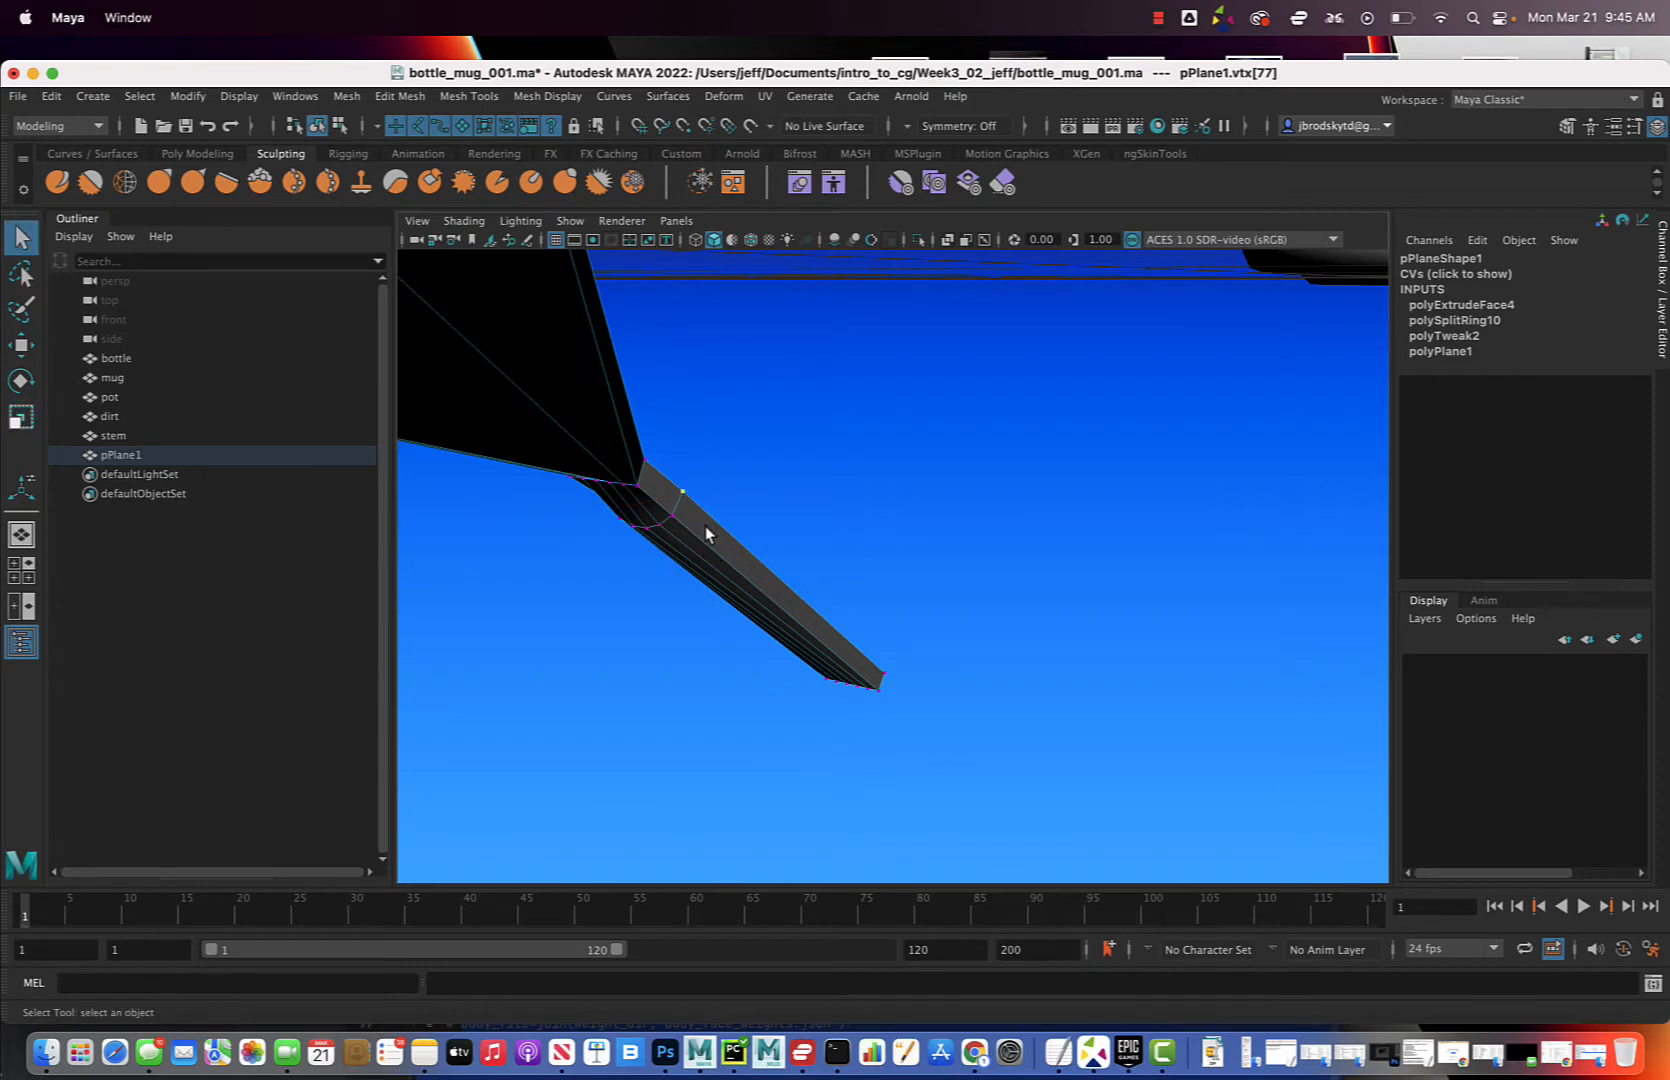
left_click(672, 514, "shift")
key("r")
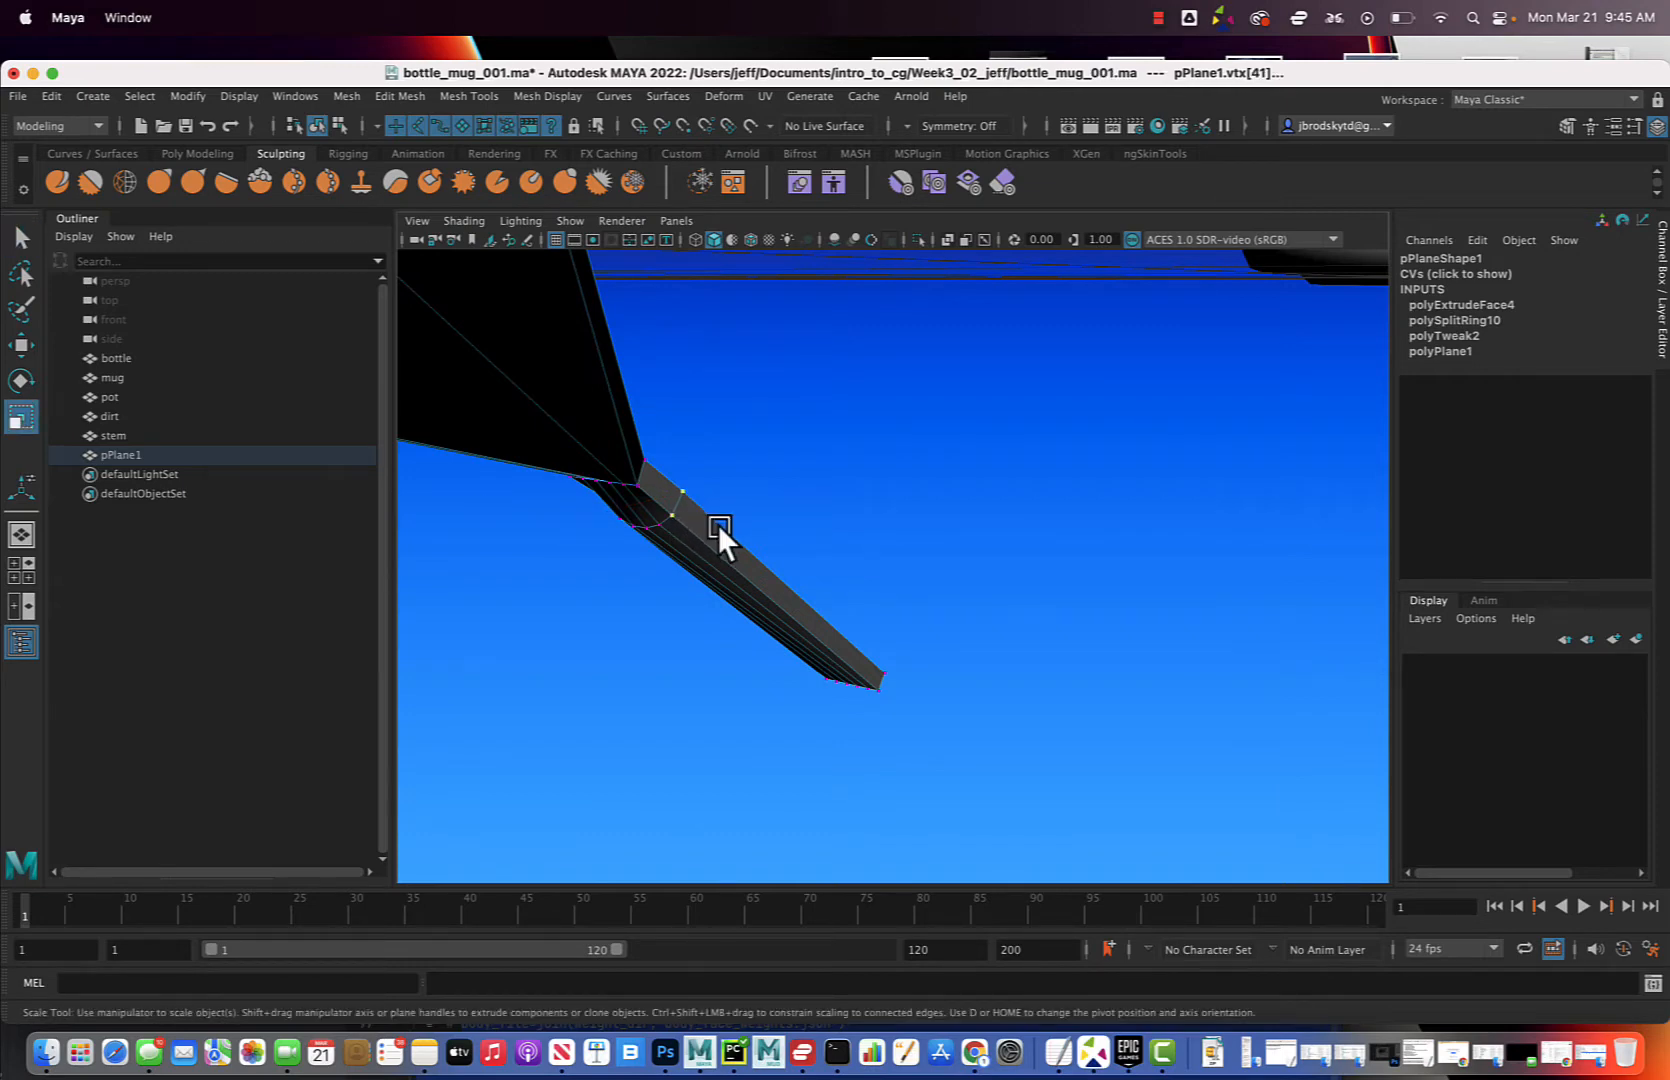
left_click_drag(683, 509, 769, 534)
Enable soft selection with an adjusted falloff and move the two middle underside vertices at the leaf-to-stalk junction downward
scroll(767, 536, "up", 3)
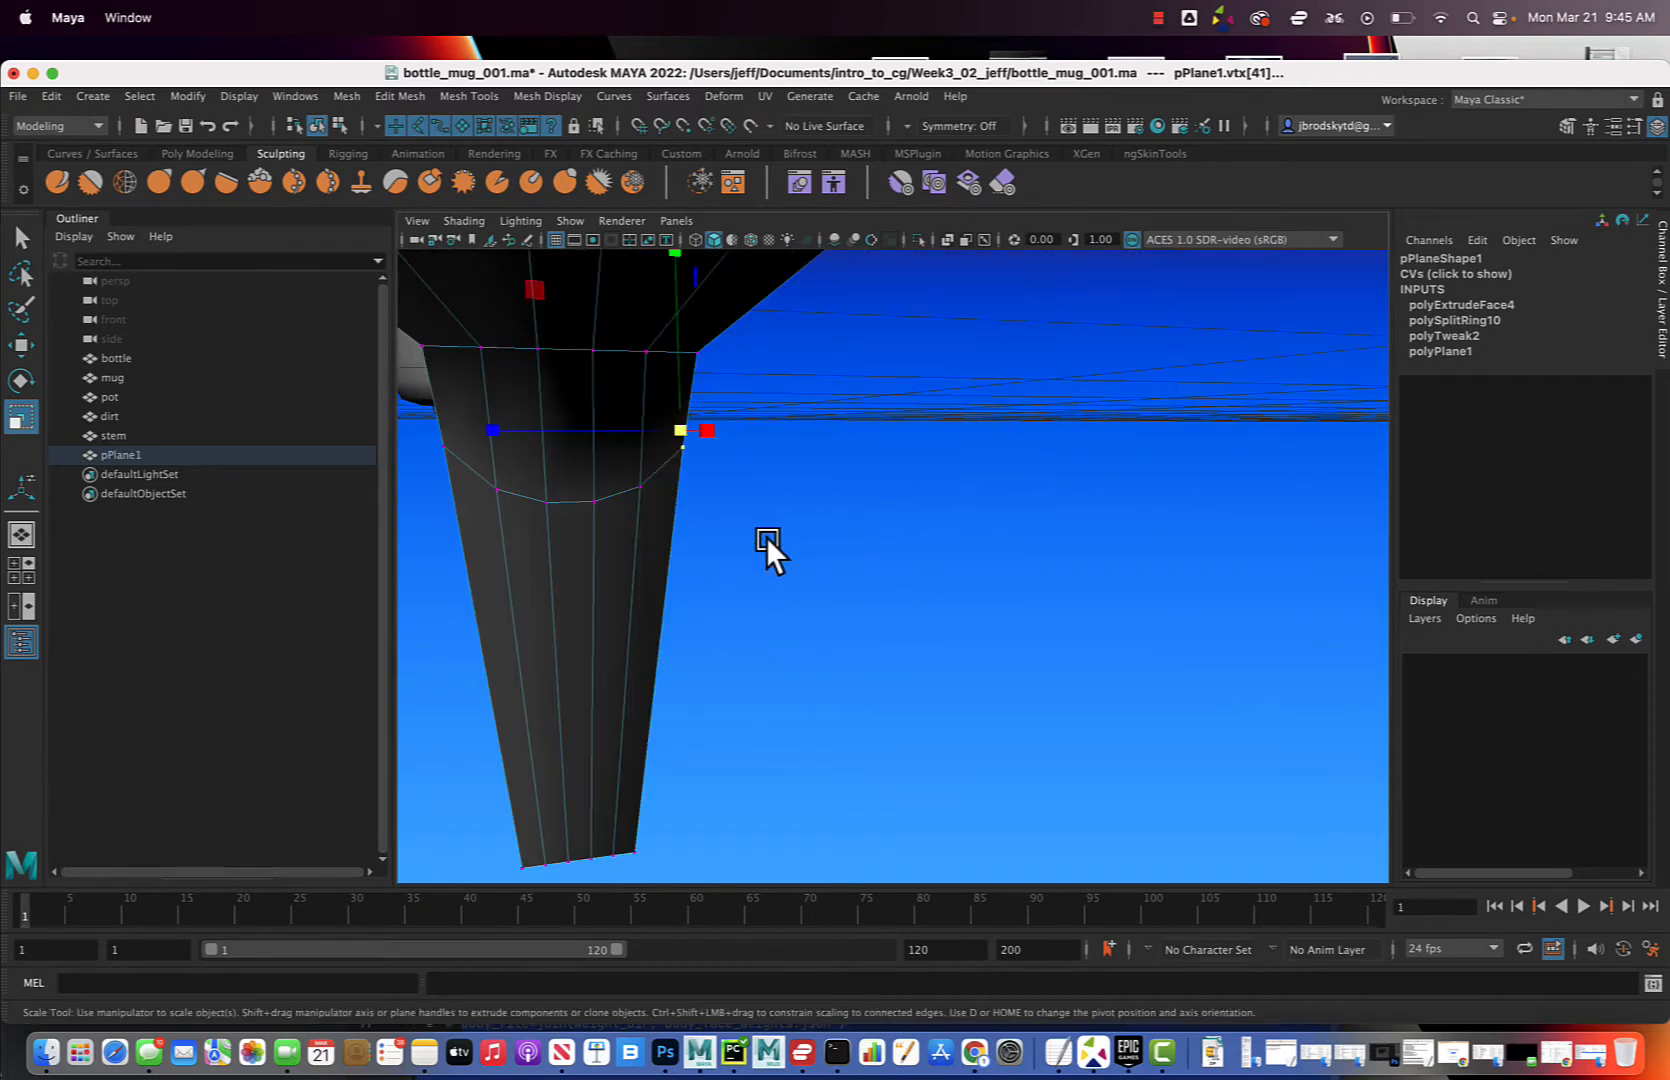
left_click(538, 349)
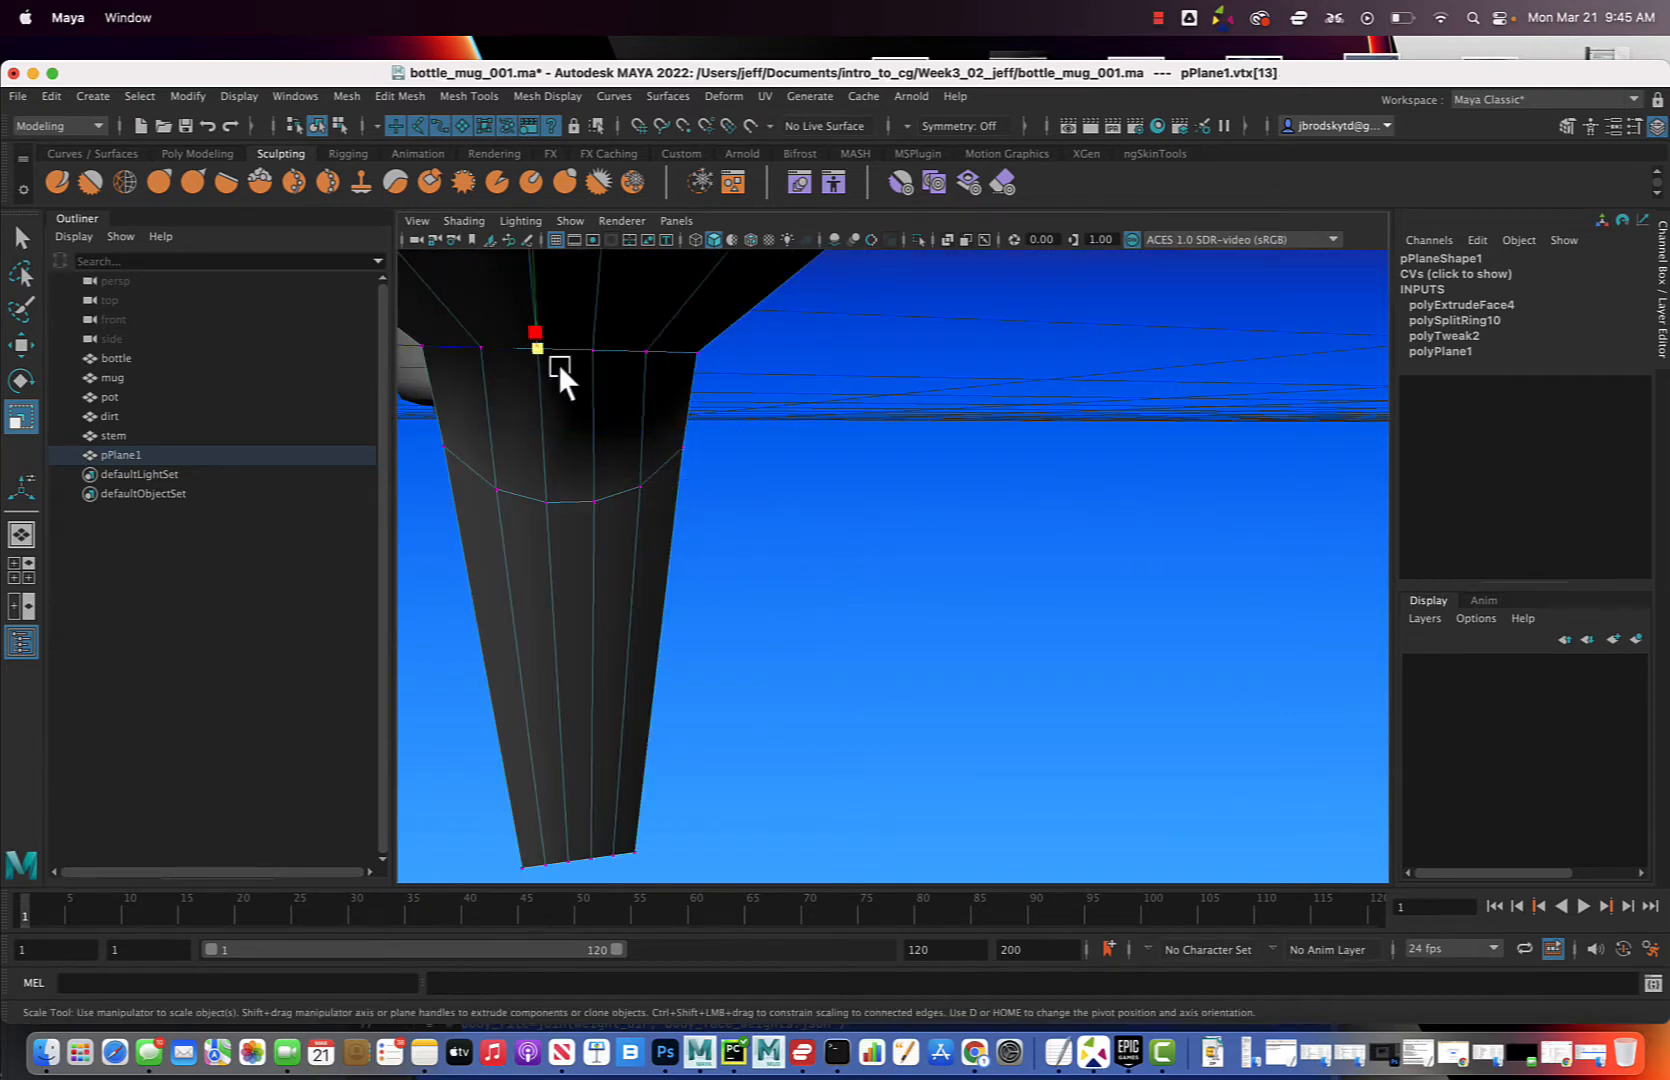
left_click(594, 350, "shift")
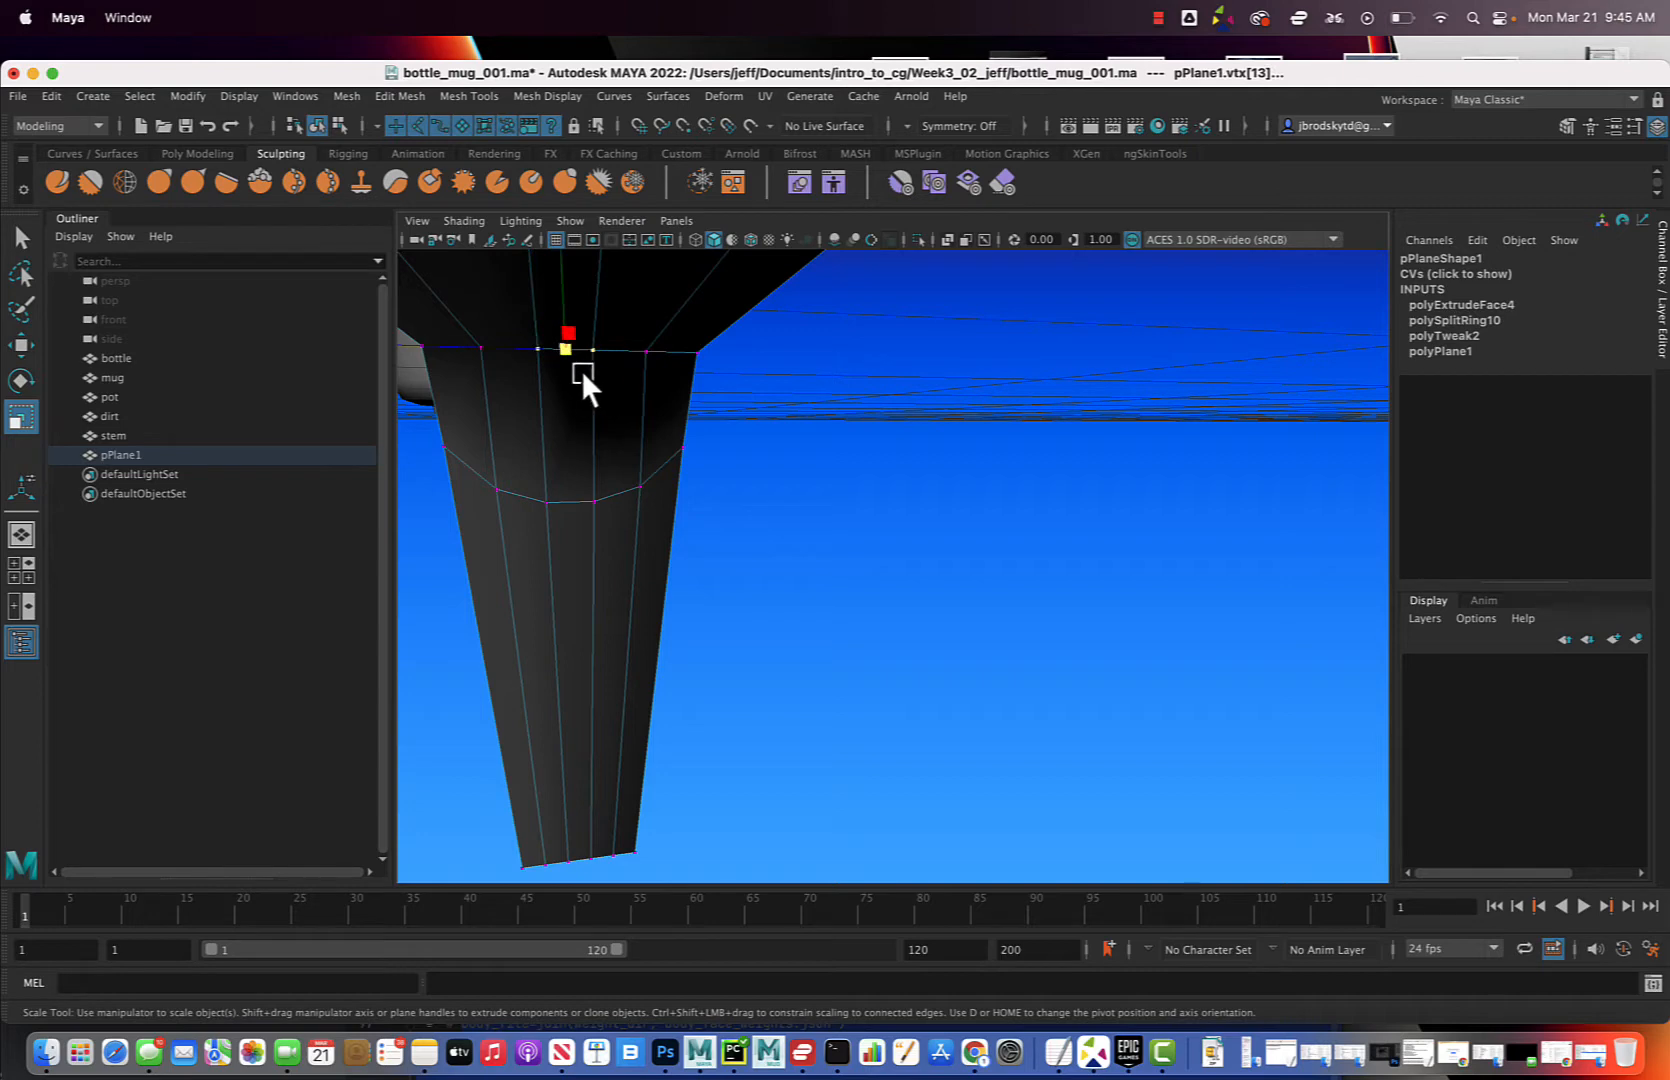
key("b")
left_click_drag(615, 361, 765, 363)
key("w")
left_click_drag(729, 469, 965, 498, "alt")
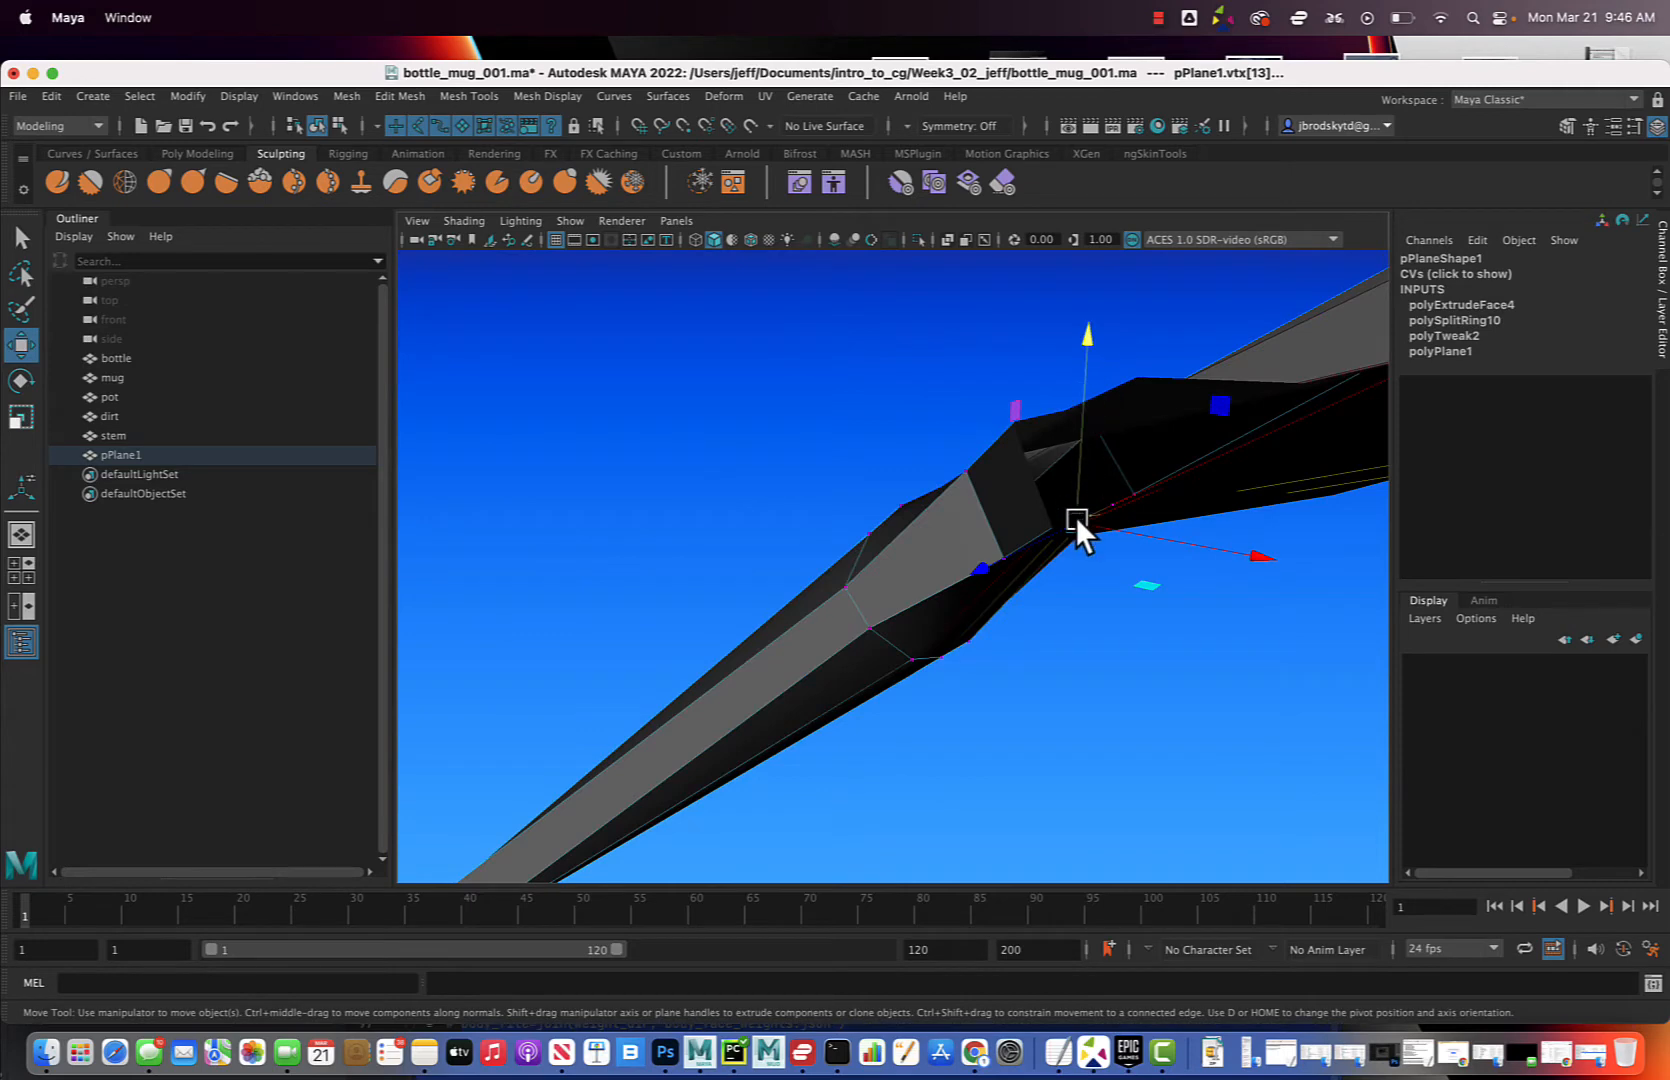
left_click_drag(1077, 520, 1090, 619)
key("space")
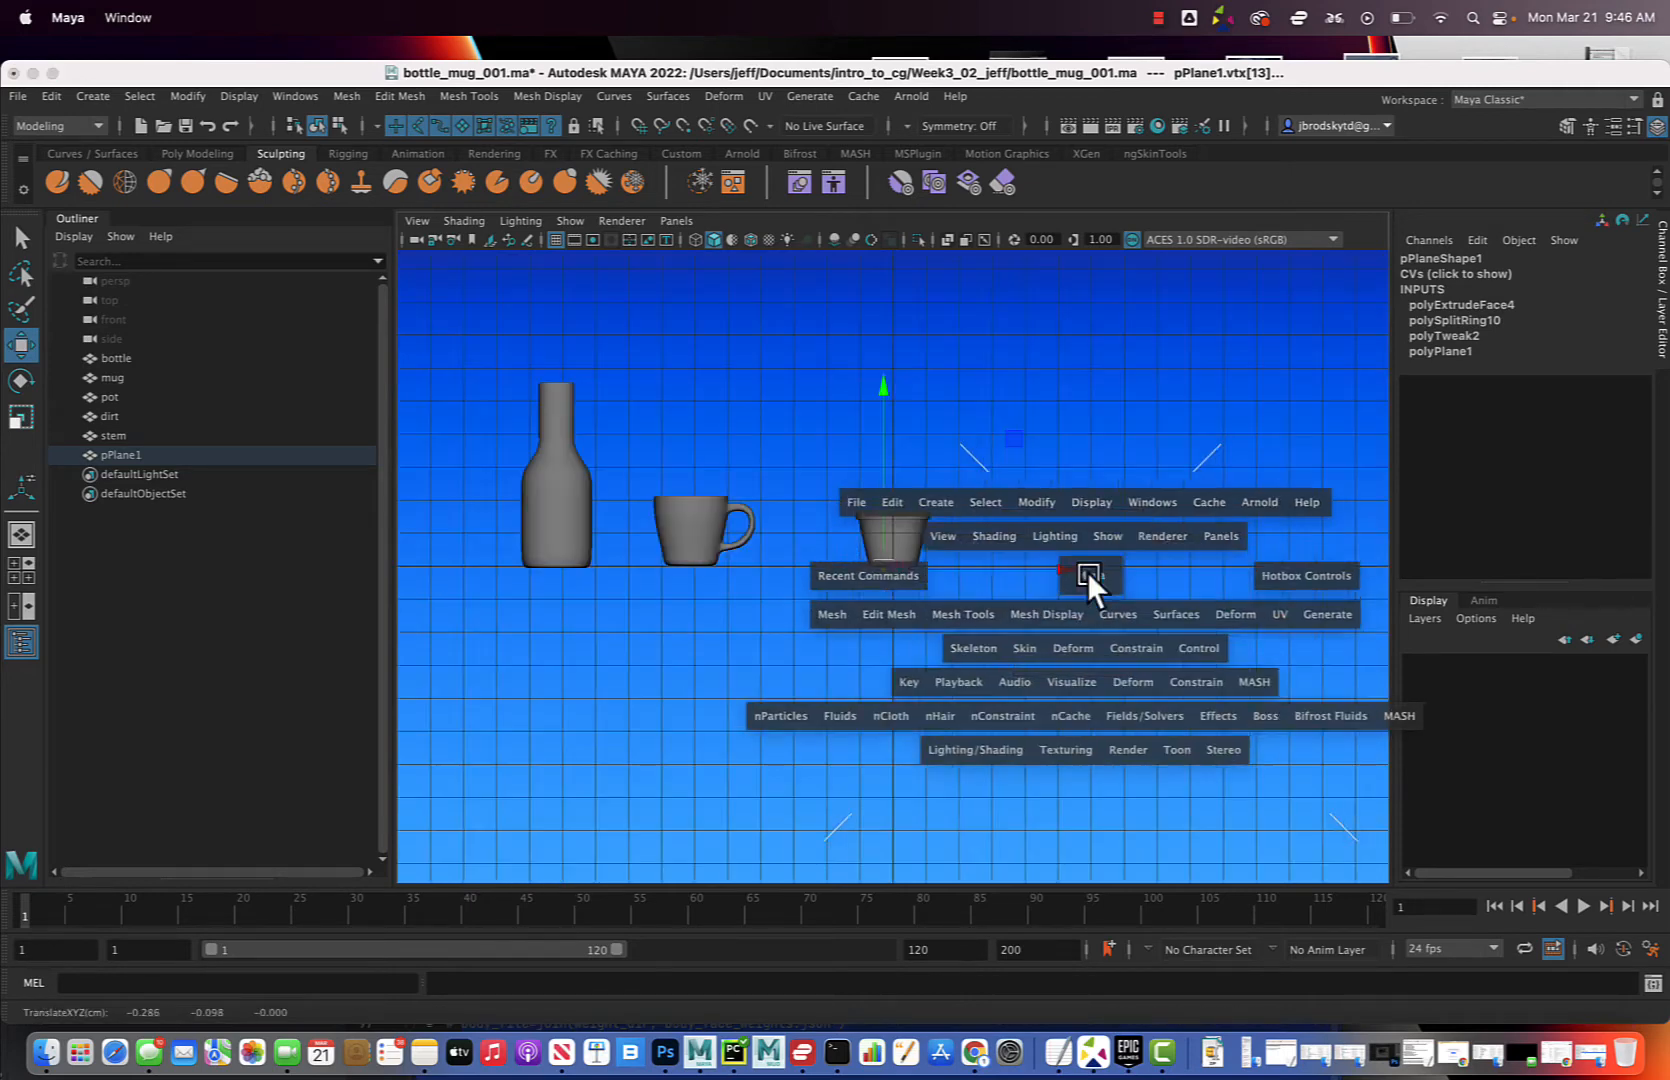
key("space")
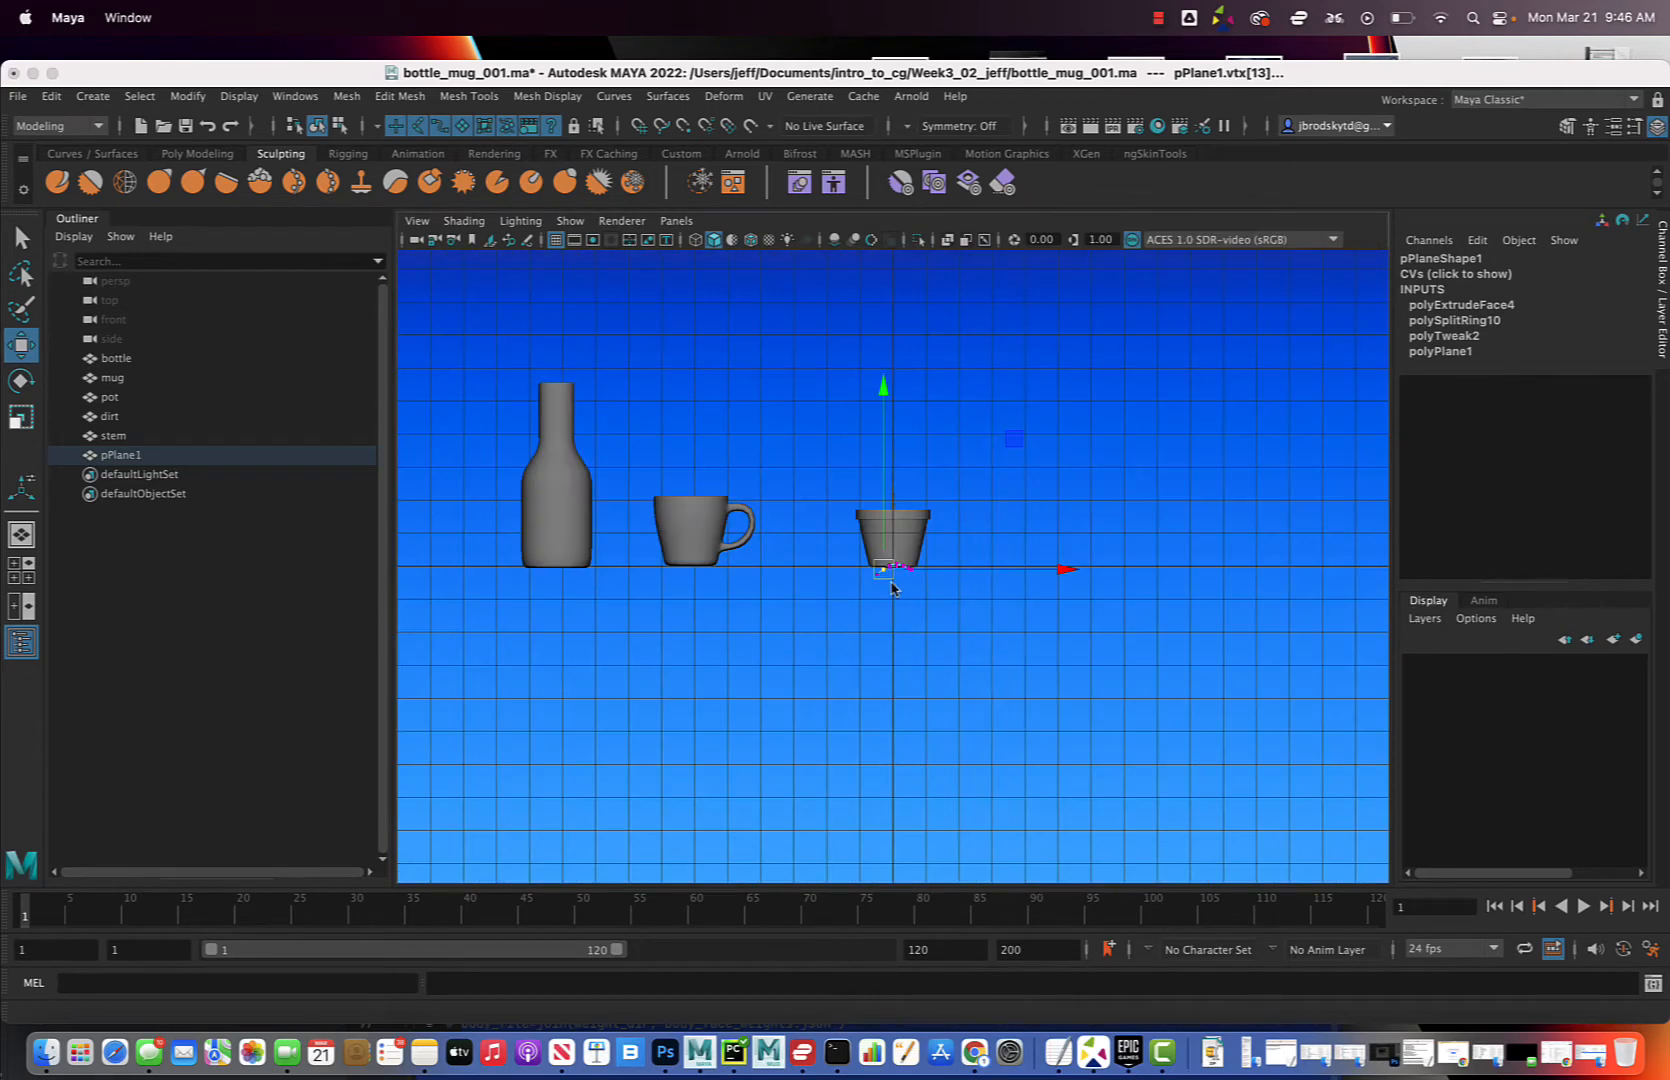
left_click_drag(892, 589, 910, 611, "alt")
scroll(909, 612, "up", 5)
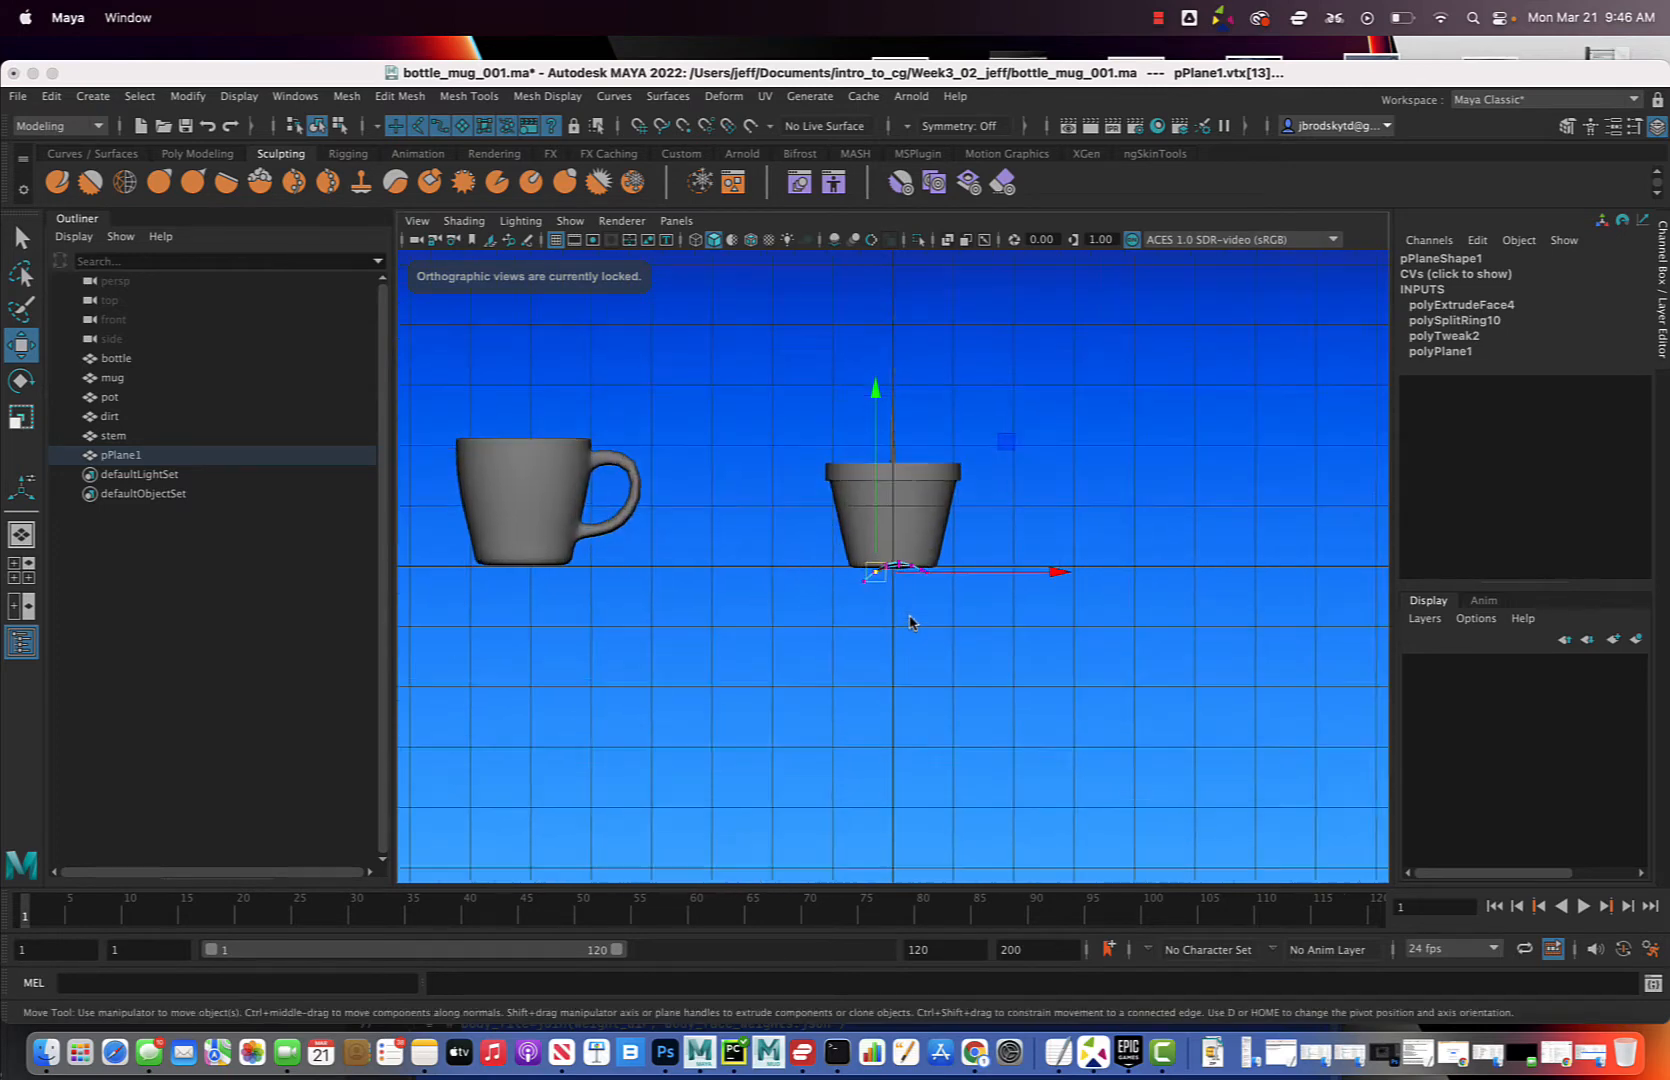
Switch the viewport showing the mug and pot back to the persp camera and maximize it
key("space")
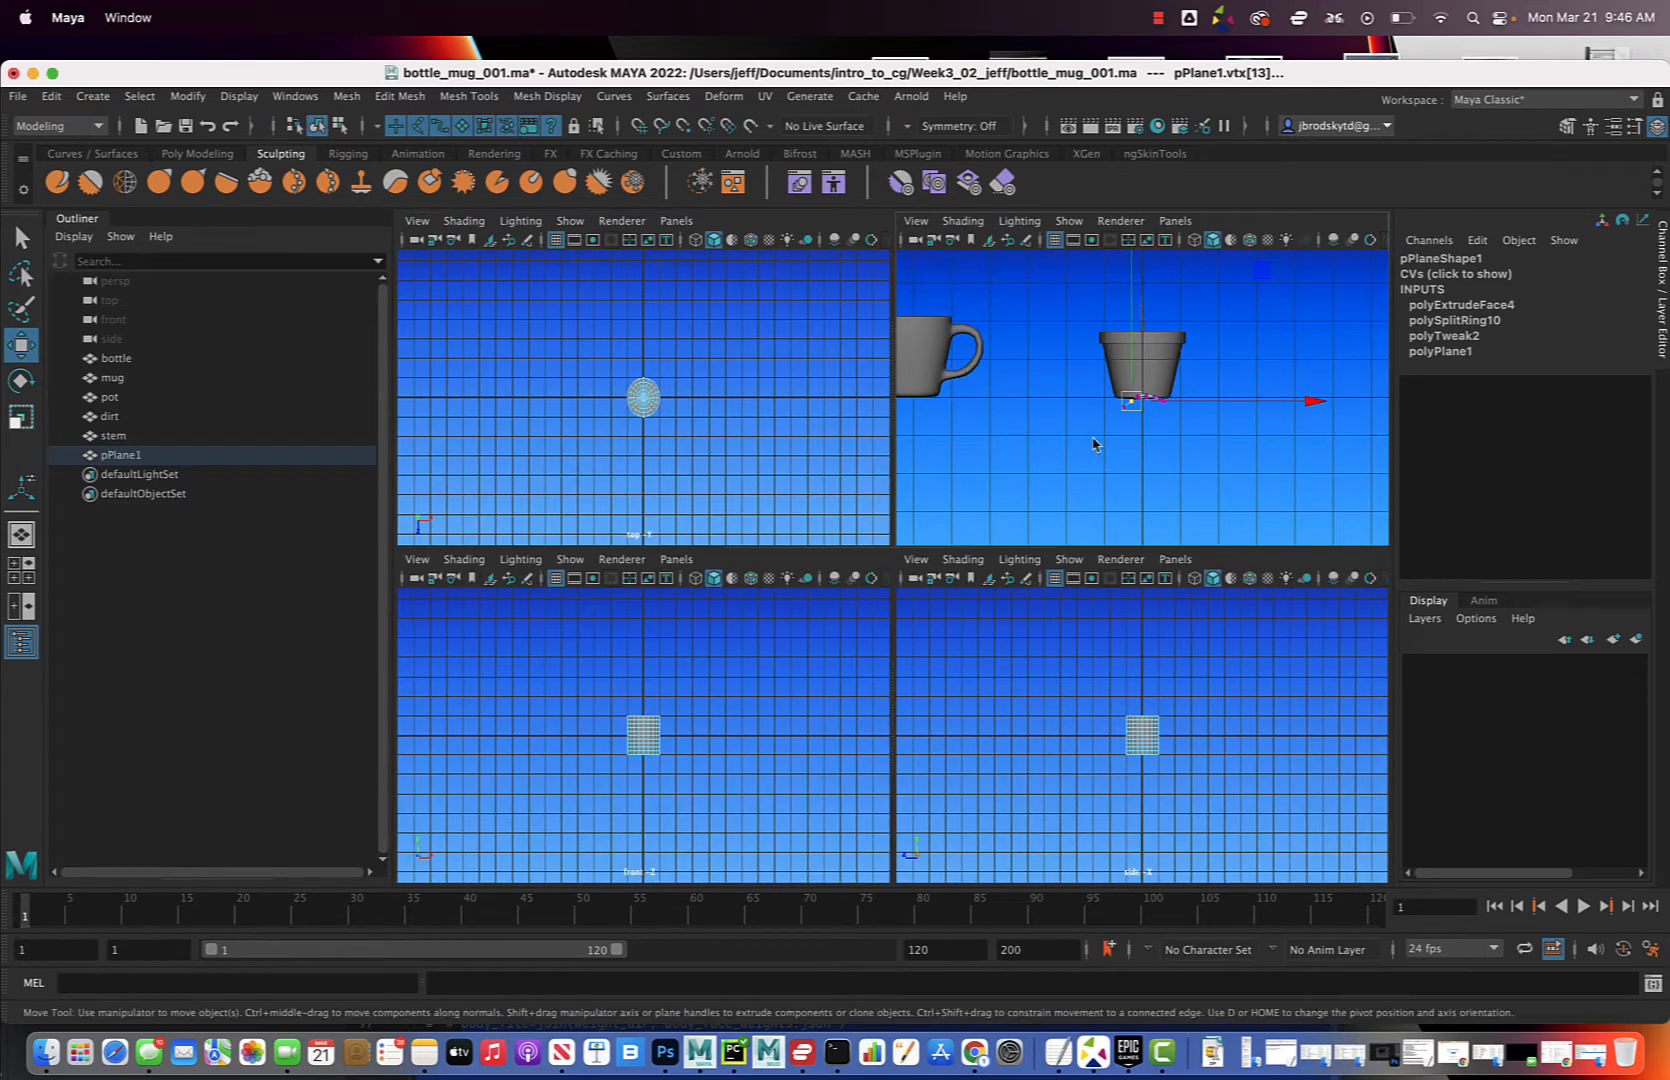
key("space")
key("space")
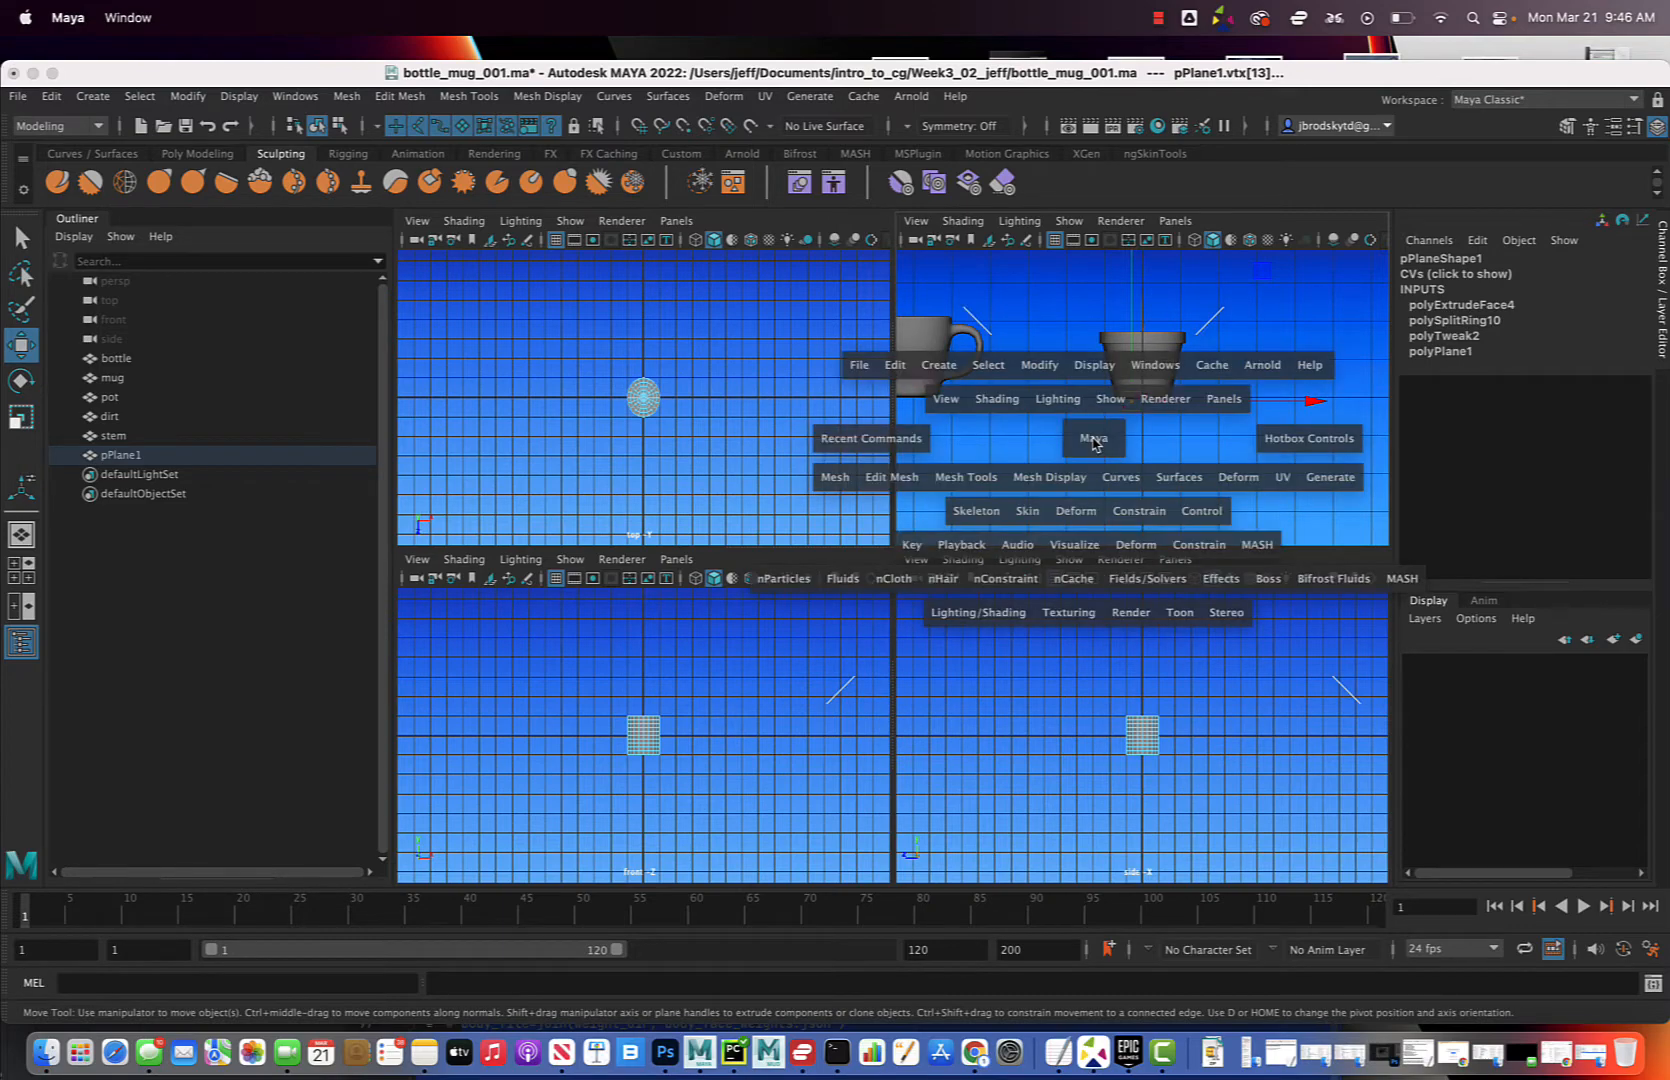
left_click(1222, 404)
mouse_move(1246, 426)
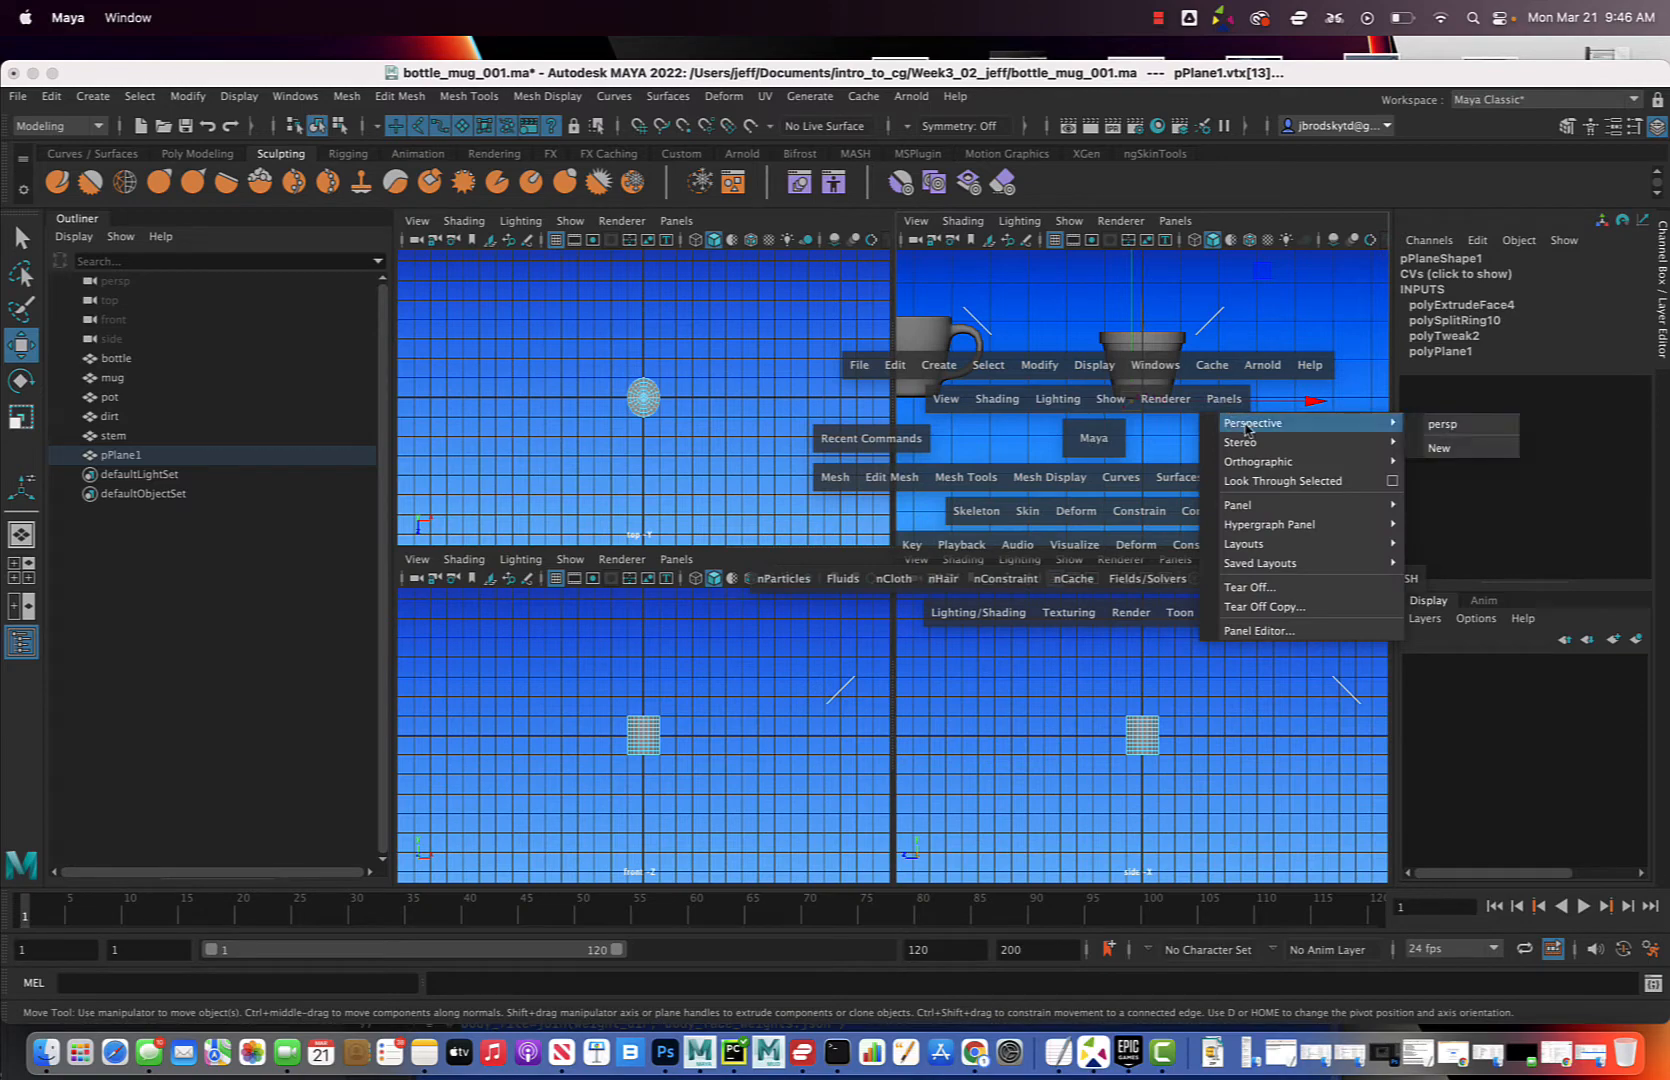
left_click(1443, 425)
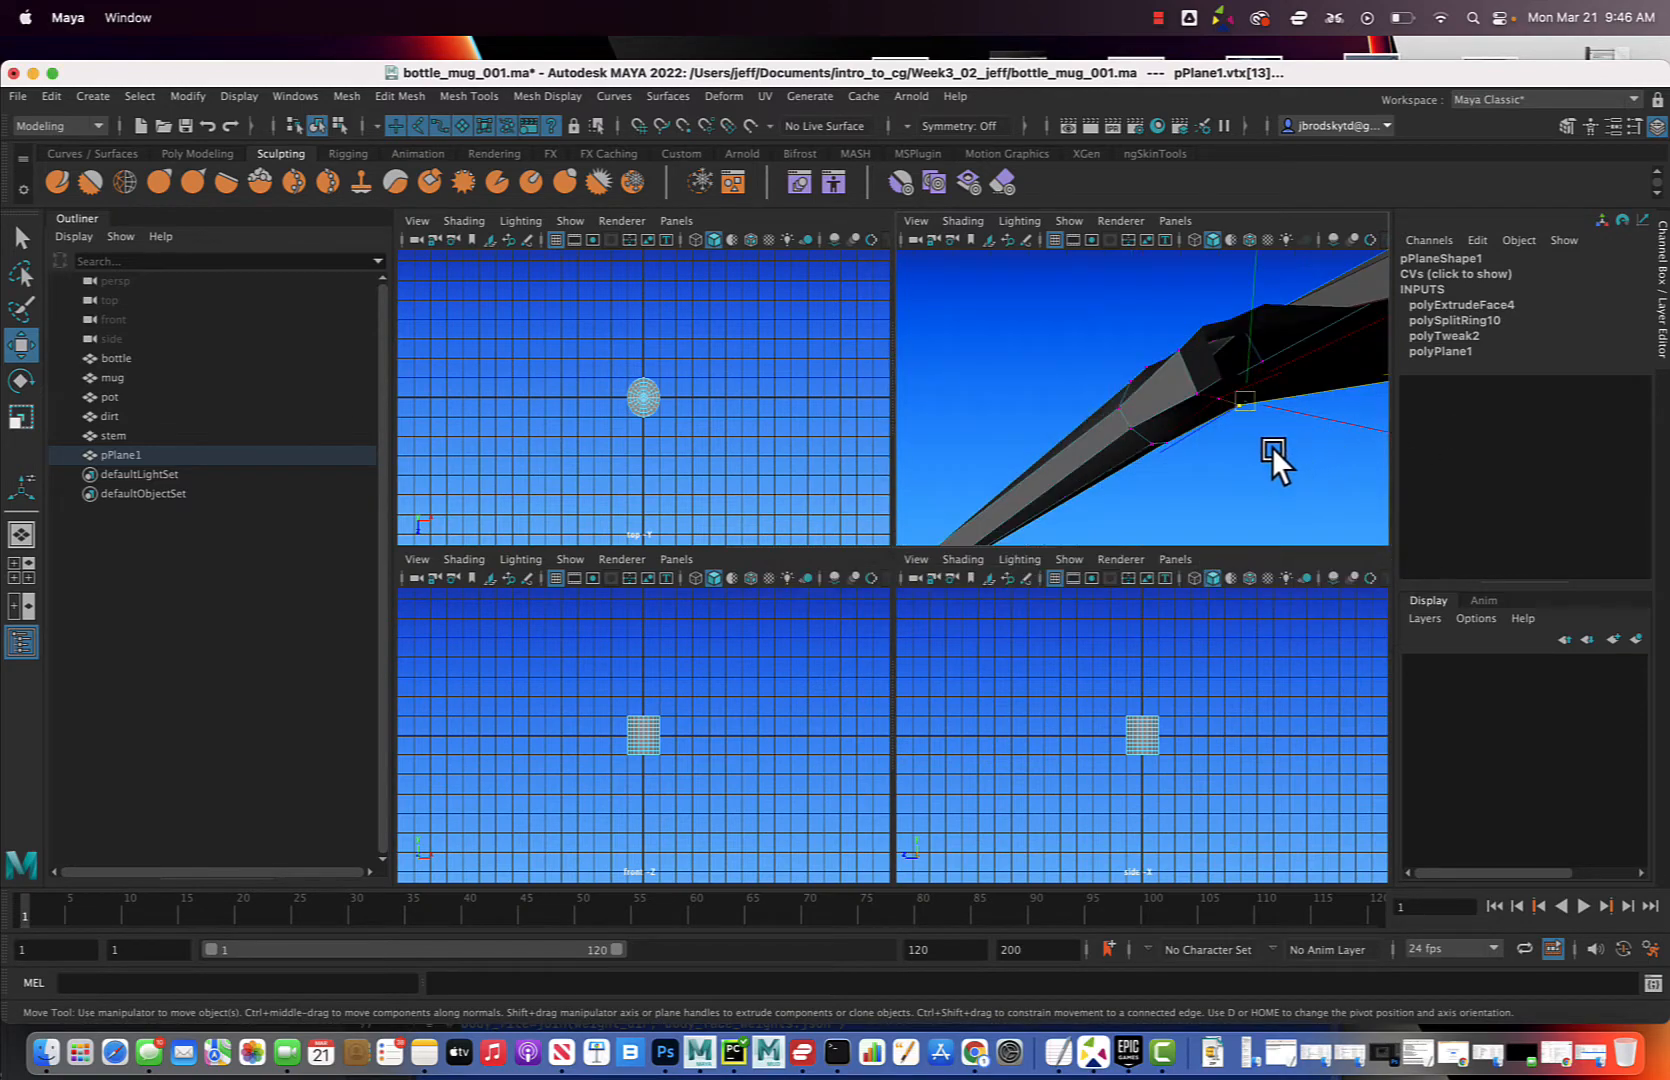
key("space")
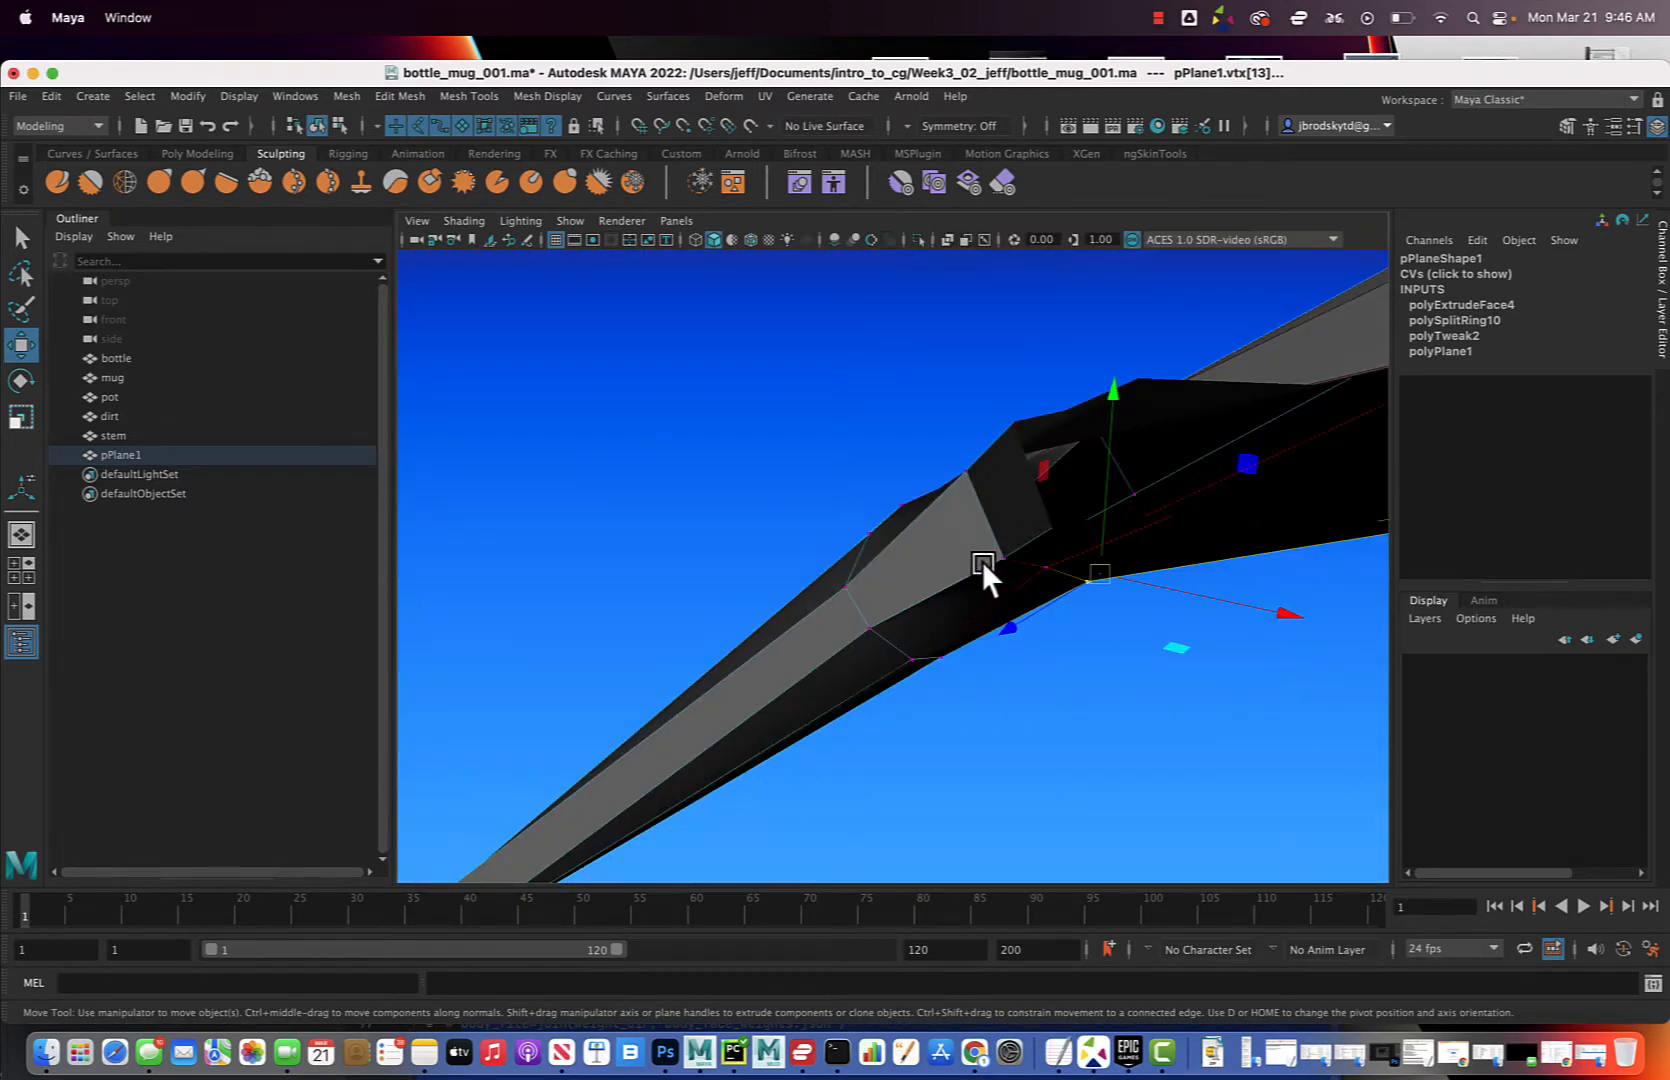
Raise the two middle top vertices at the stalk's free end with soft selection to give the end an arched top
left_click_drag(986, 561, 1015, 597, "alt")
scroll(1028, 624, "up", 3)
left_click(974, 528)
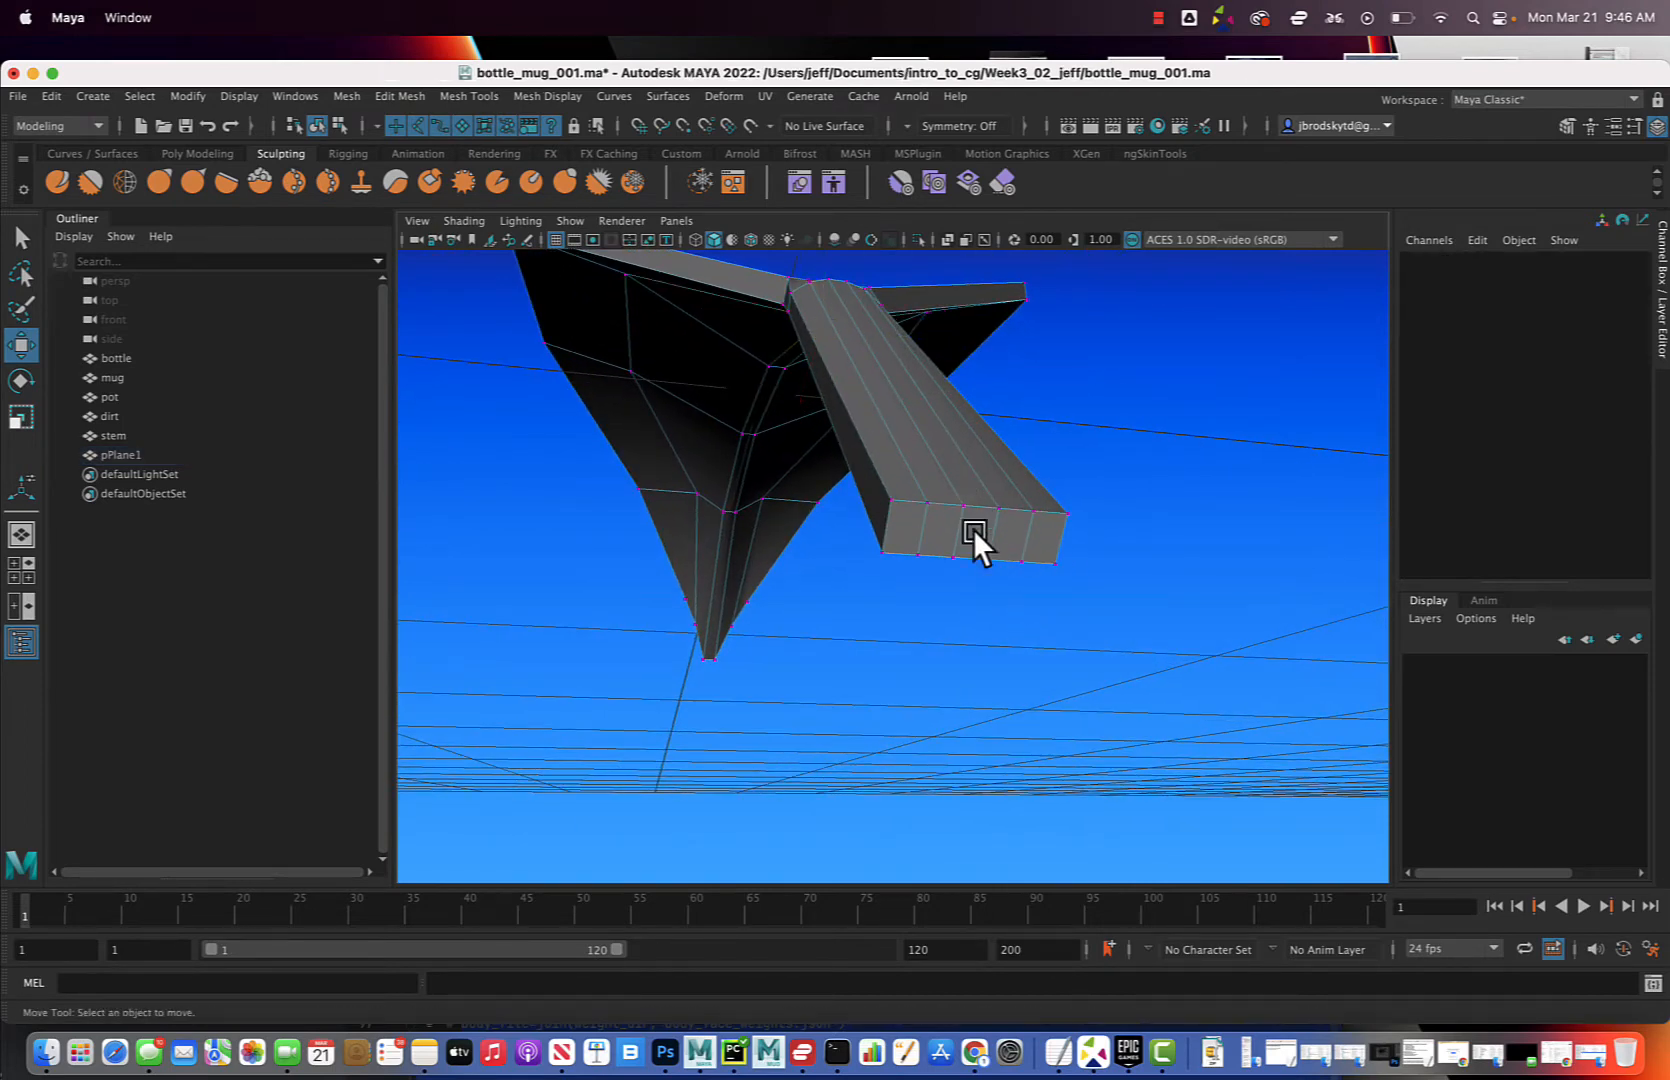
left_click(995, 507)
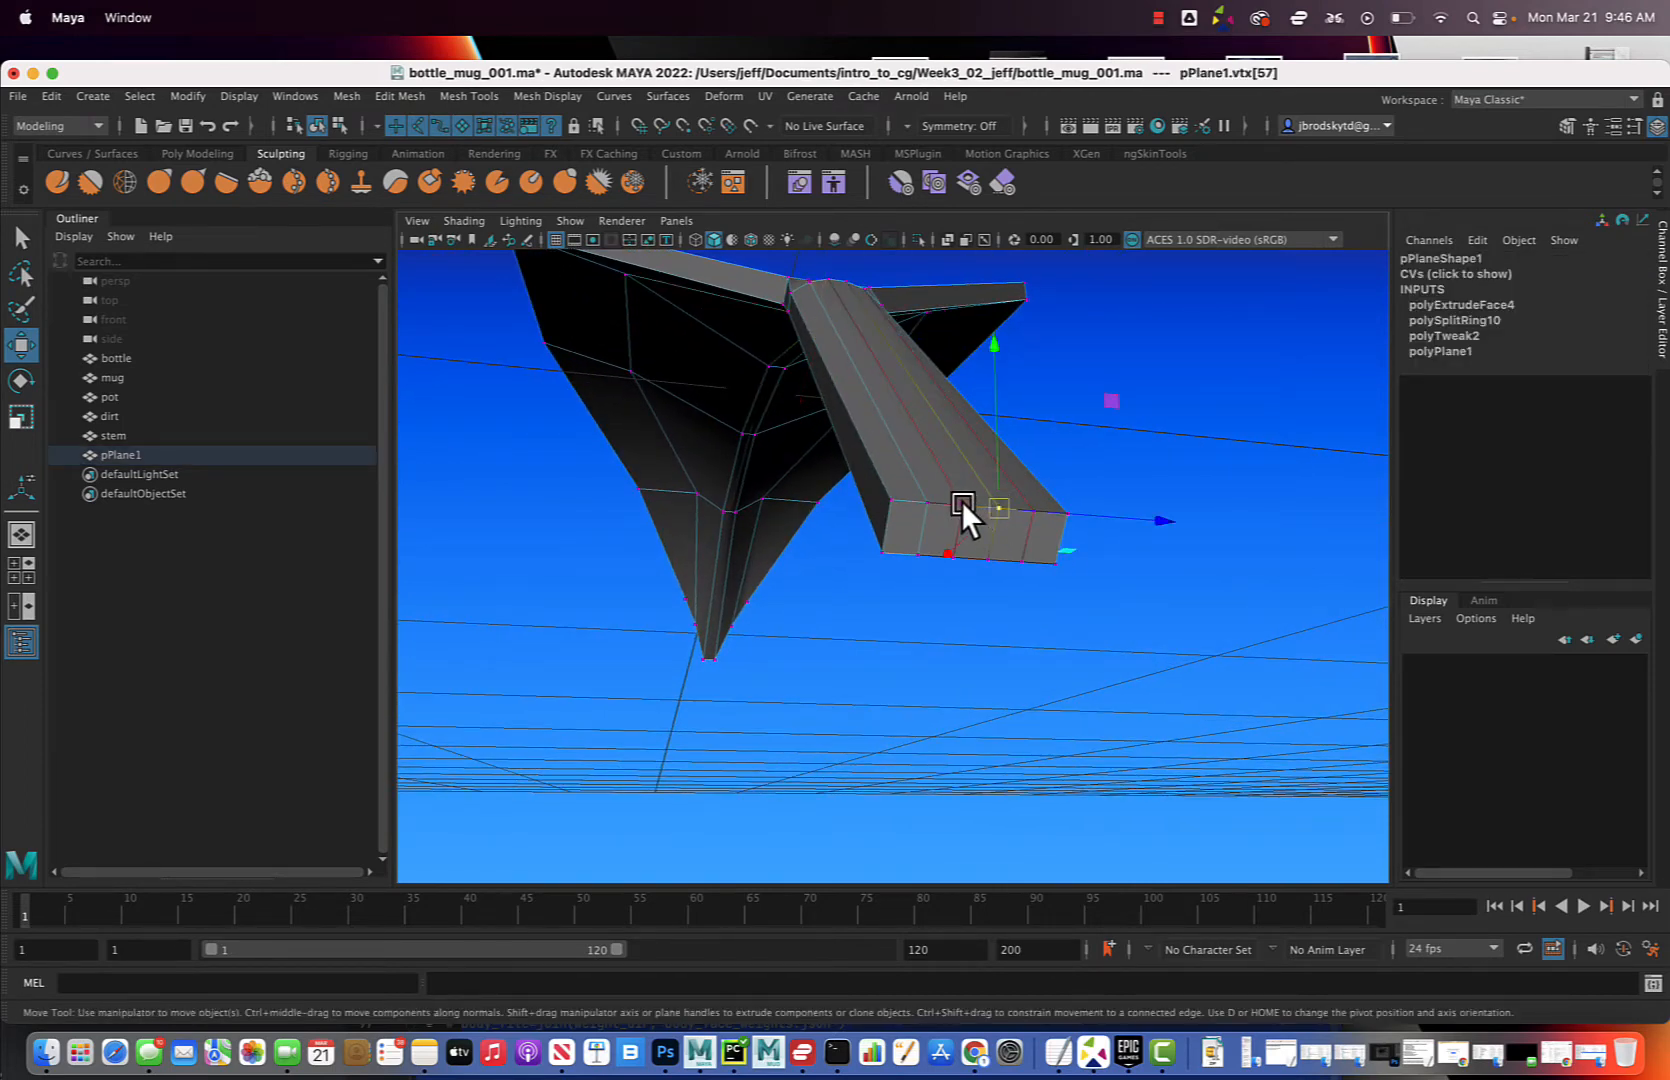
left_click_drag(978, 448, 1013, 414)
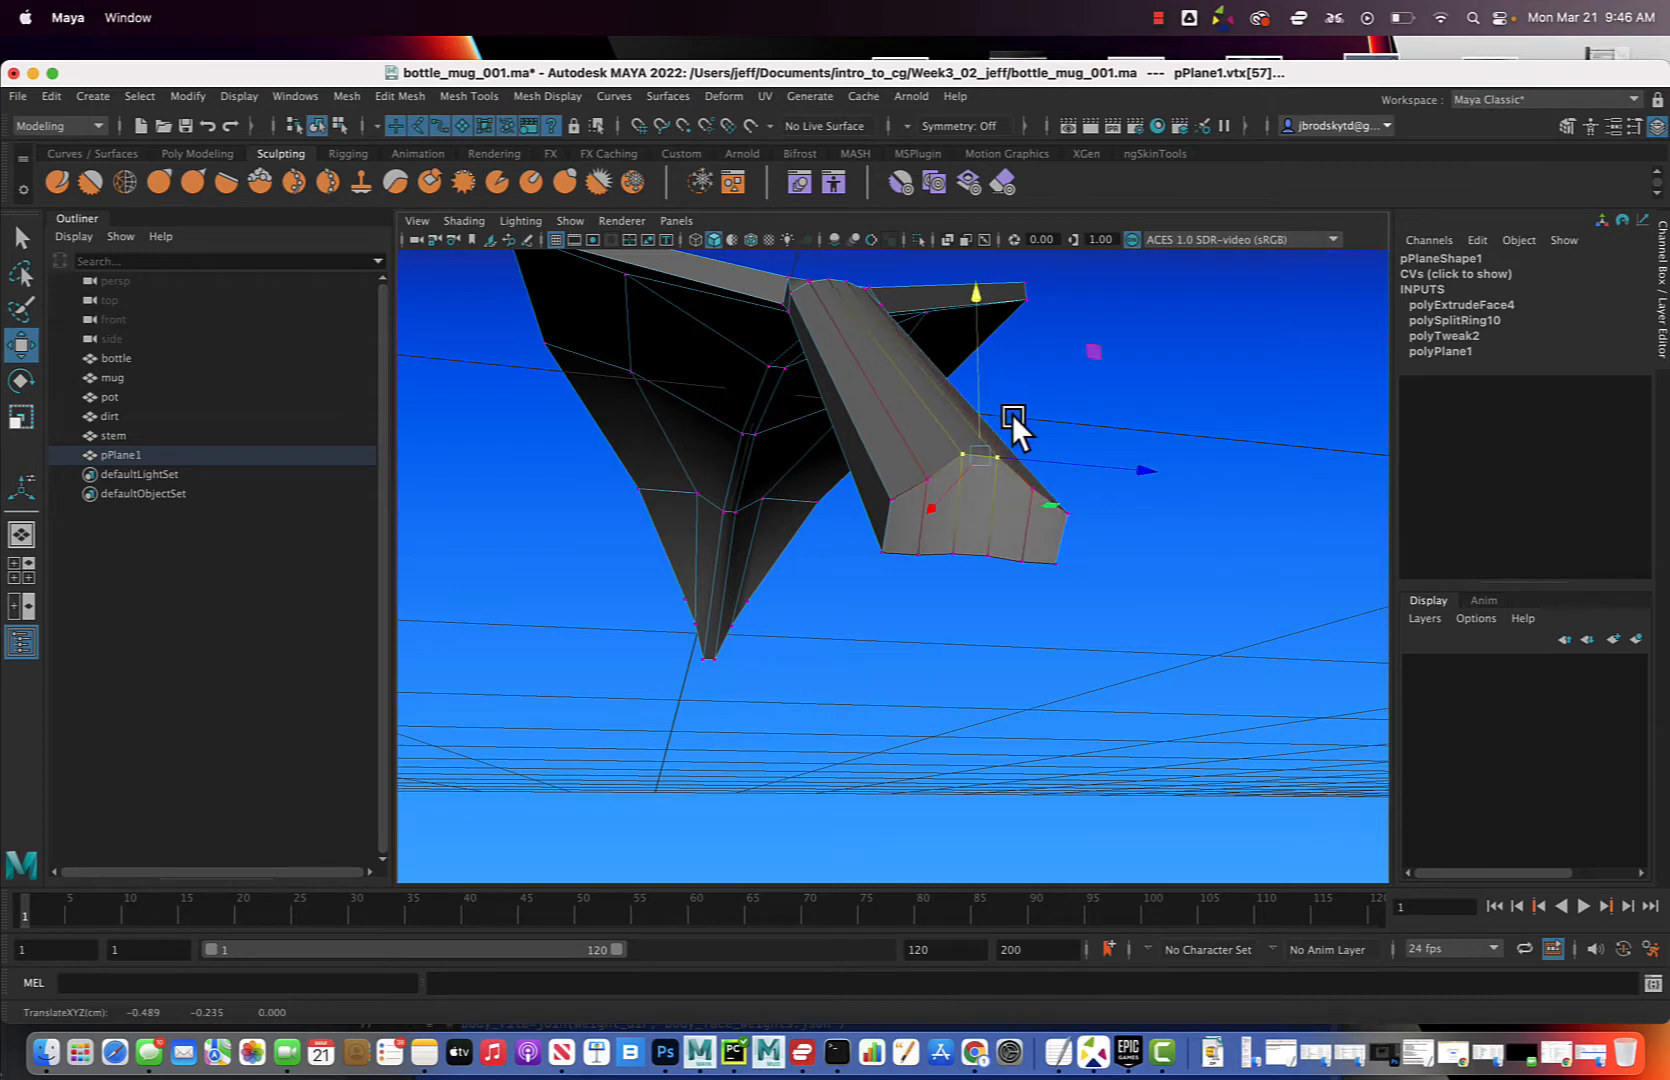
Move the two middle bottom vertices at the stalk's free end downward with soft selection to round its lower half
left_click(951, 550)
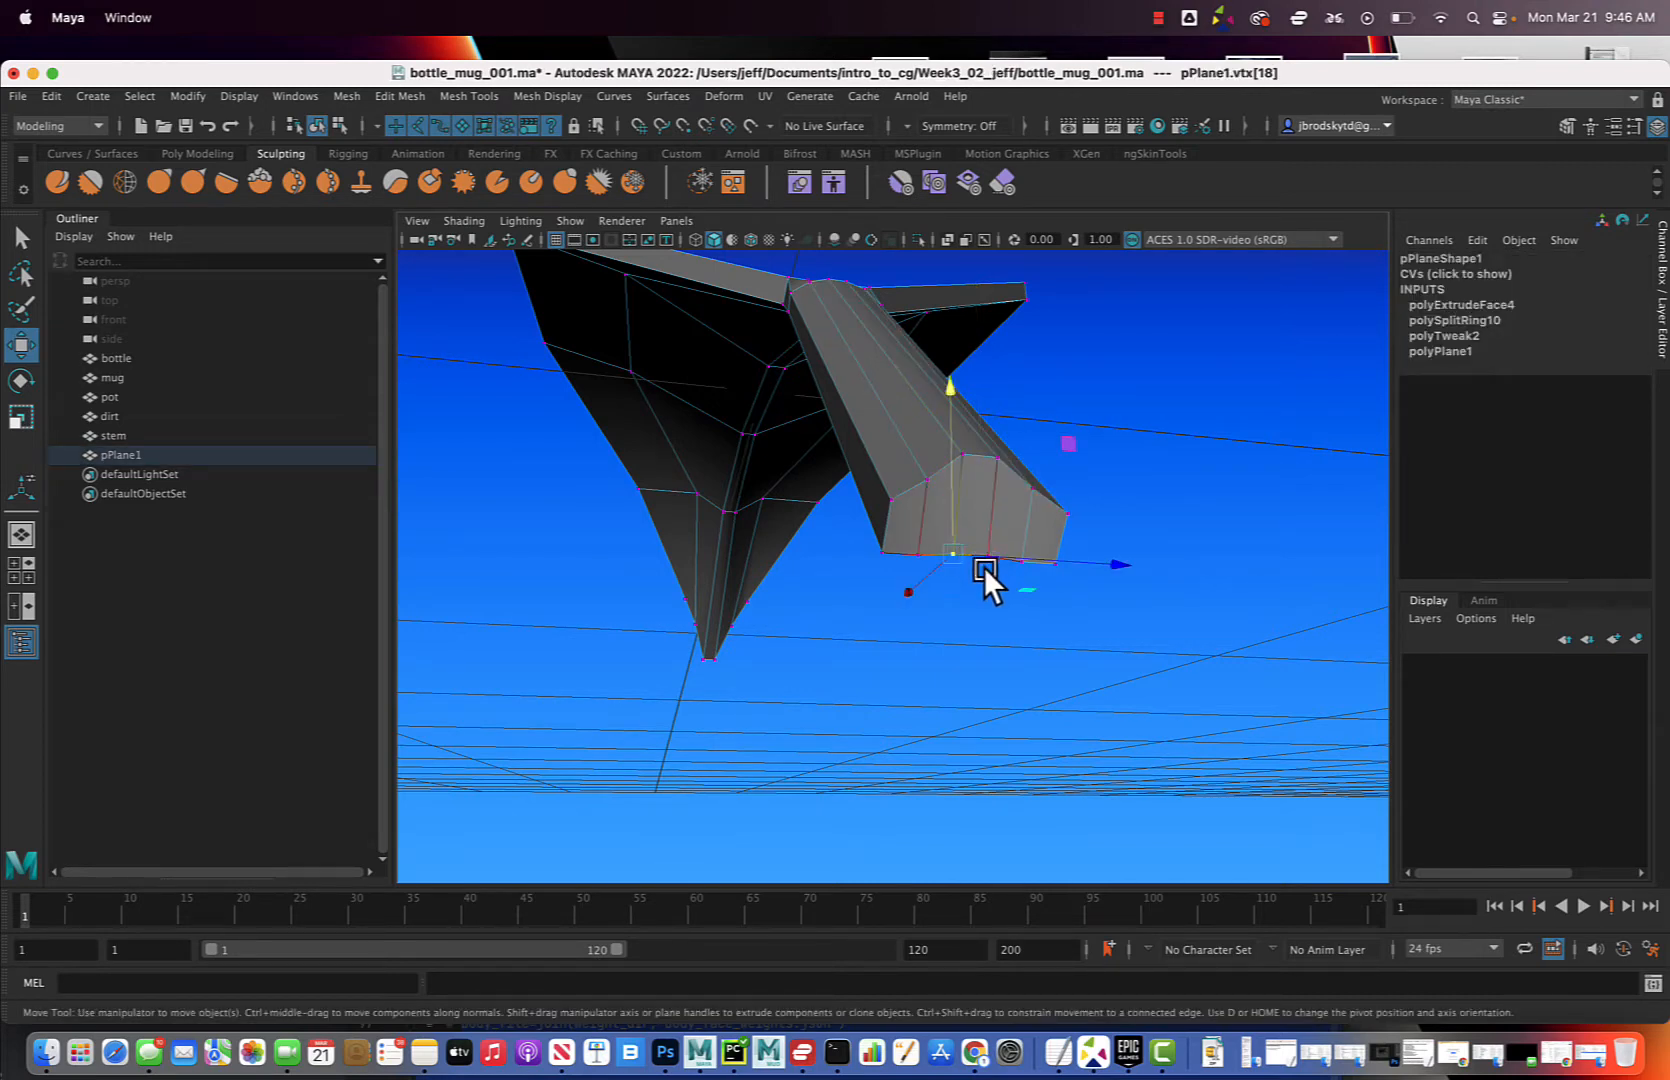
key("q")
left_click(992, 562, "shift")
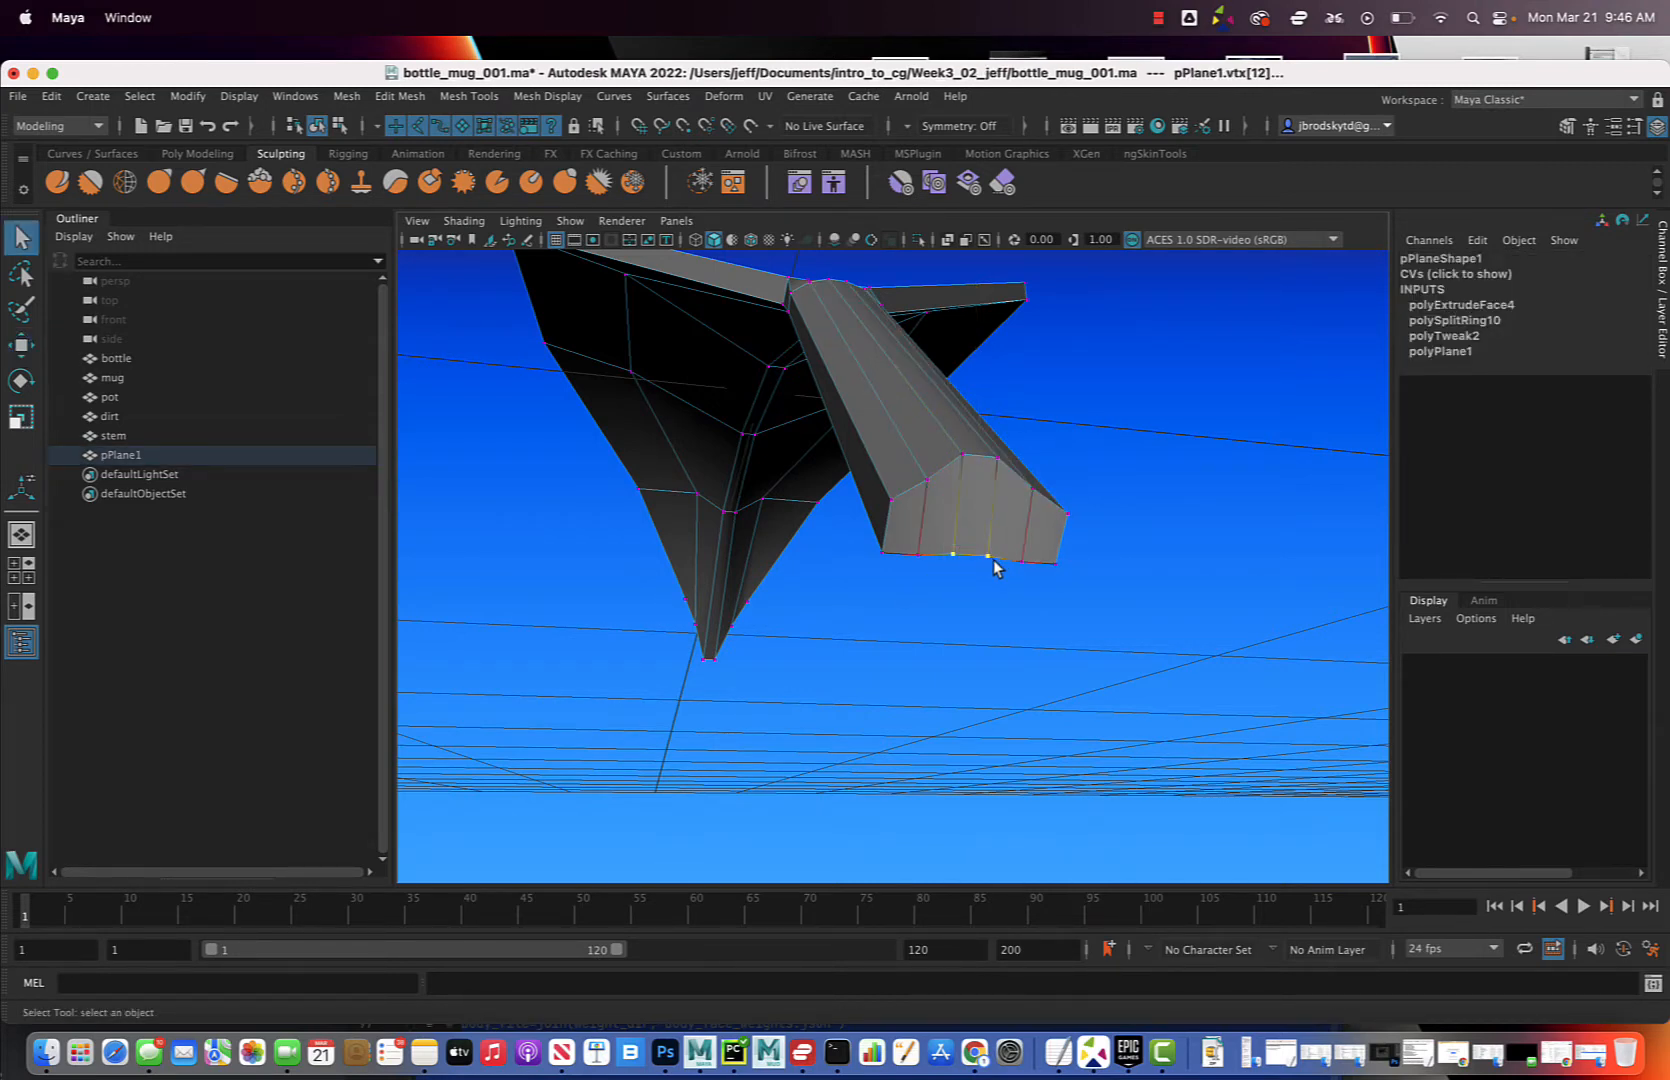
key("w")
left_click(958, 453)
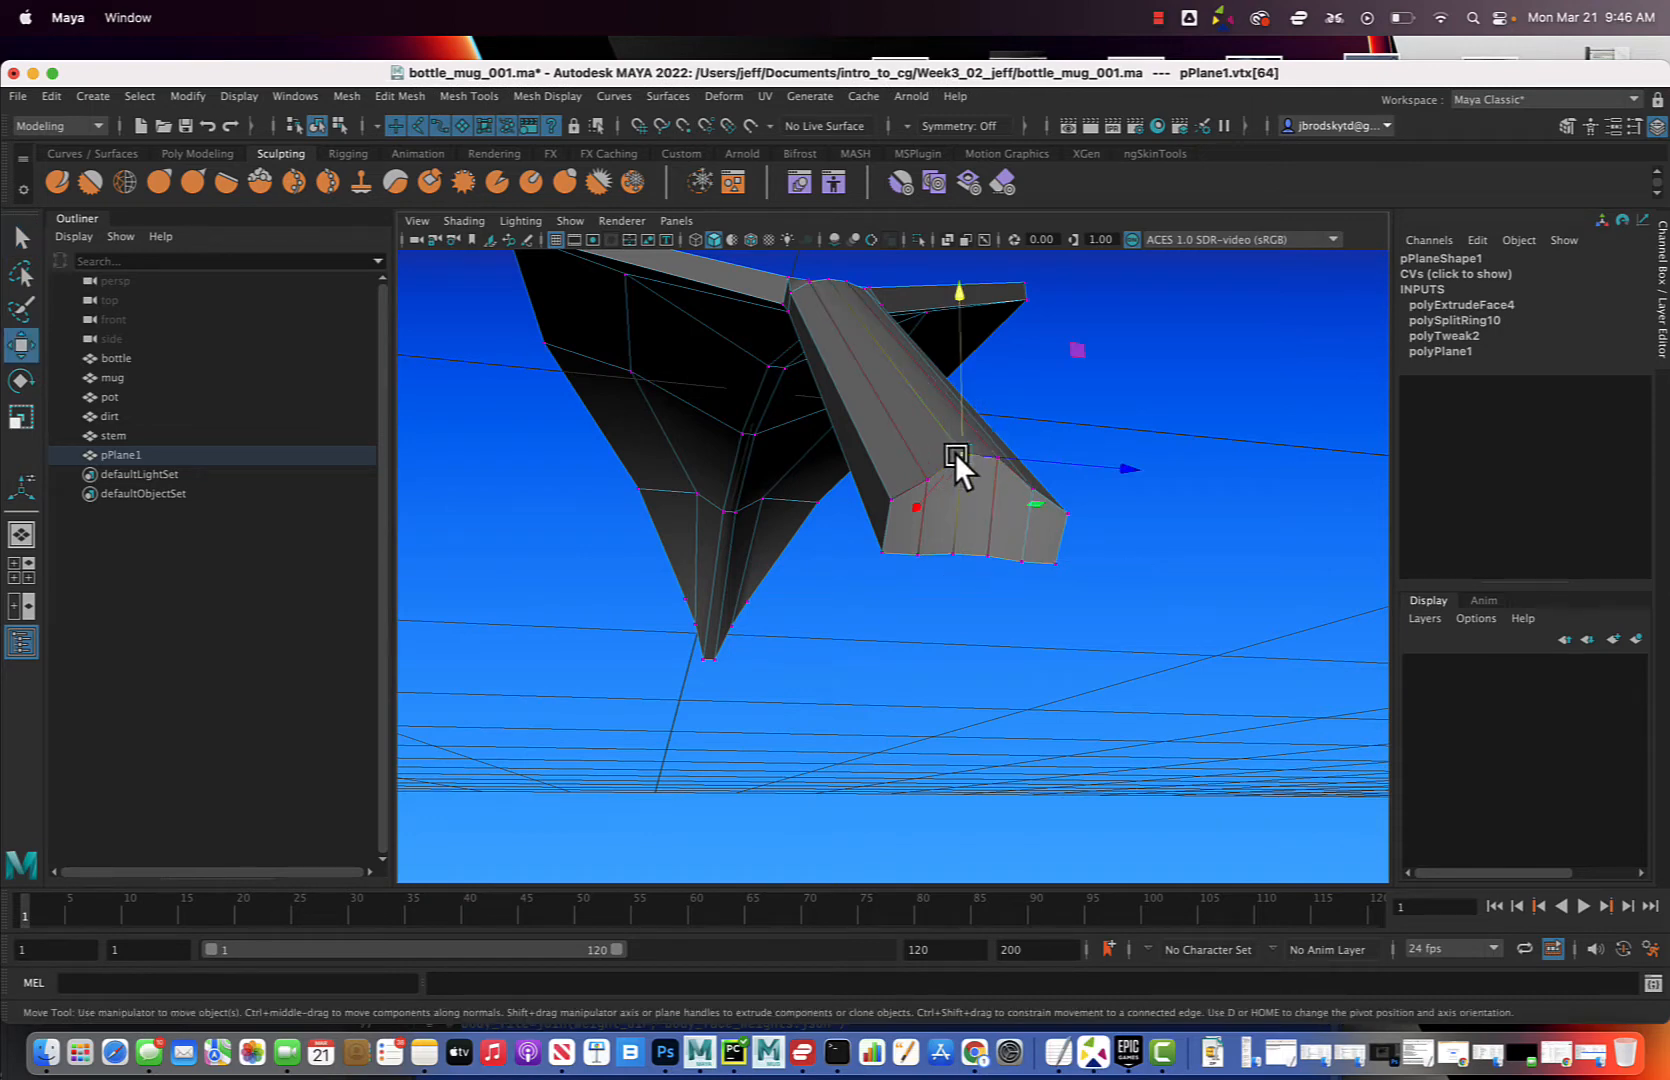
key("z")
middle_click_drag(962, 384, 953, 442)
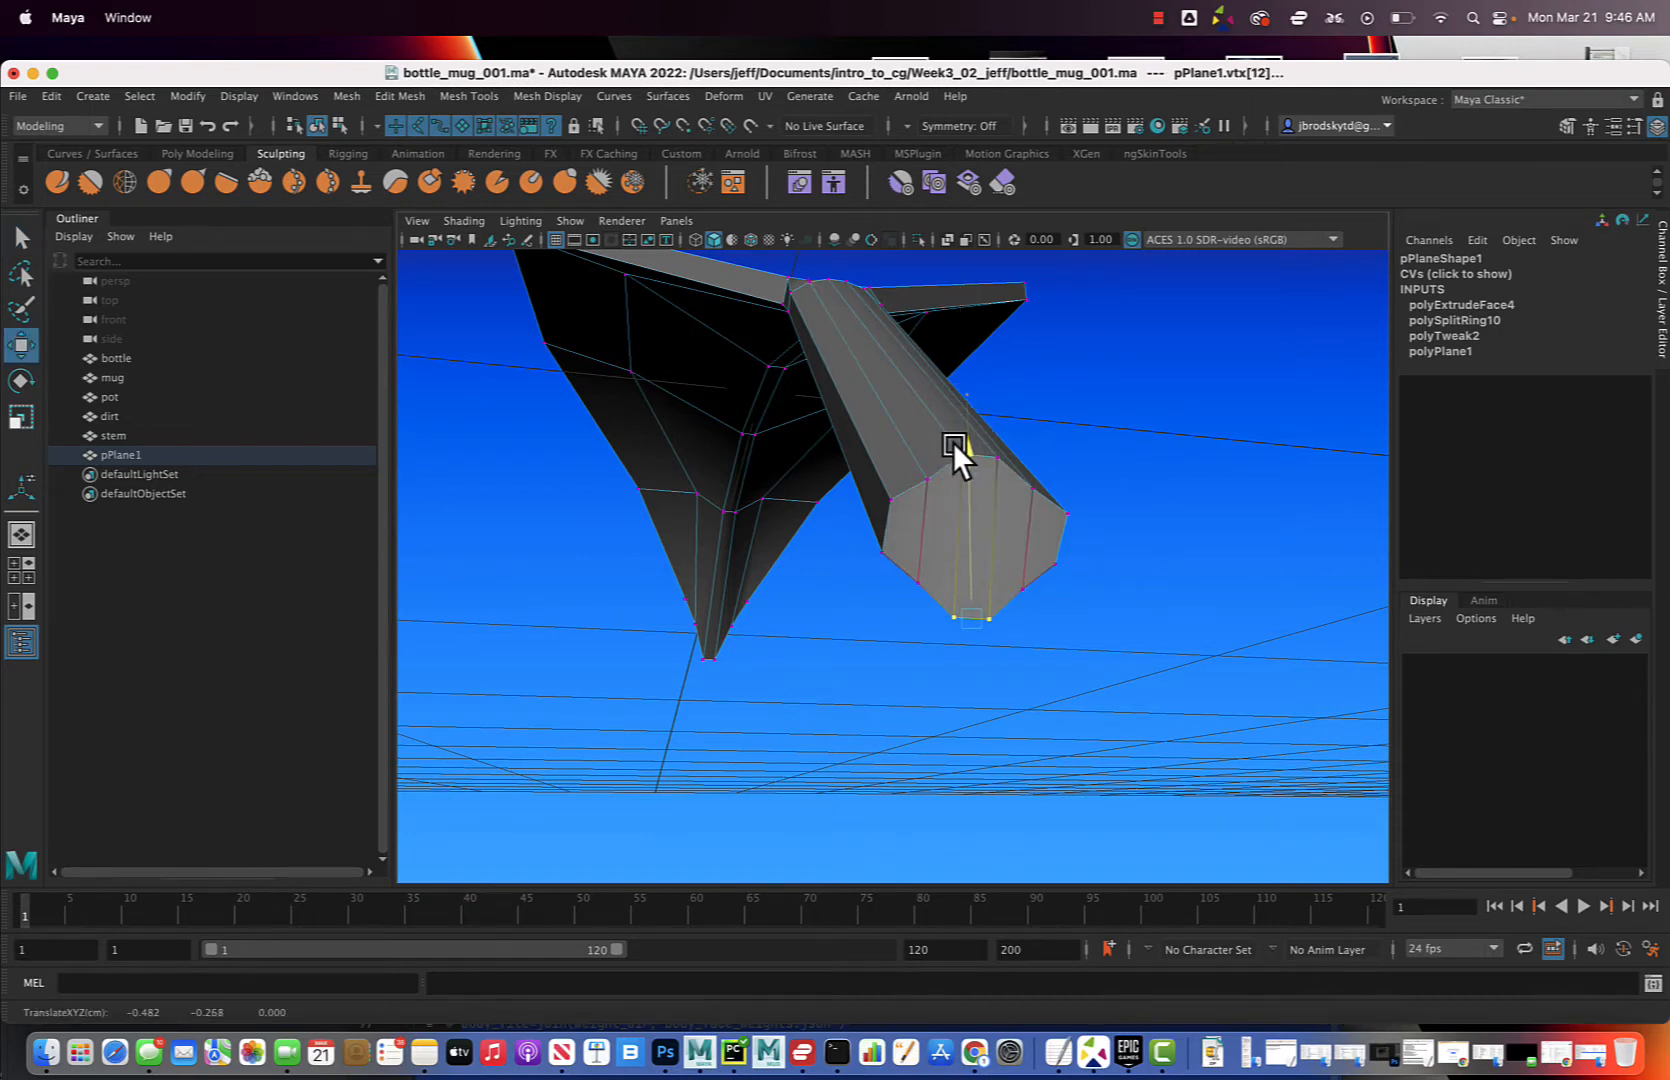
Scale the outer side vertices on both sides of the stalk's free end to even out its rounded profile
left_click(890, 494)
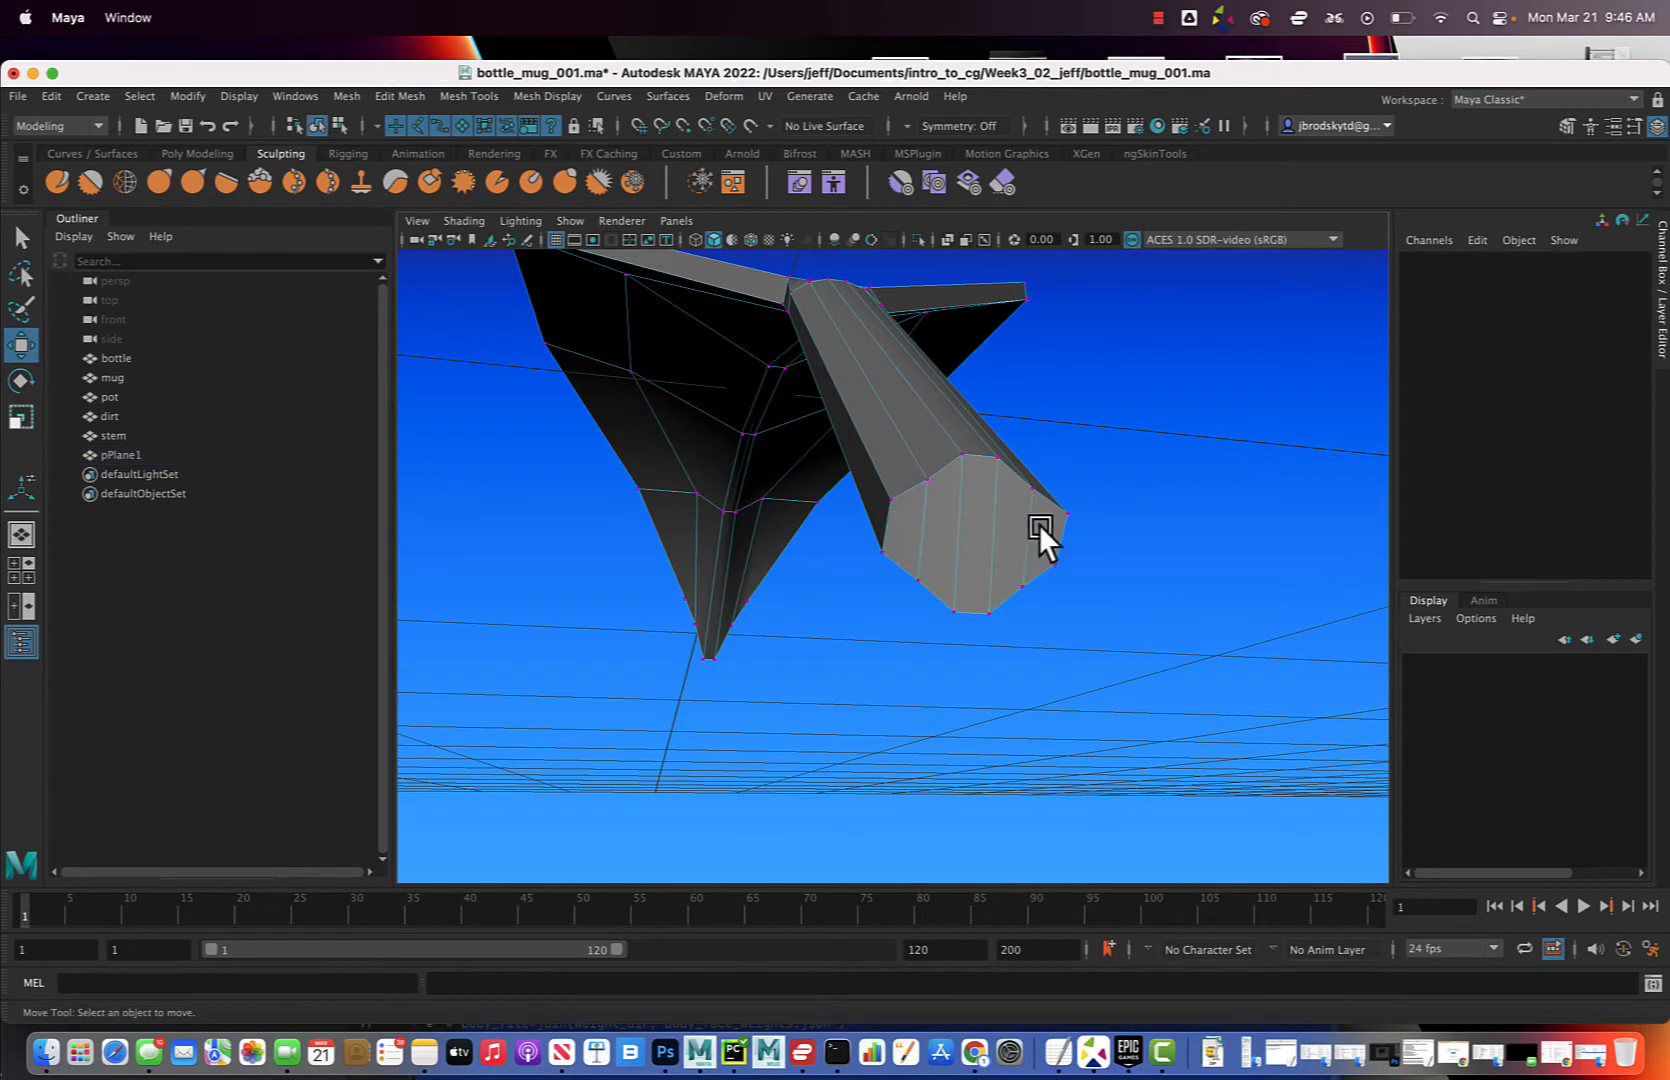
left_click_drag(1123, 613, 1125, 614)
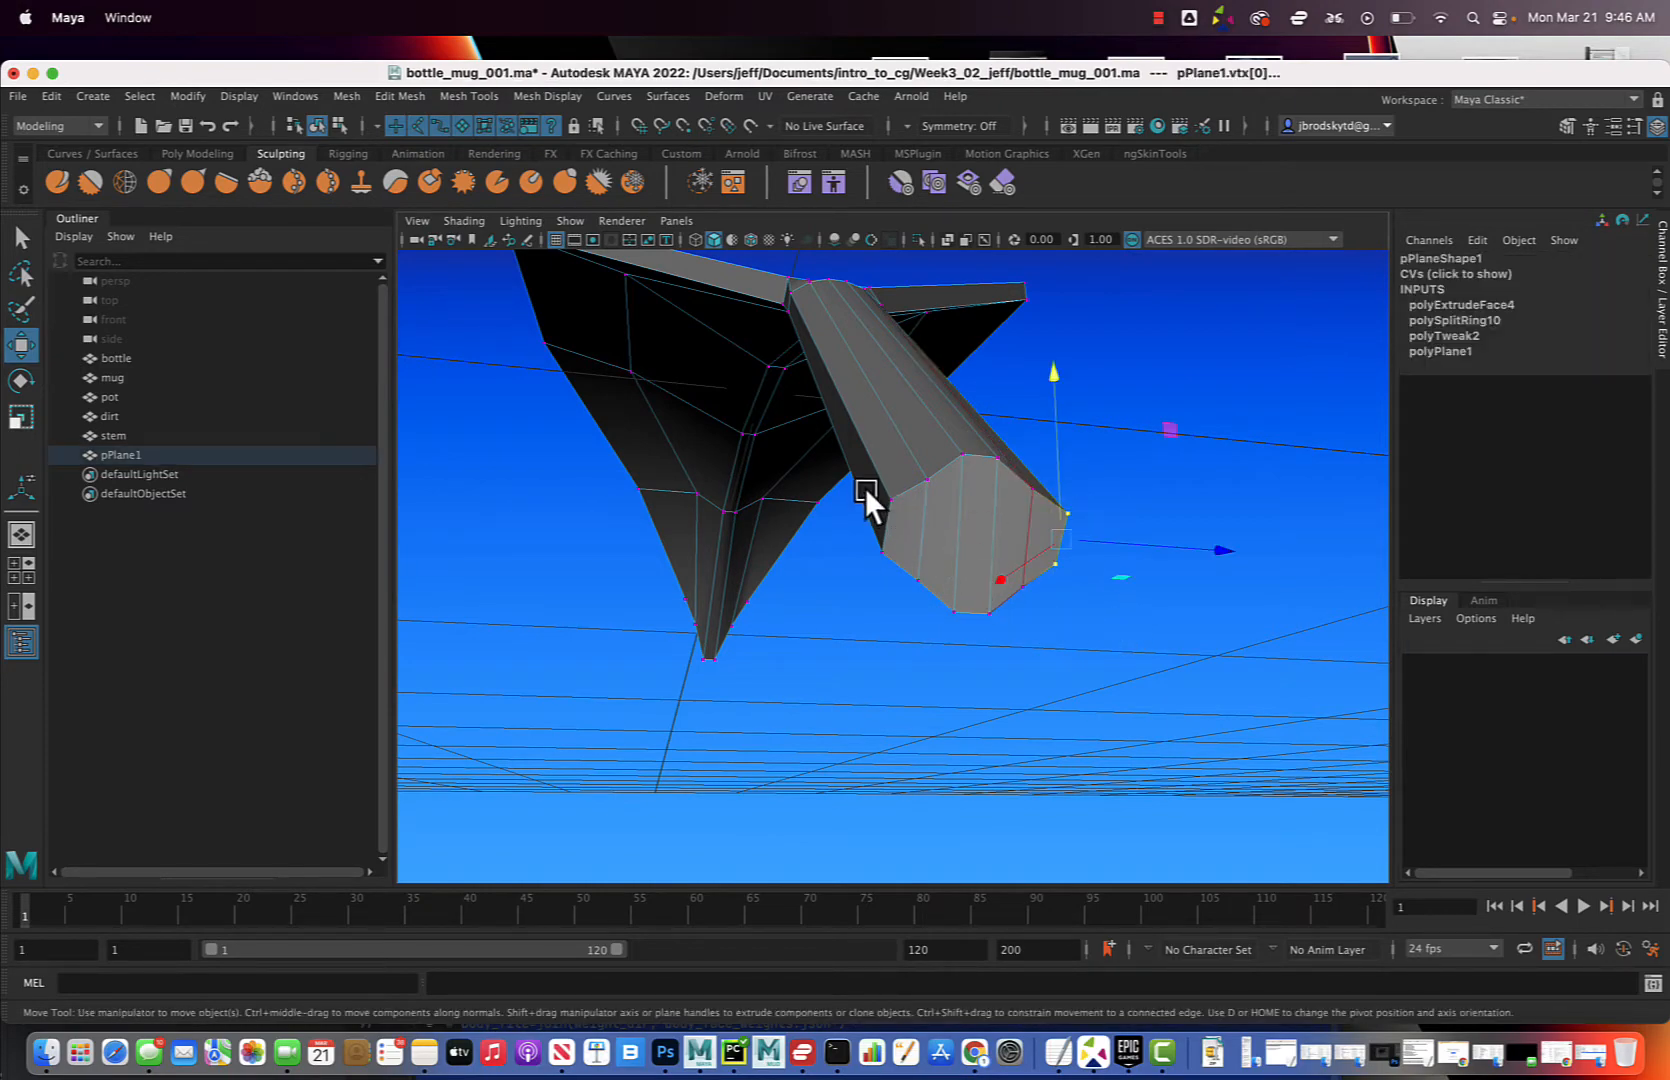
left_click_drag(863, 482, 900, 513, "shift")
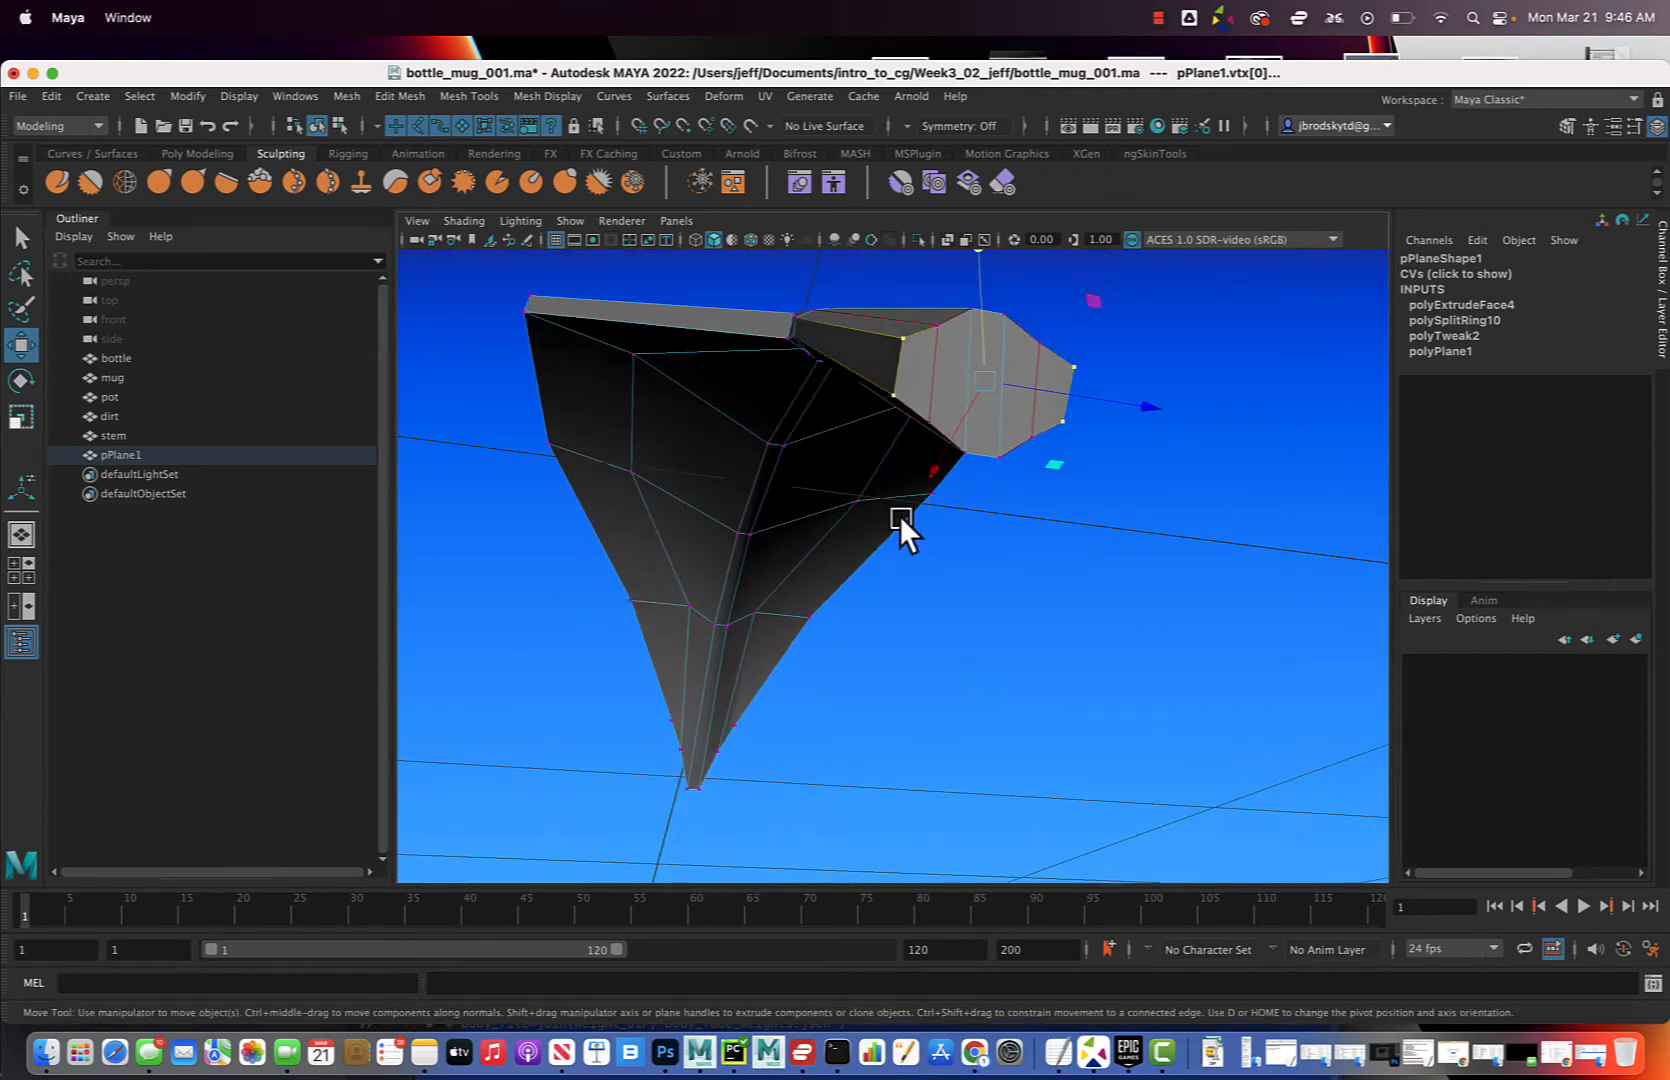
key("r")
left_click_drag(989, 383, 904, 560)
scroll(996, 523, "down", 5)
middle_click_drag(1028, 520, 820, 746, "alt")
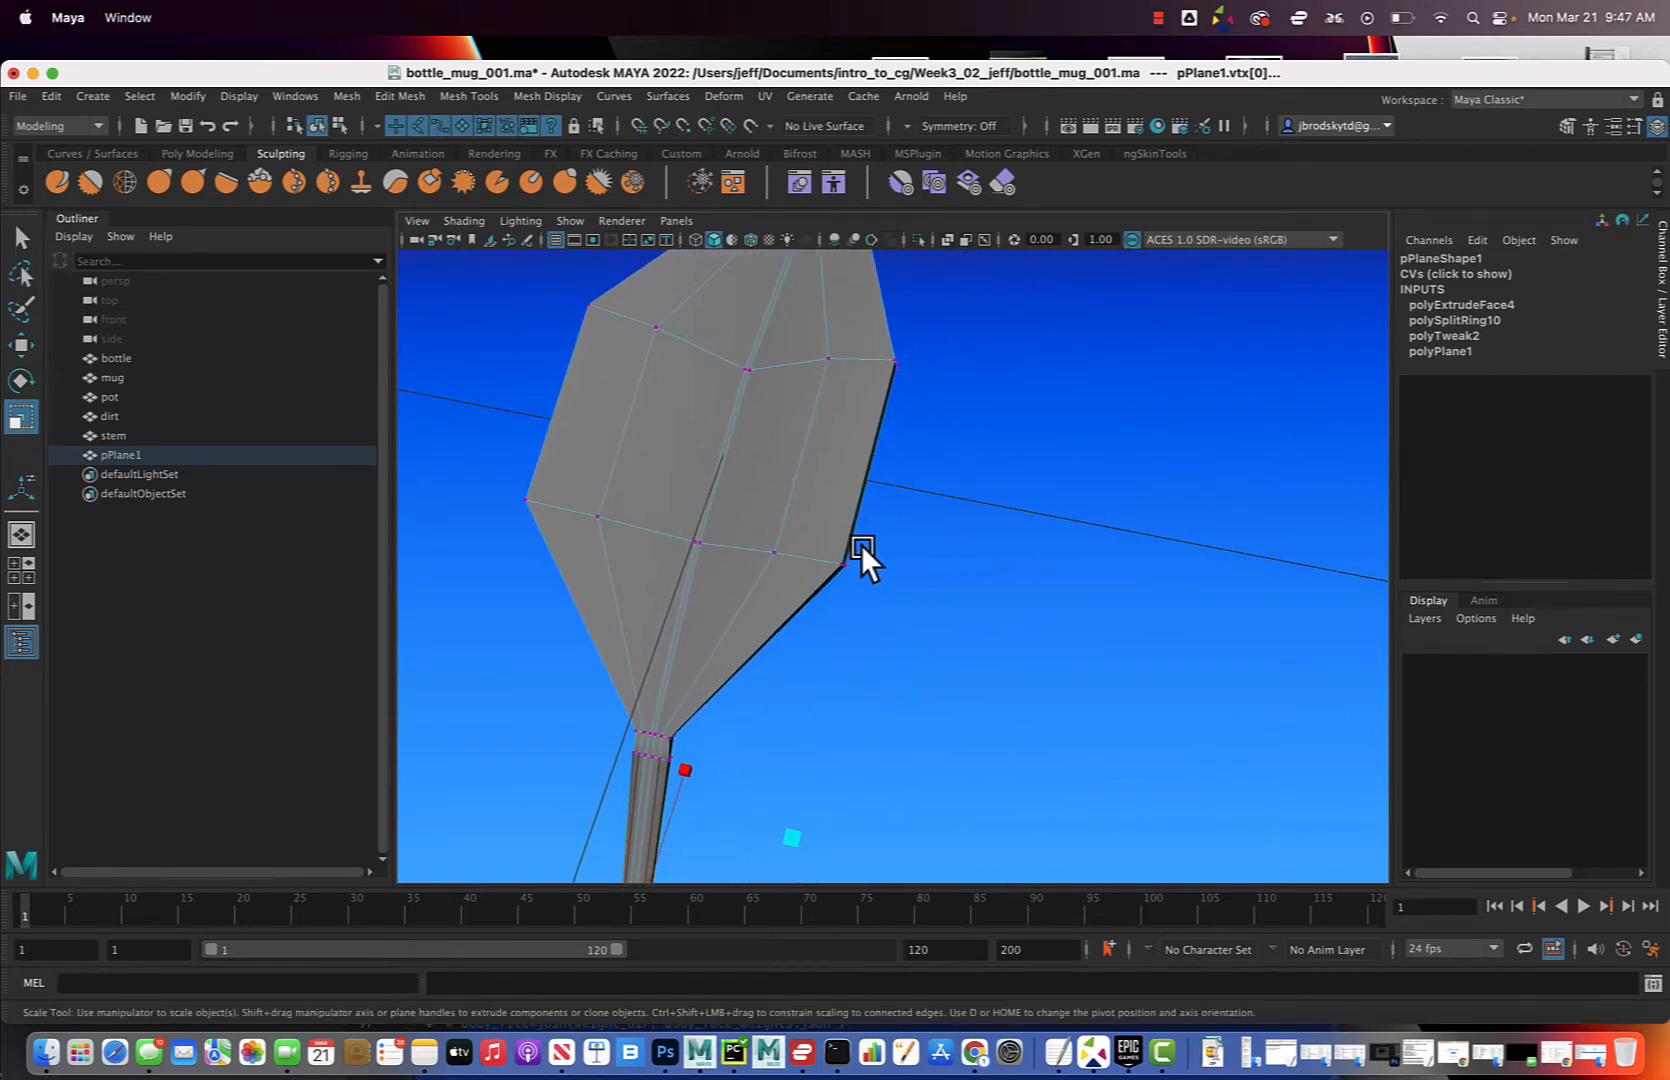
Return the leaf mesh to object mode and save the scene
right_click_drag(761, 378, 822, 362)
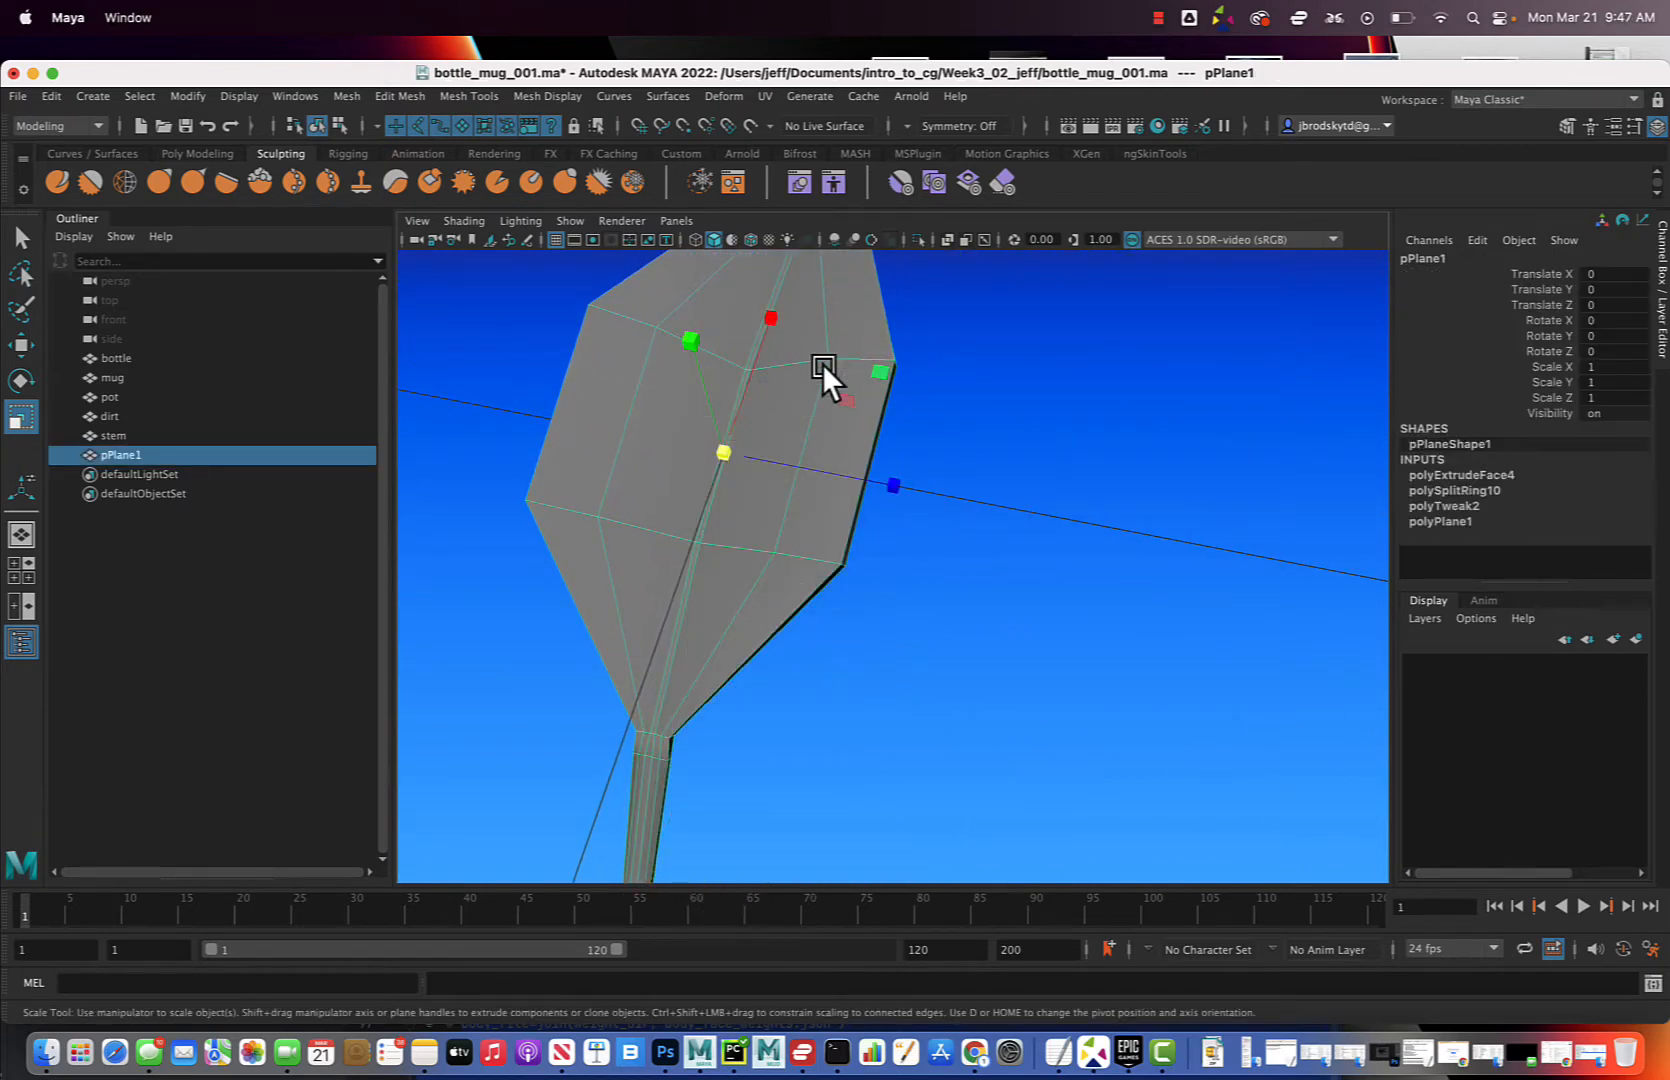
left_click_drag(976, 511, 958, 509, "alt")
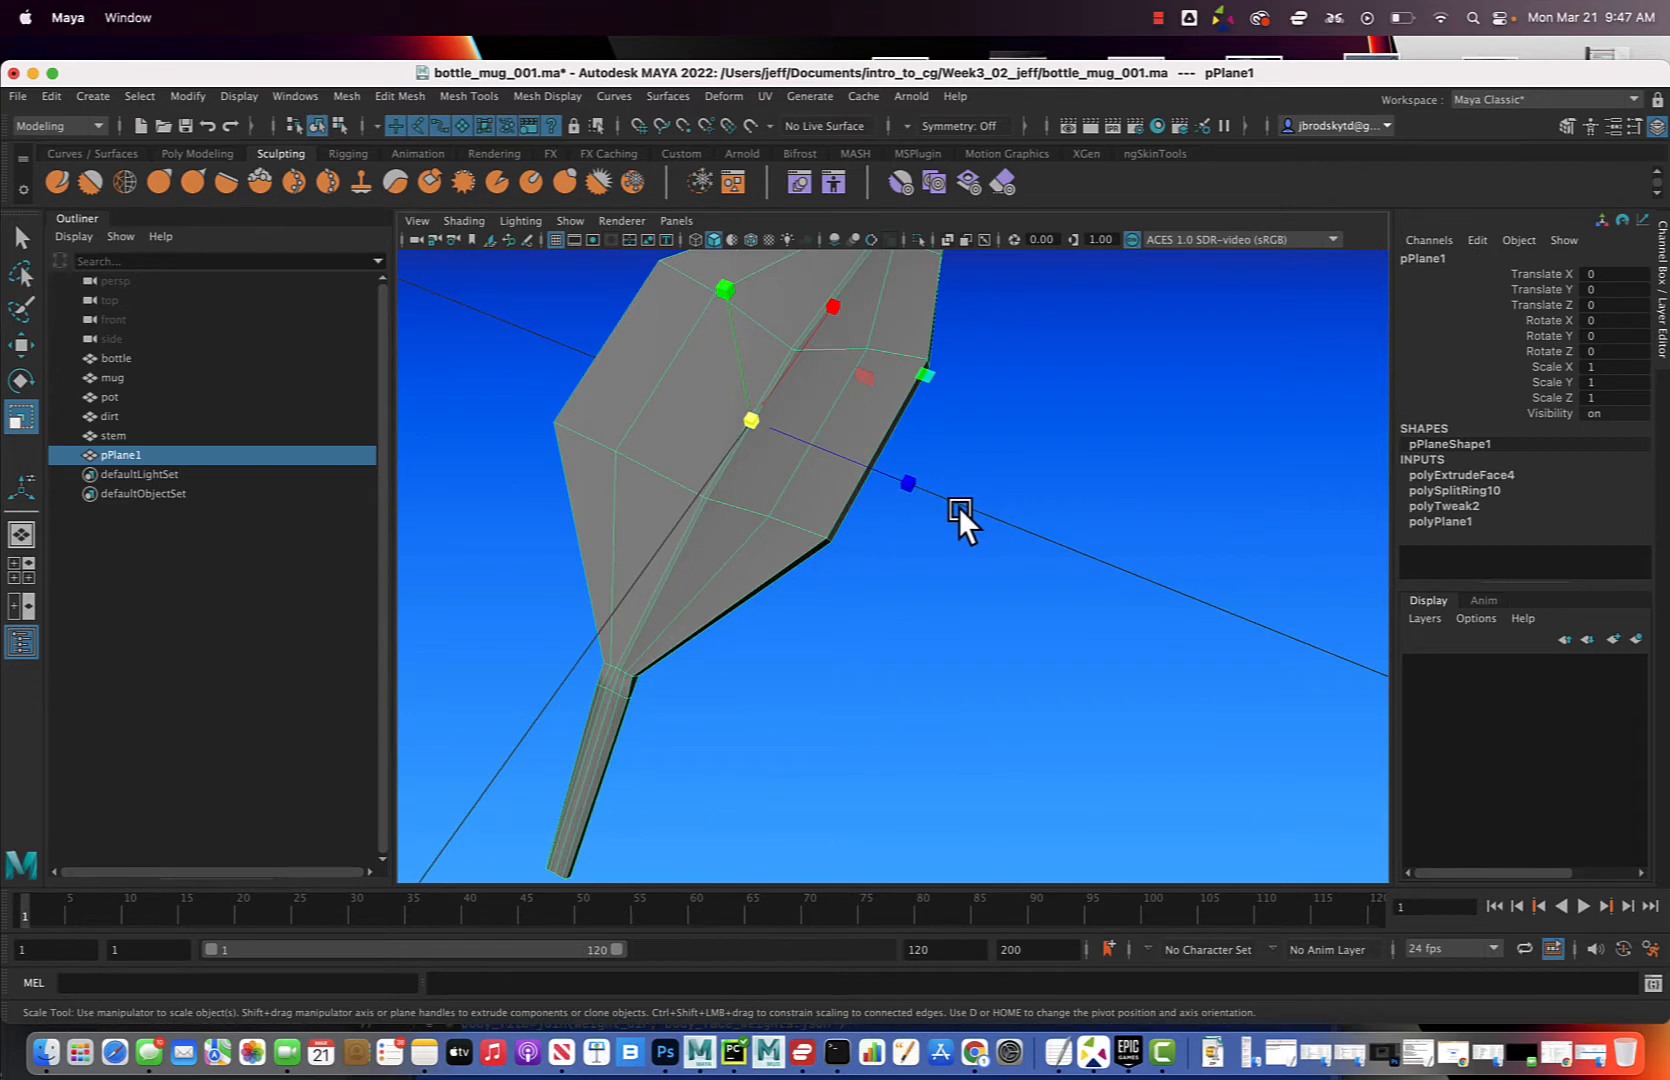
key("super+s")
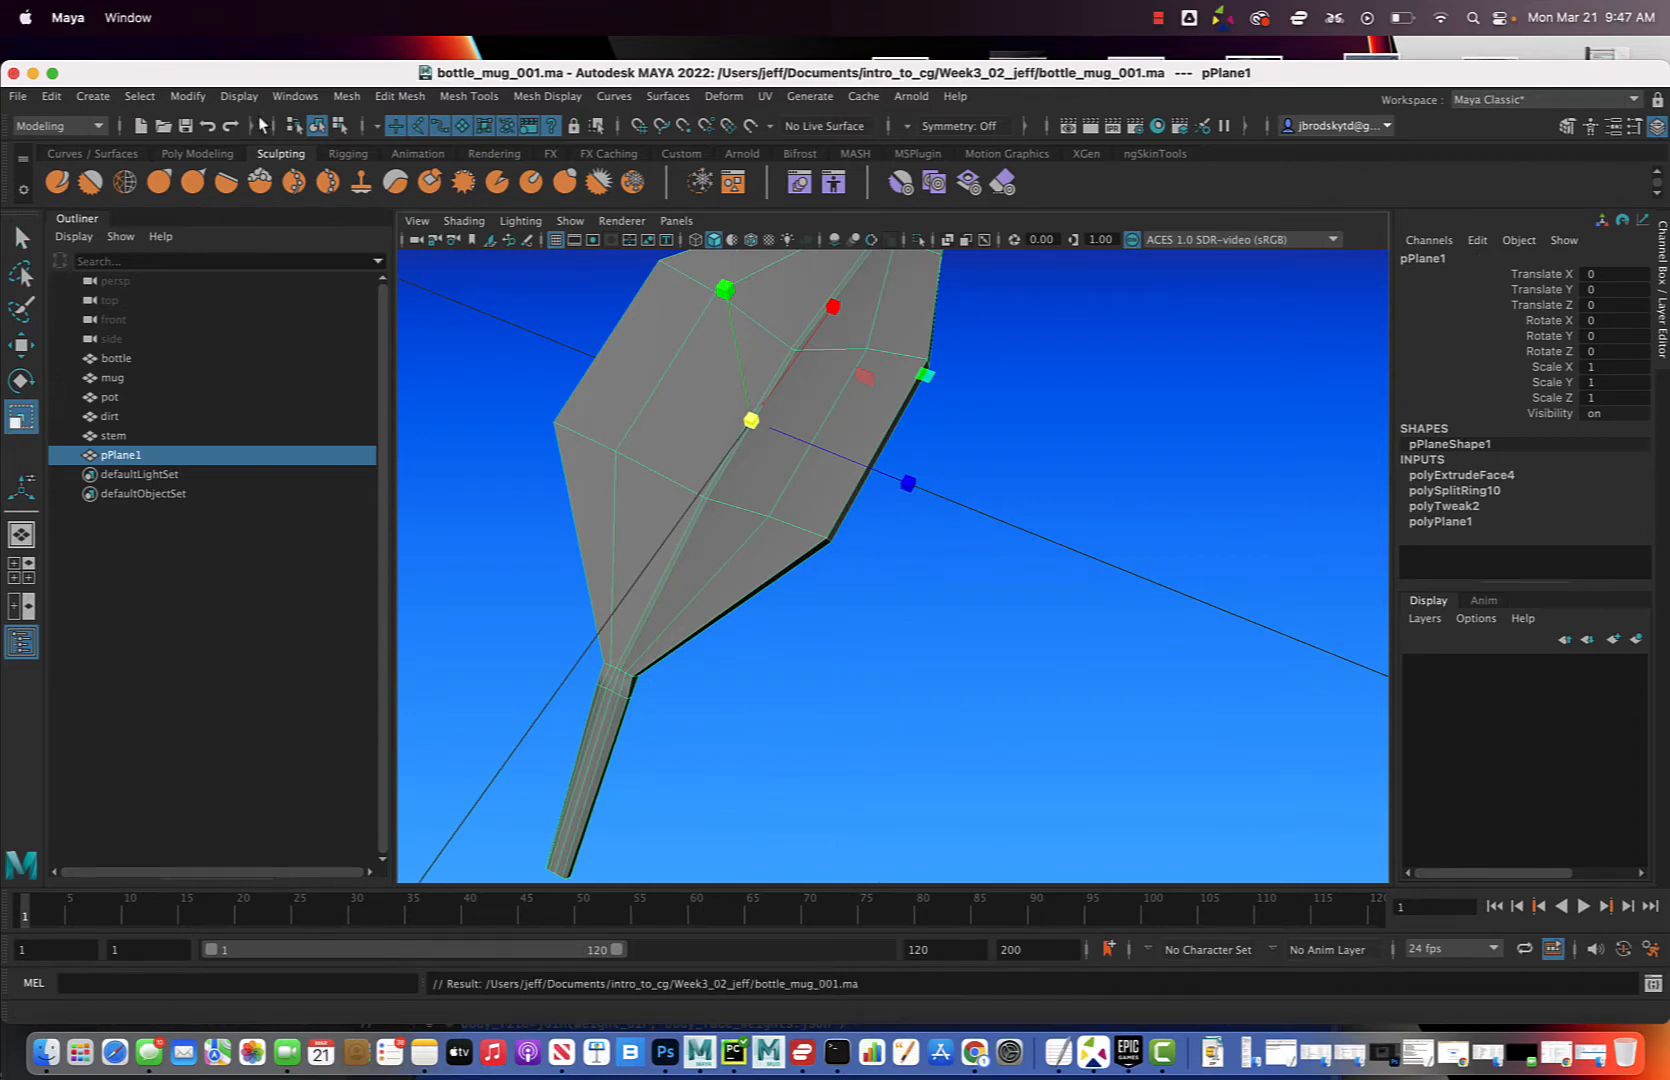
Apply Smooth to the whole leaf mesh and check its shape
left_click(344, 101)
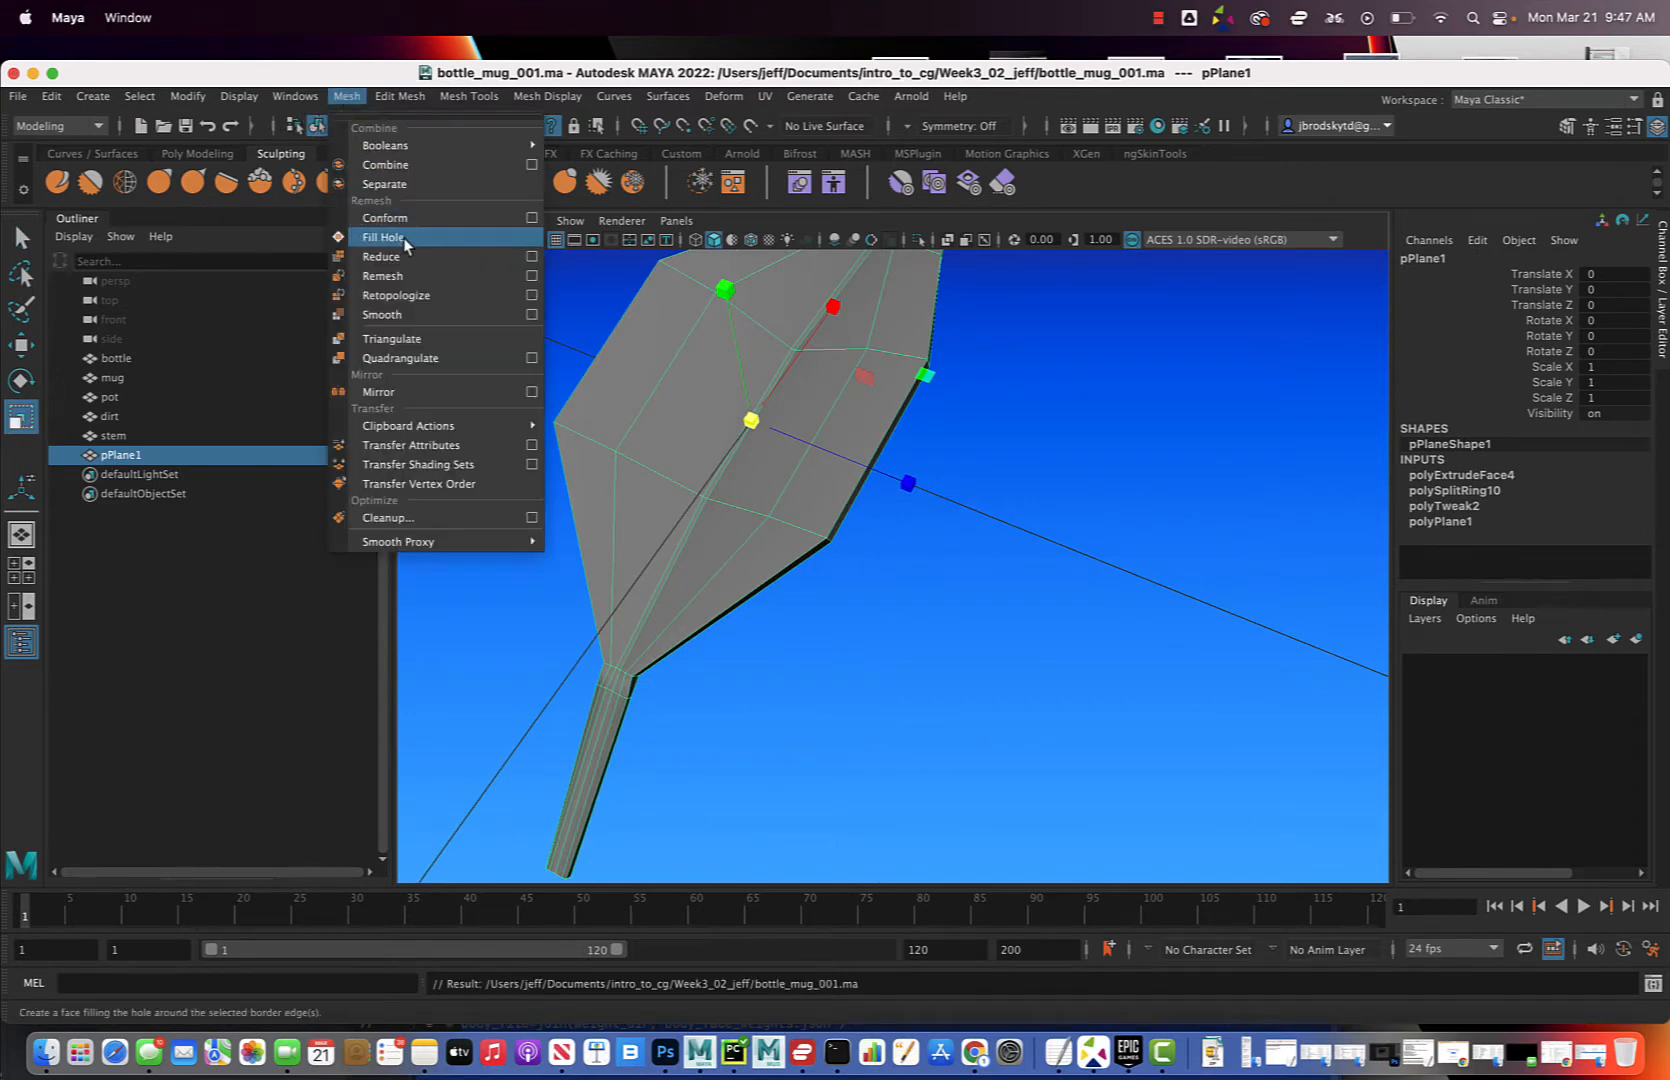
left_click(428, 313)
left_click_drag(632, 450, 815, 577, "alt")
left_click(781, 578)
scroll(902, 566, "down", 6)
mouse_move(917, 565)
left_mouse_down("alt")
mouse_move(816, 573)
mouse_move(918, 573)
left_mouse_up("alt")
left_click(944, 452)
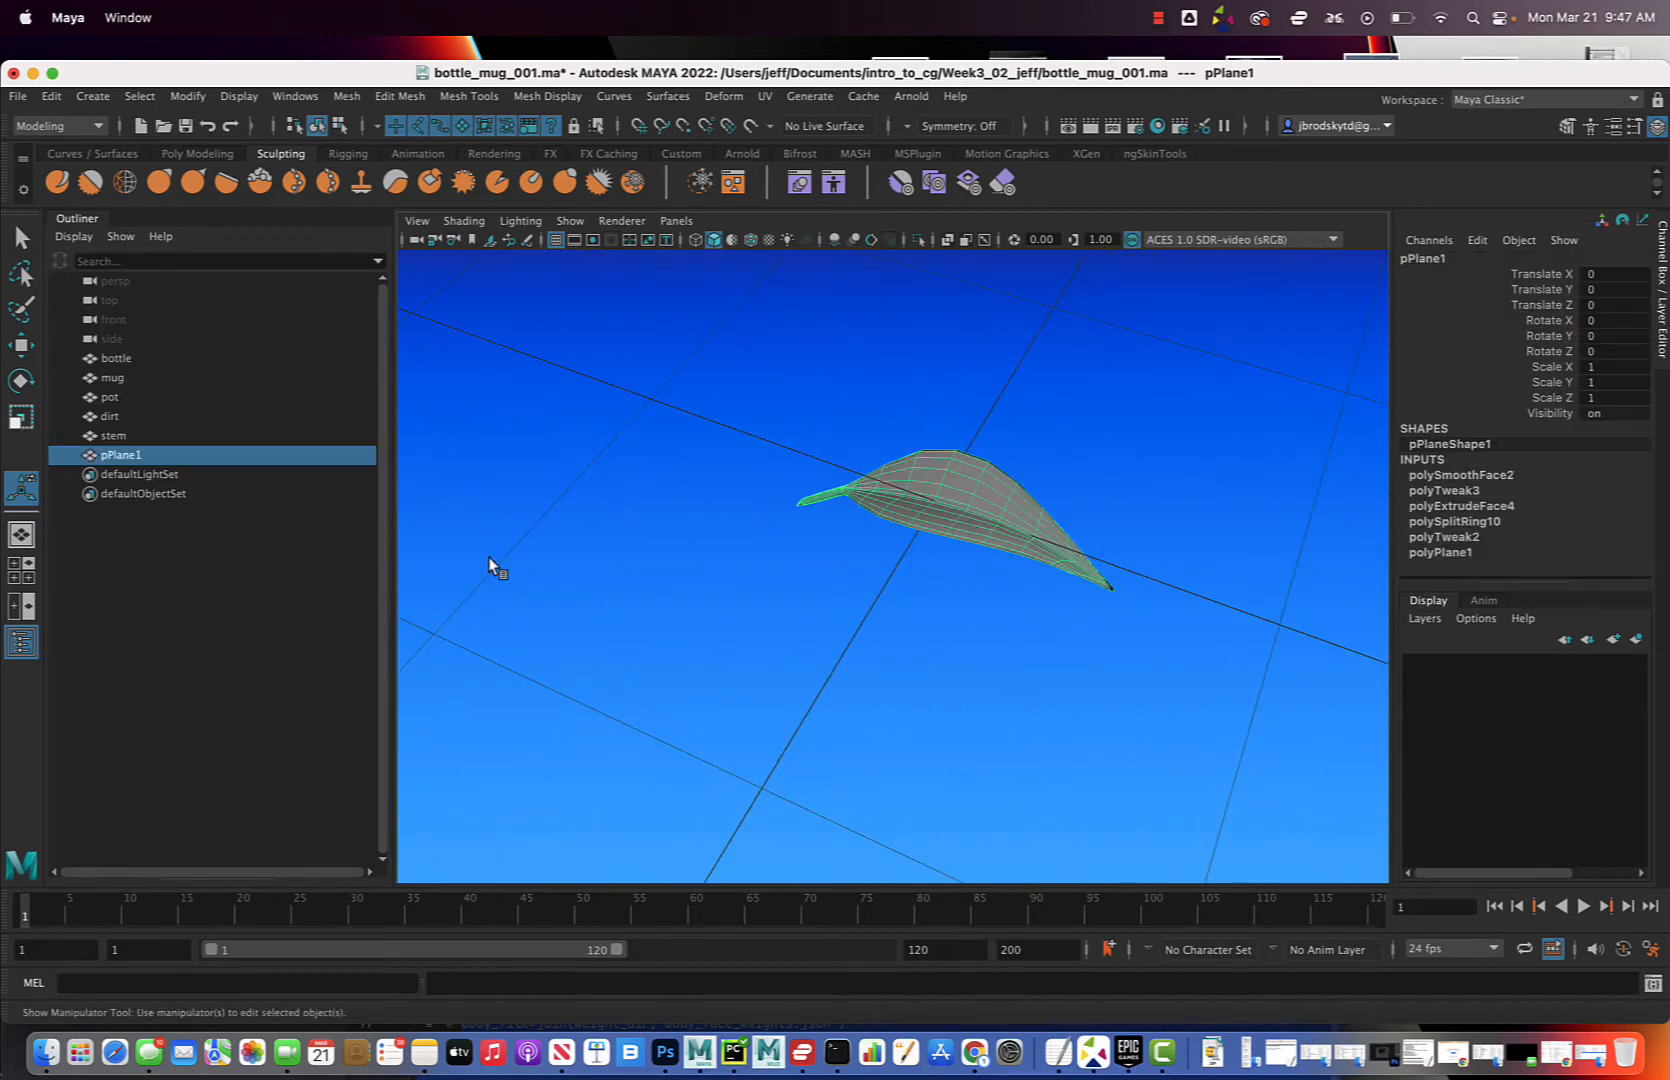
Rename the leaf mesh pPlane1 to leaf01
double_click(150, 455)
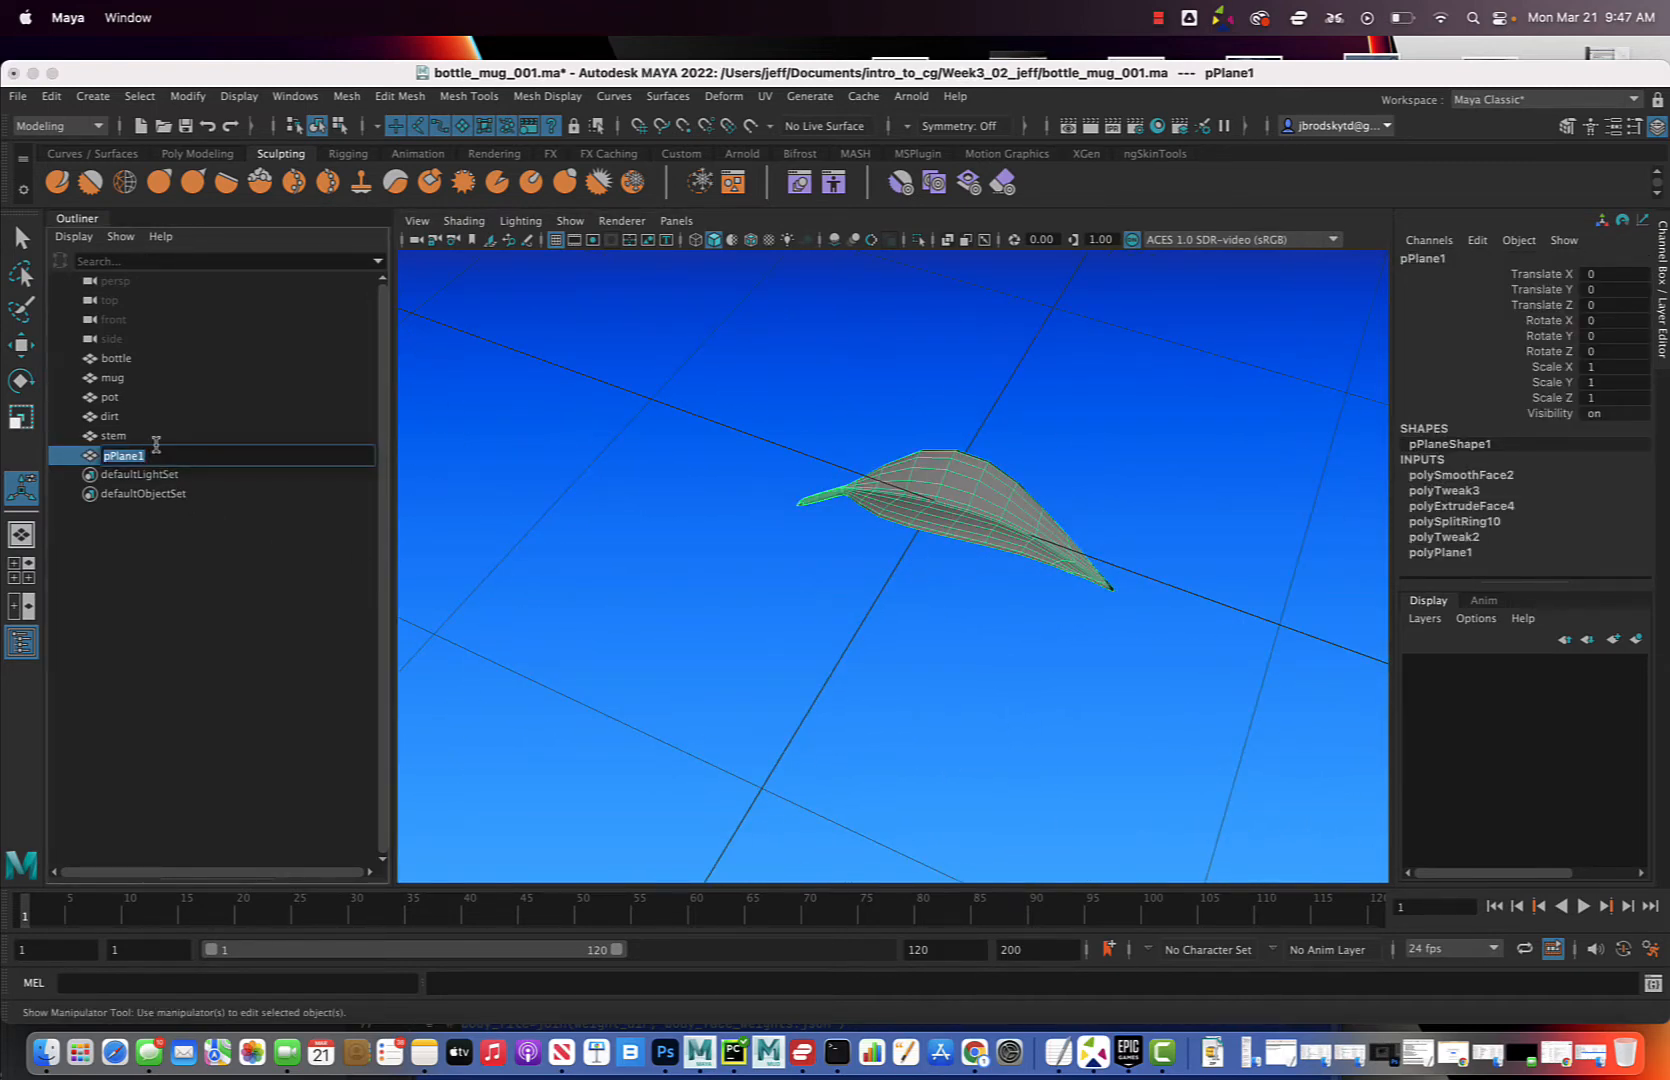
type("leaf01")
key("Return")
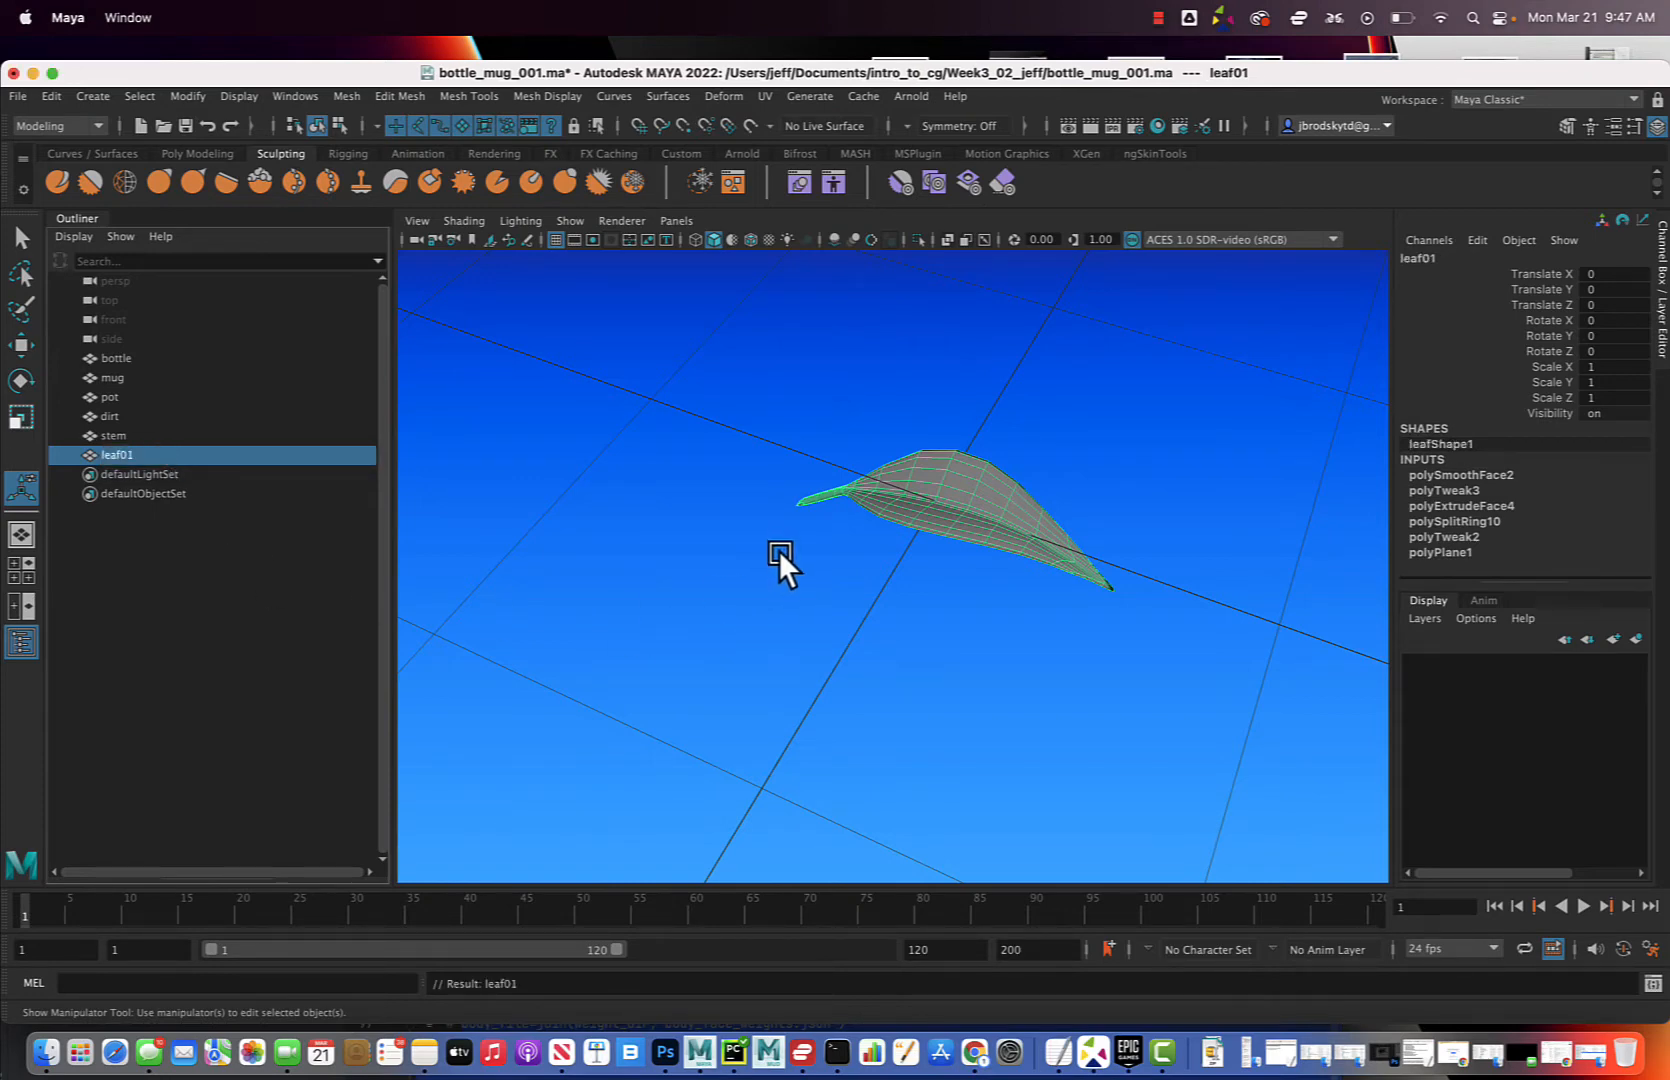
left_click_drag(748, 661, 1145, 568, "alt")
scroll(816, 631, "down", 10)
key("w")
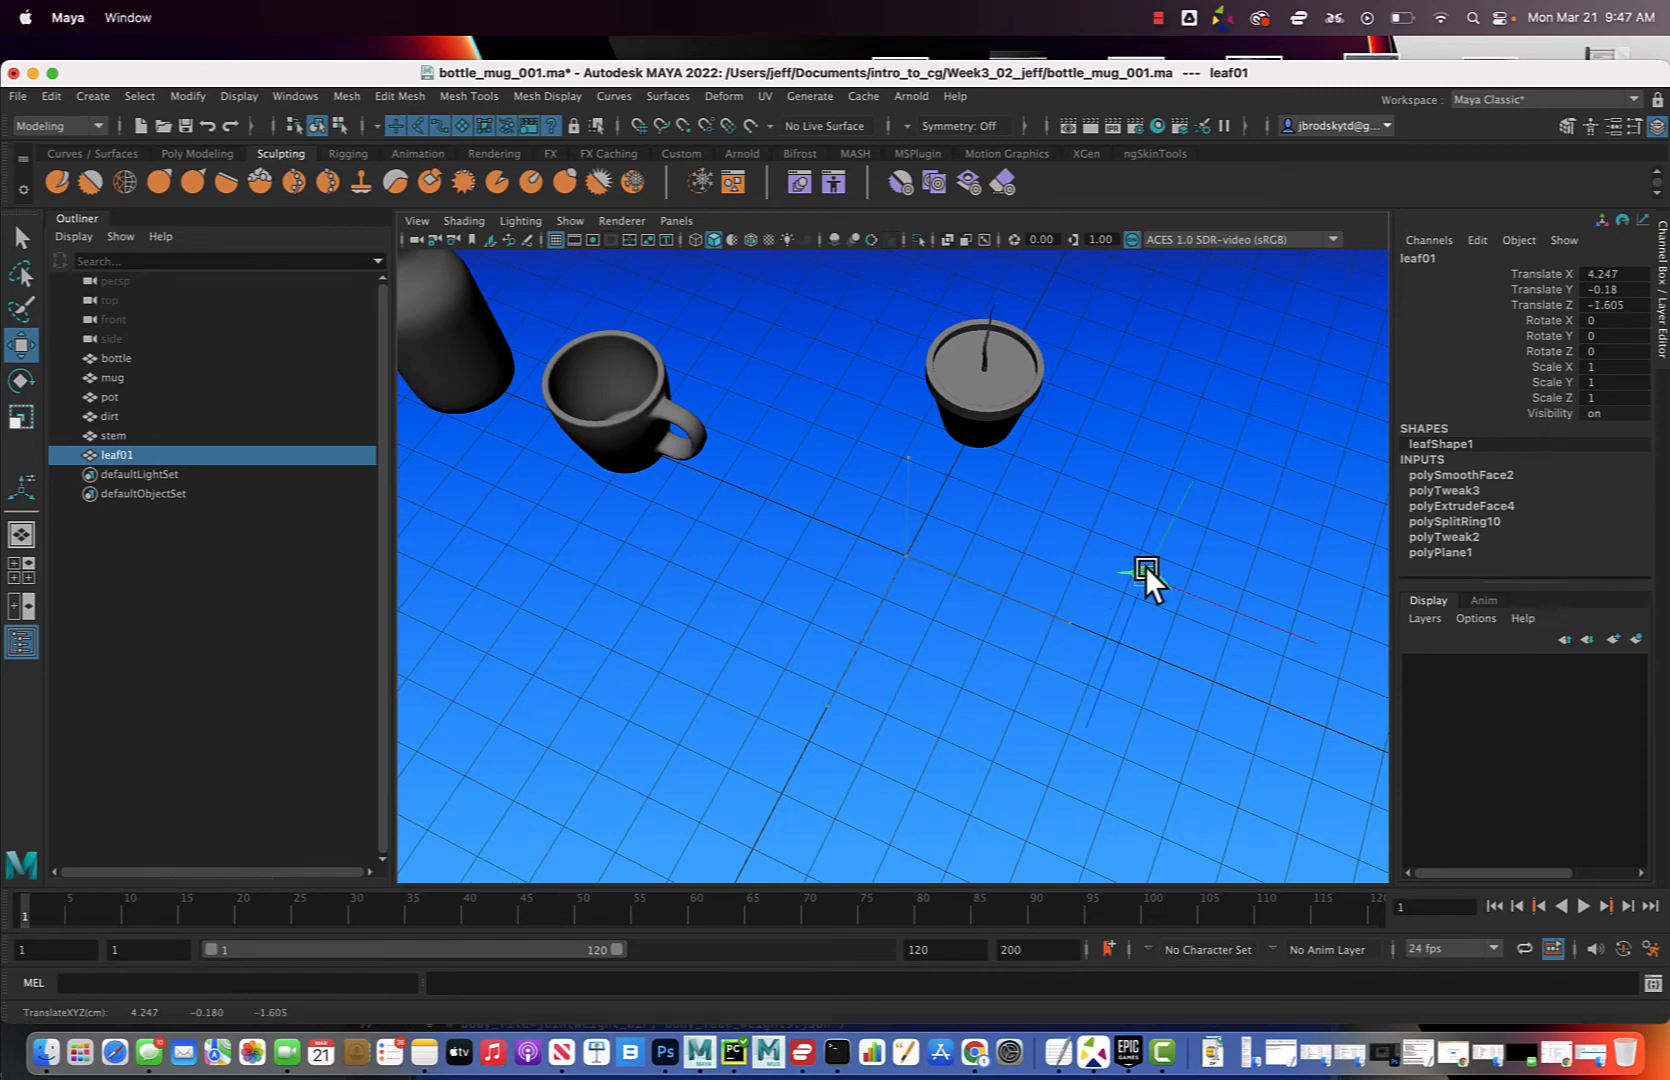
key("z")
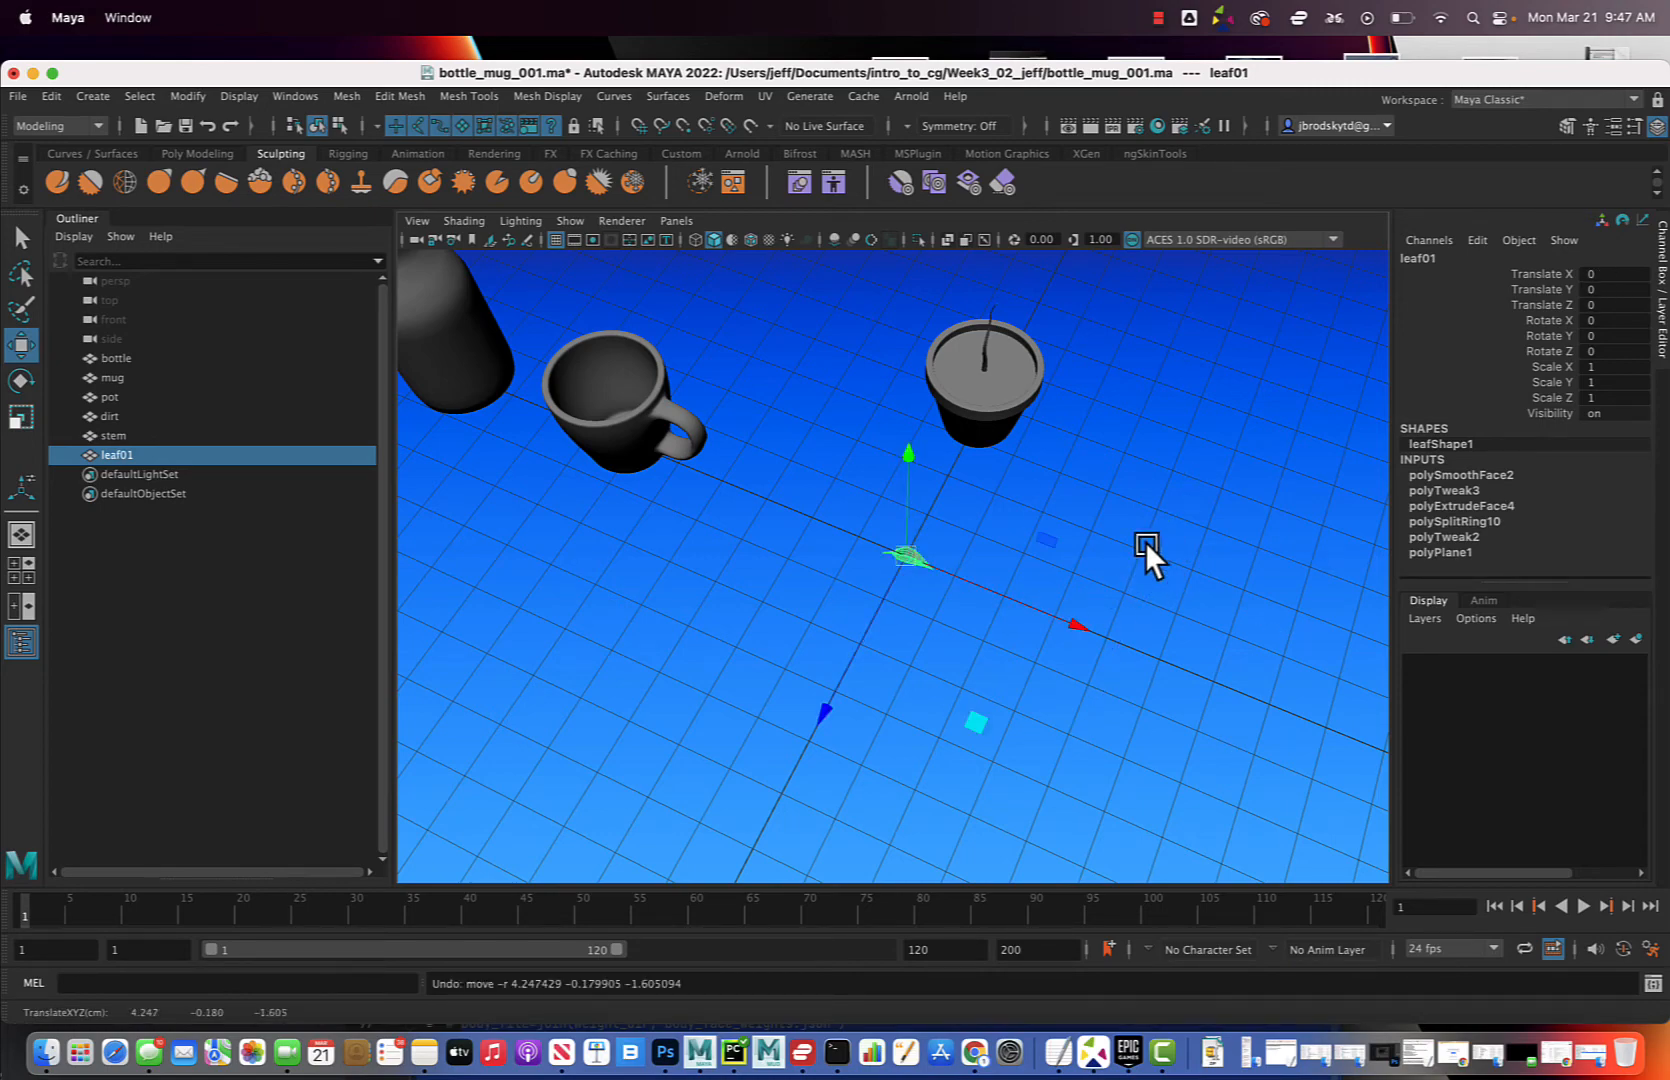
Move all of leaf01's vertices up and along X so the stalk's free end sits at the pivot, then return to object mode
left_click_drag(1146, 542, 878, 671, "alt")
scroll(897, 670, "up", 10)
left_click_drag(949, 495, 971, 542, "alt")
right_click_drag(940, 409, 859, 425)
left_click_drag(633, 327, 964, 615)
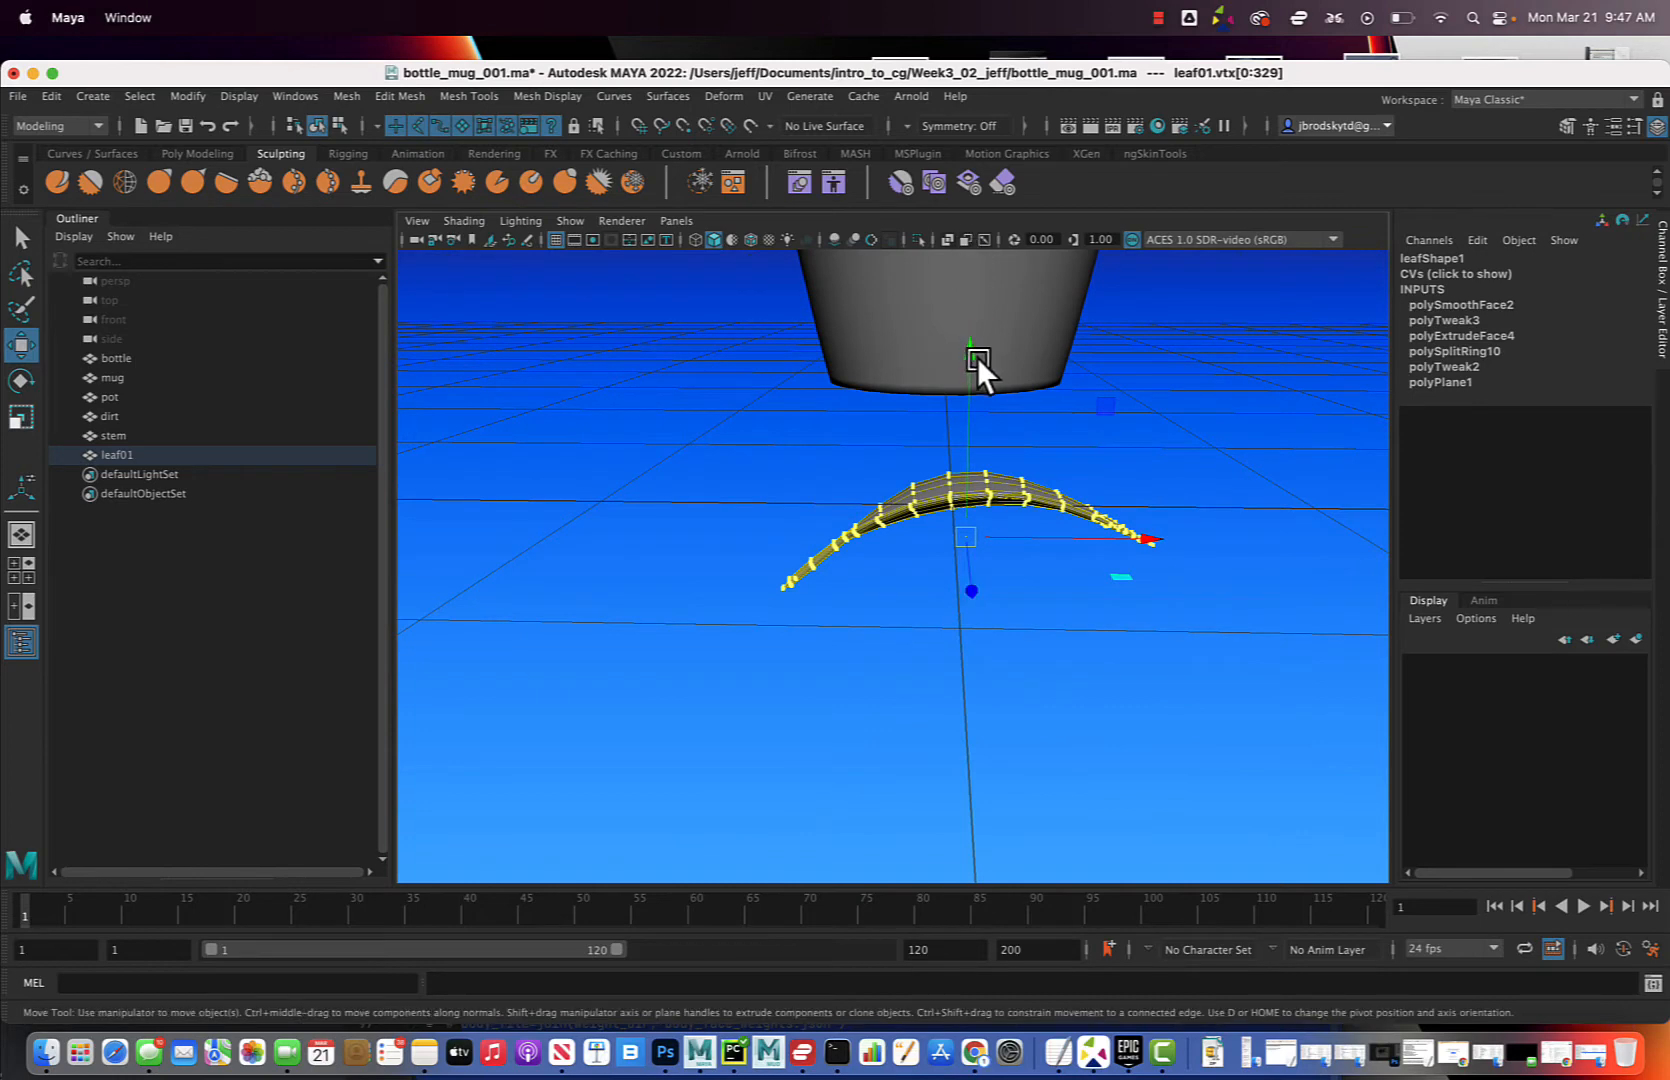
left_click_drag(978, 358, 985, 263)
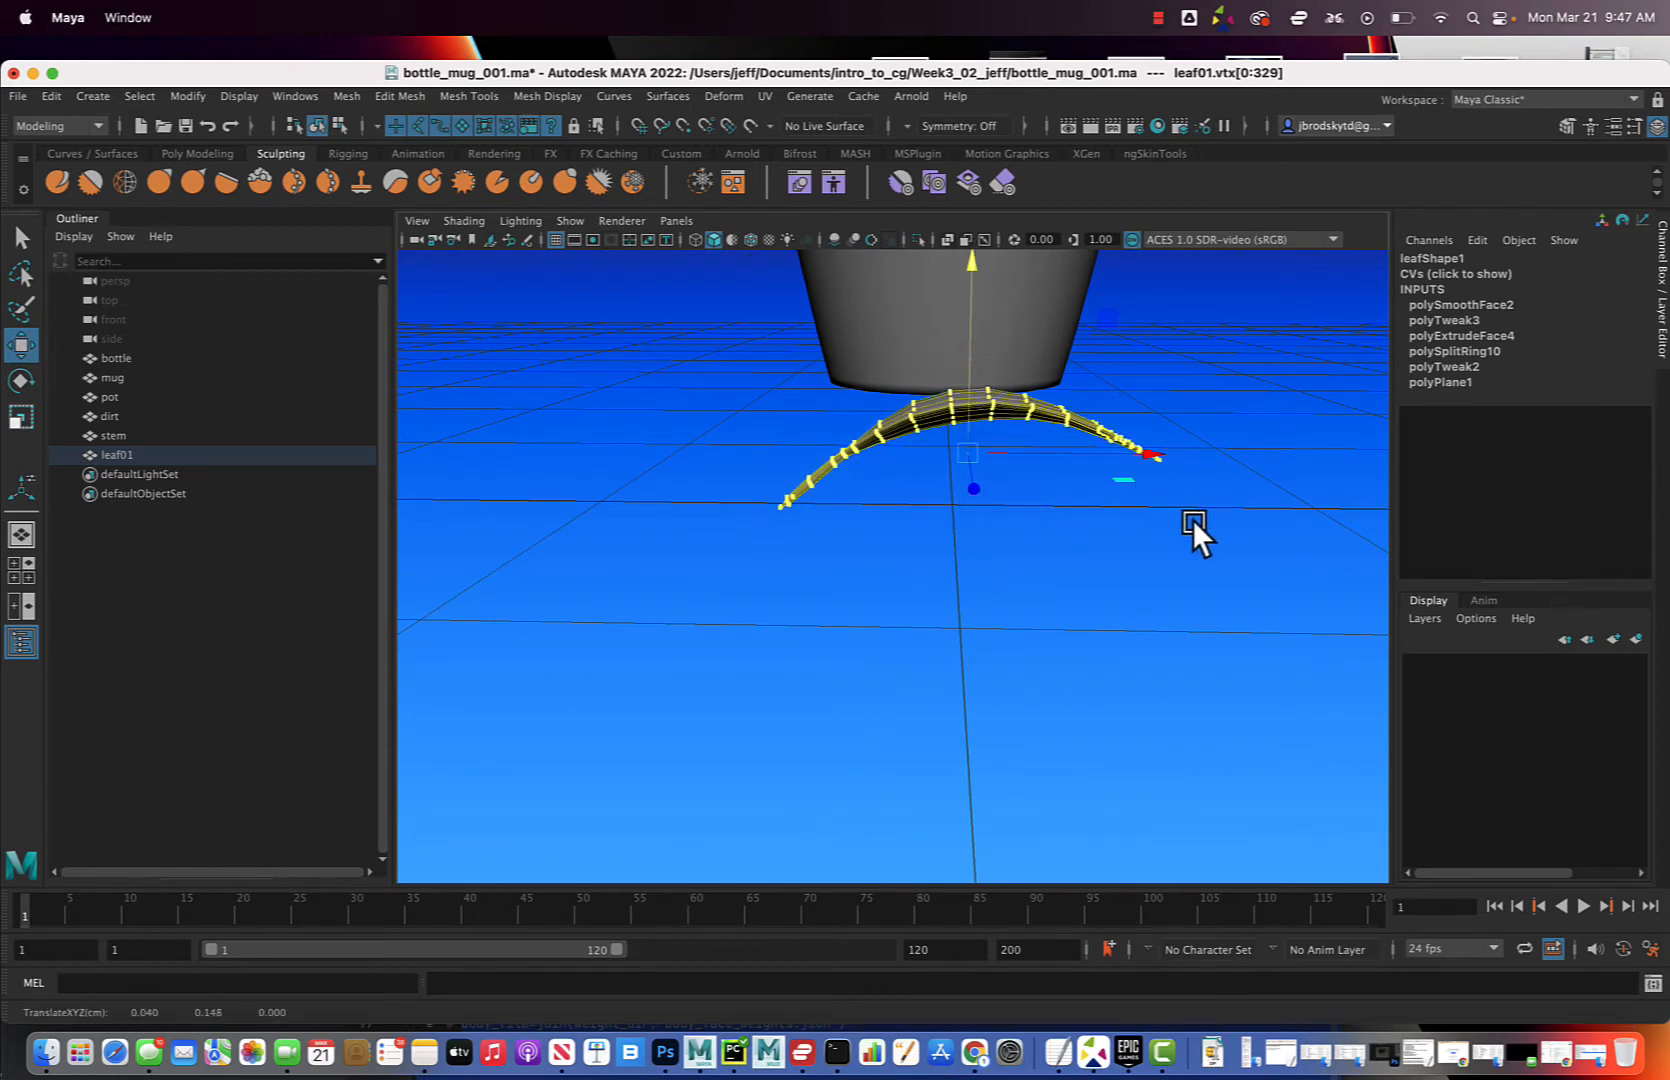
left_click_drag(1149, 453, 1320, 473)
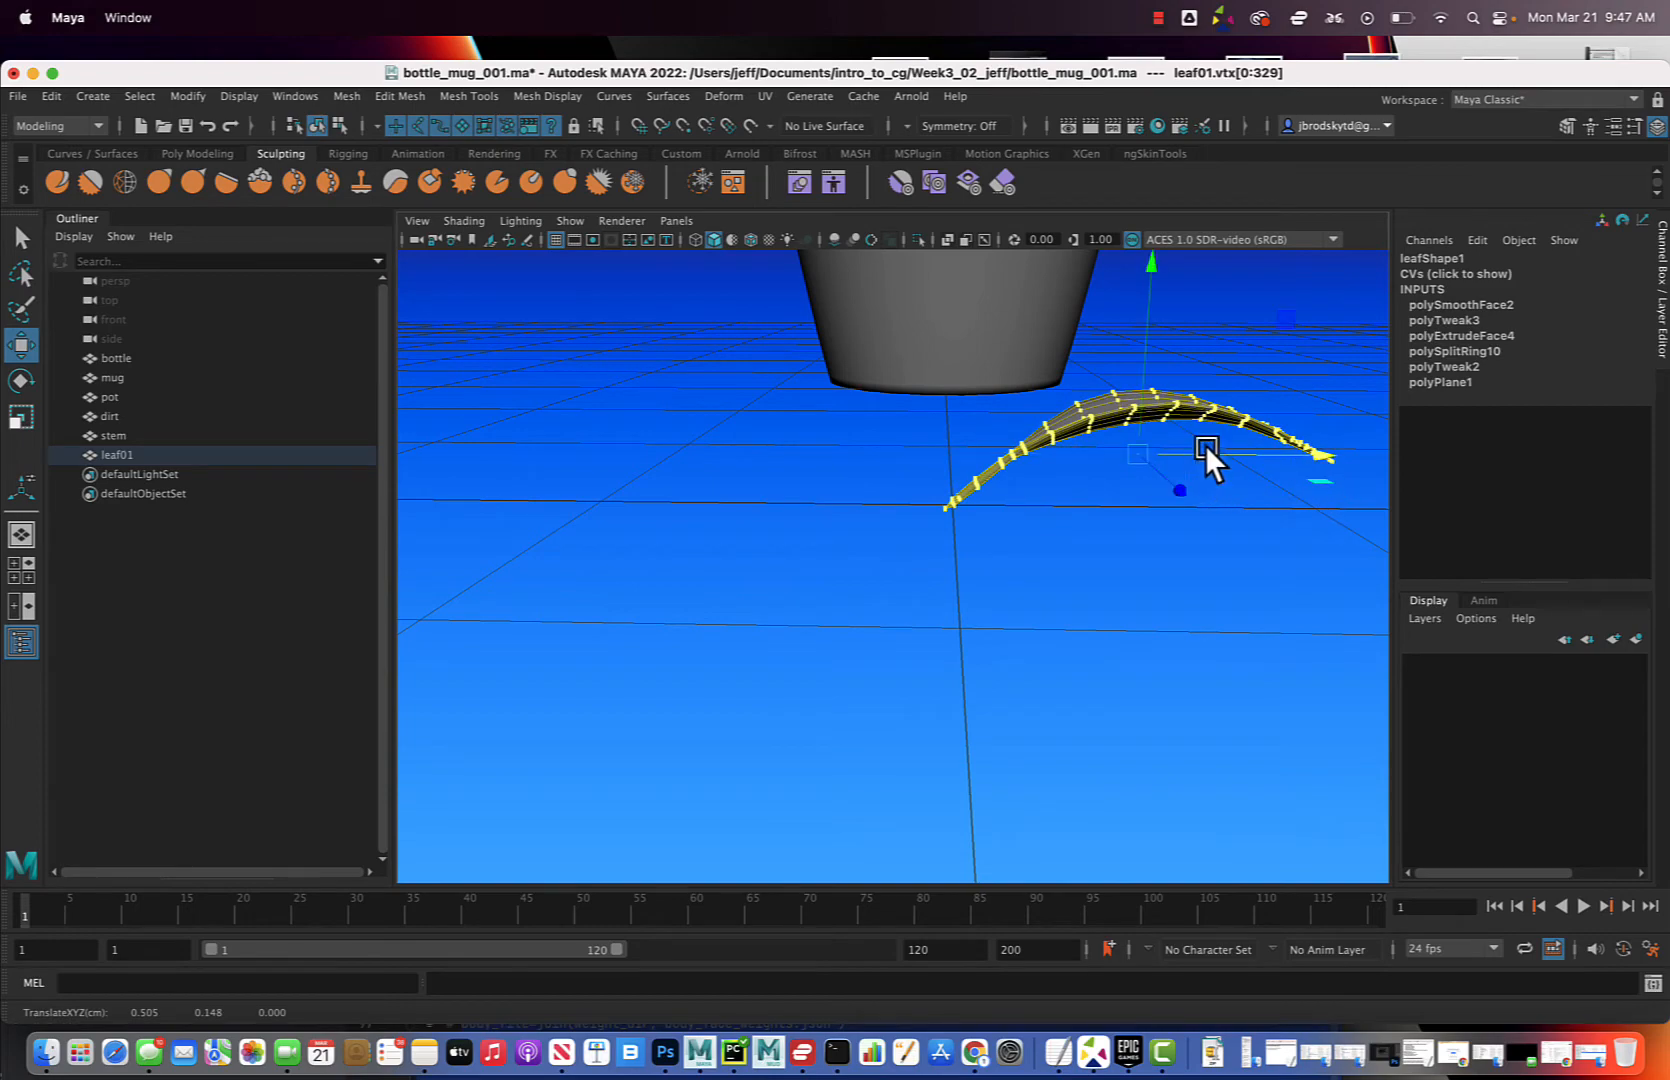
left_click(1154, 262)
left_click_drag(1153, 341, 997, 554, "alt")
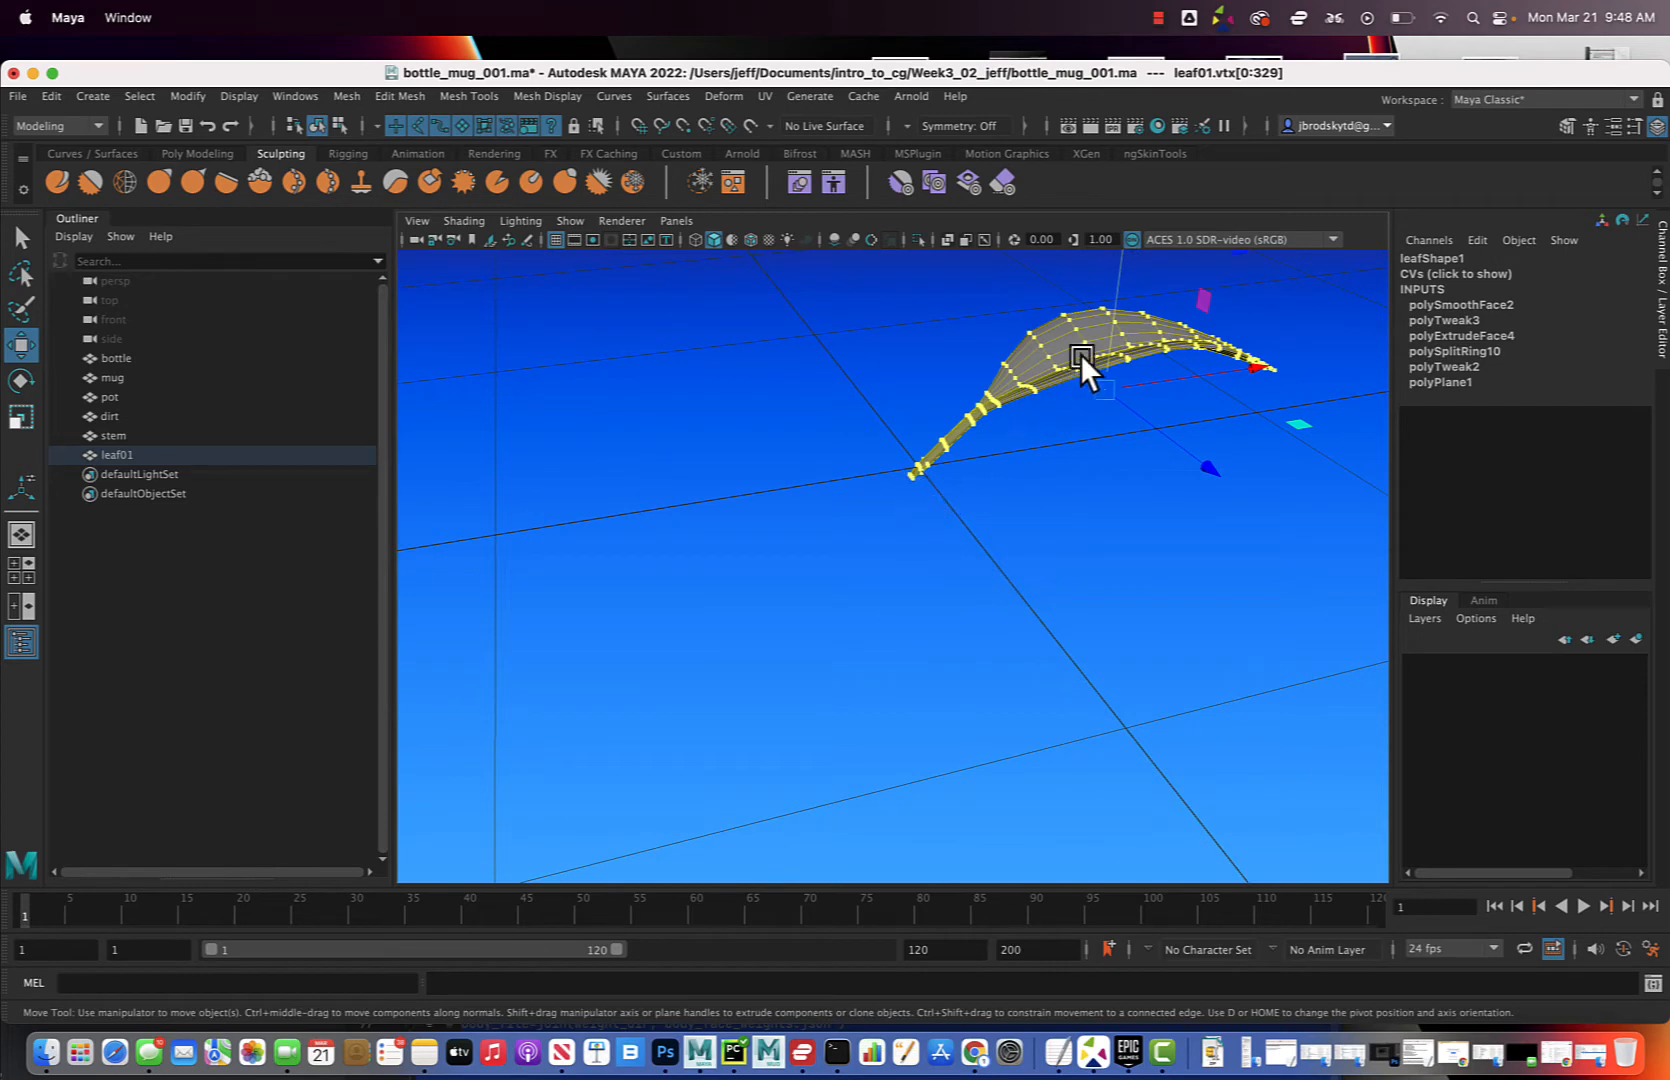
right_click_drag(1081, 354, 1160, 287)
left_click_drag(1059, 477, 1062, 507, "alt")
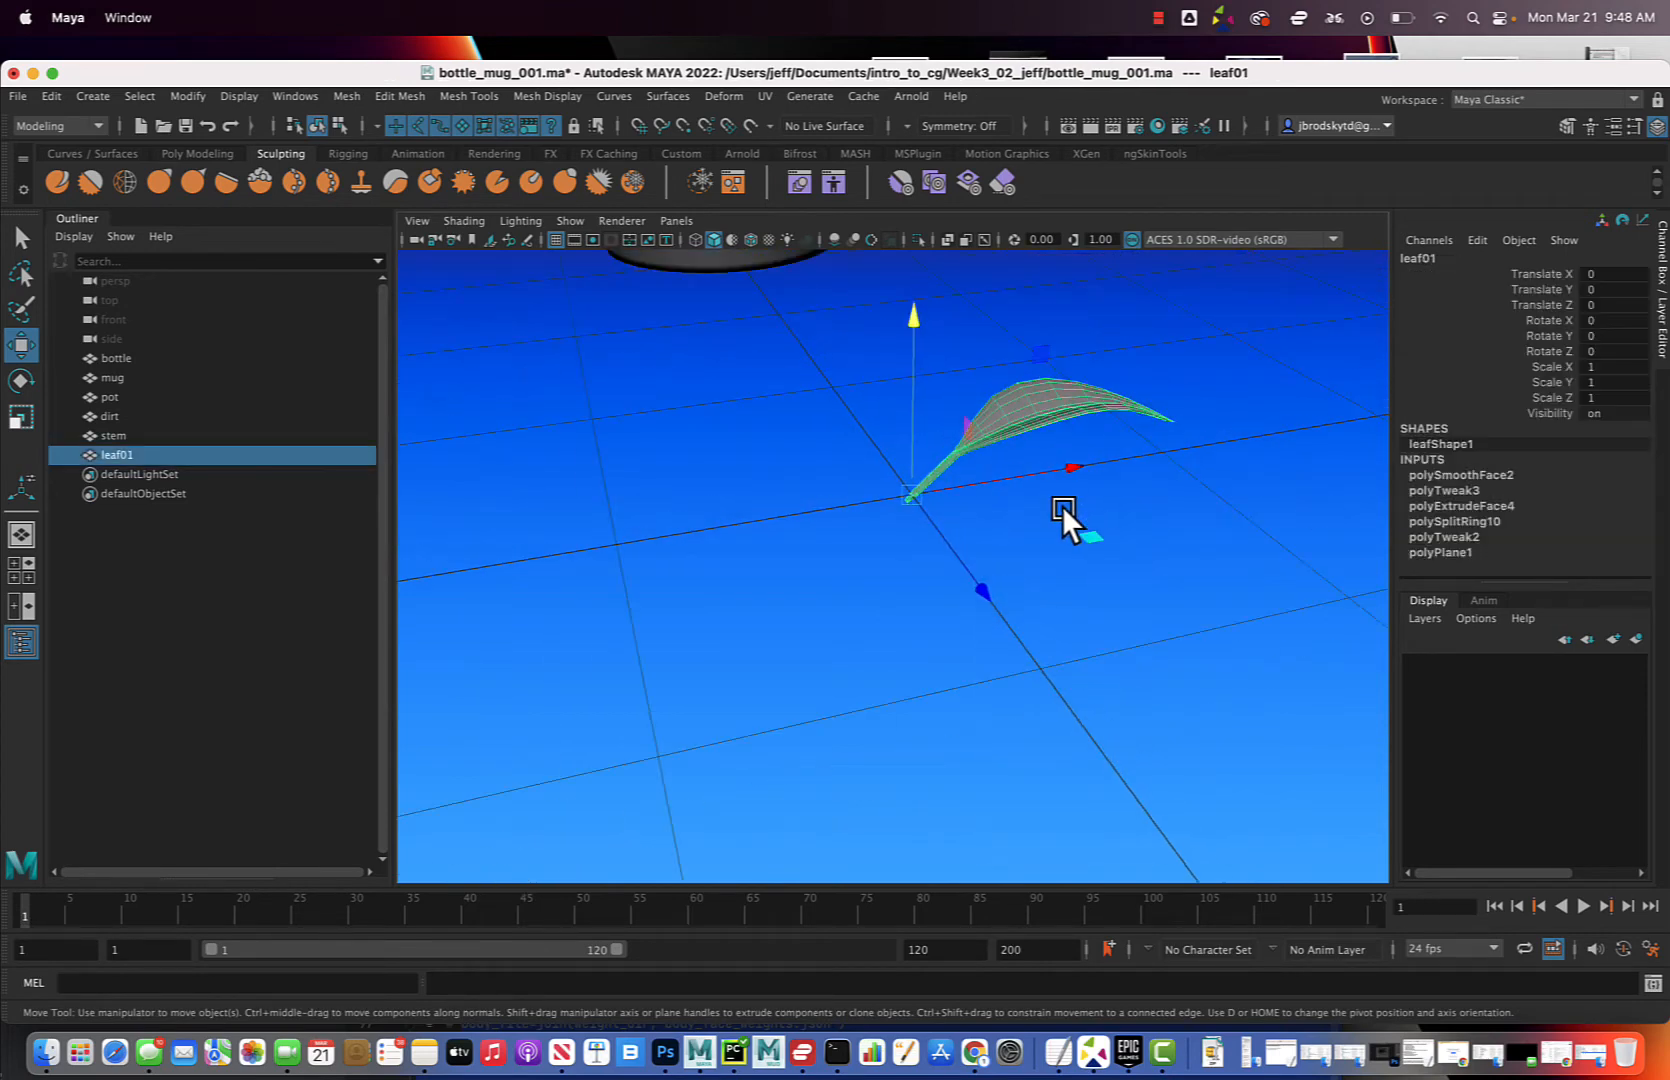
Move leaf01 away from the origin to about X 2.093, Y 1.206, Z -0.118
scroll(1063, 506, "down", 3)
middle_click_drag(1073, 510, 996, 791, "alt")
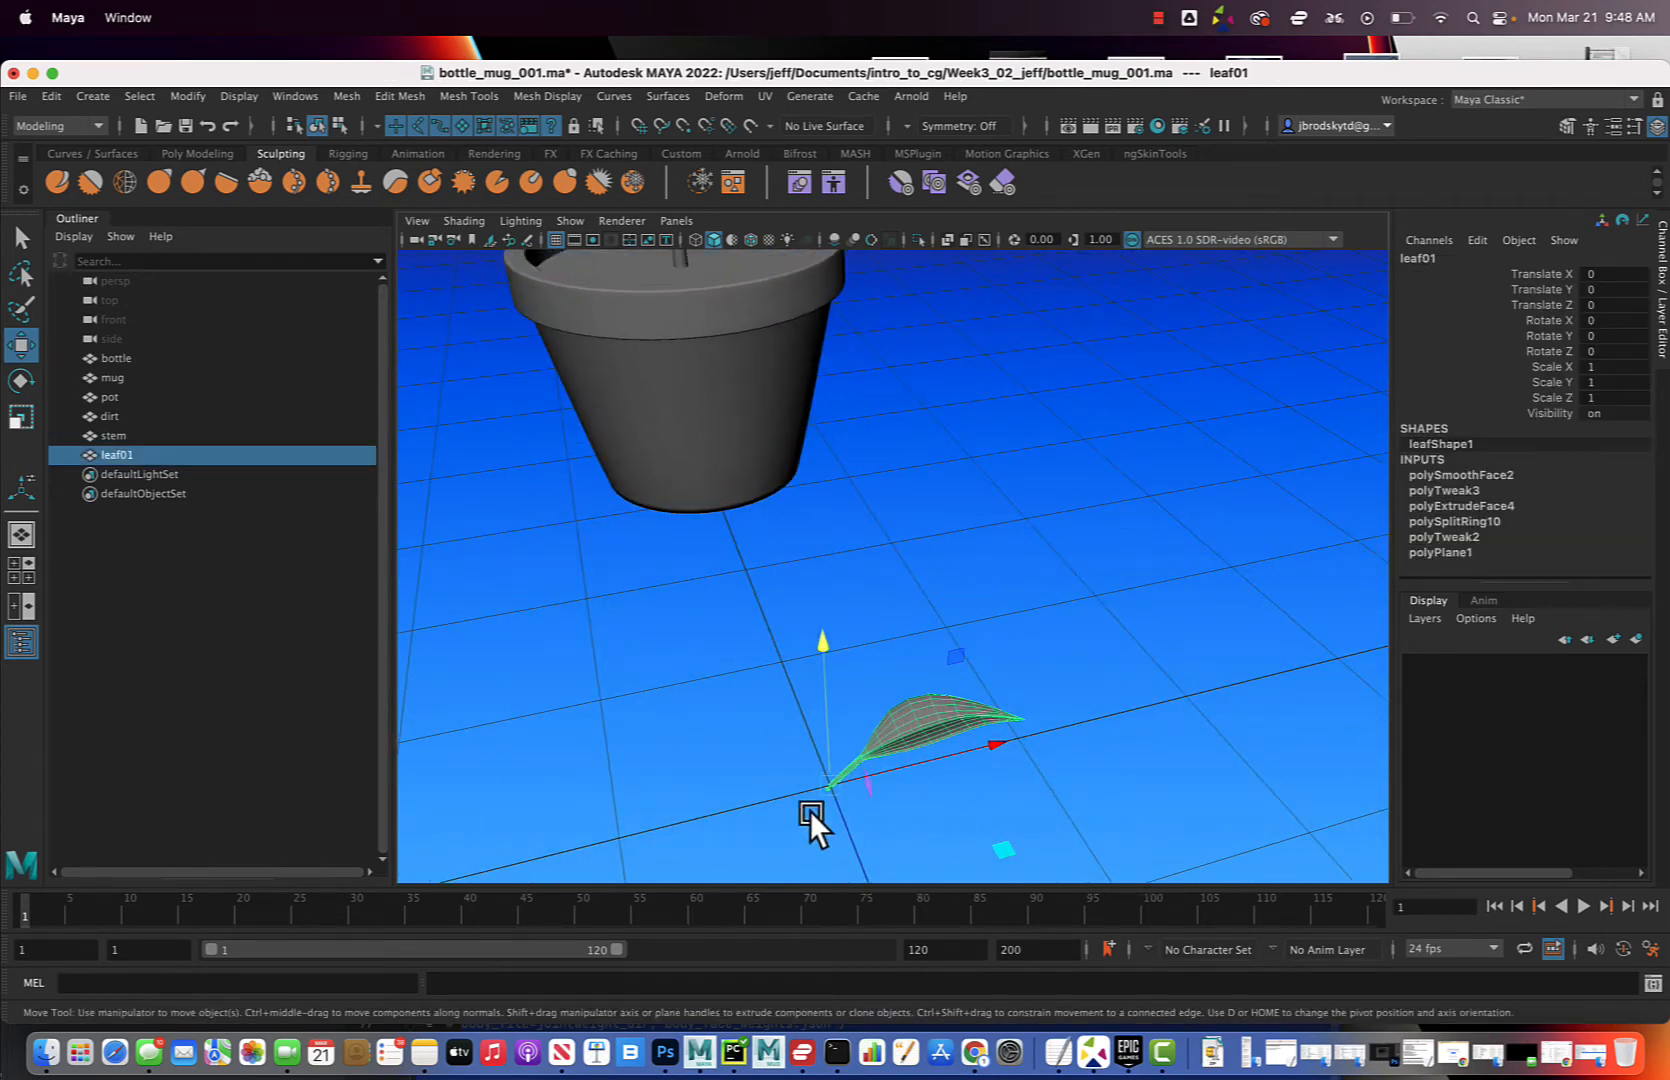
left_click_drag(830, 773, 602, 443)
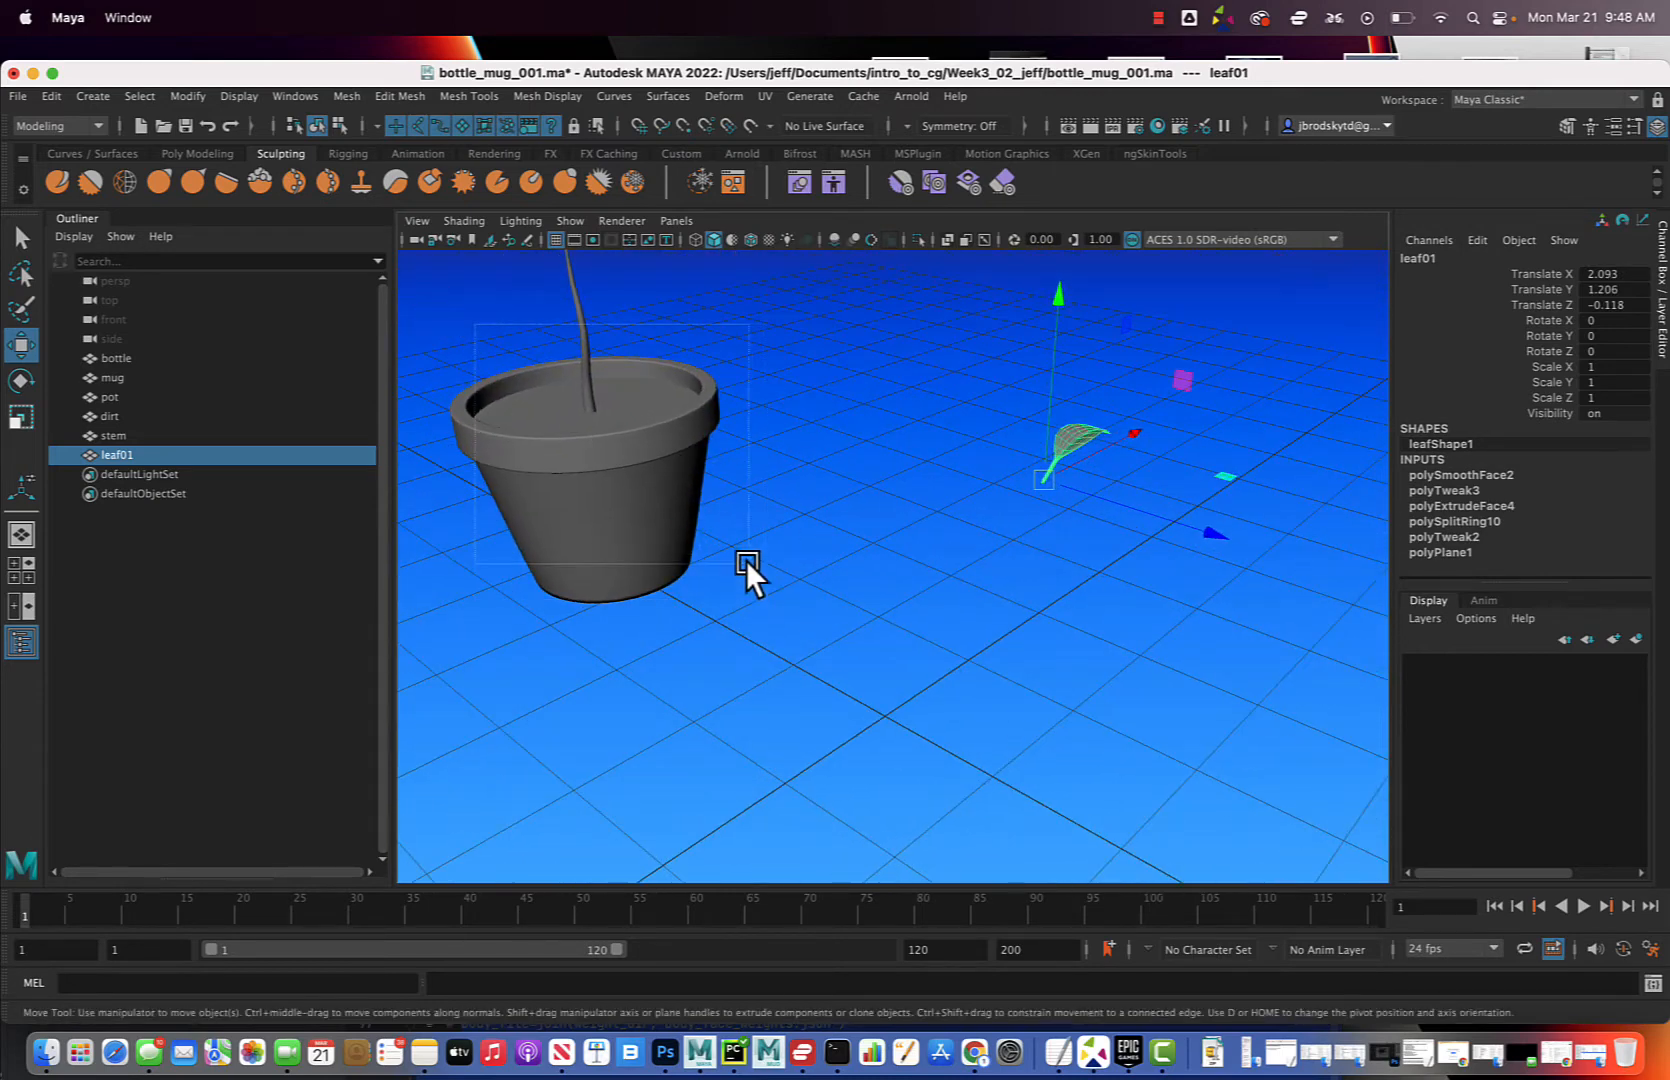
Select the pot, dirt and stem together and set their Translate X, Y and Z to 0
left_click_drag(746, 560, 746, 537)
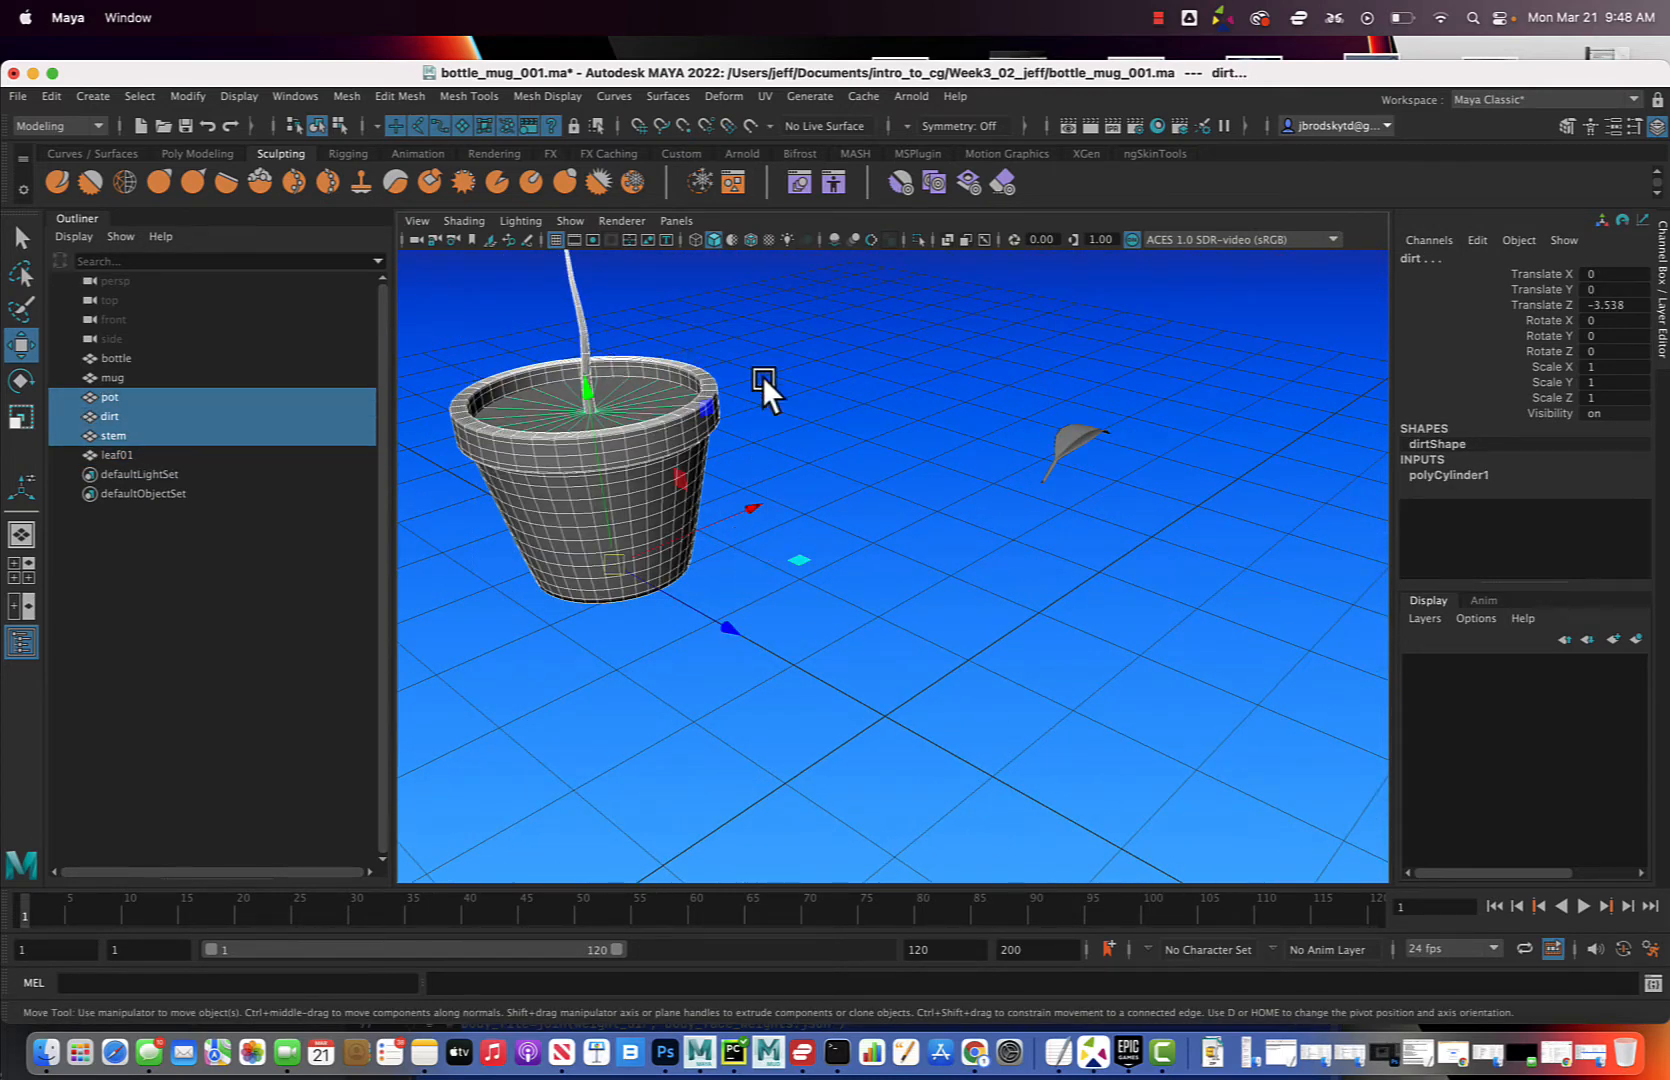
left_click_drag(1621, 306, 1620, 272)
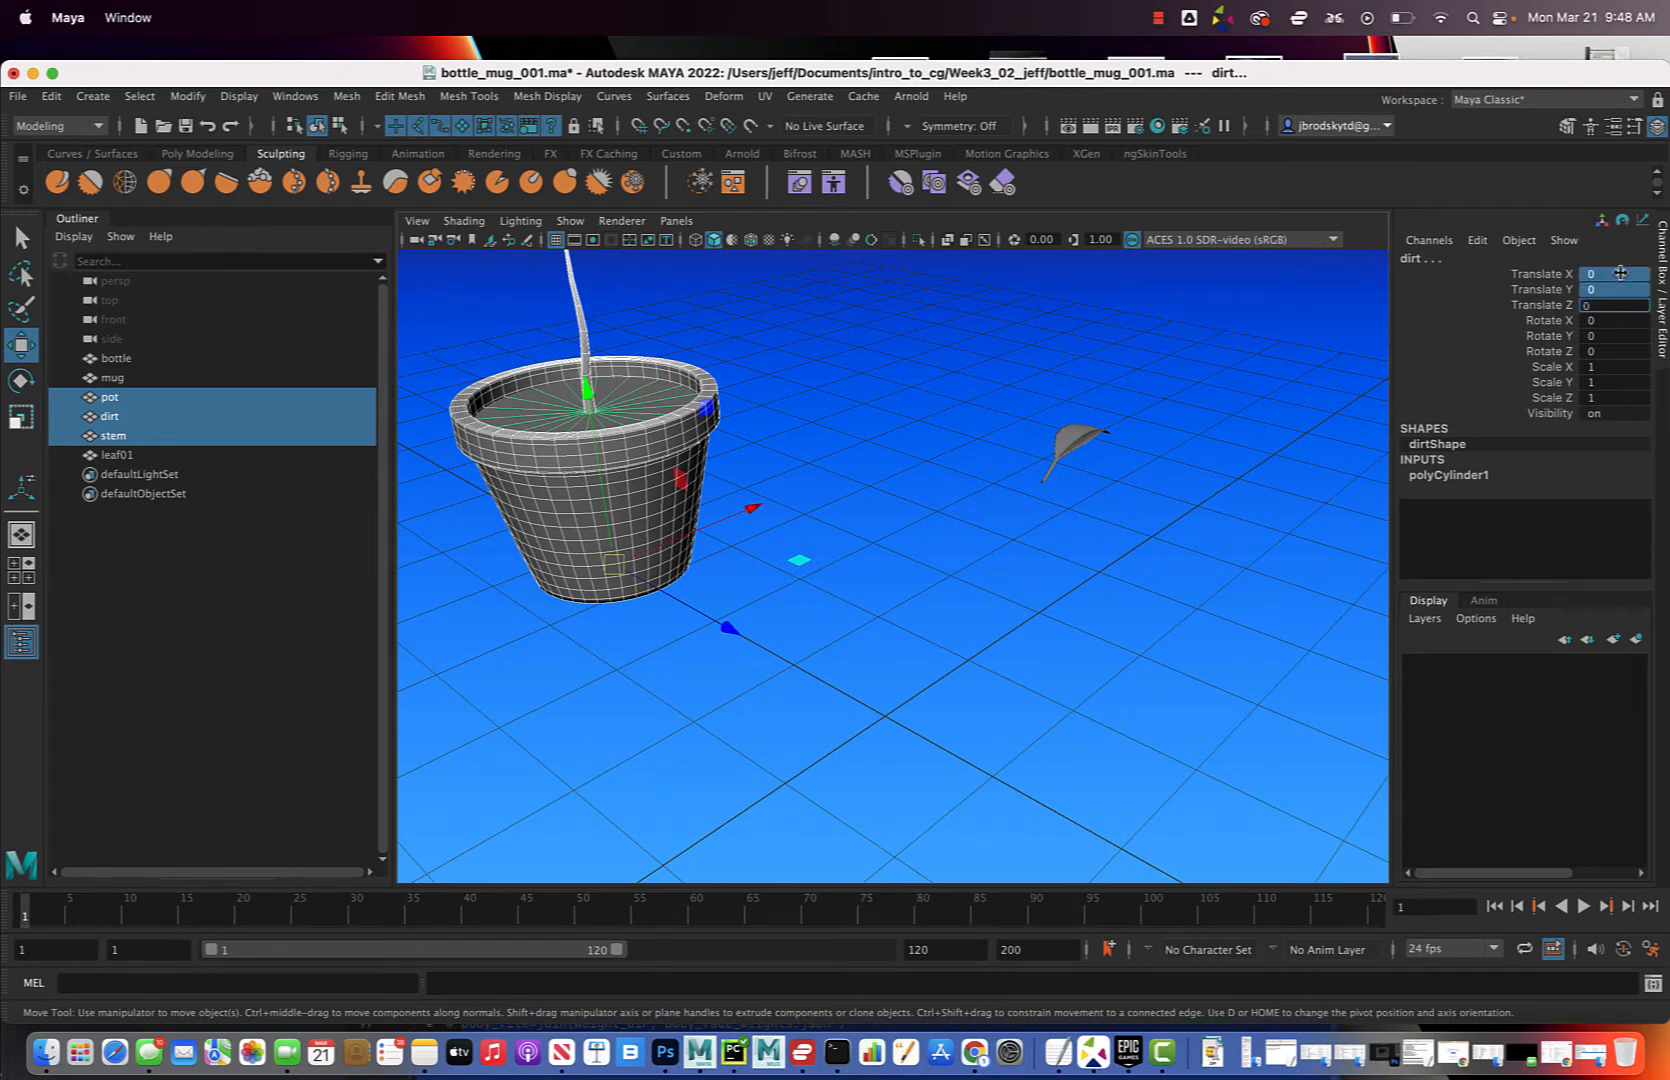
type("0")
key("Return")
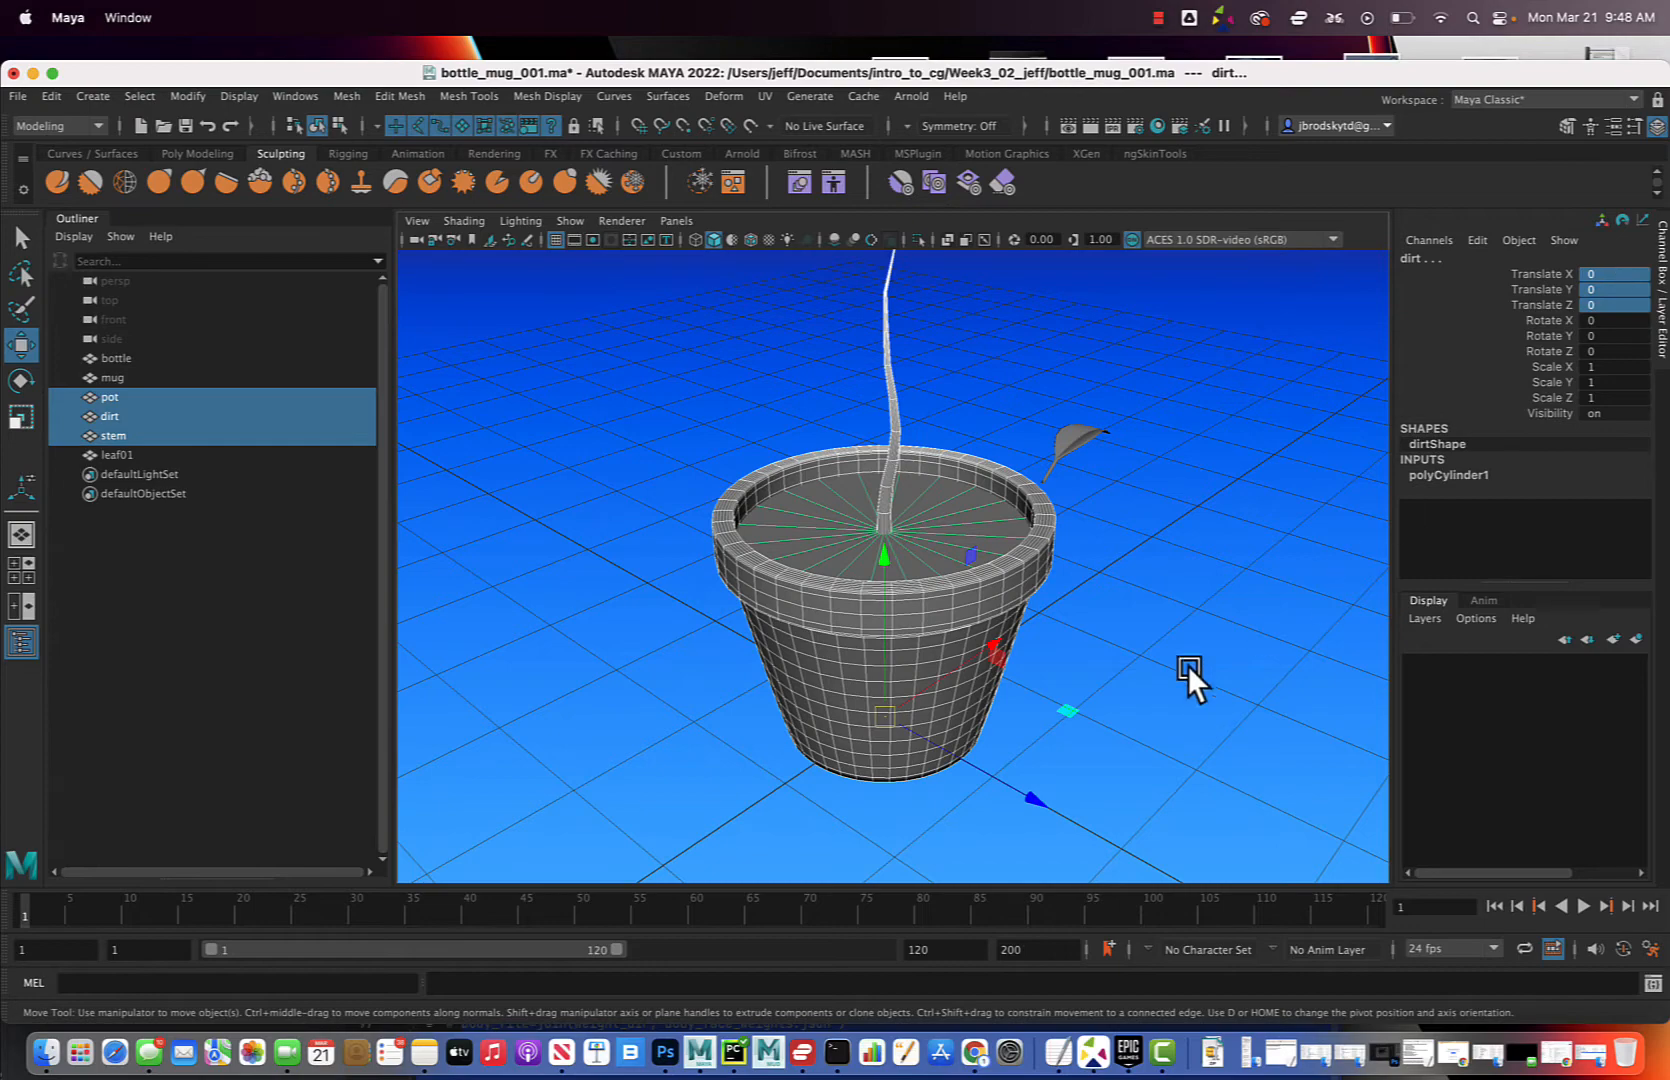
Position leaf01 with its stalk end against the lower stem, at about X 0.036, Y 1.886, Z 0.036
left_click(1120, 582)
left_click_drag(1119, 582, 1099, 550, "alt")
middle_click_drag(1149, 555, 1063, 704, "alt")
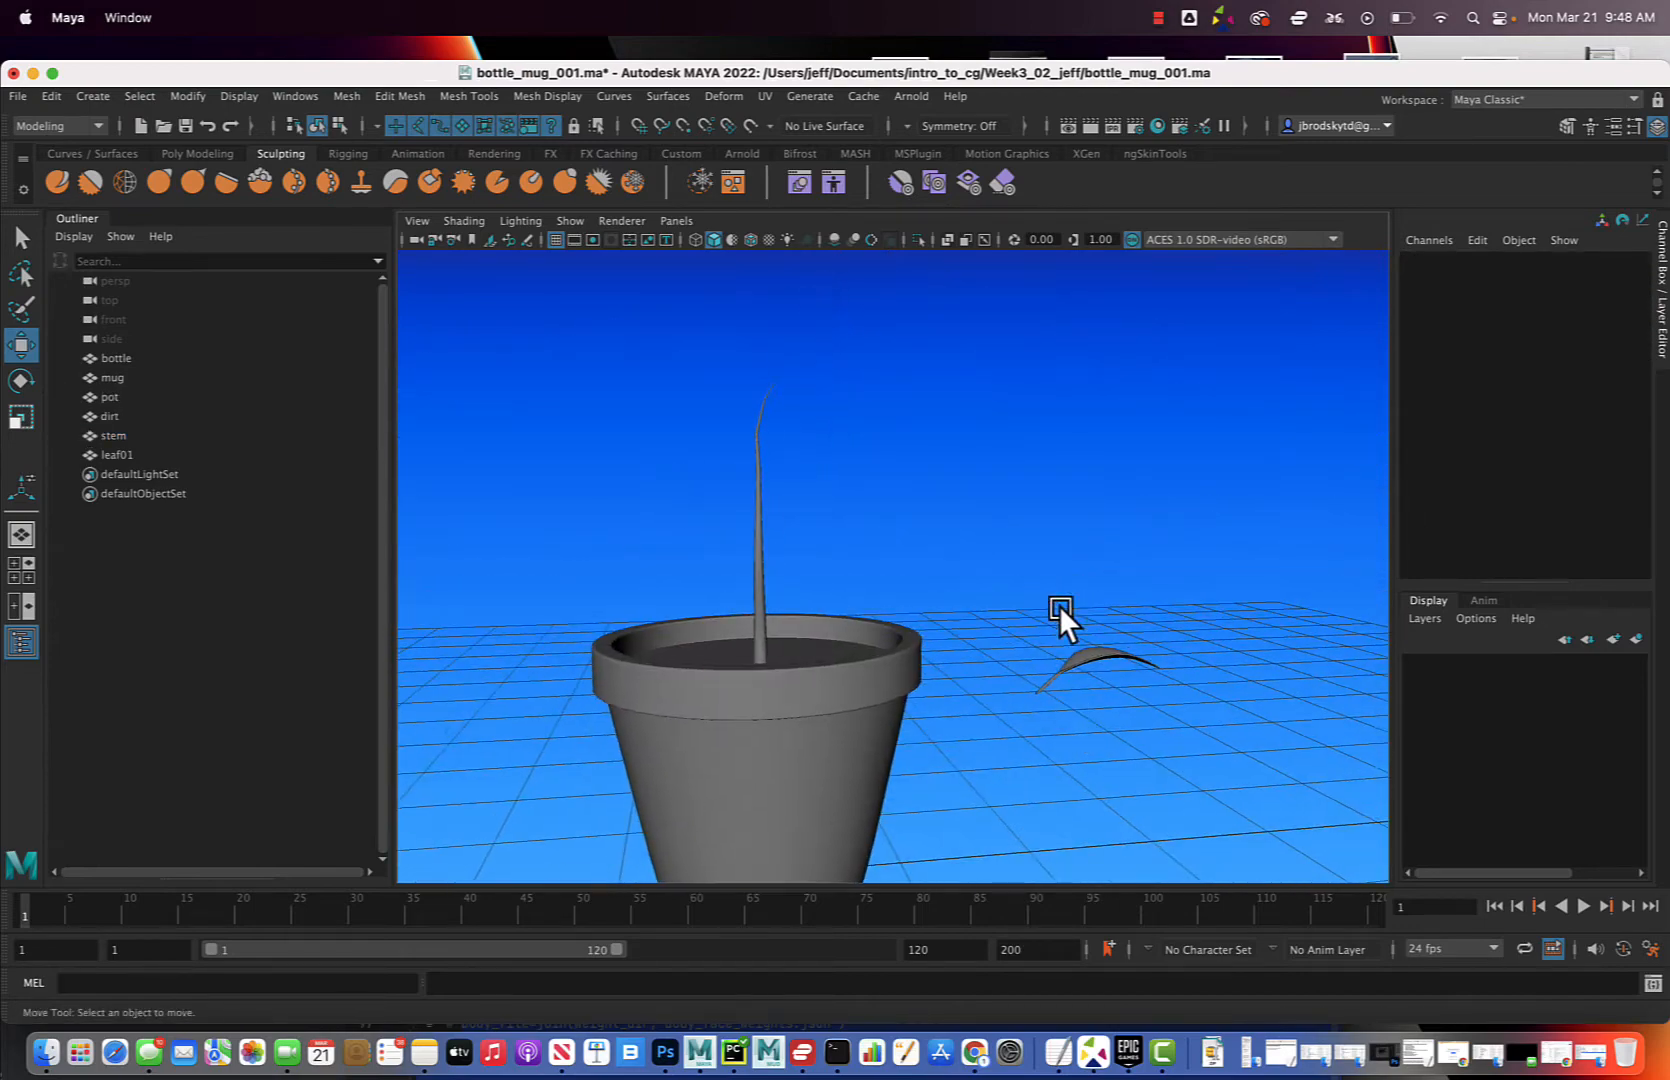
left_click_drag(1062, 546, 1153, 712)
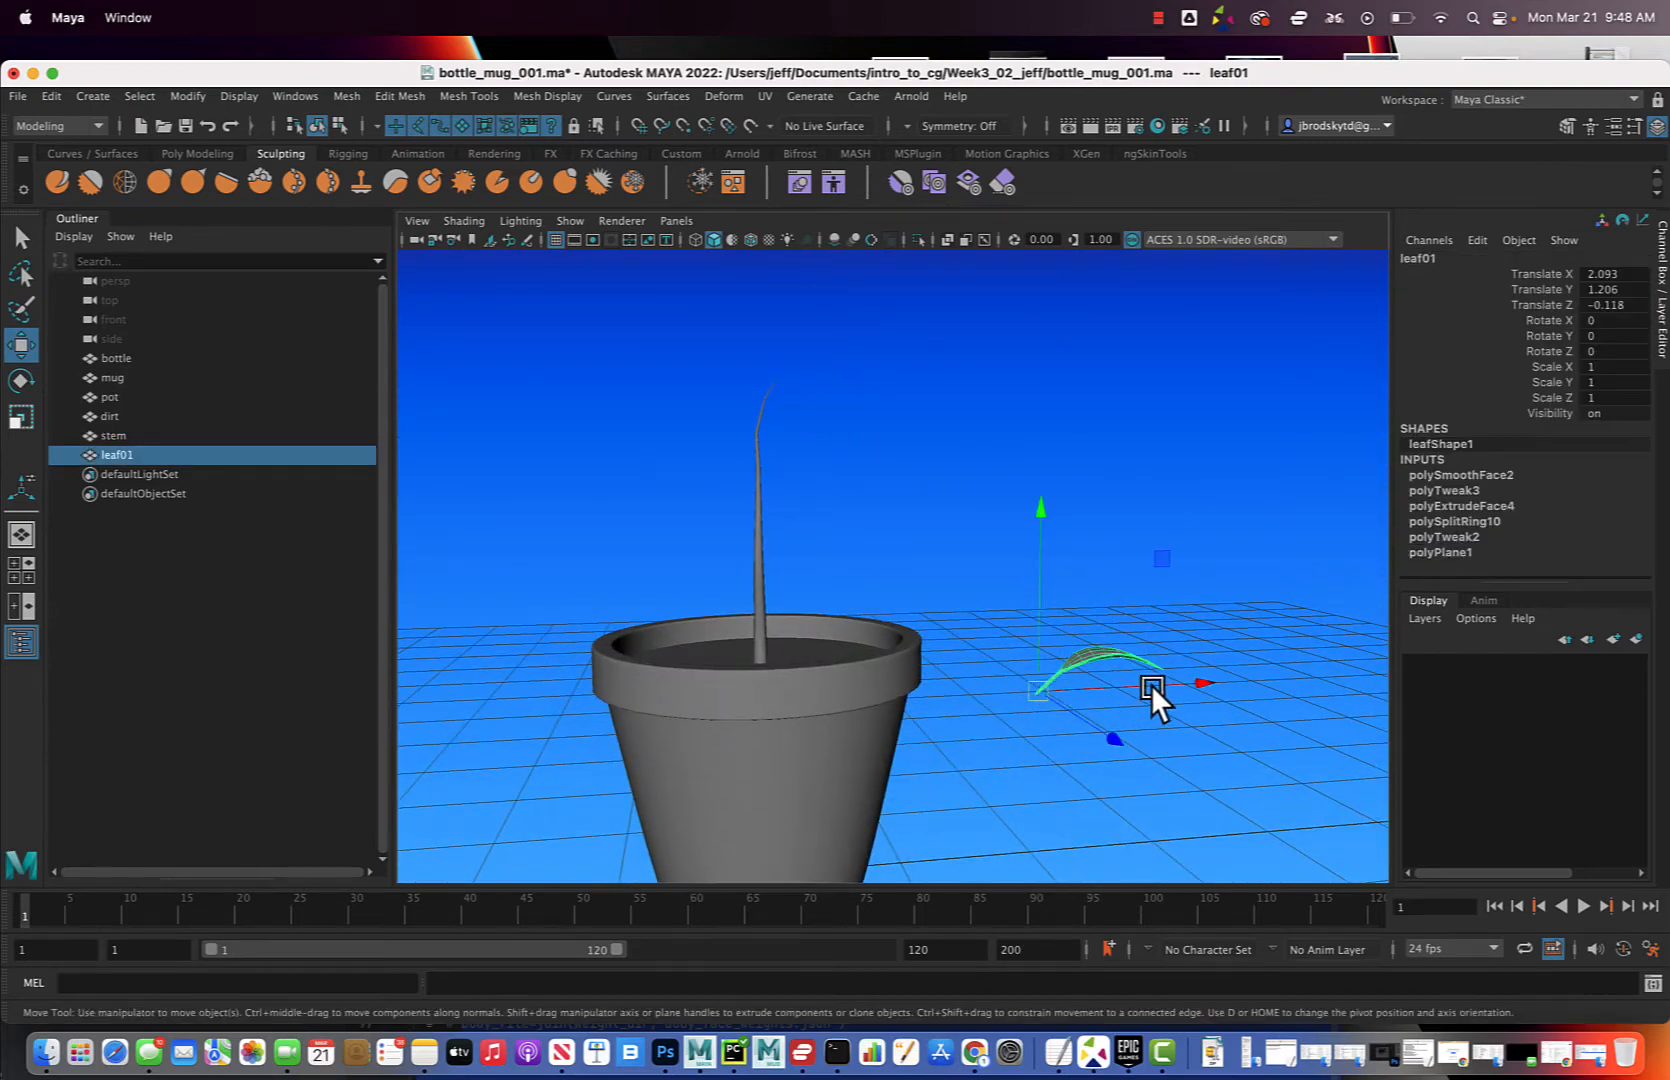
left_click_drag(1017, 682, 850, 641)
left_click_drag(965, 738, 1055, 675)
scroll(1014, 643, "up", 5)
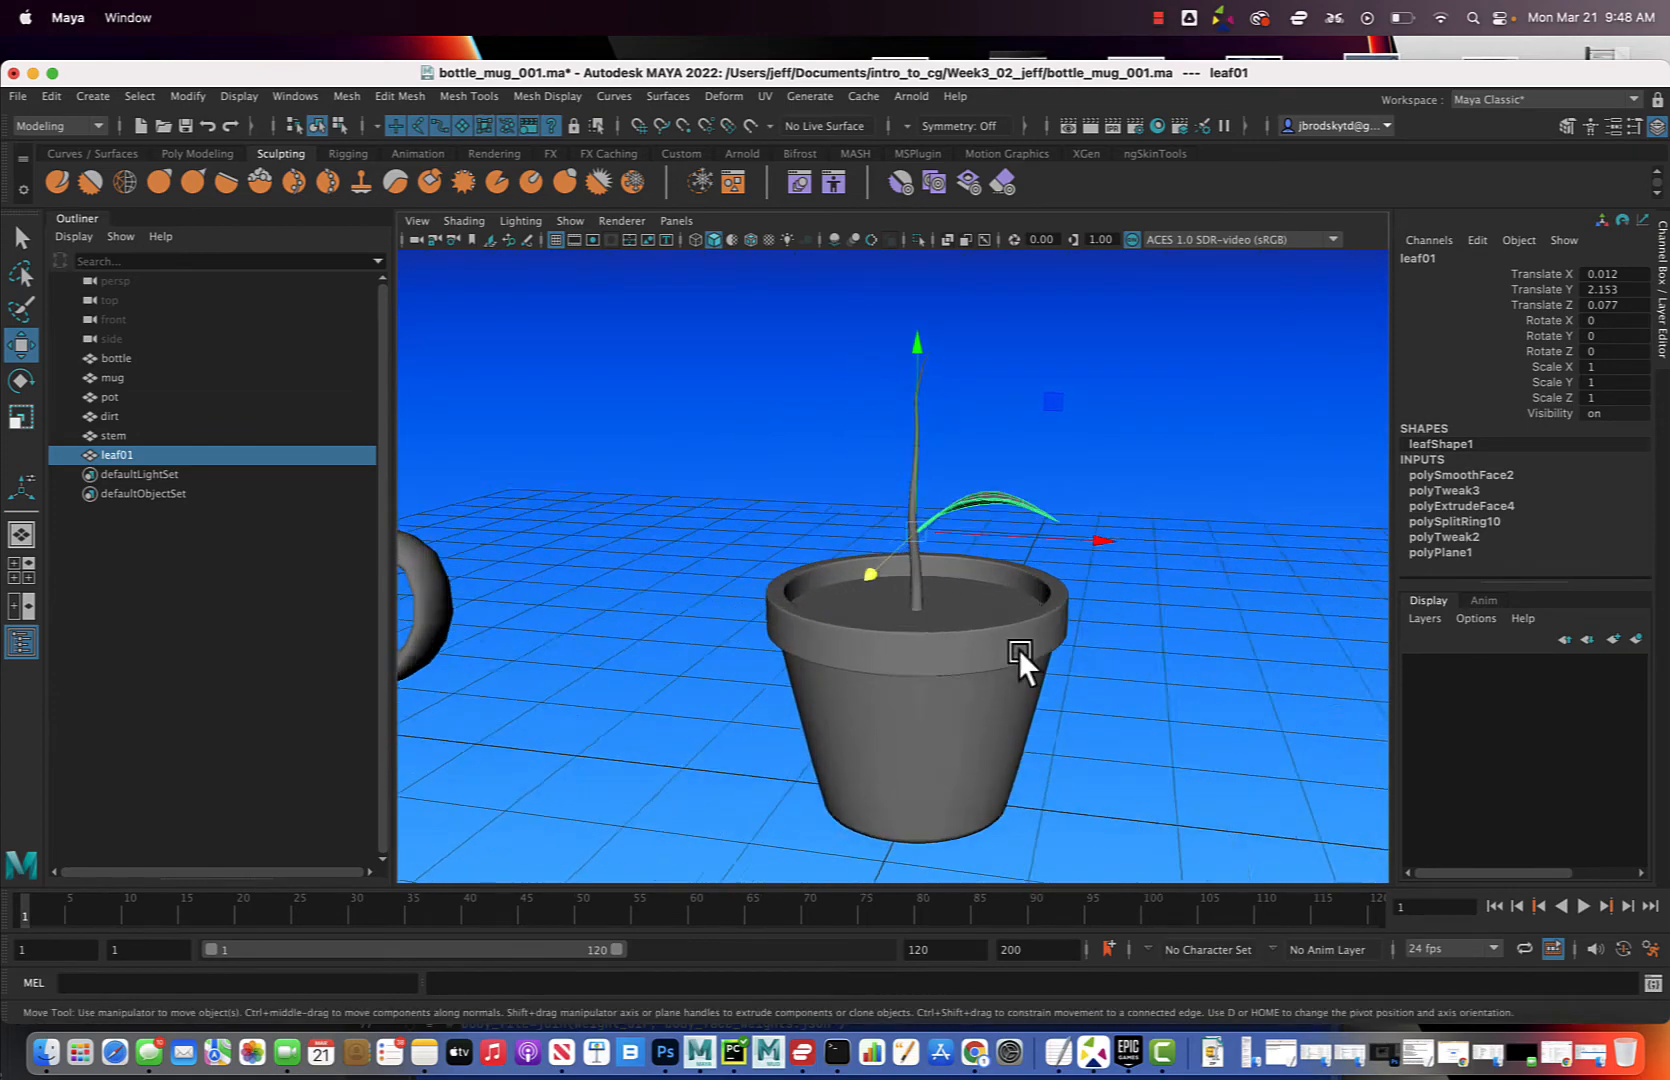
left_click_drag(978, 568, 1000, 691, "alt")
left_click_drag(931, 791, 933, 763)
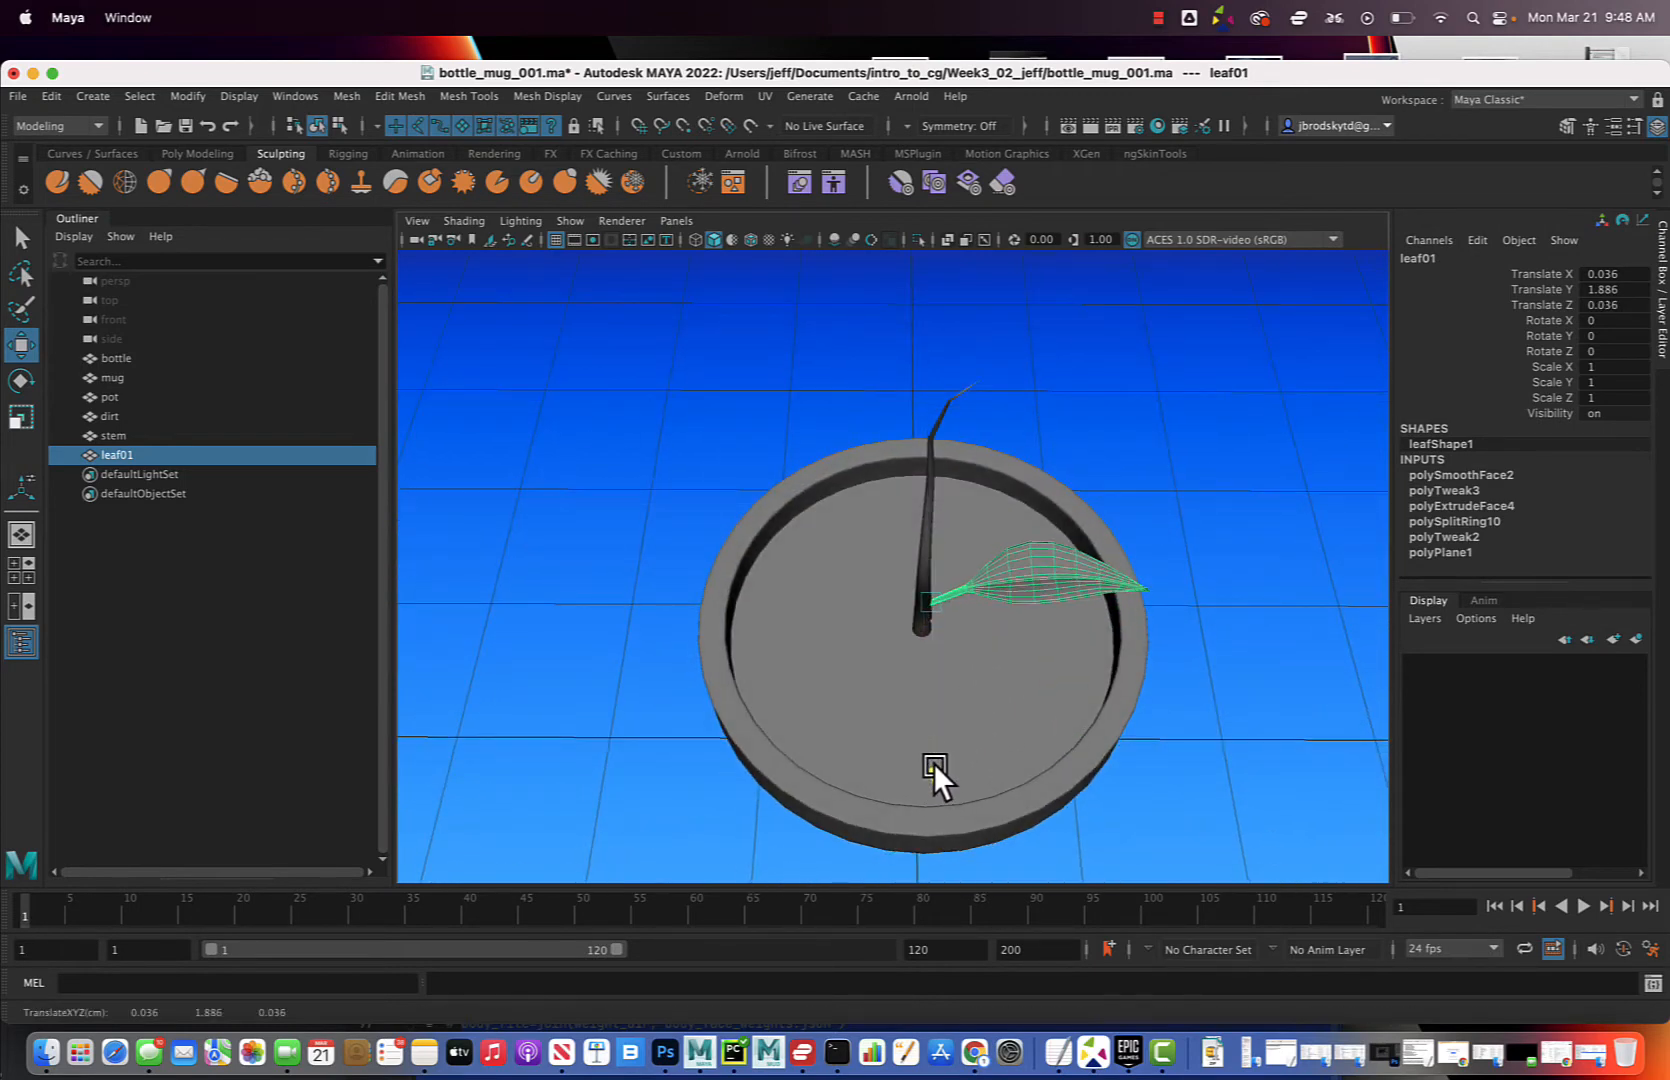
Duplicate leaf01 and raise the copy along the stem to about Translate Y 2.341
left_click(55, 97)
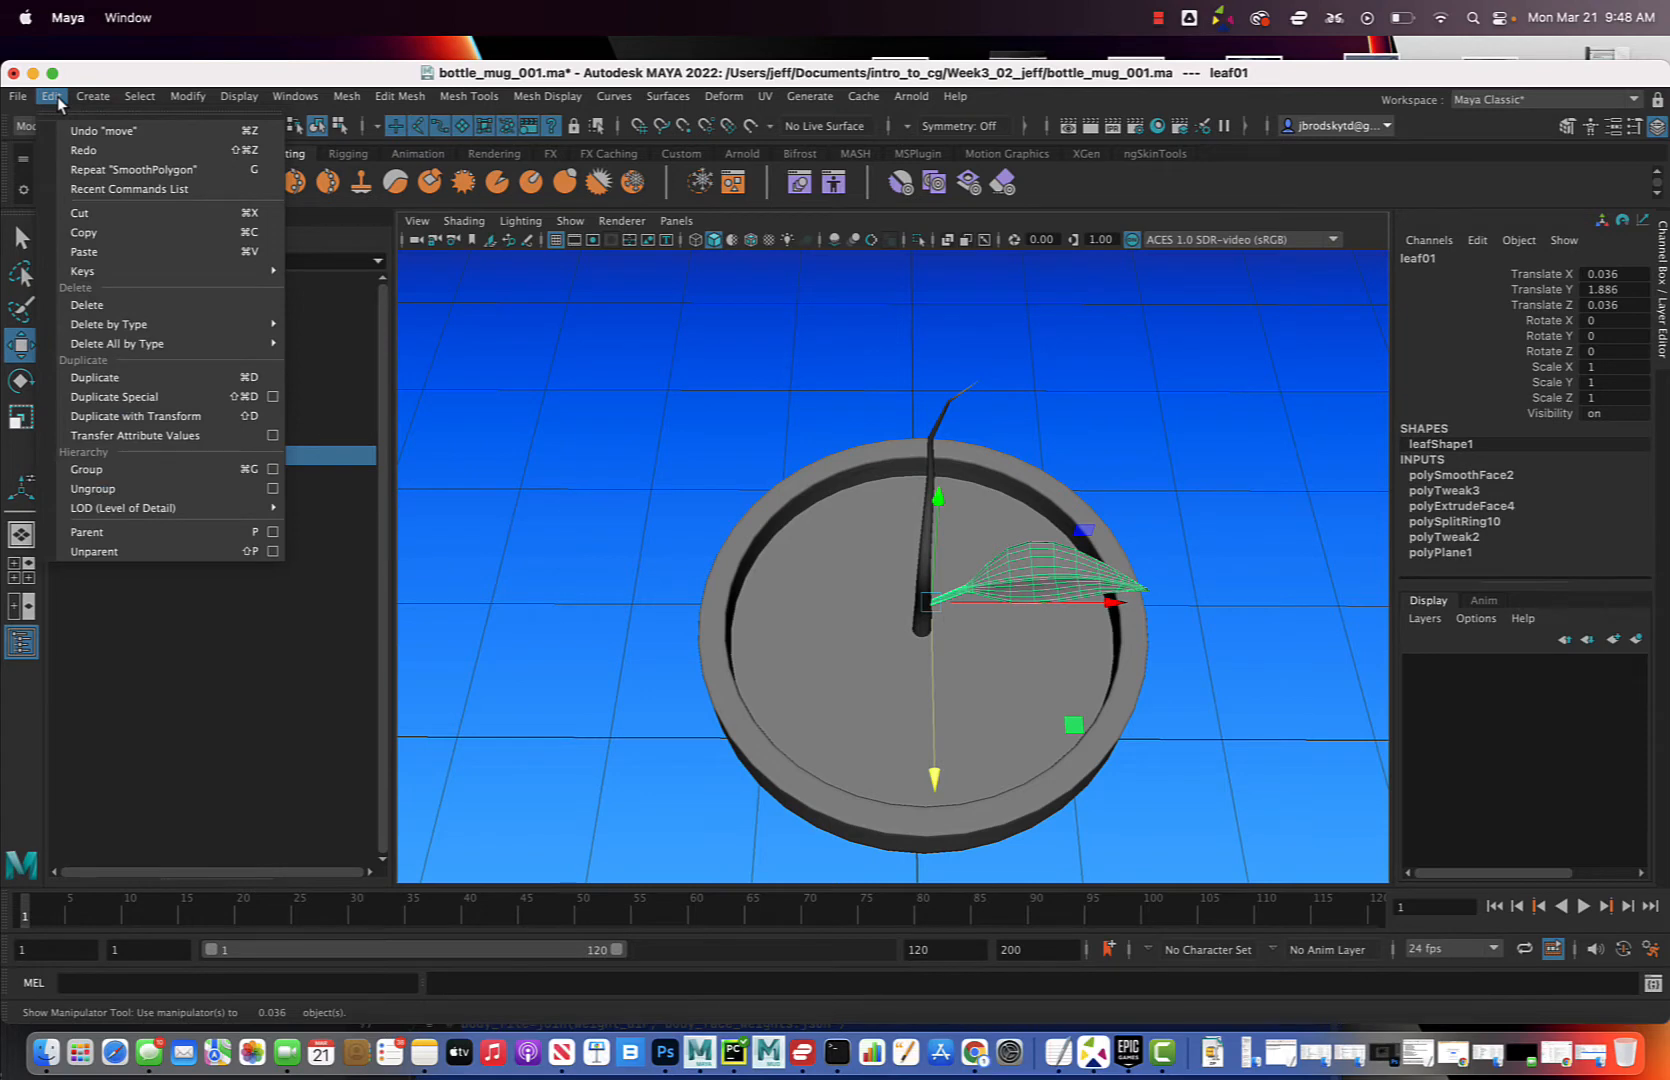
left_click(238, 380)
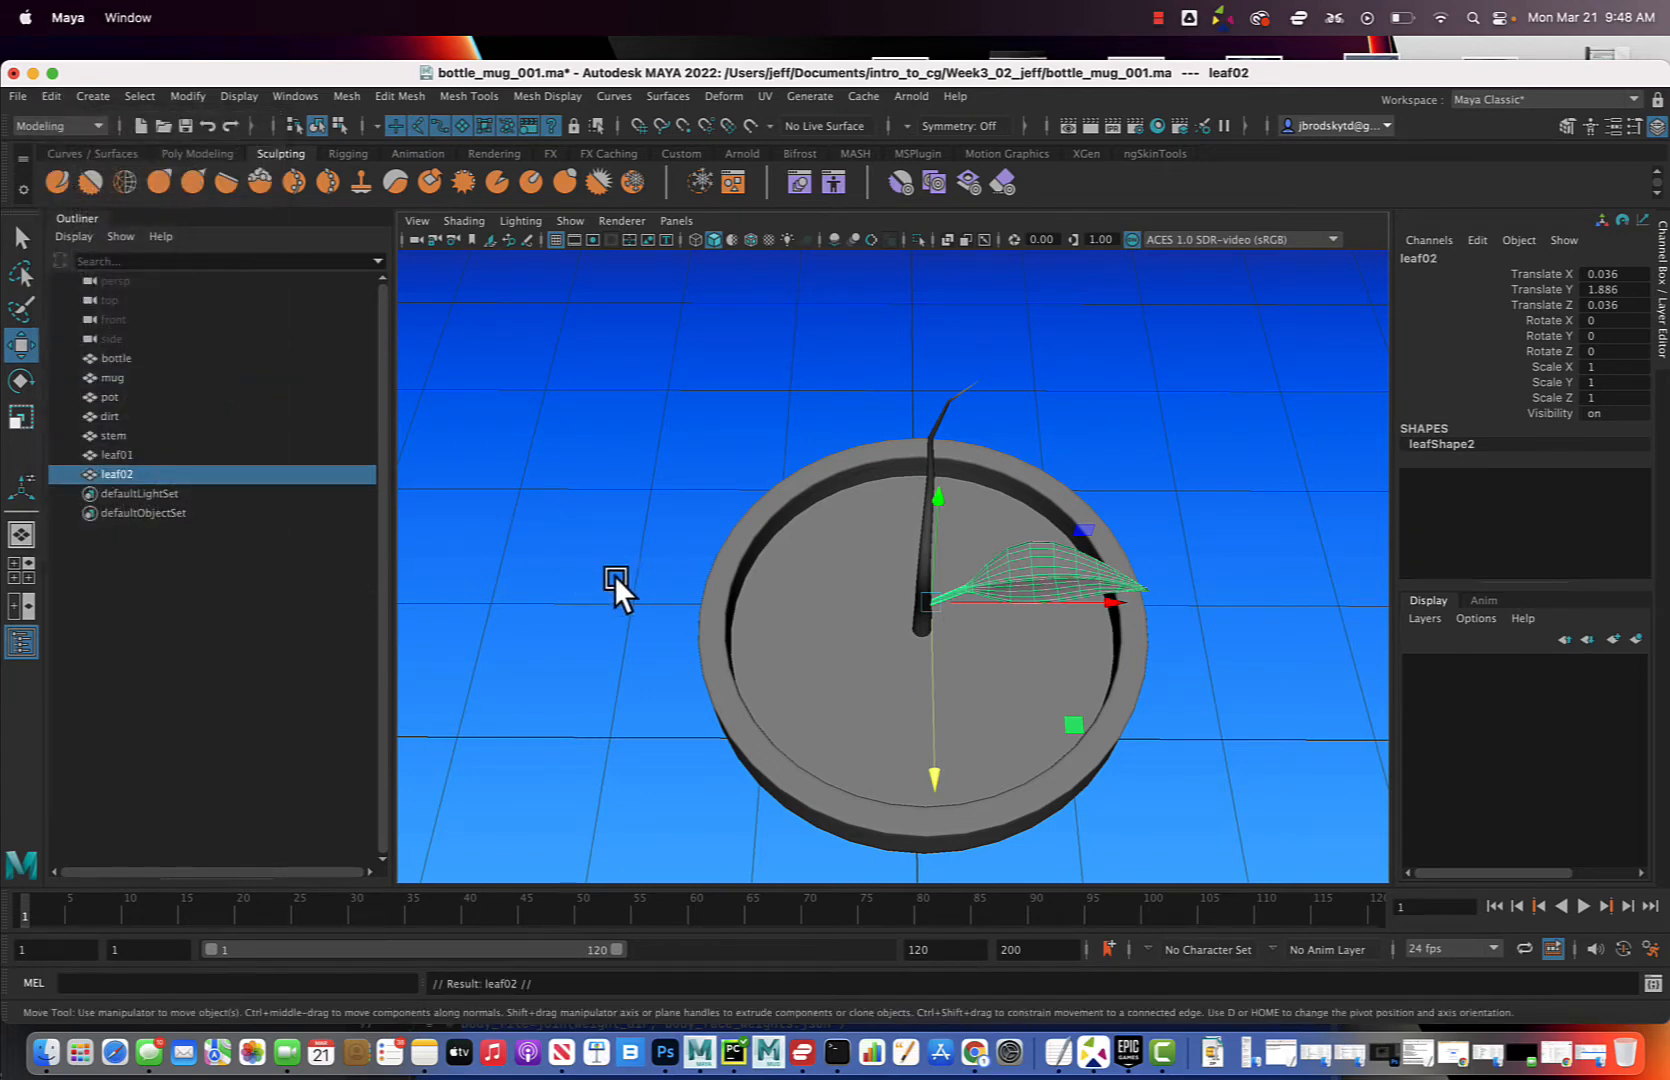
left_click_drag(598, 576, 844, 562, "alt")
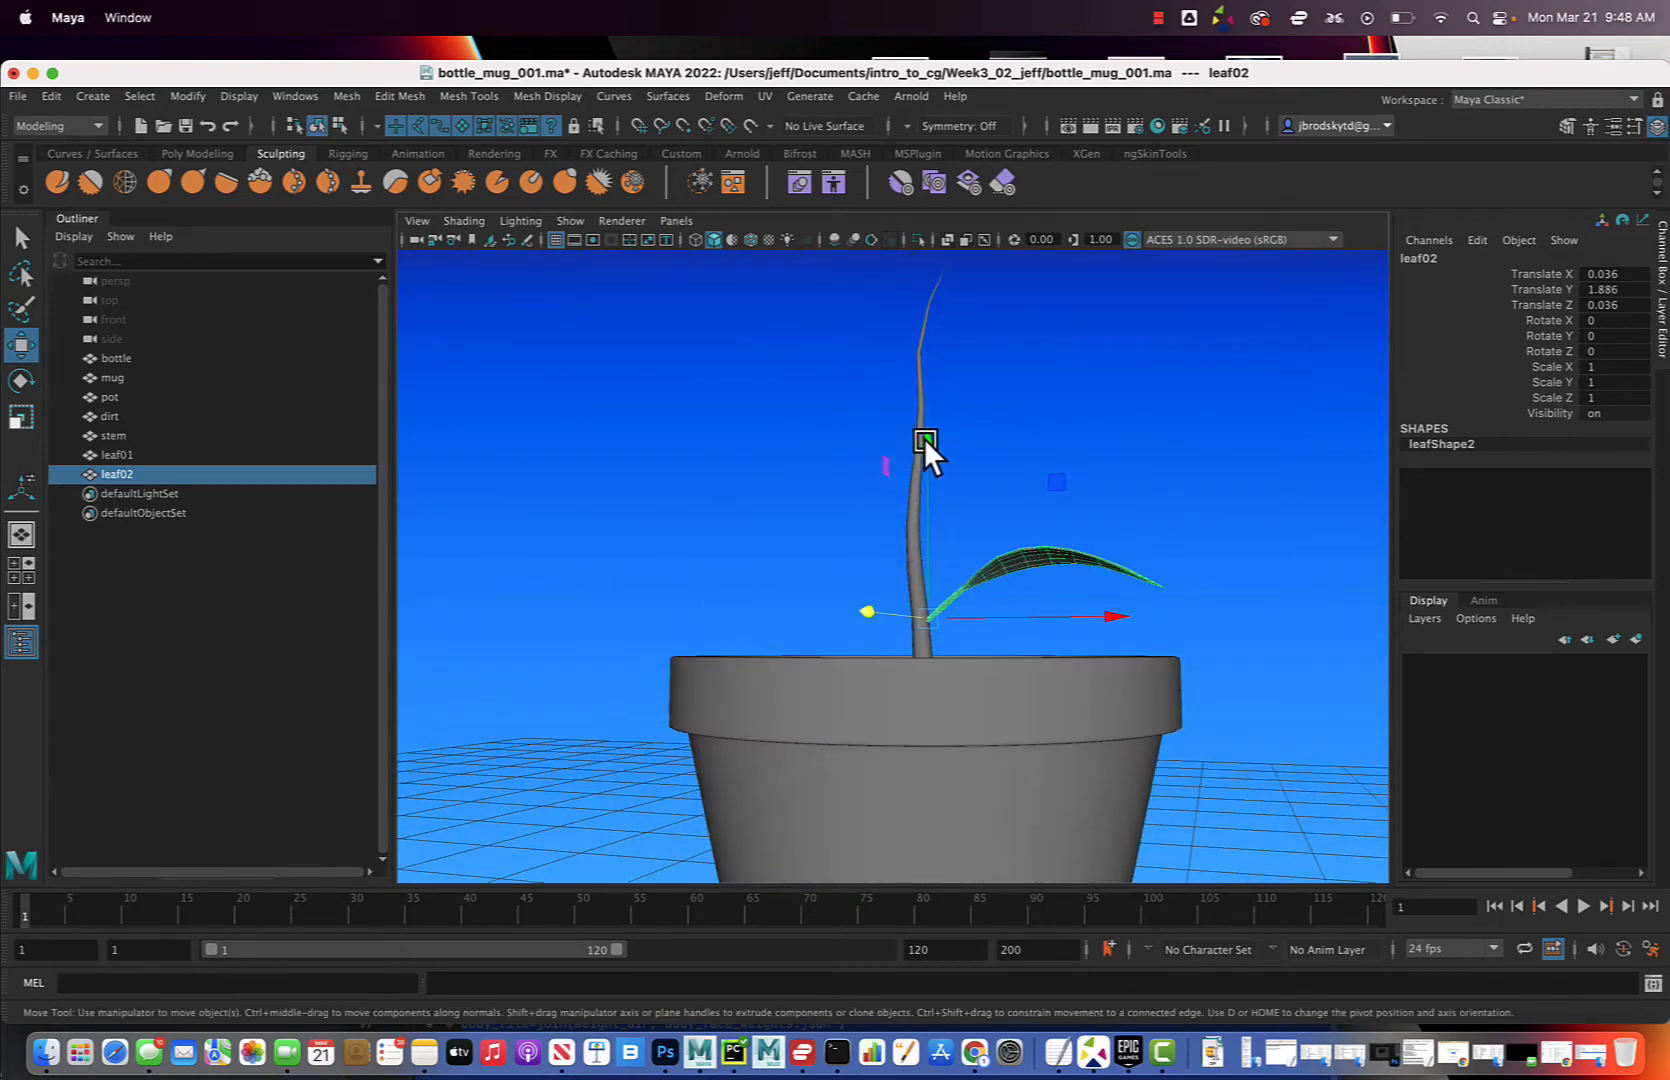
left_click_drag(926, 440, 936, 345)
key("e")
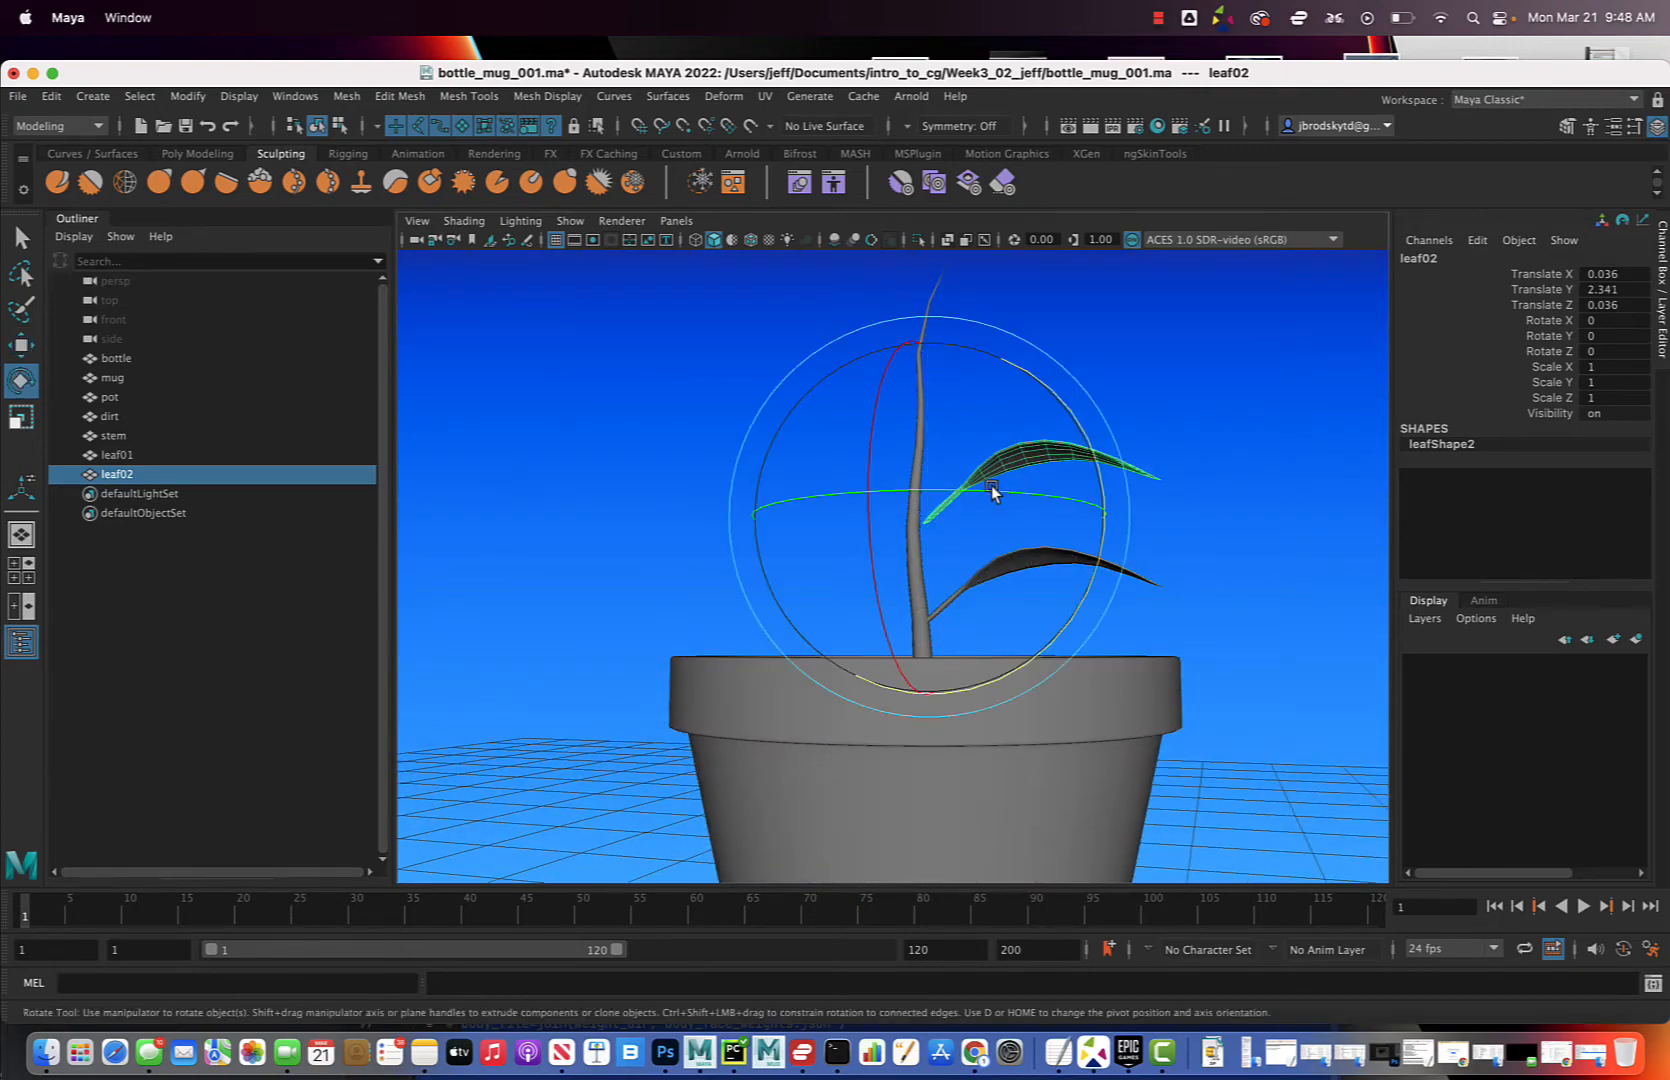
Turn leaf02 to about -63.1° in Rotate Y and enlarge it uniformly to about 1.538, with its stalk against the stem
left_click_drag(992, 491, 1036, 571, "alt")
left_click_drag(1052, 693, 910, 697)
key("r")
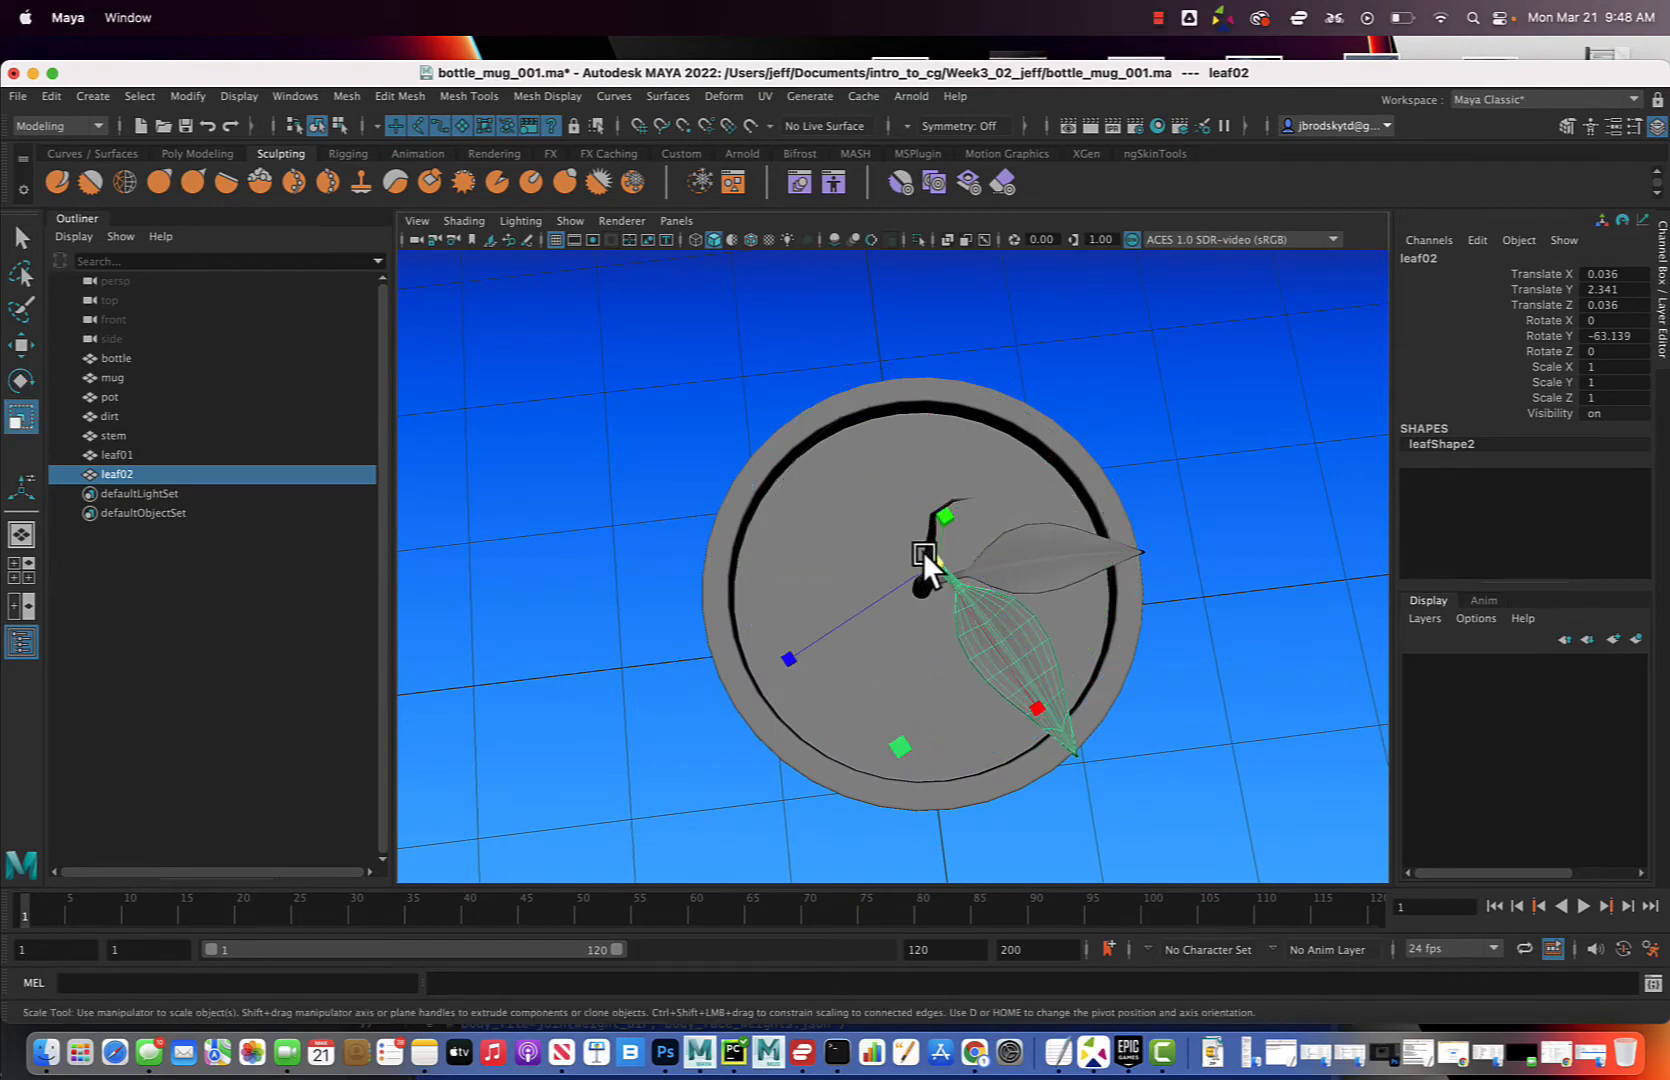
left_click_drag(923, 550, 931, 611)
key("w")
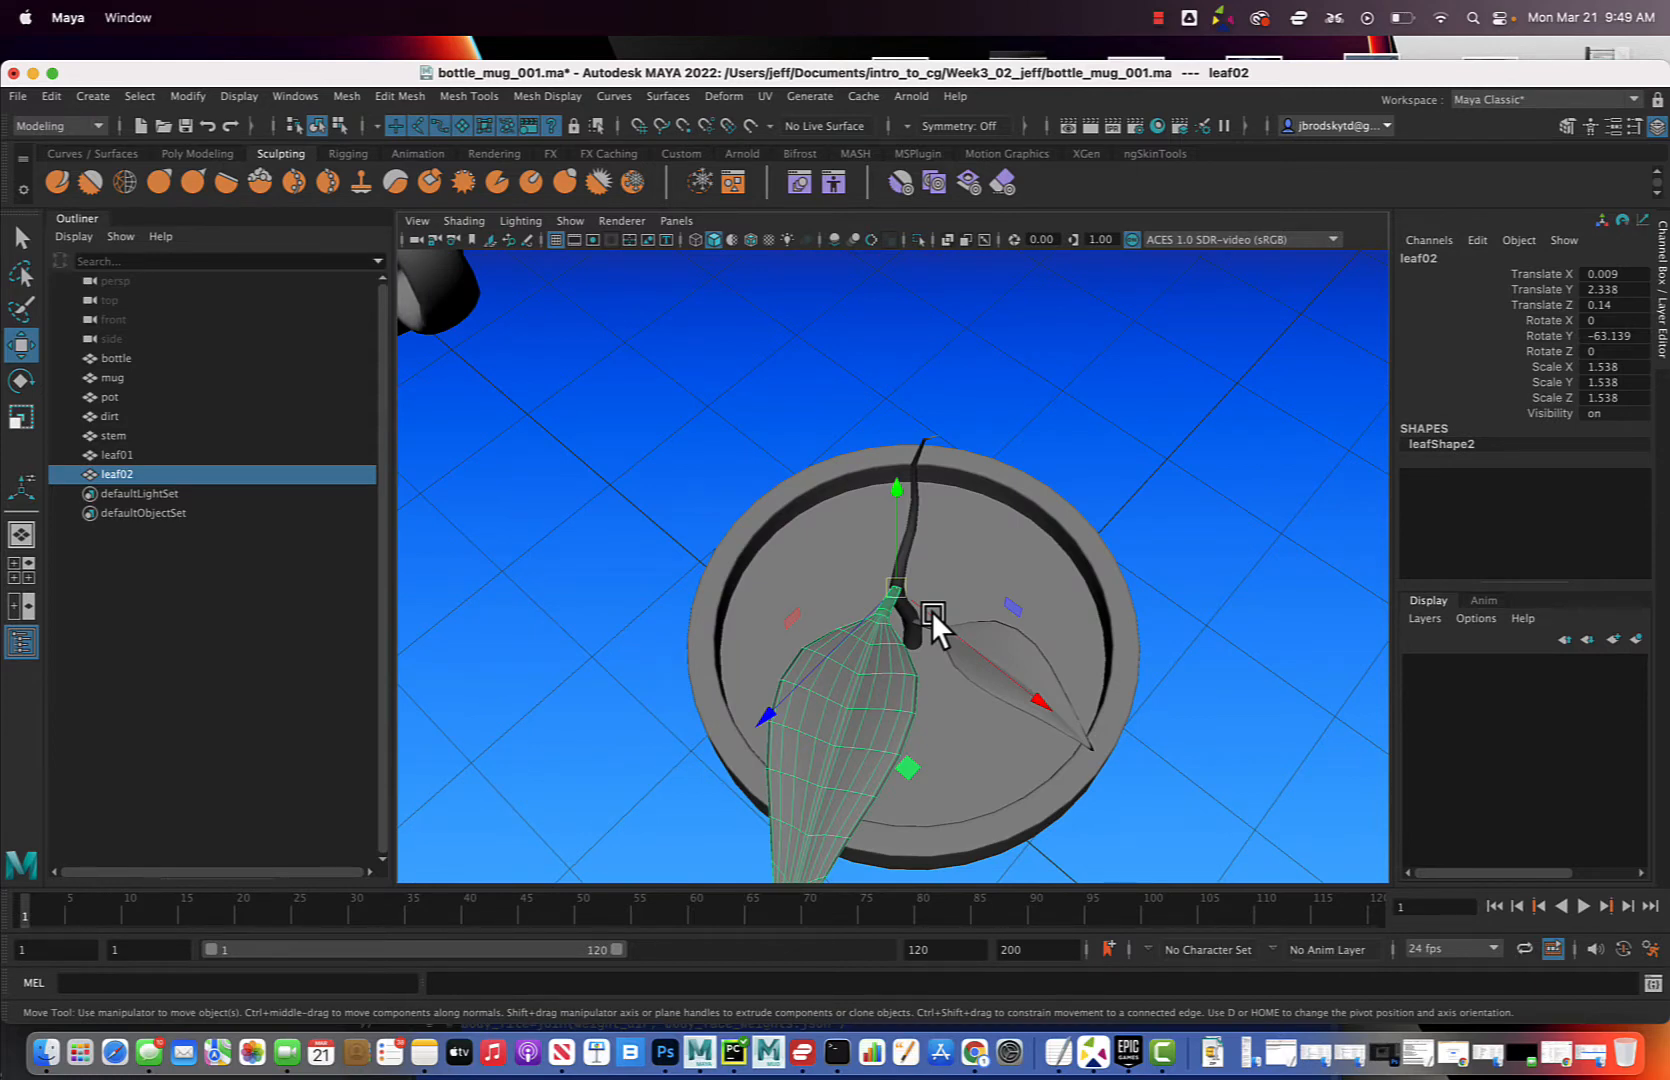
Duplicate leaf02 and scale the copy down uniformly to about 1.059
left_click(49, 97)
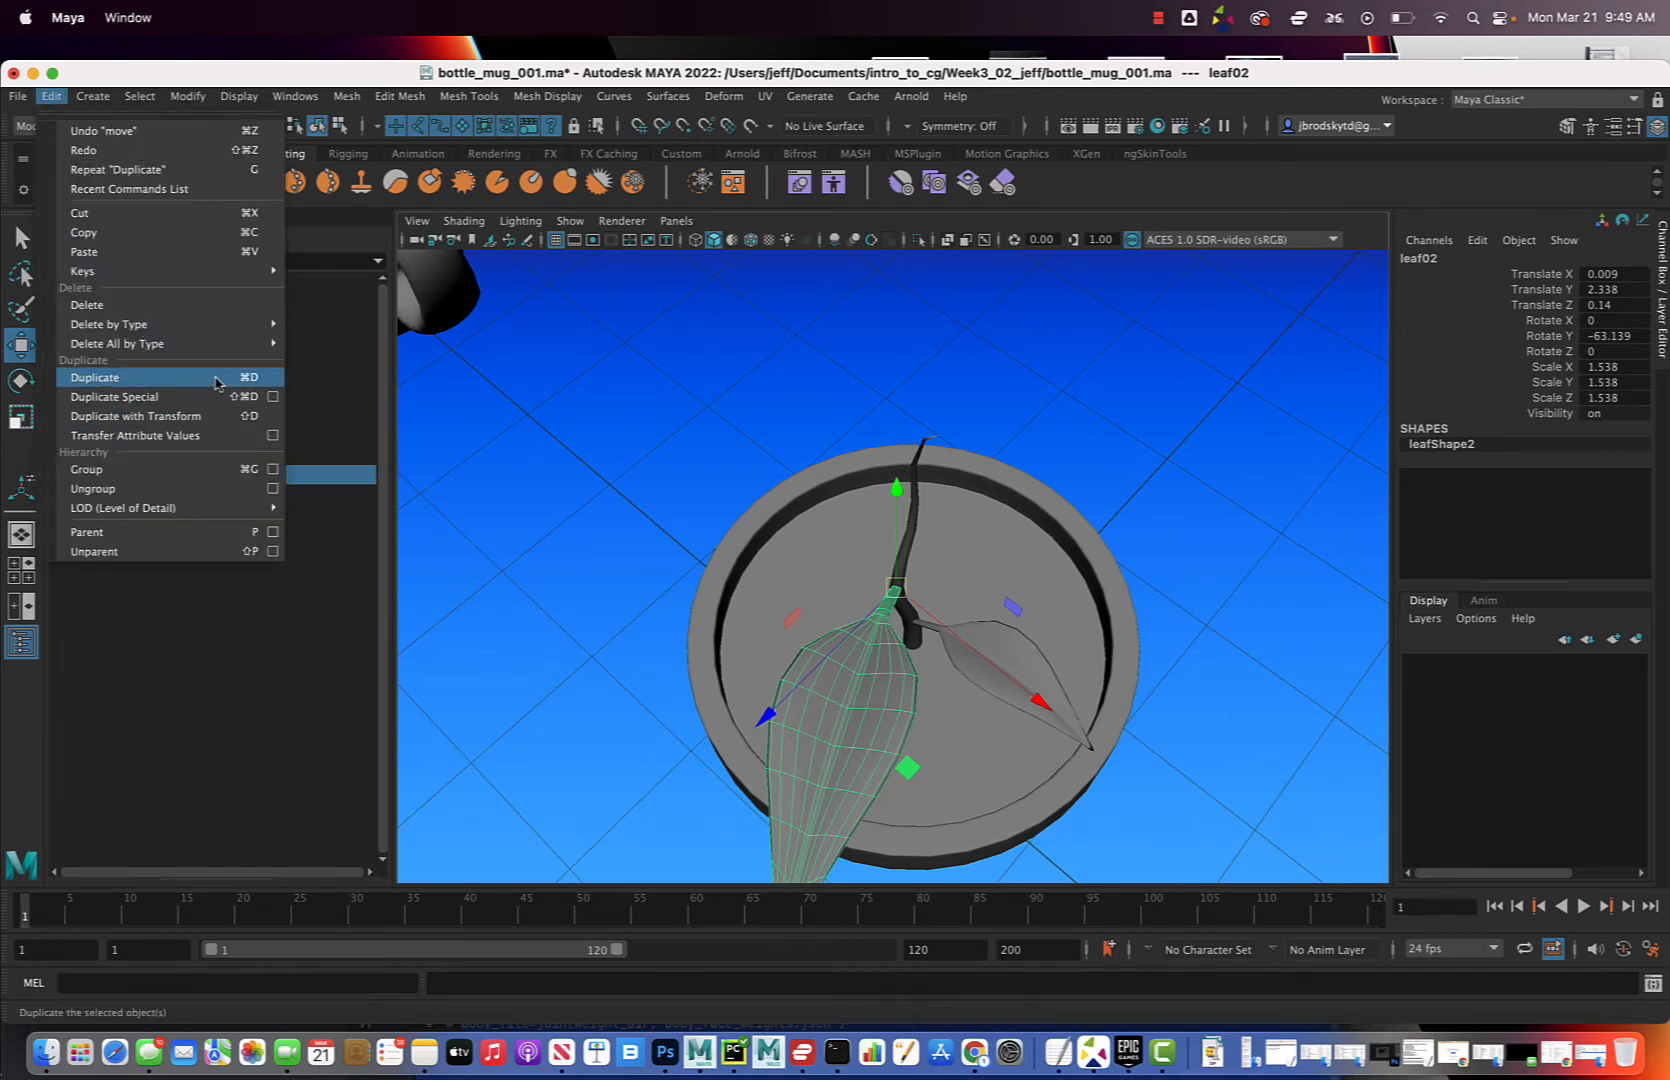
left_click(687, 518)
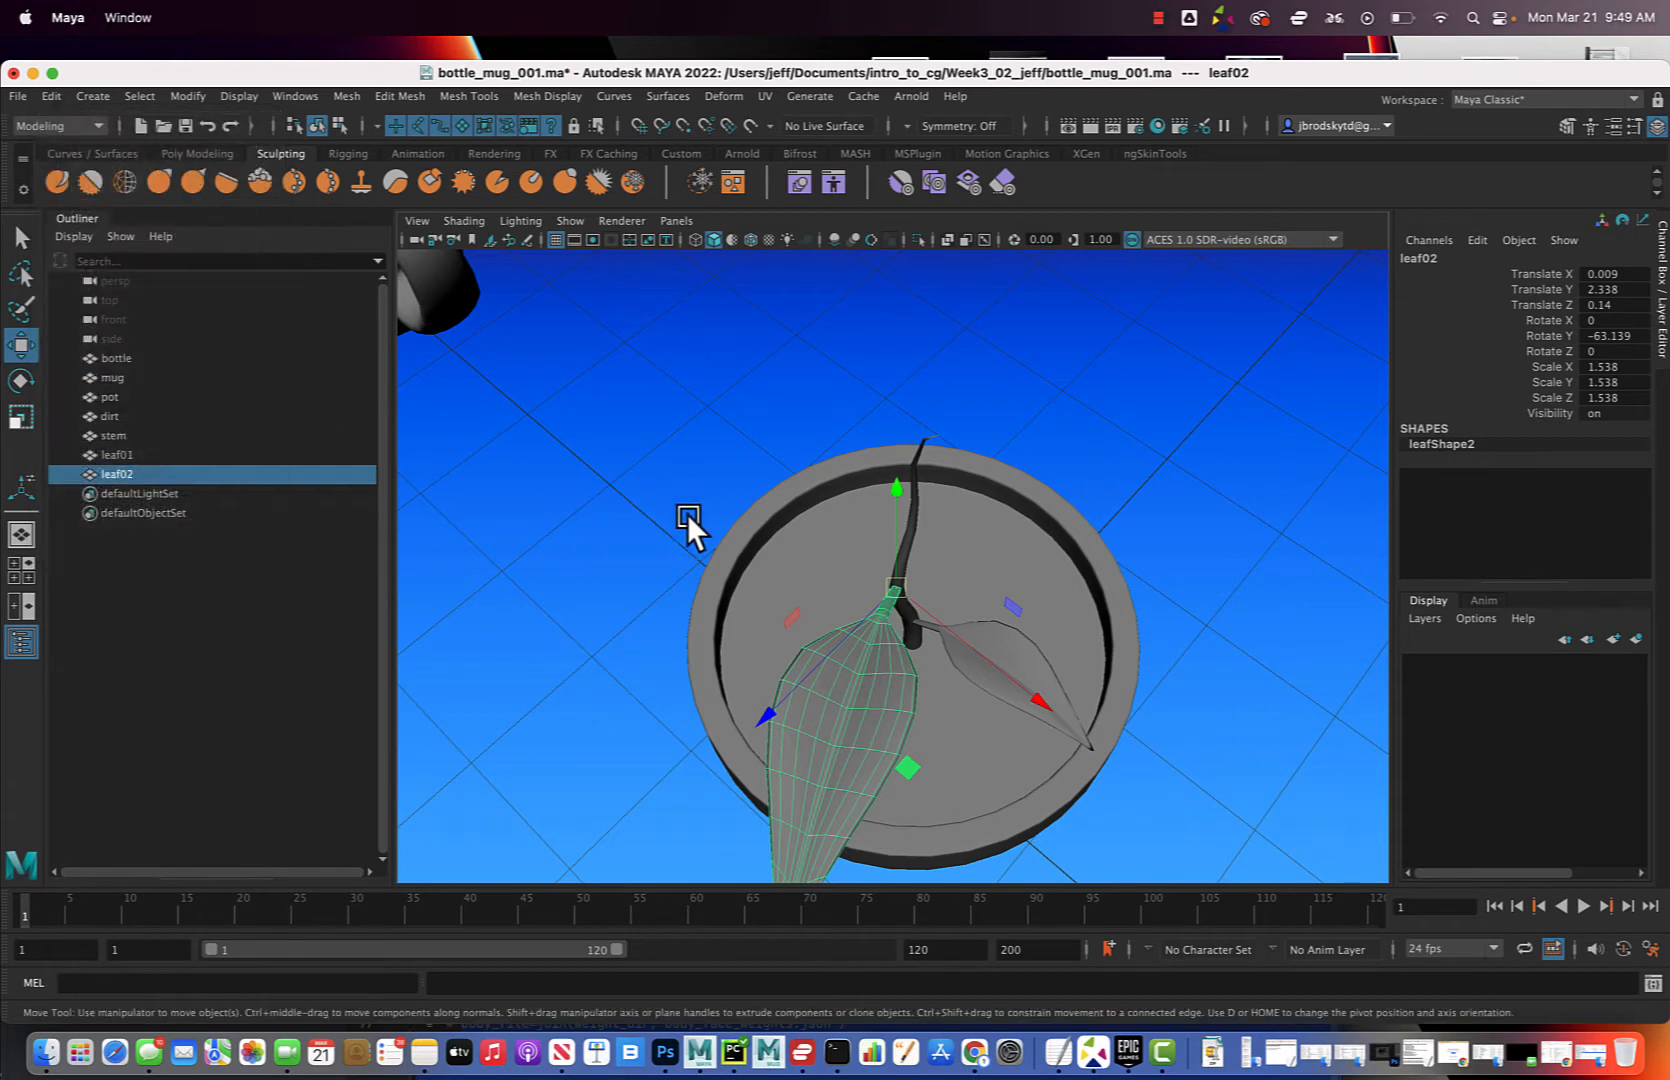
key("super+d")
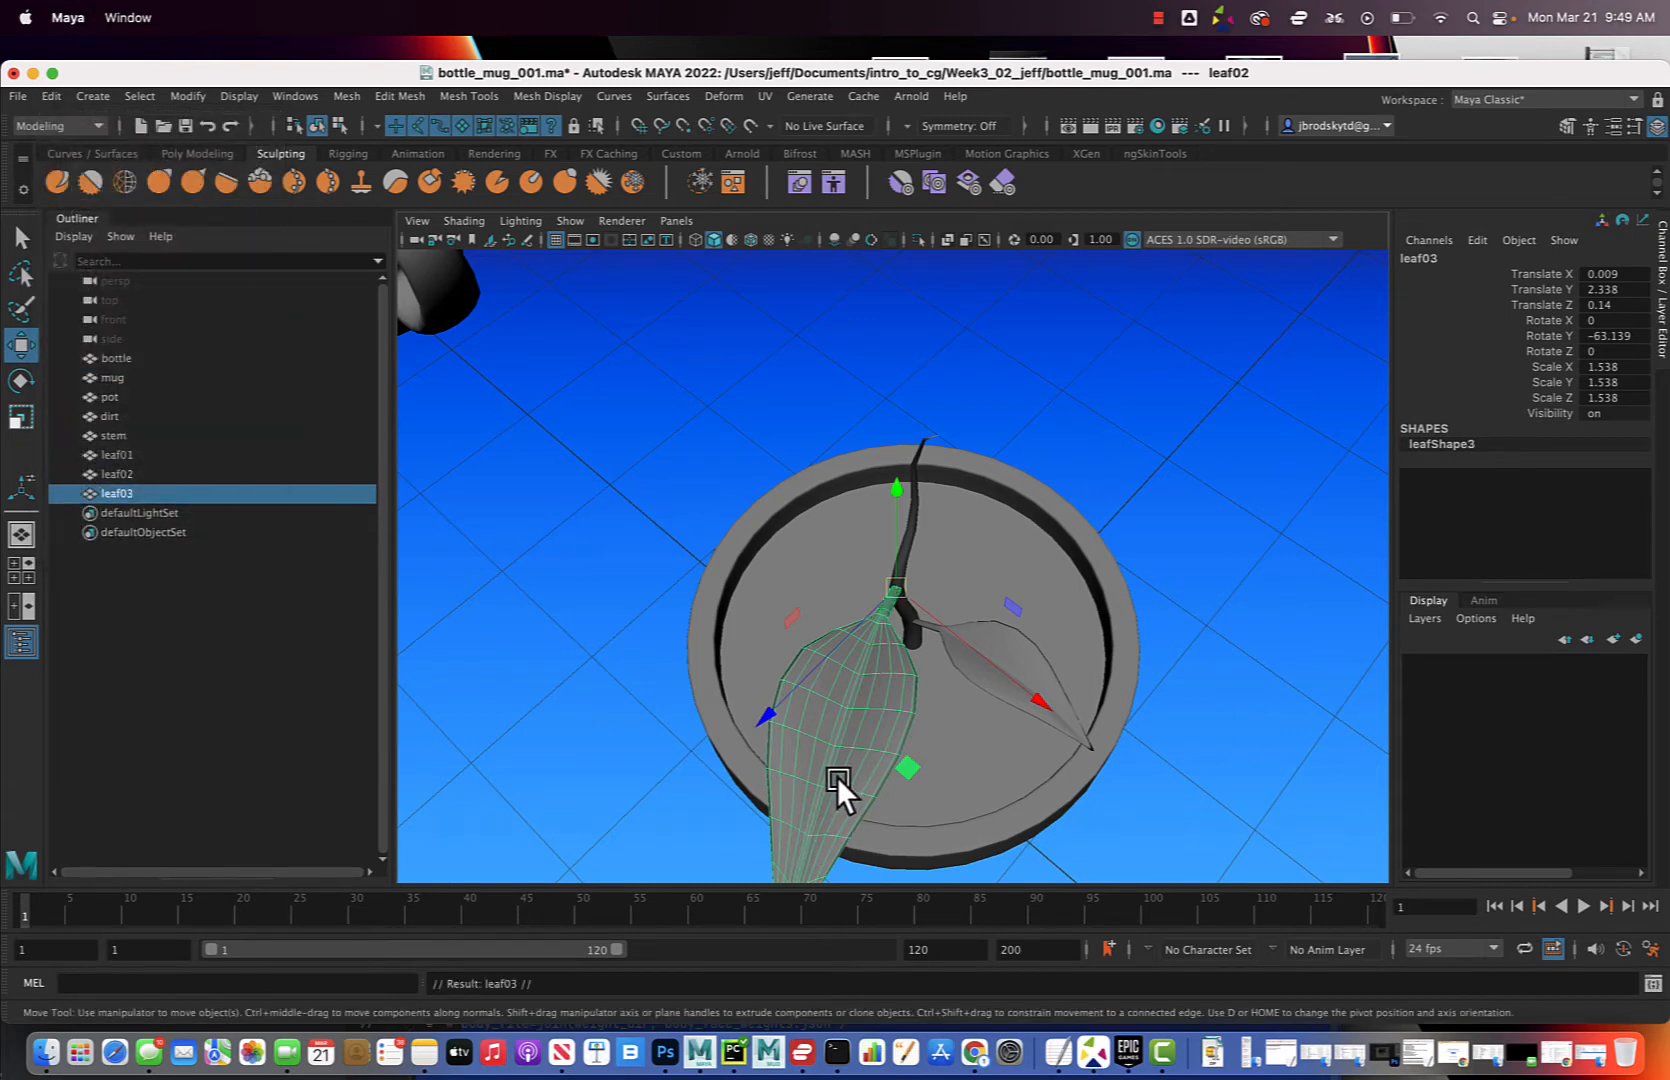
left_click_drag(929, 621, 736, 585, "alt")
key("r")
Raise leaf03 along the stem to about X -0.131, Y 2.668, Z -0.012
key("w")
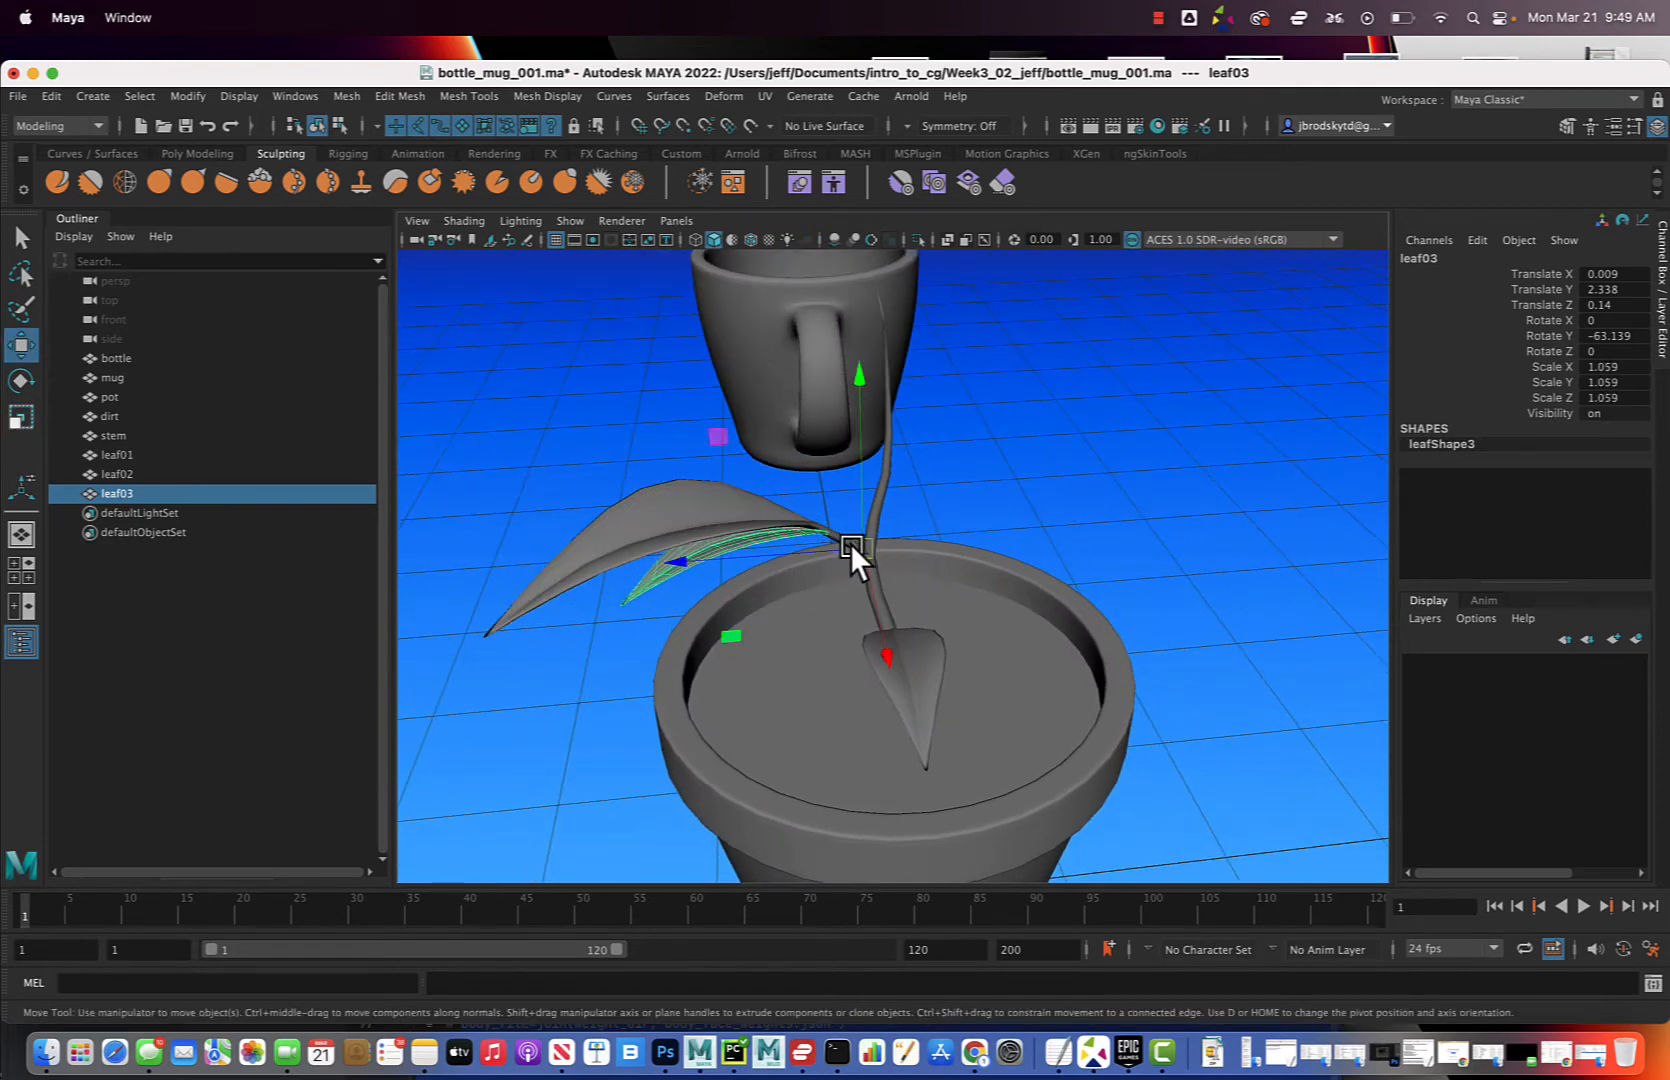
left_click_drag(855, 552, 982, 602)
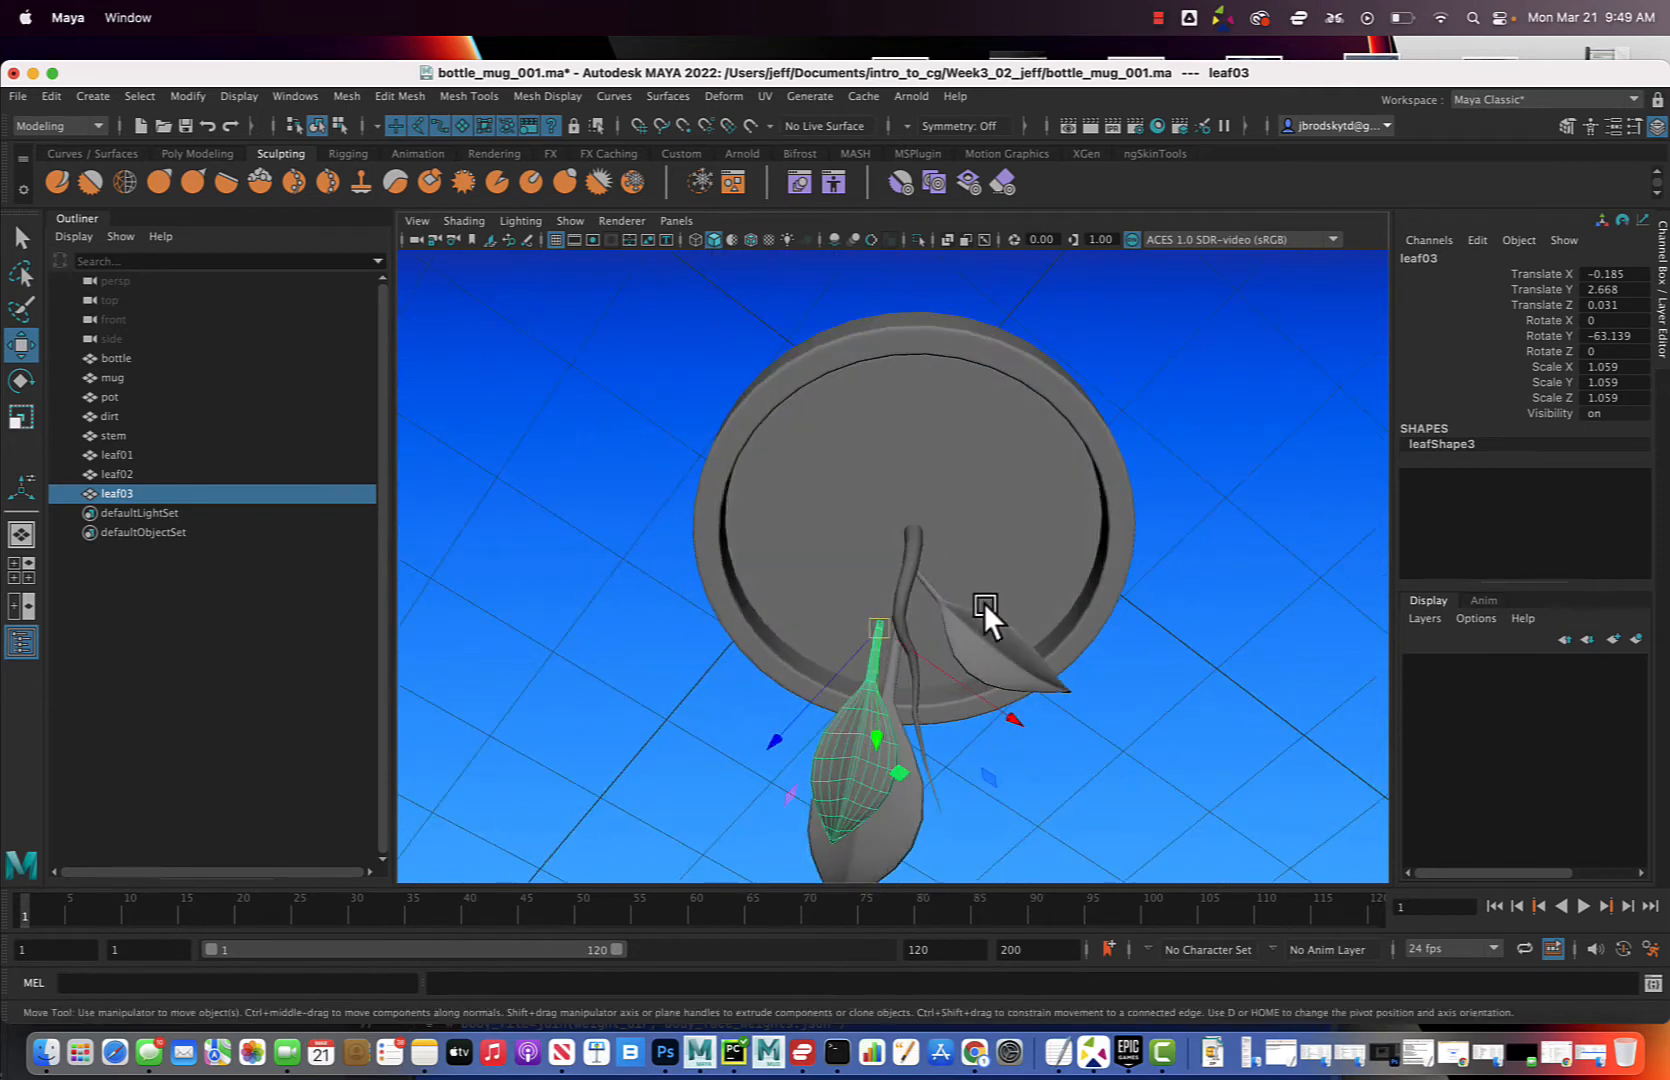
left_click_drag(884, 628, 899, 624)
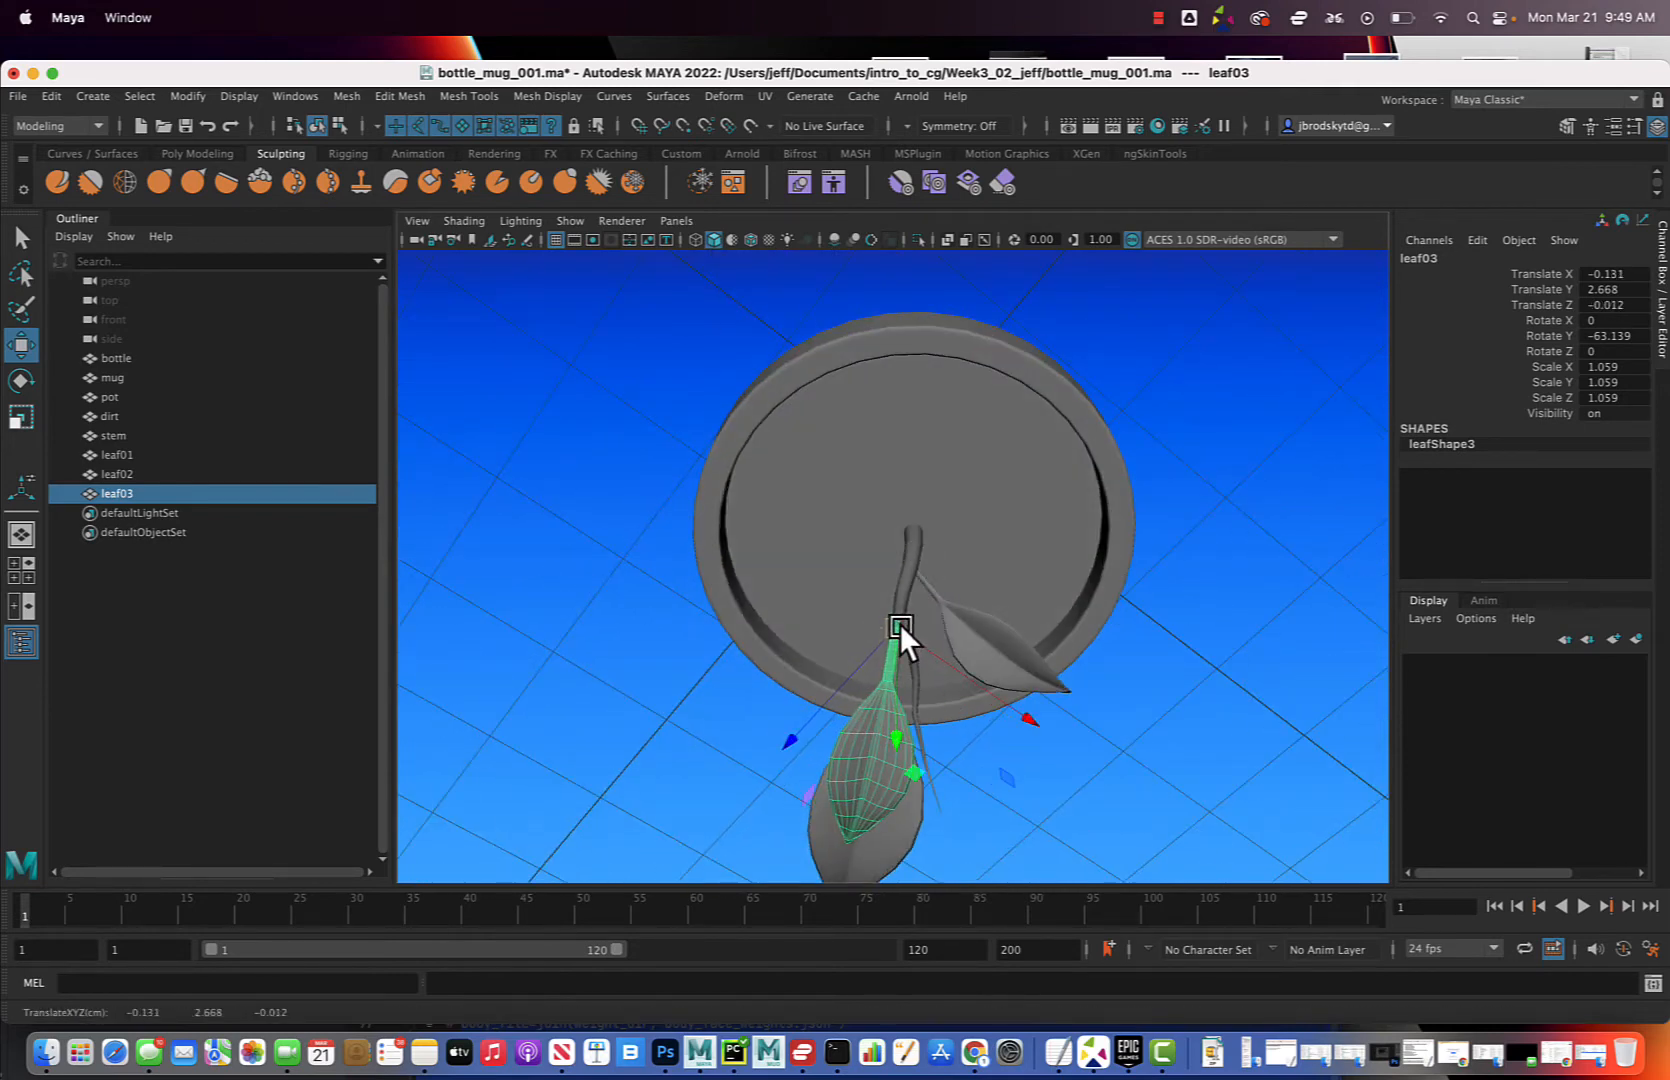
Rotate leaf03 to about -128.4° in Y and fit its stalk against the stem at about X -0.031, Y 2.719, Z 0.05
key("e")
left_click_drag(999, 508, 1152, 691)
key("w")
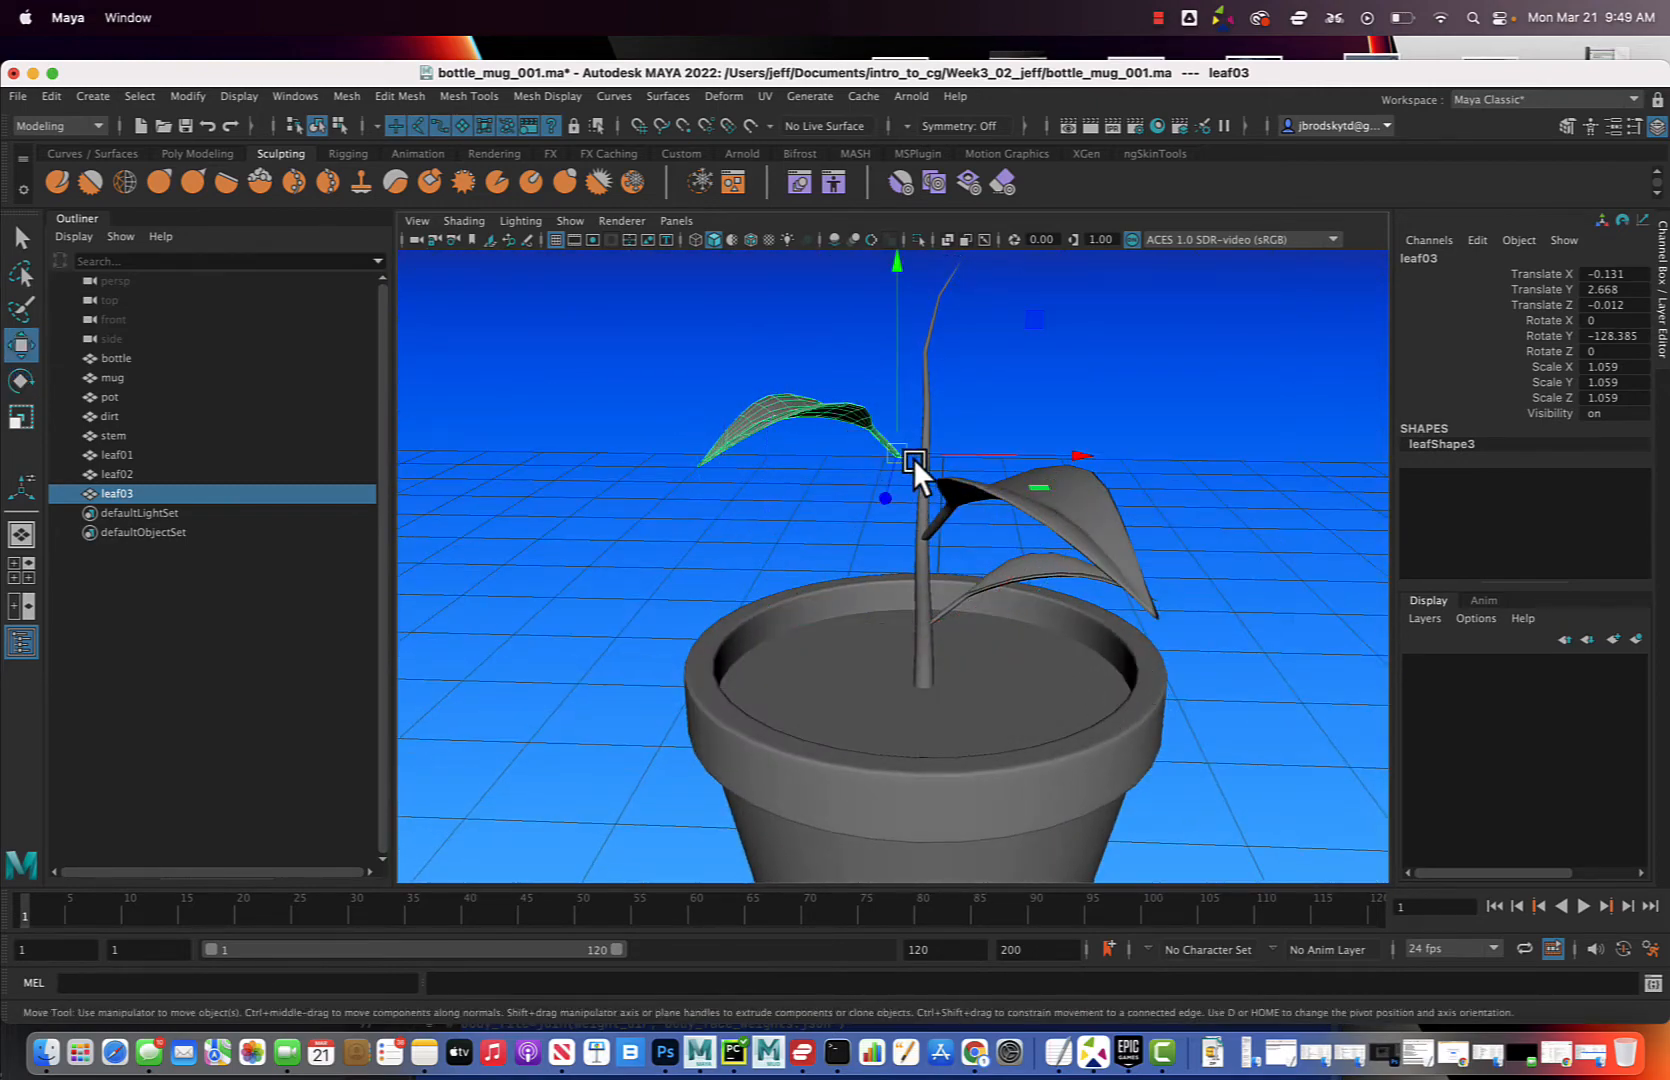
left_click_drag(913, 458, 918, 555)
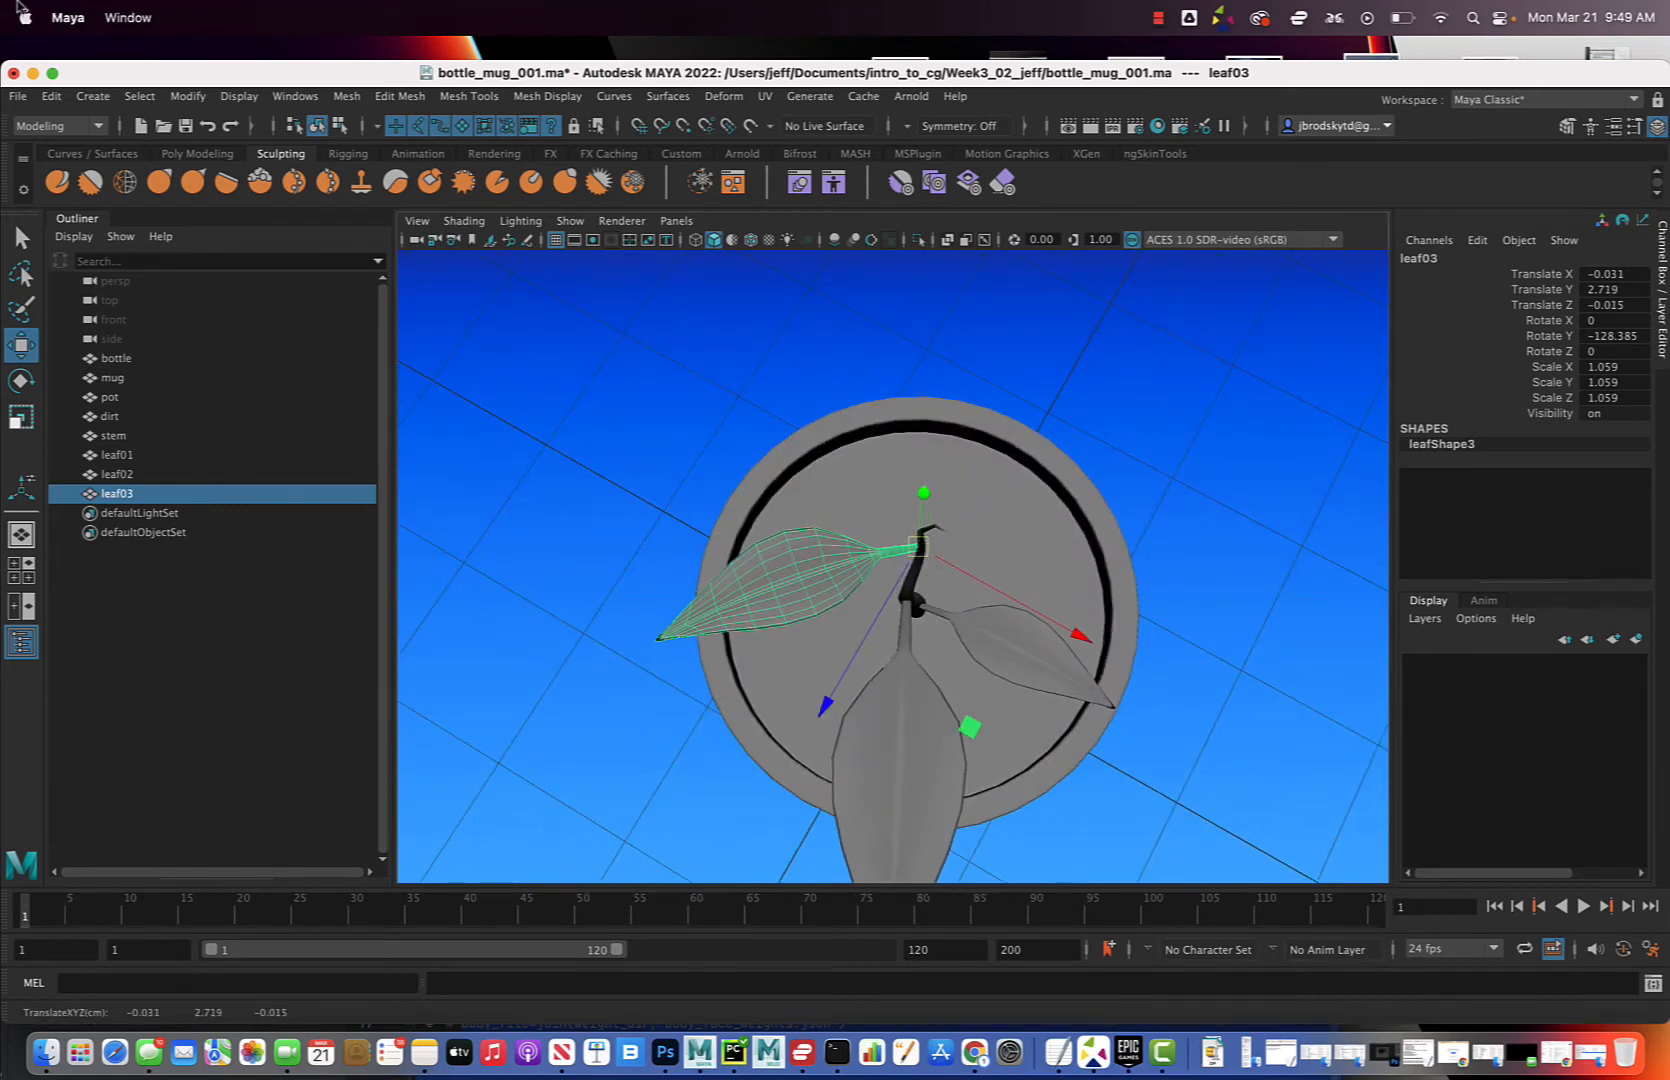
left_click_drag(812, 709, 907, 659)
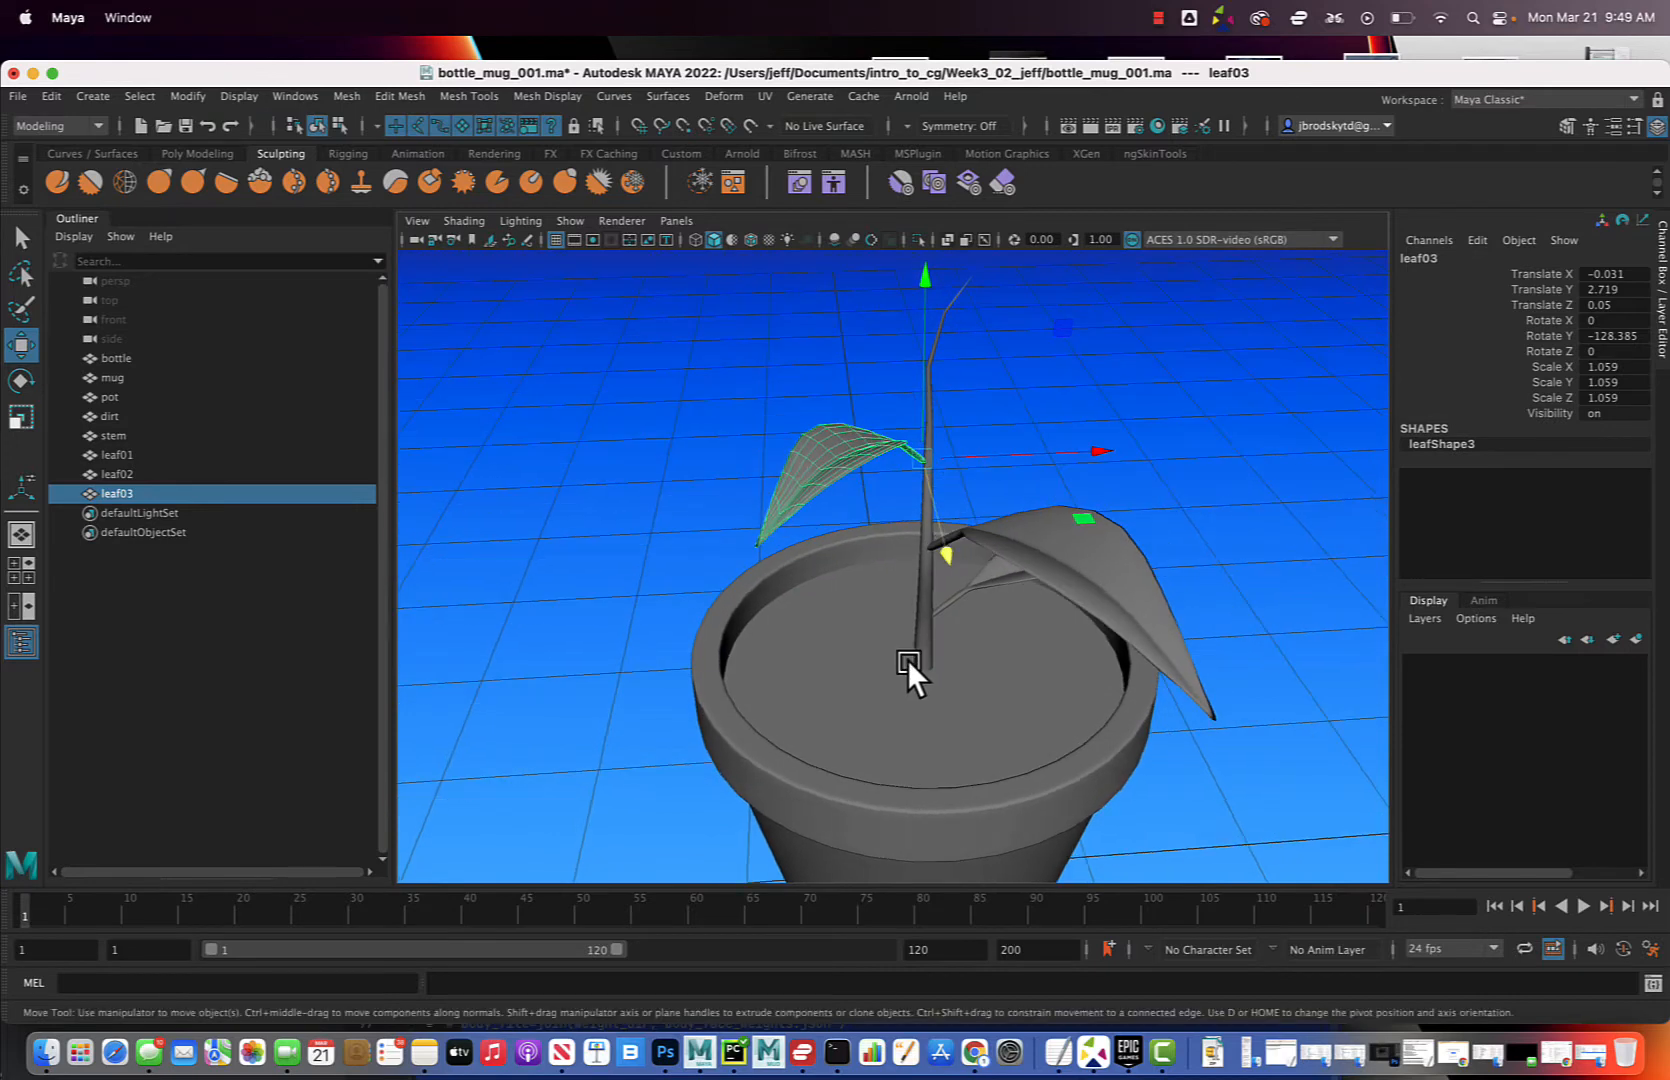
Duplicate leaf03, raising the copy to about Translate Y 3.046 and turning it to about -219.6° in Rotate Y
key("super+d")
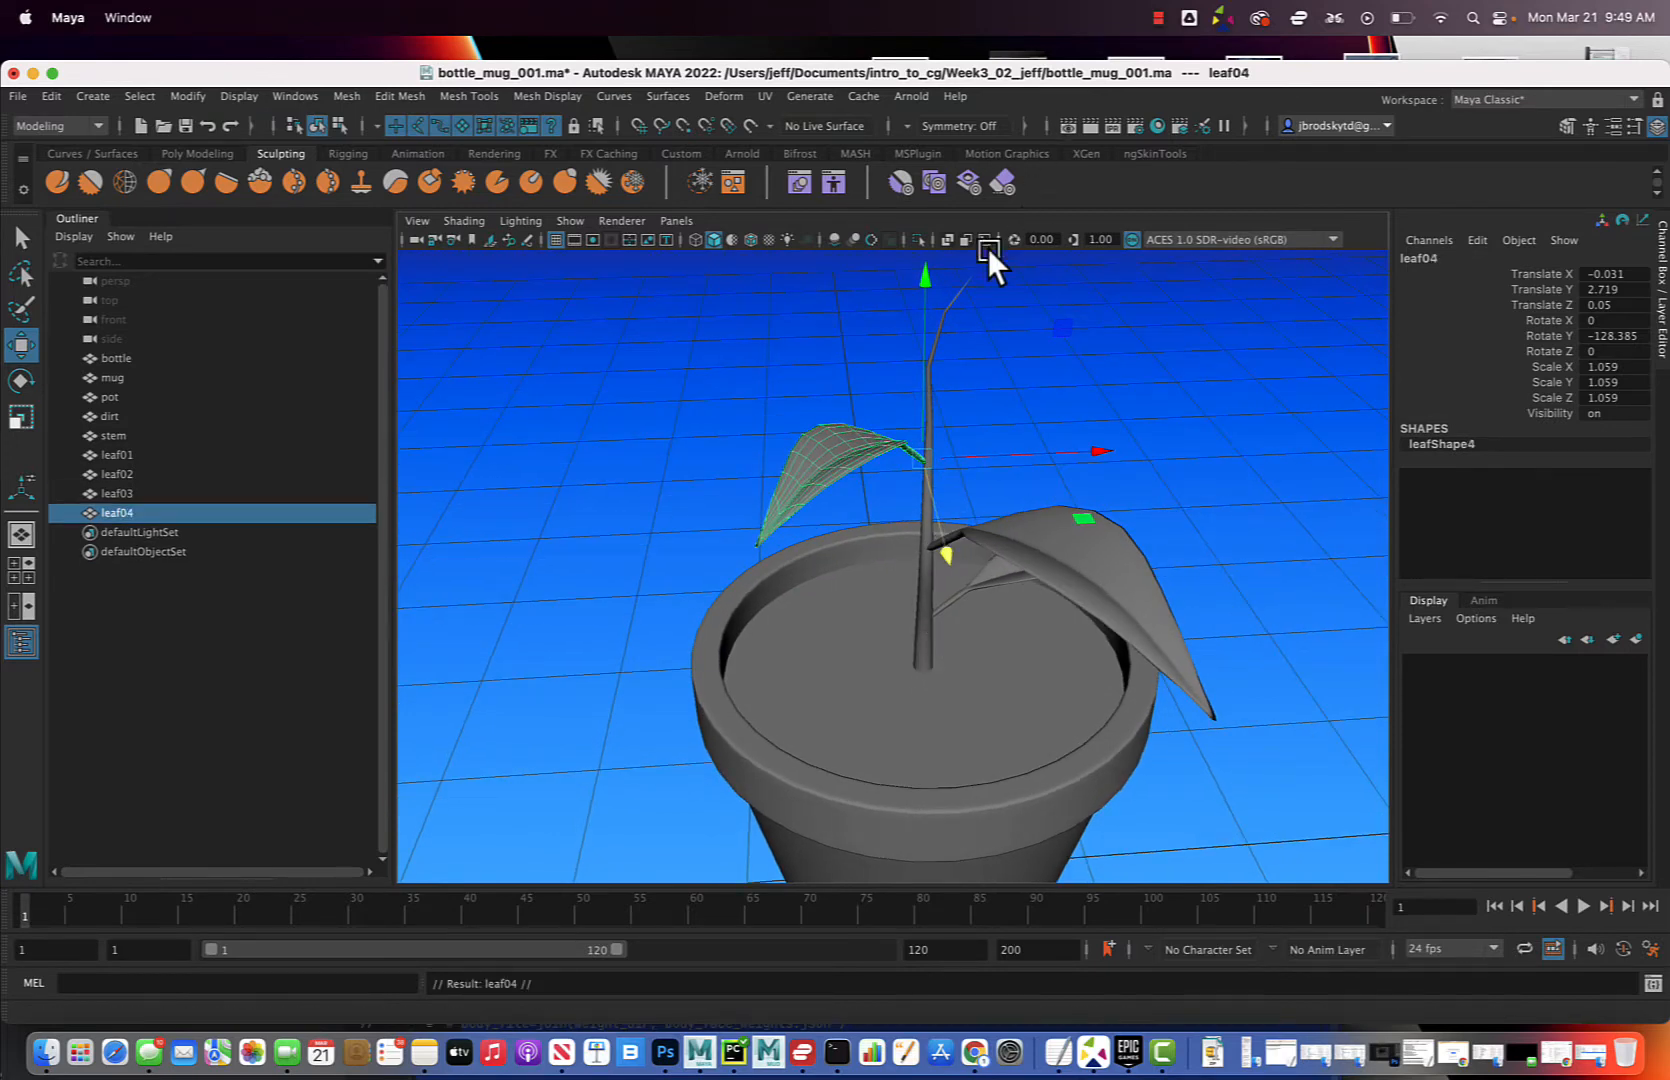
left_click_drag(924, 284, 860, 521)
key("e")
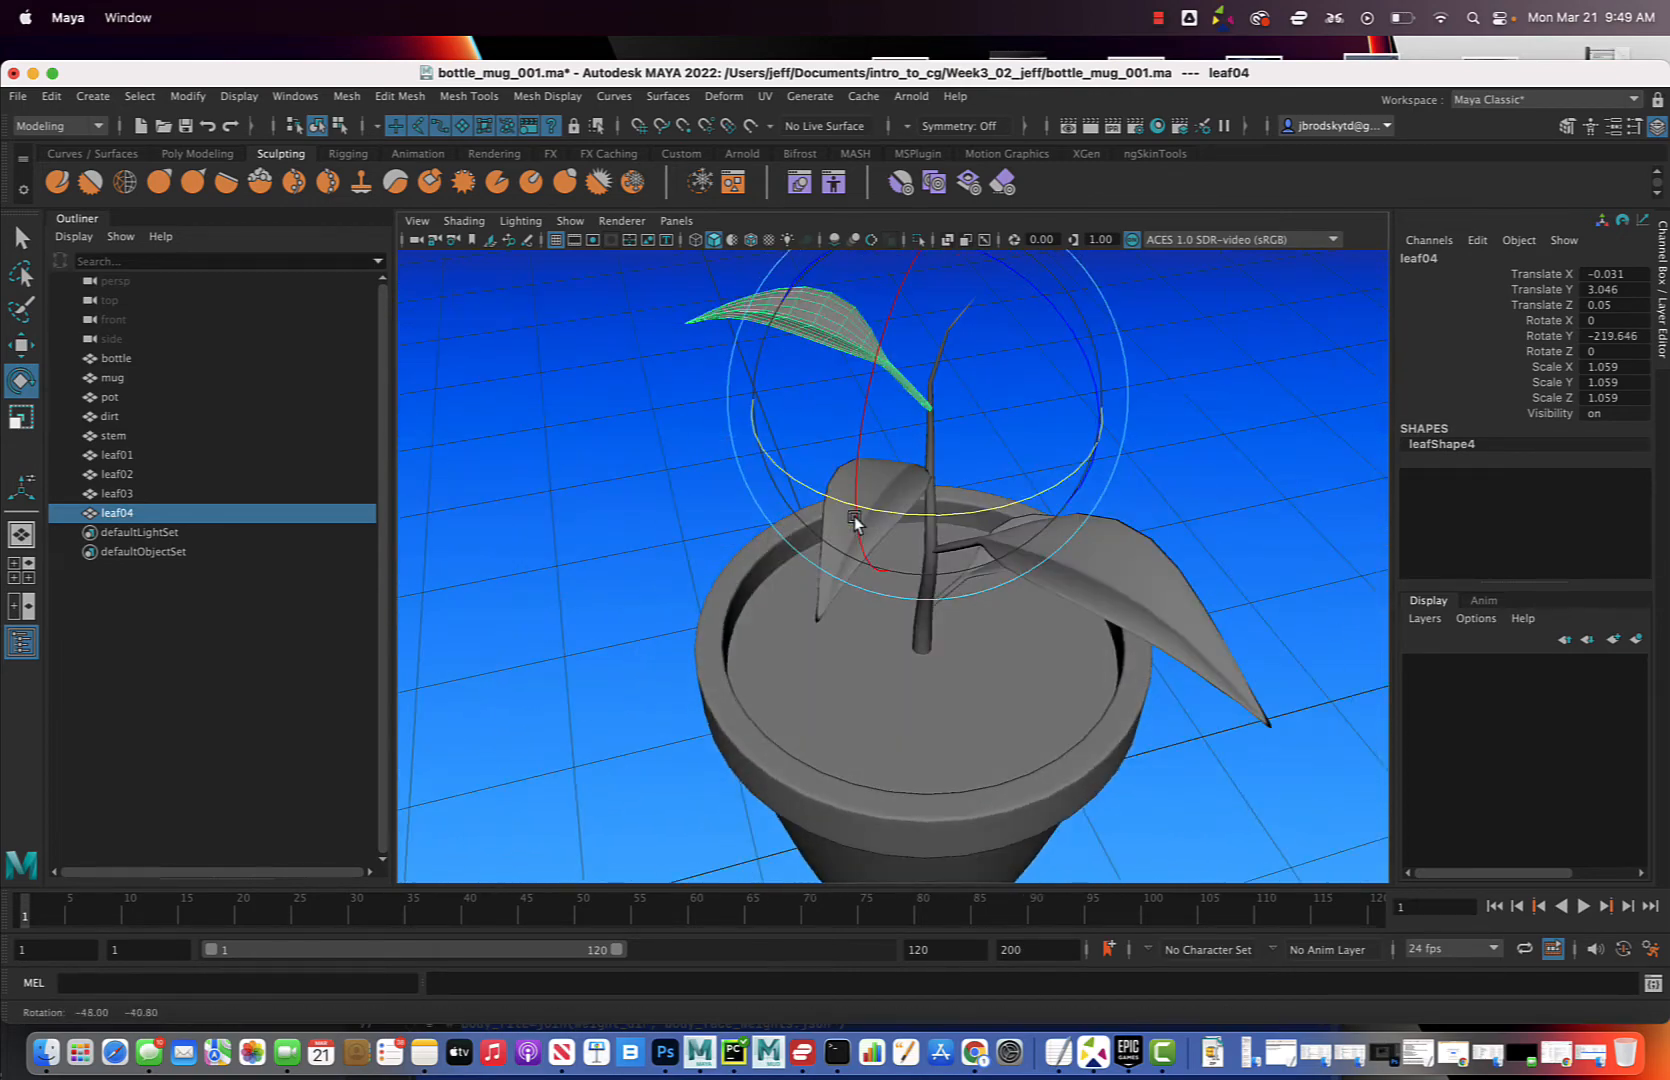
Scale leaf04 uniformly to about 0.629 and fit its stalk against the stem at about X -0.018, Y 3.052, Z 0.021
key("r")
left_click_drag(926, 403, 922, 477)
key("w")
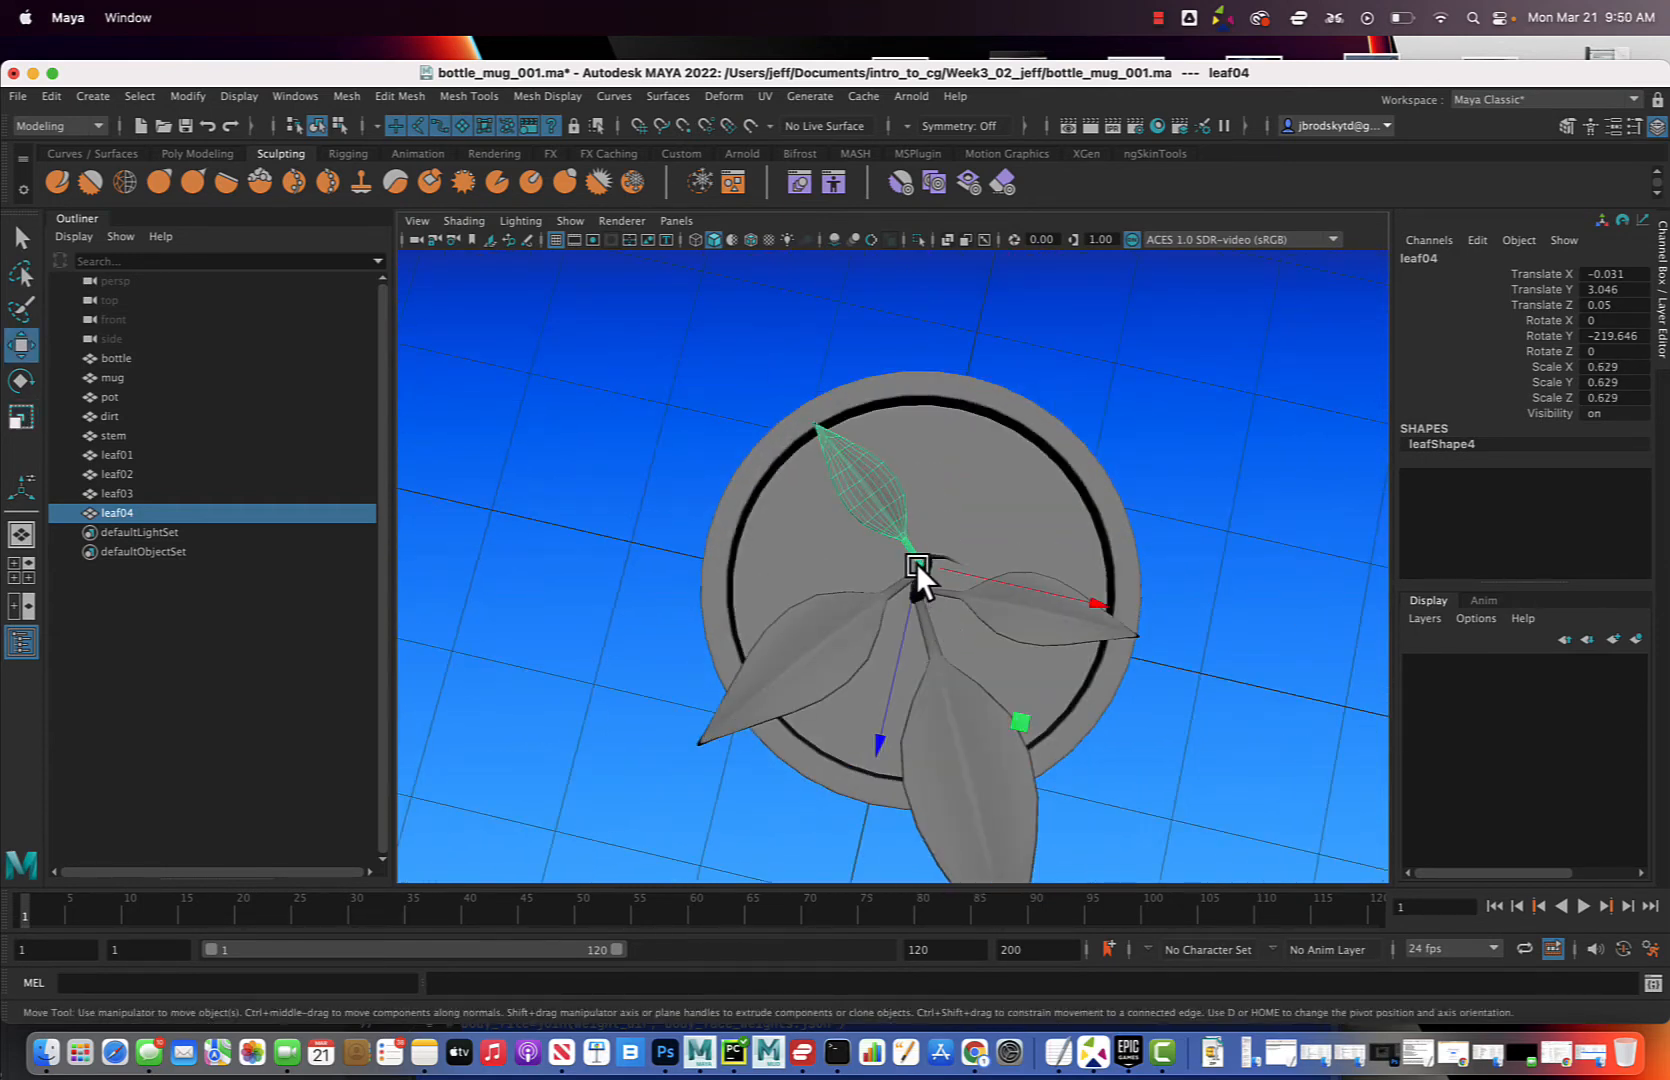
left_click_drag(916, 564, 751, 551)
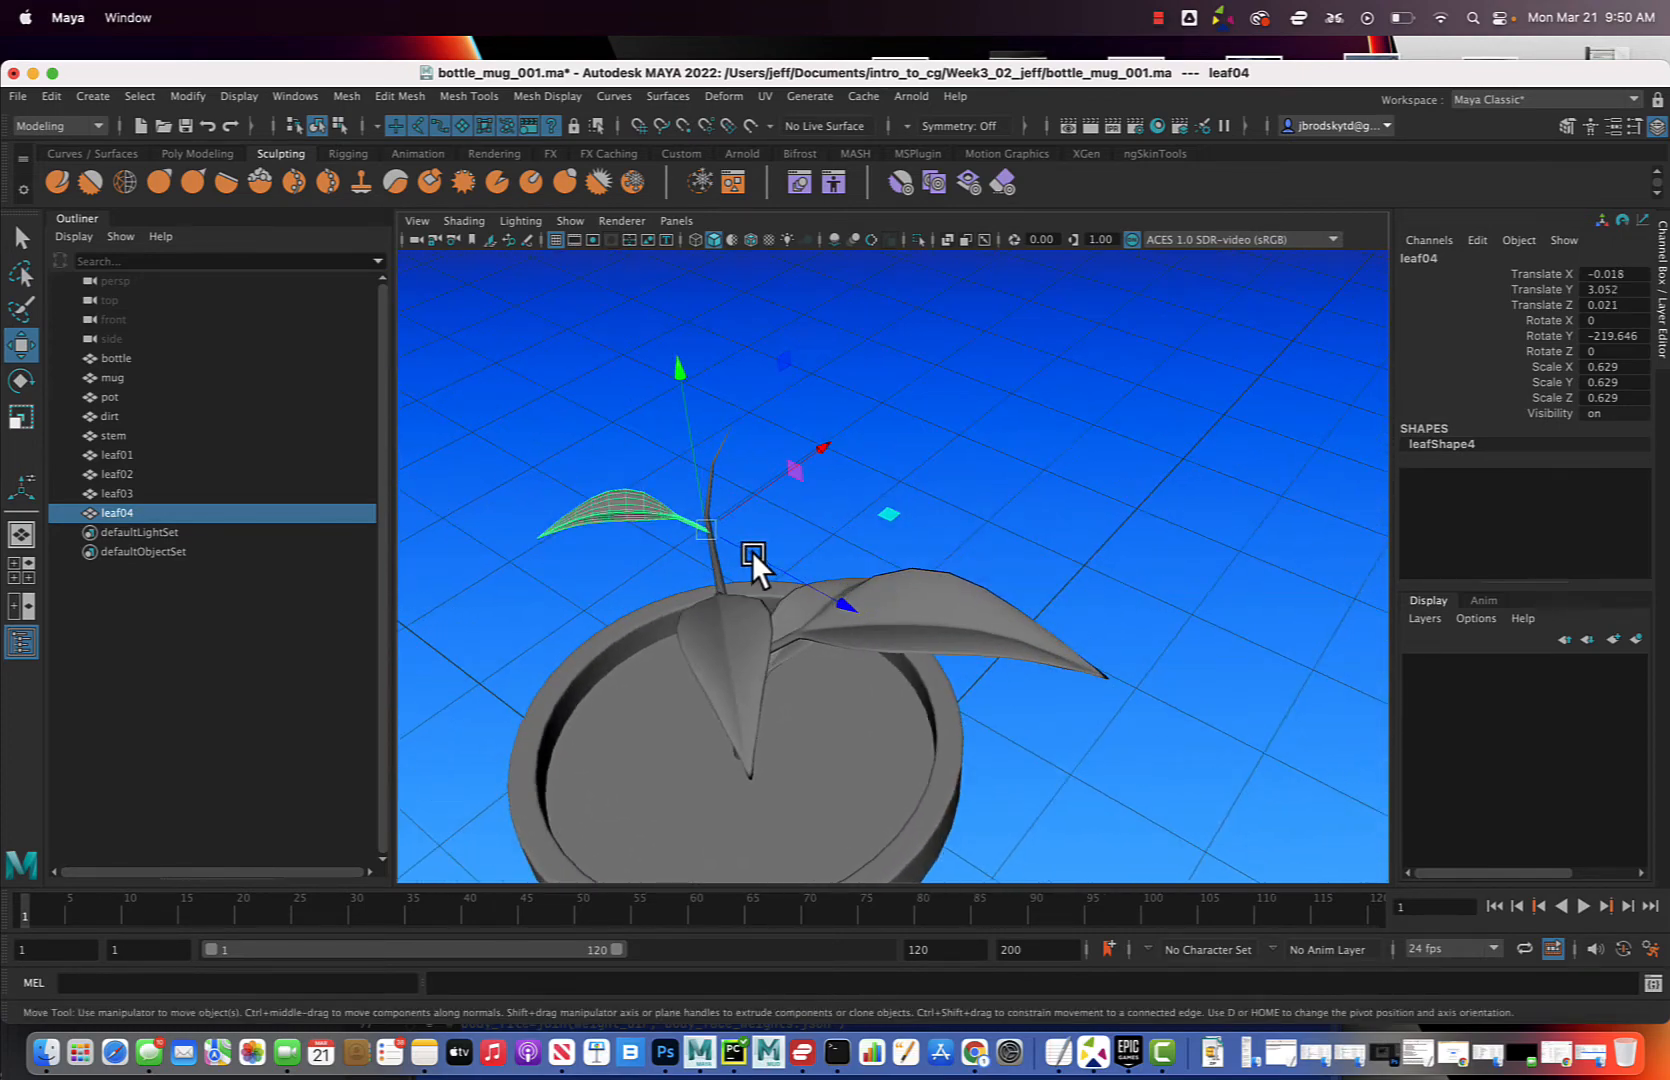
Duplicate leaf04 and move the copy up near the stem's tip, to about X 0.206, Y 3.381, Z -0.067
key("ctrl+d")
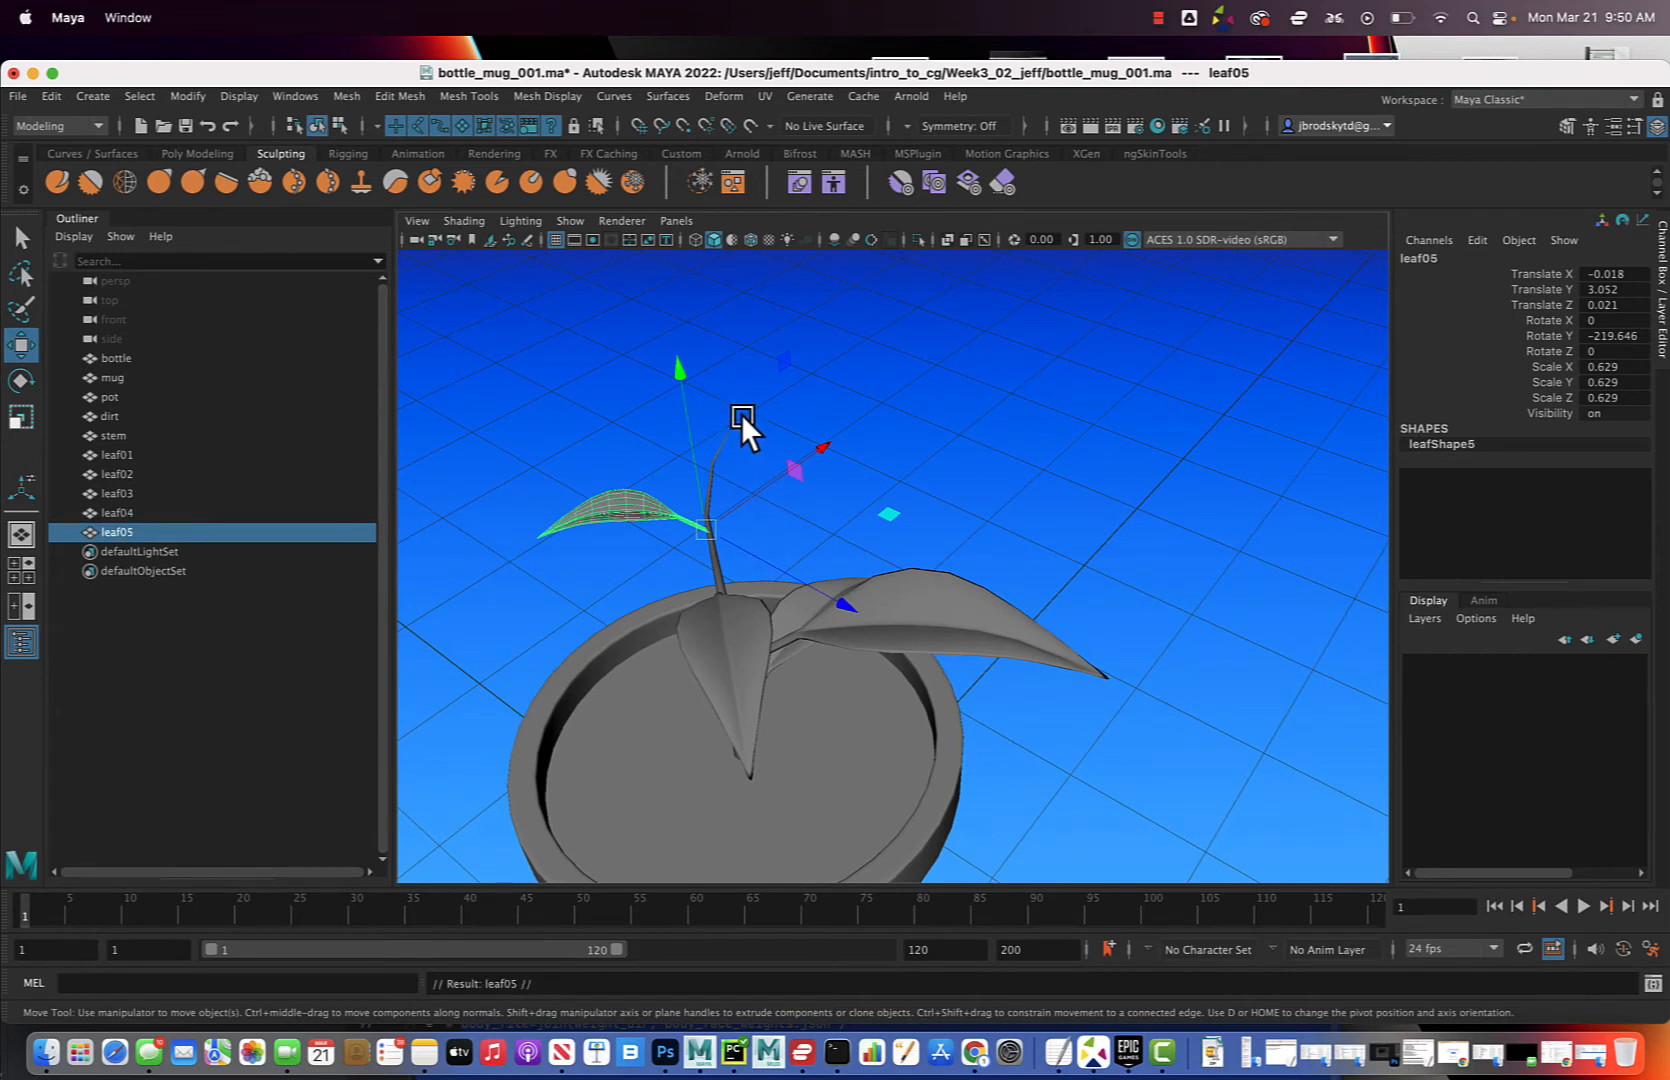
mouse_move(812, 422)
left_mouse_down("alt")
mouse_move(781, 437)
mouse_move(798, 448)
left_mouse_up("alt")
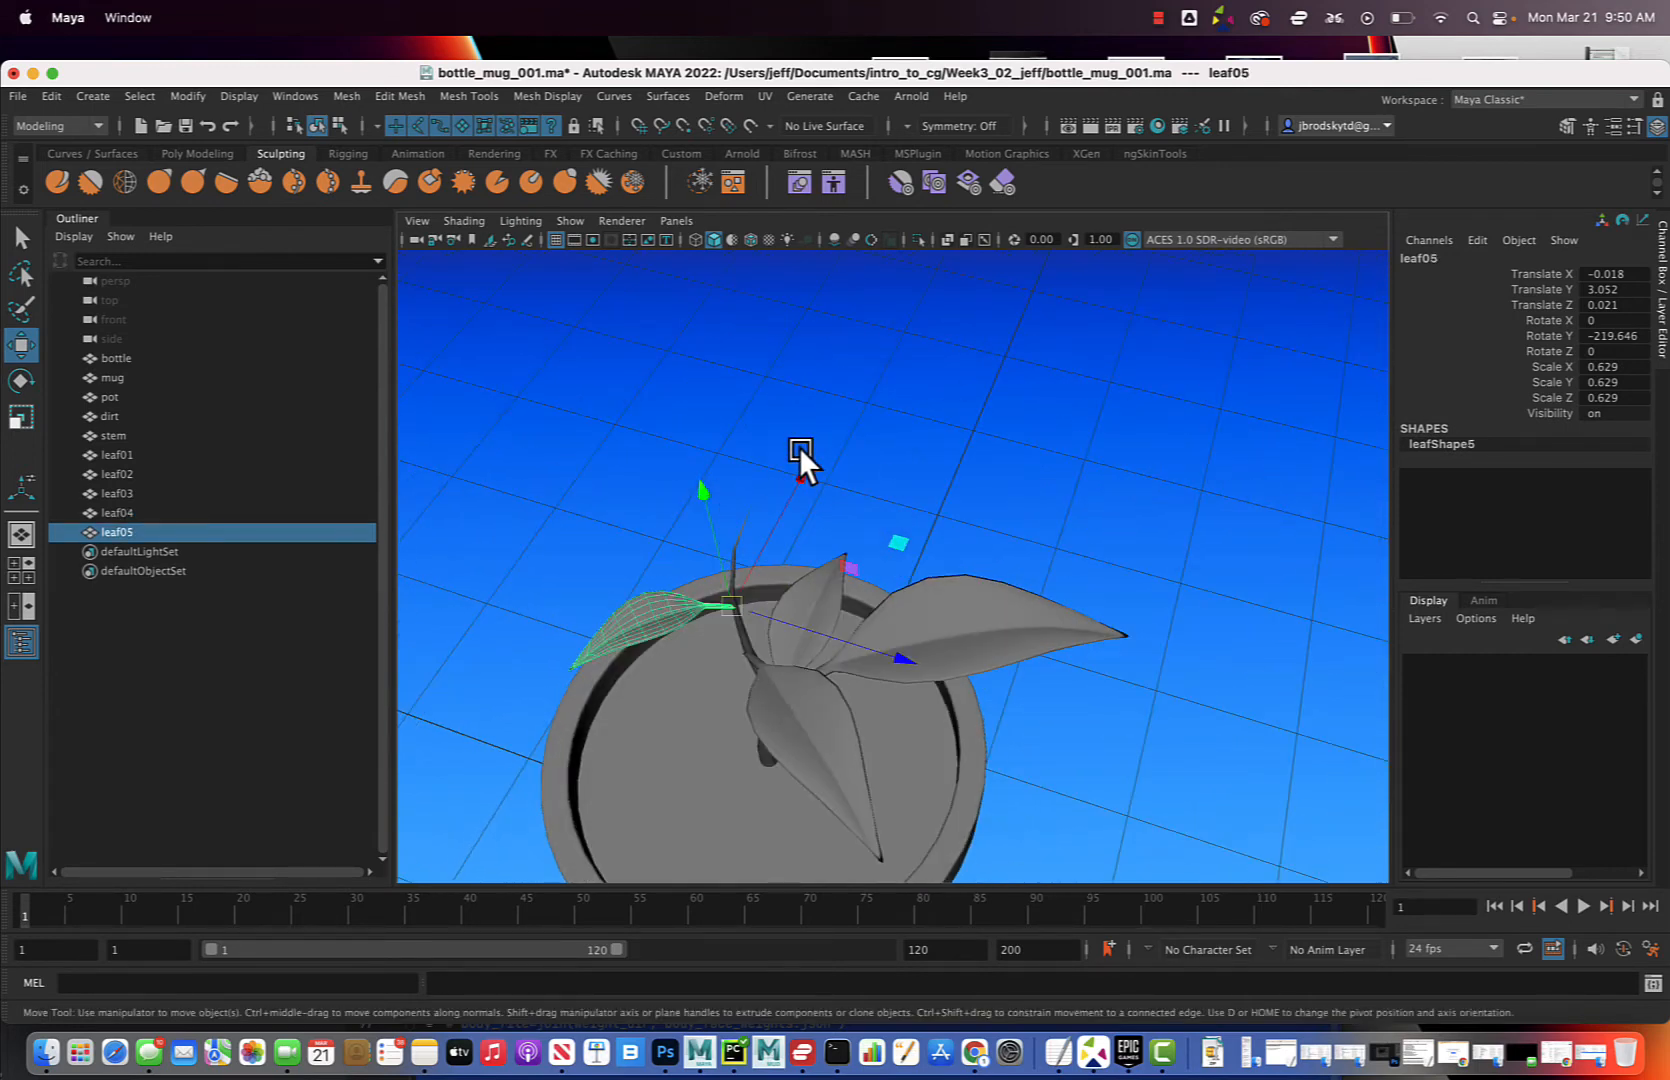
left_click_drag(736, 606, 686, 480)
middle_click_drag(755, 469, 743, 557, "alt")
scroll(785, 580, "up", 10)
left_click_drag(743, 556, 825, 546, "alt")
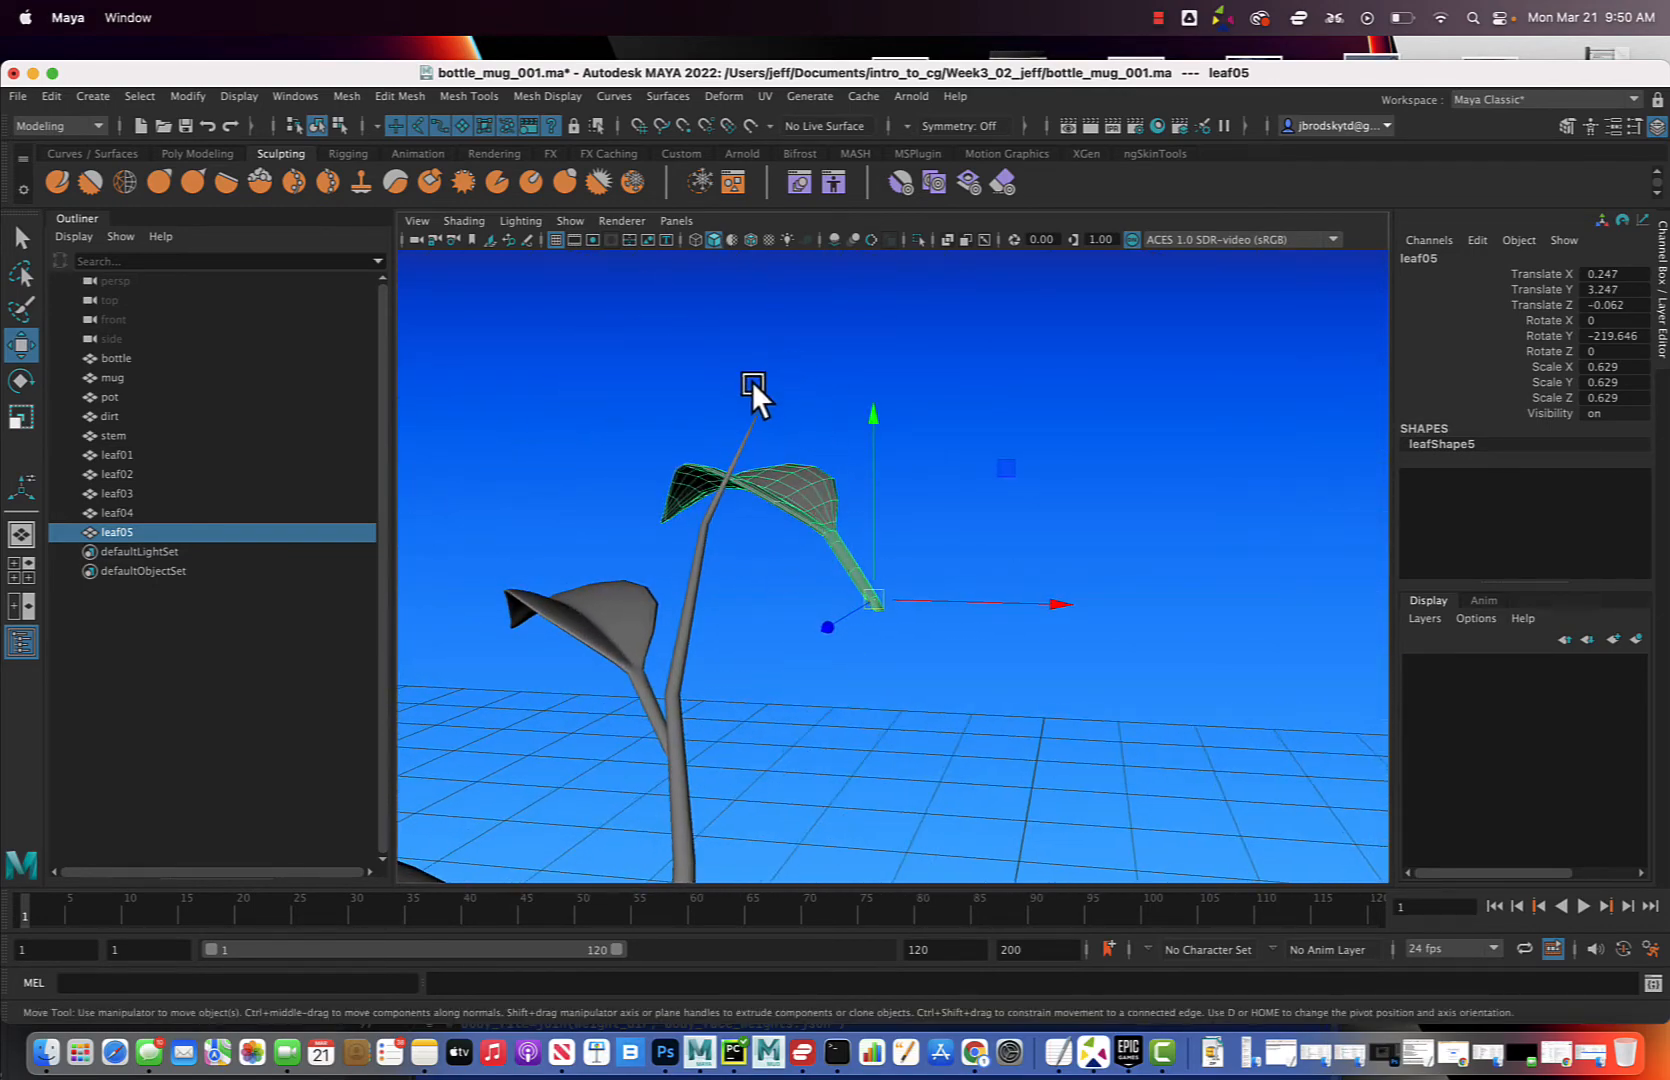
left_click_drag(877, 620, 848, 492)
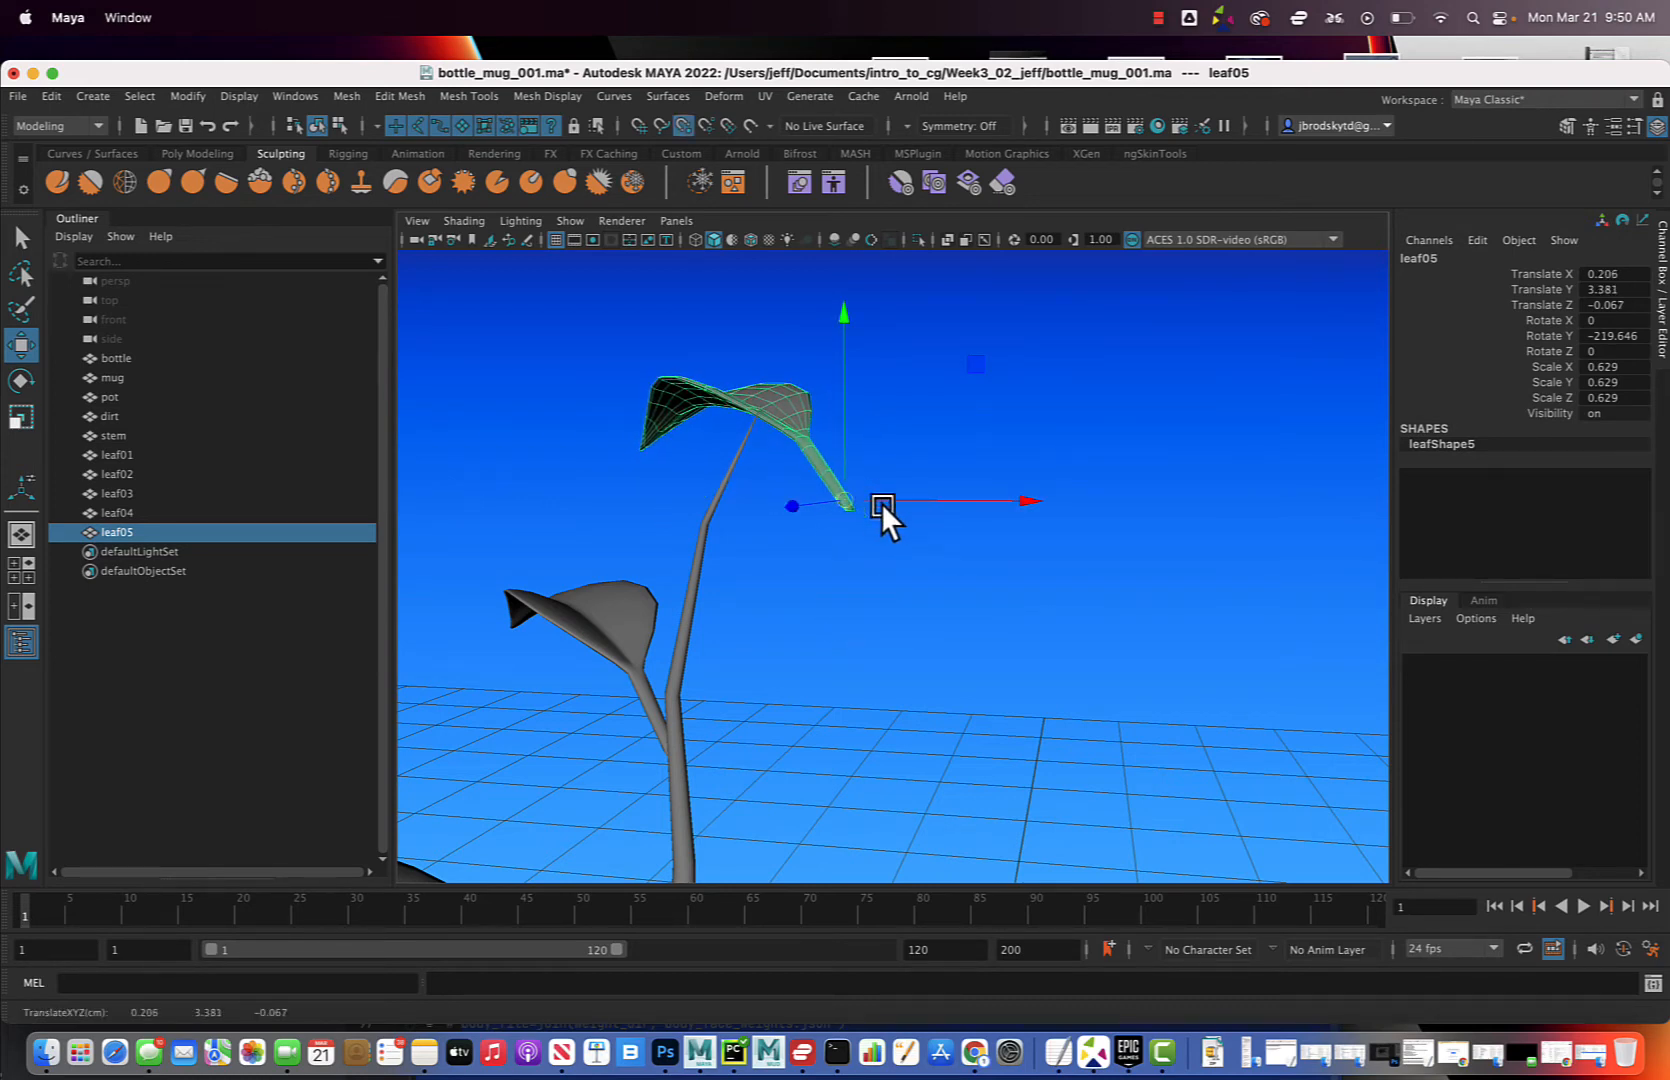
Snap leaf05's stalk end to the point at the stem's tip, at about X 0.153, Y 3.52, Z 0.088
left_click(685, 127)
left_click(685, 127)
left_click(685, 127)
left_click(684, 128)
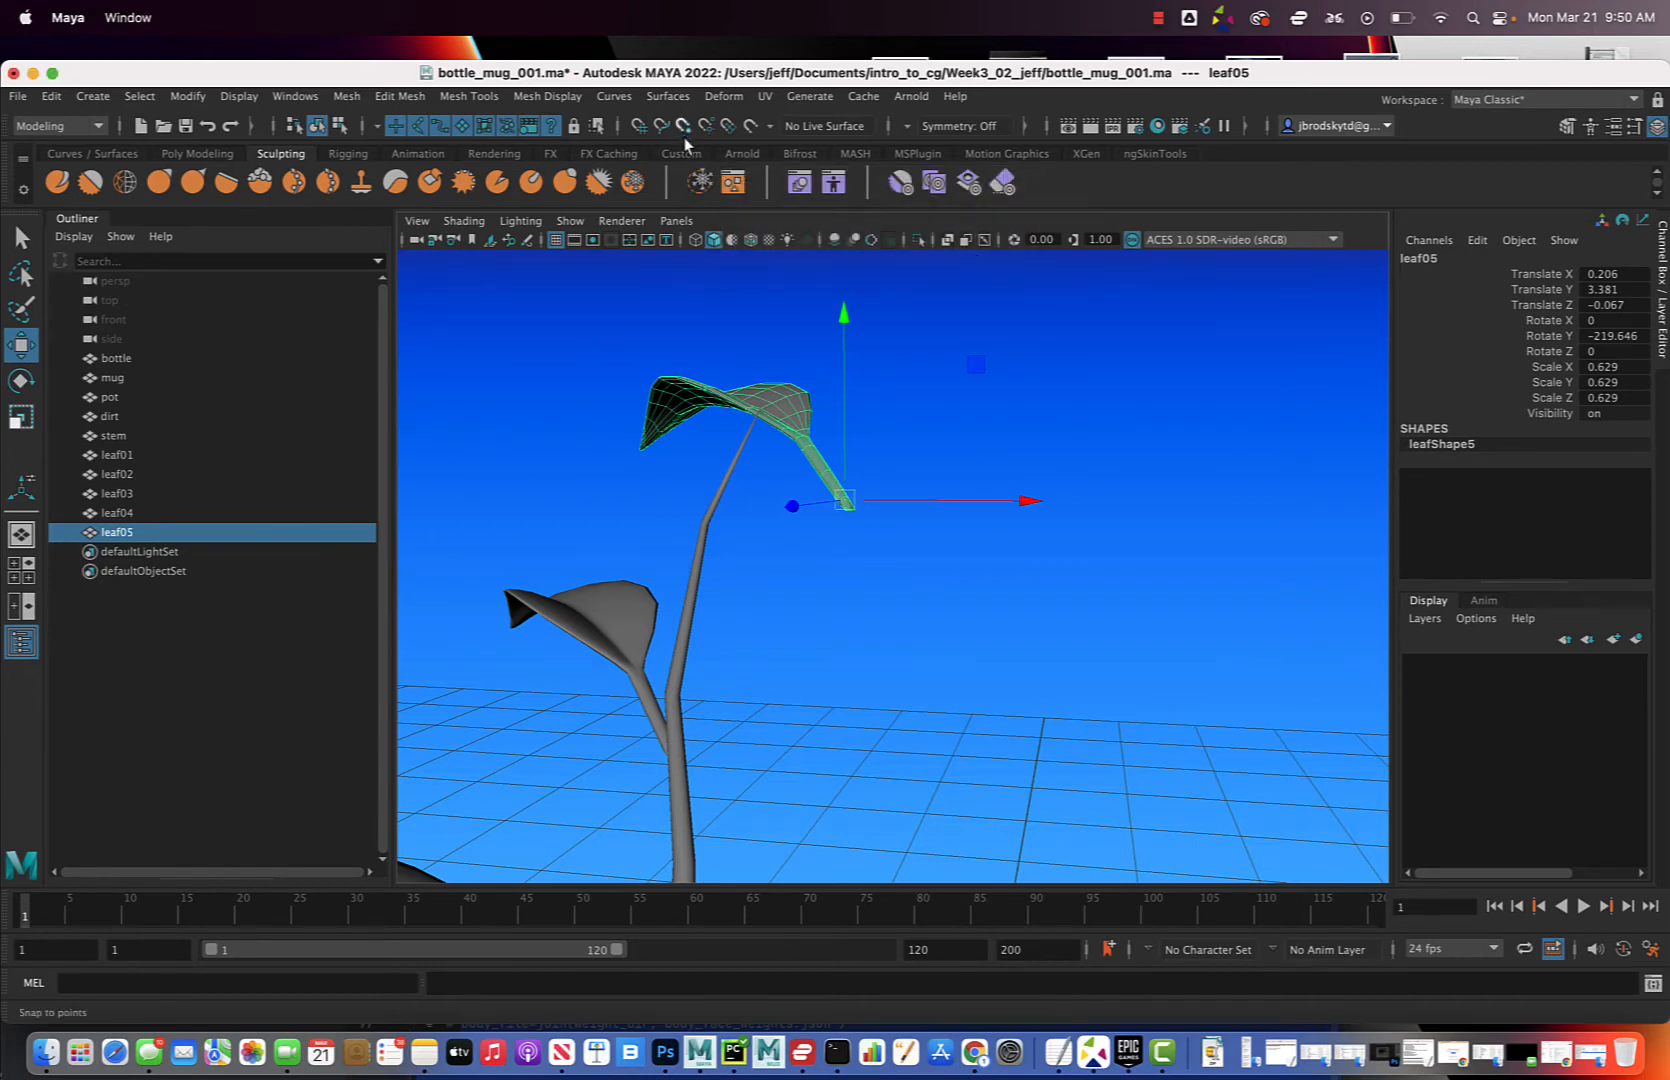
key("v")
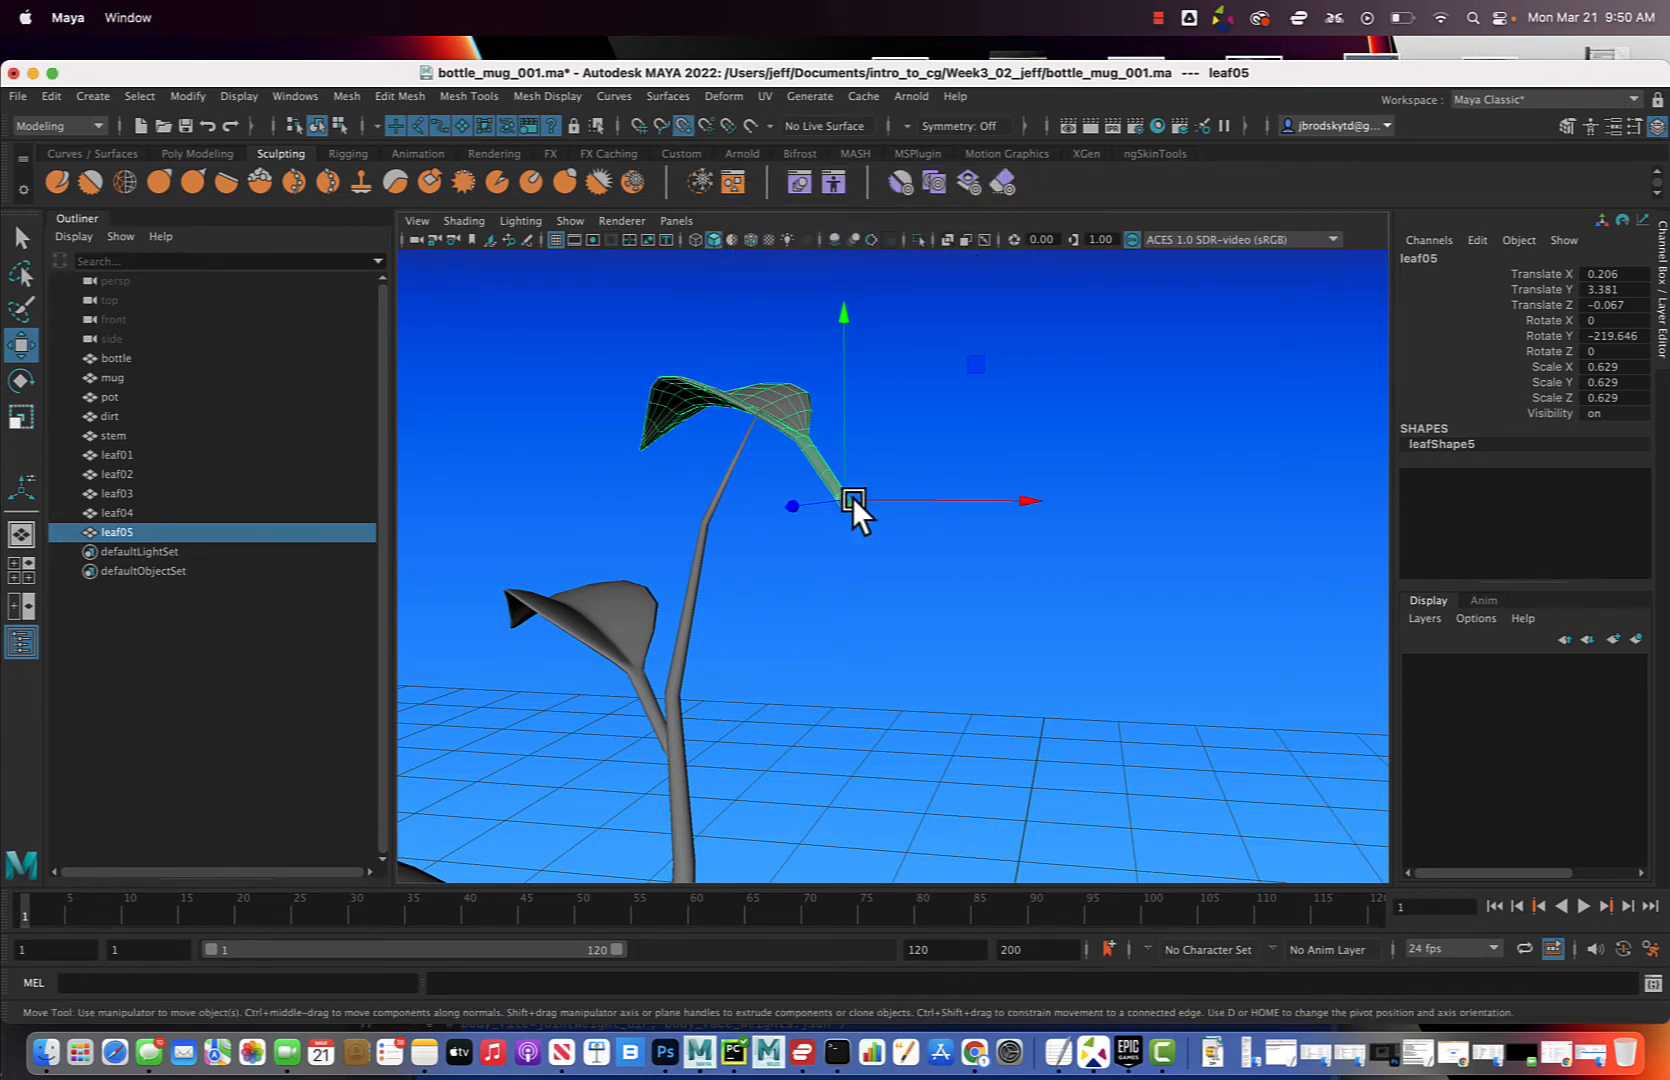
left_click_drag(852, 498, 741, 649)
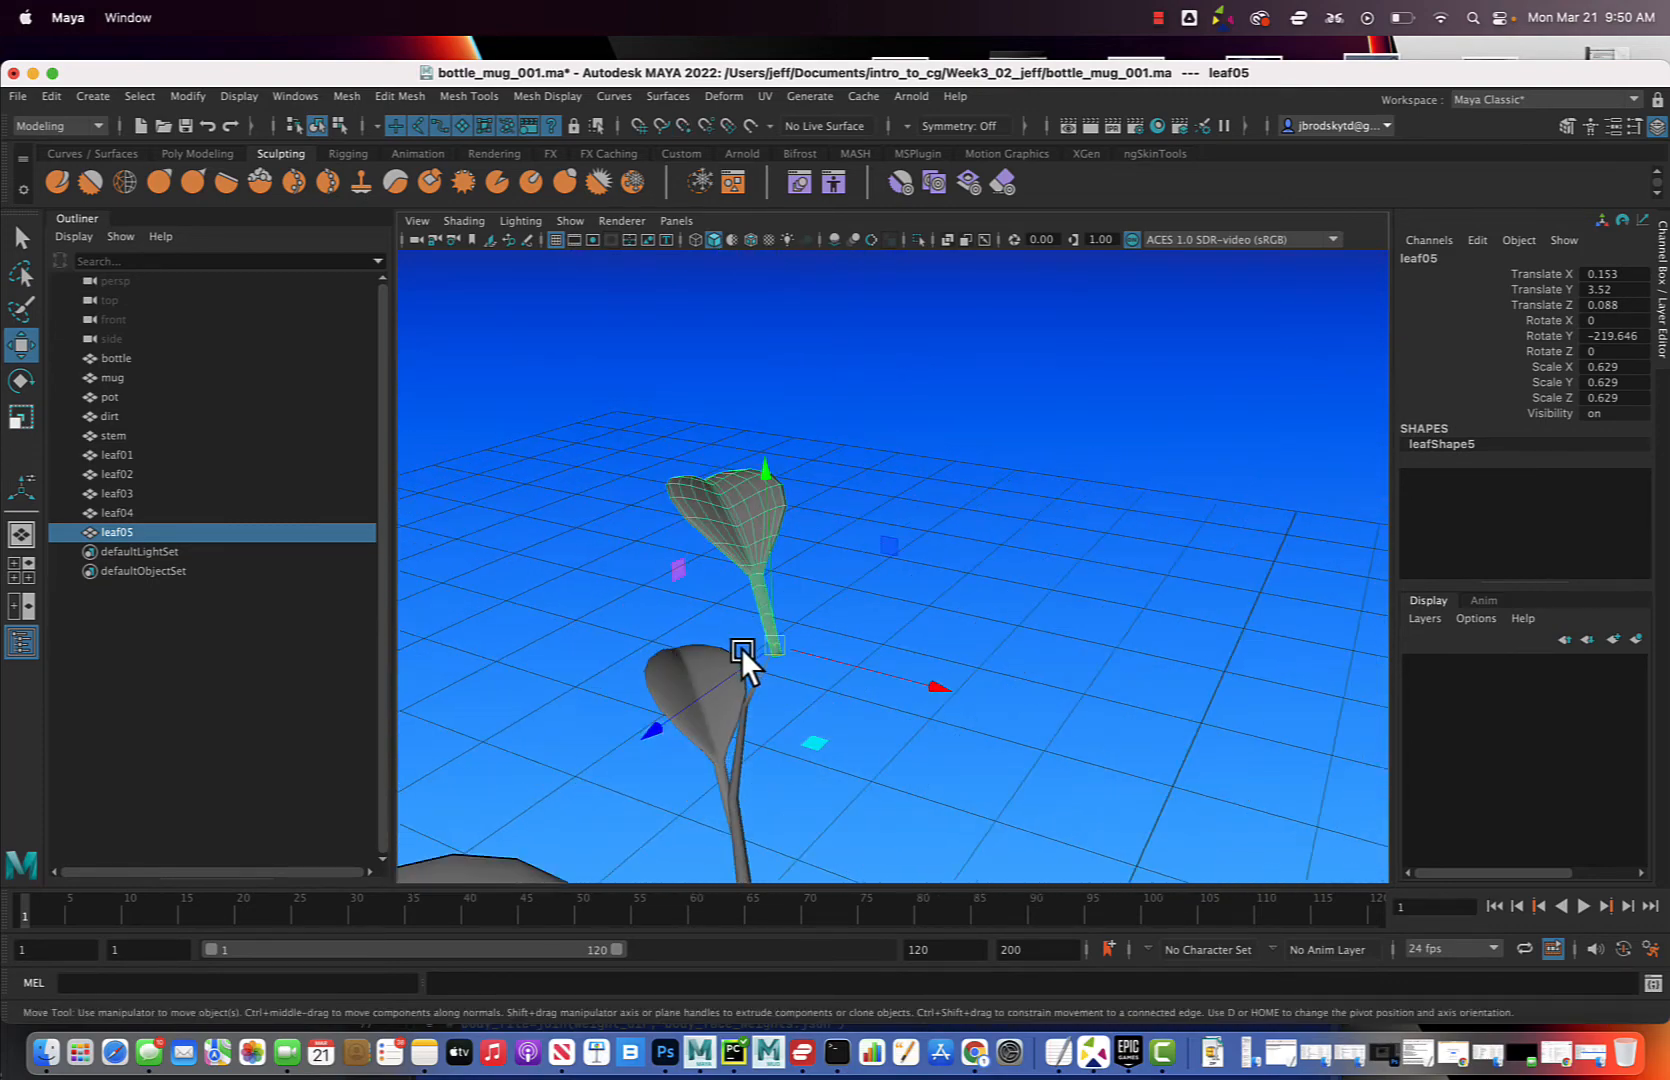
Rotate leaf05 around the stem's tip to about -374.4° in Rotate Y
key("r")
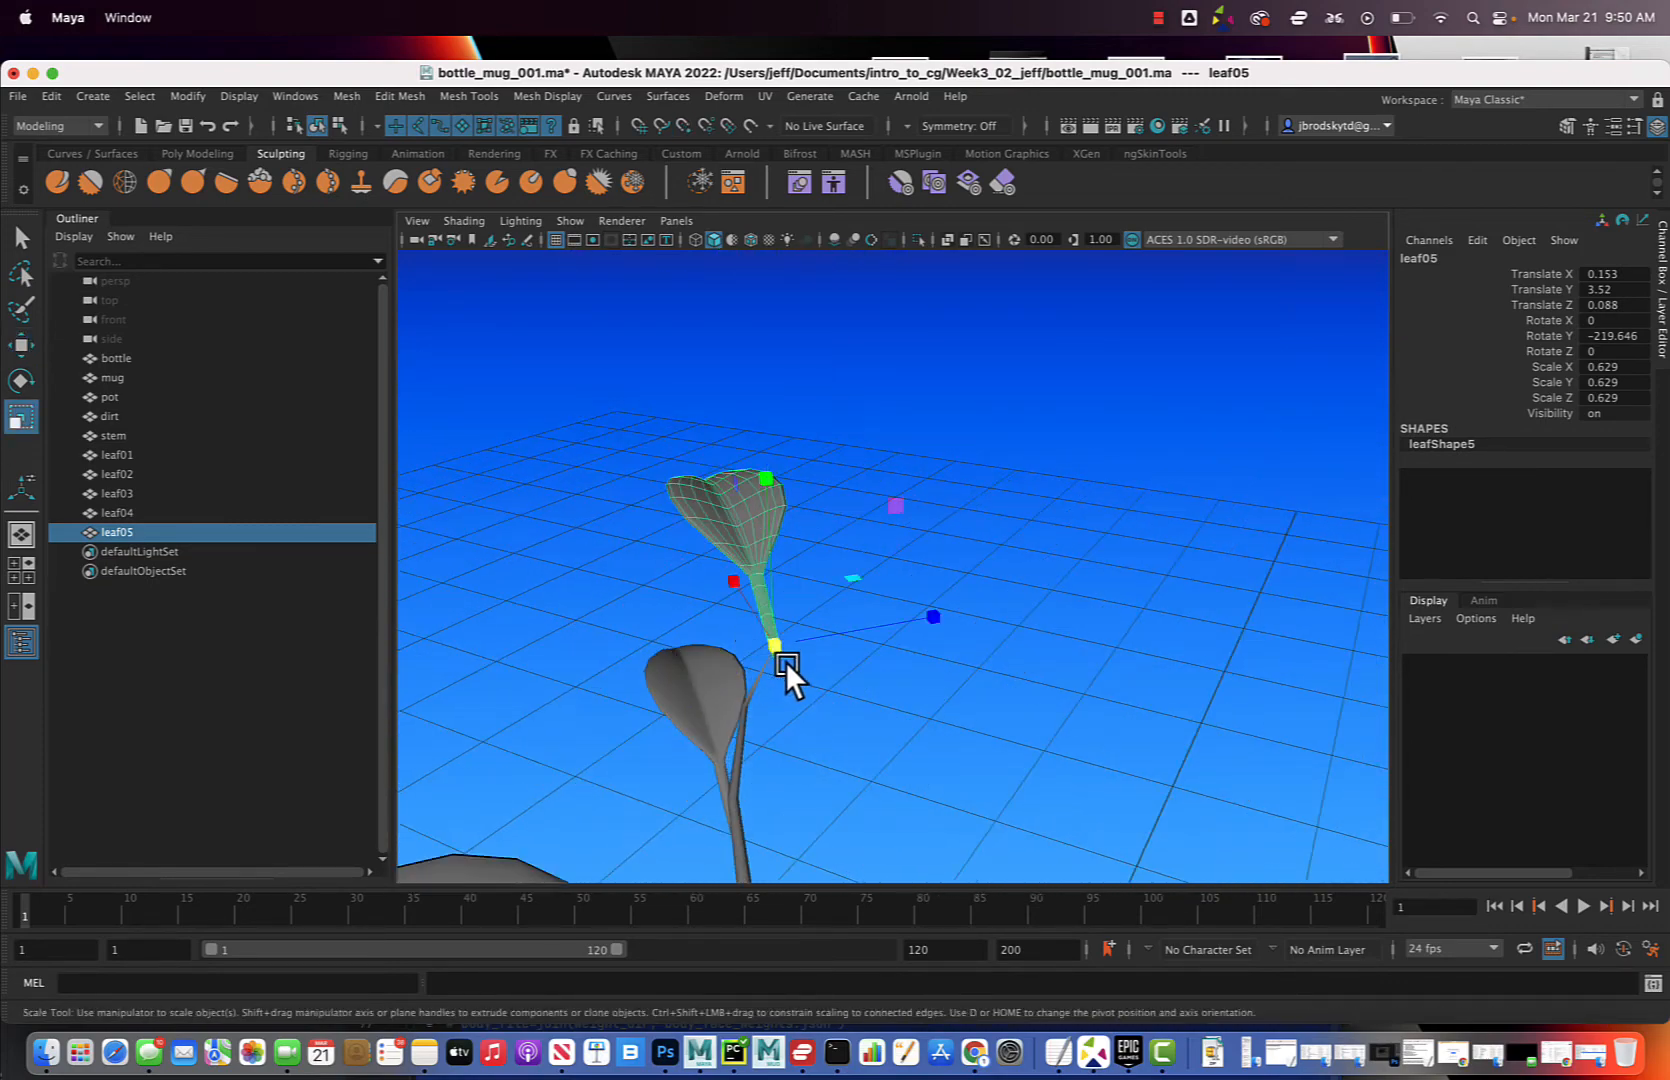
key("e")
left_click_drag(880, 718, 431, 636)
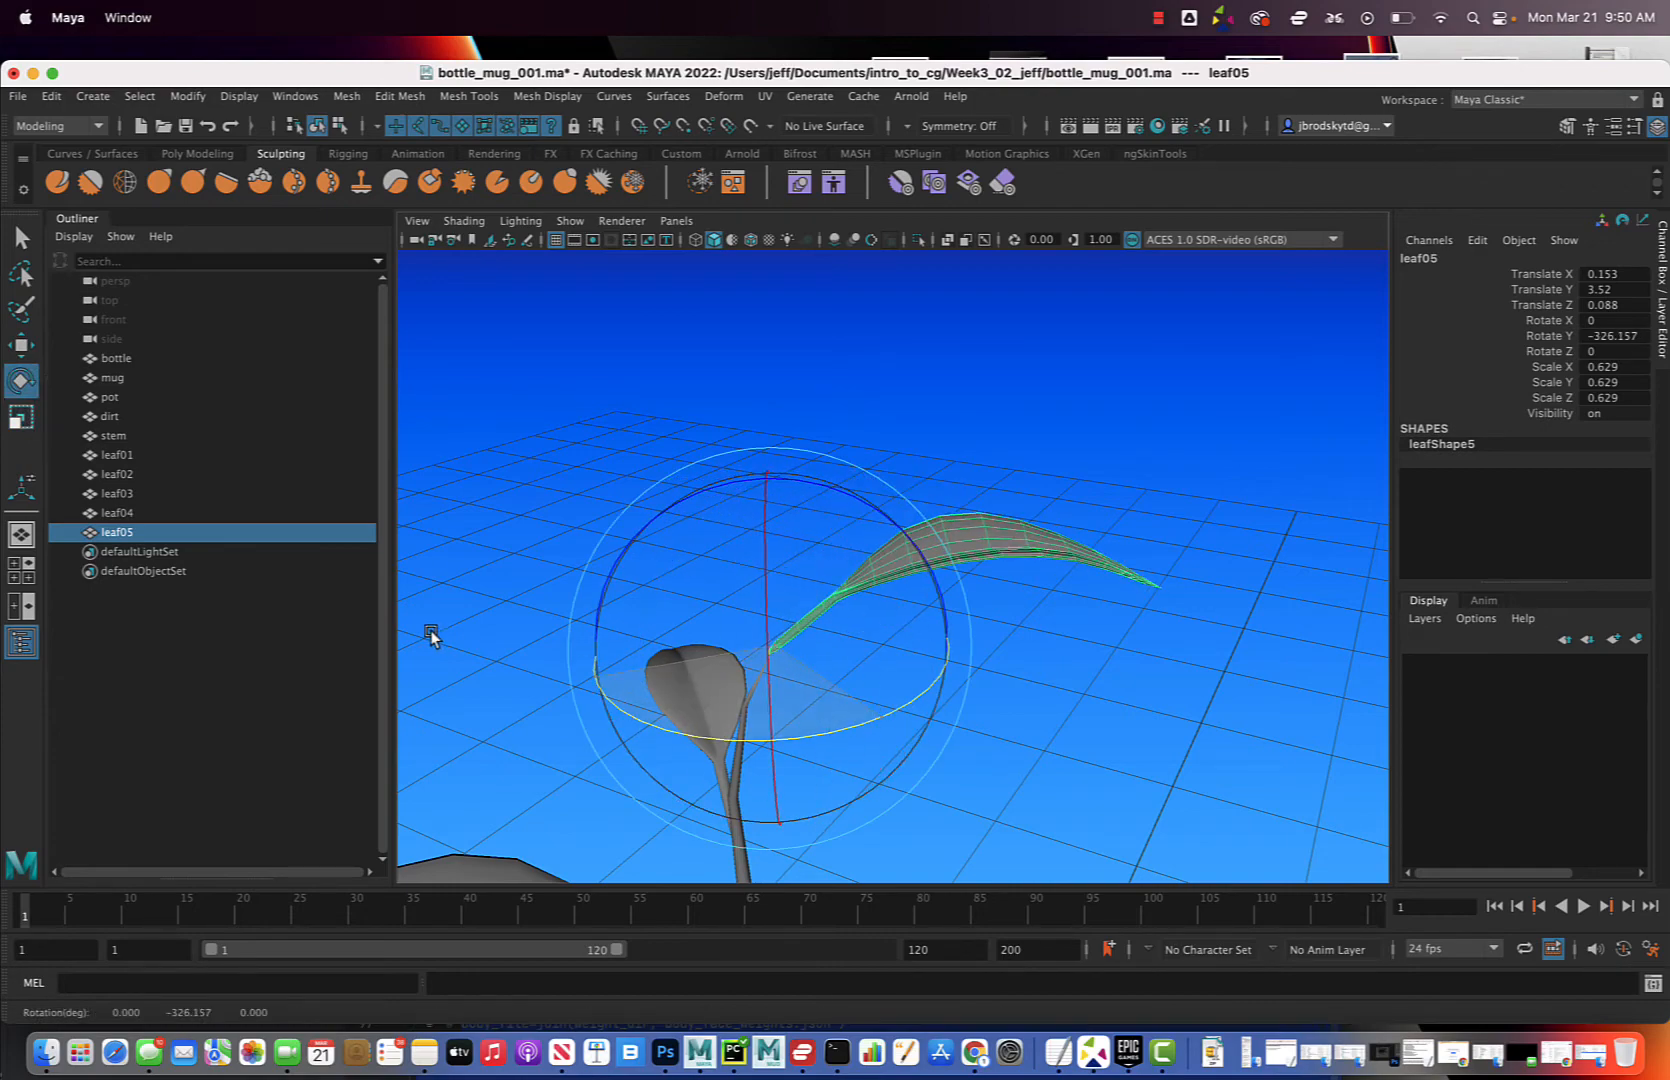
left_click_drag(840, 576, 923, 631, "alt")
middle_click_drag(859, 670, 858, 670, "alt")
left_click_drag(858, 671, 795, 735, "alt")
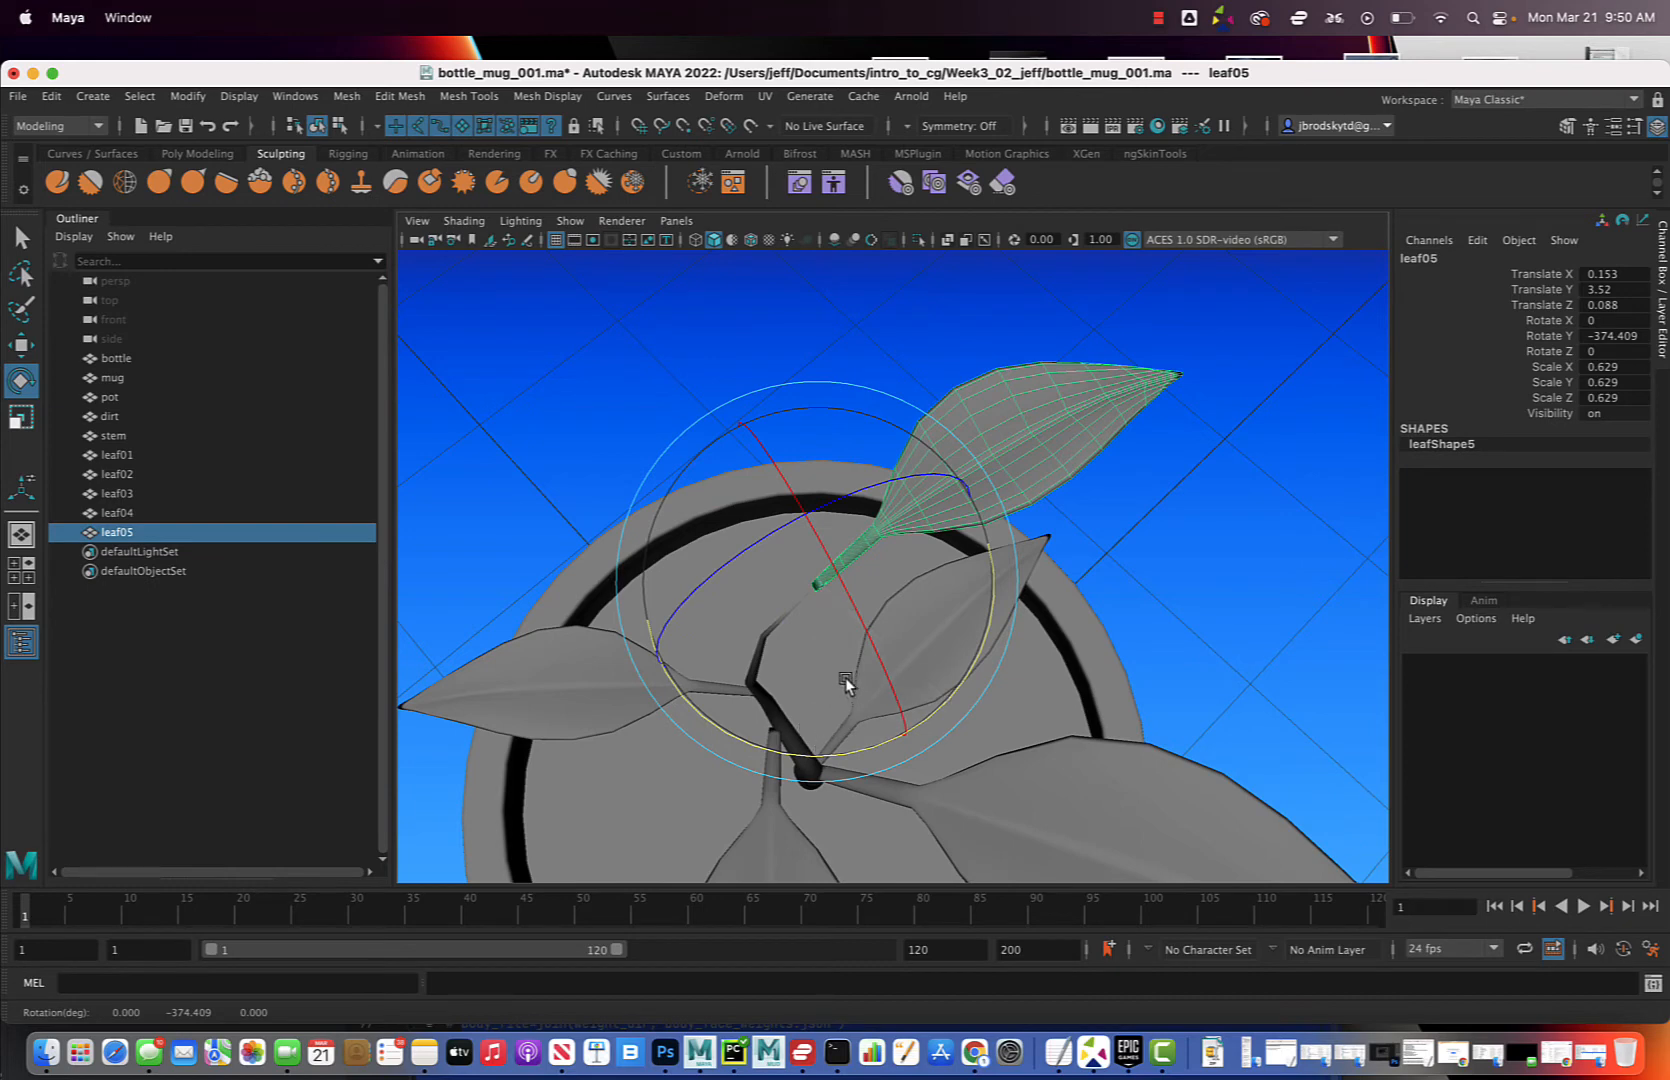
key("r")
left_click_drag(802, 512, 627, 615)
key("super+z")
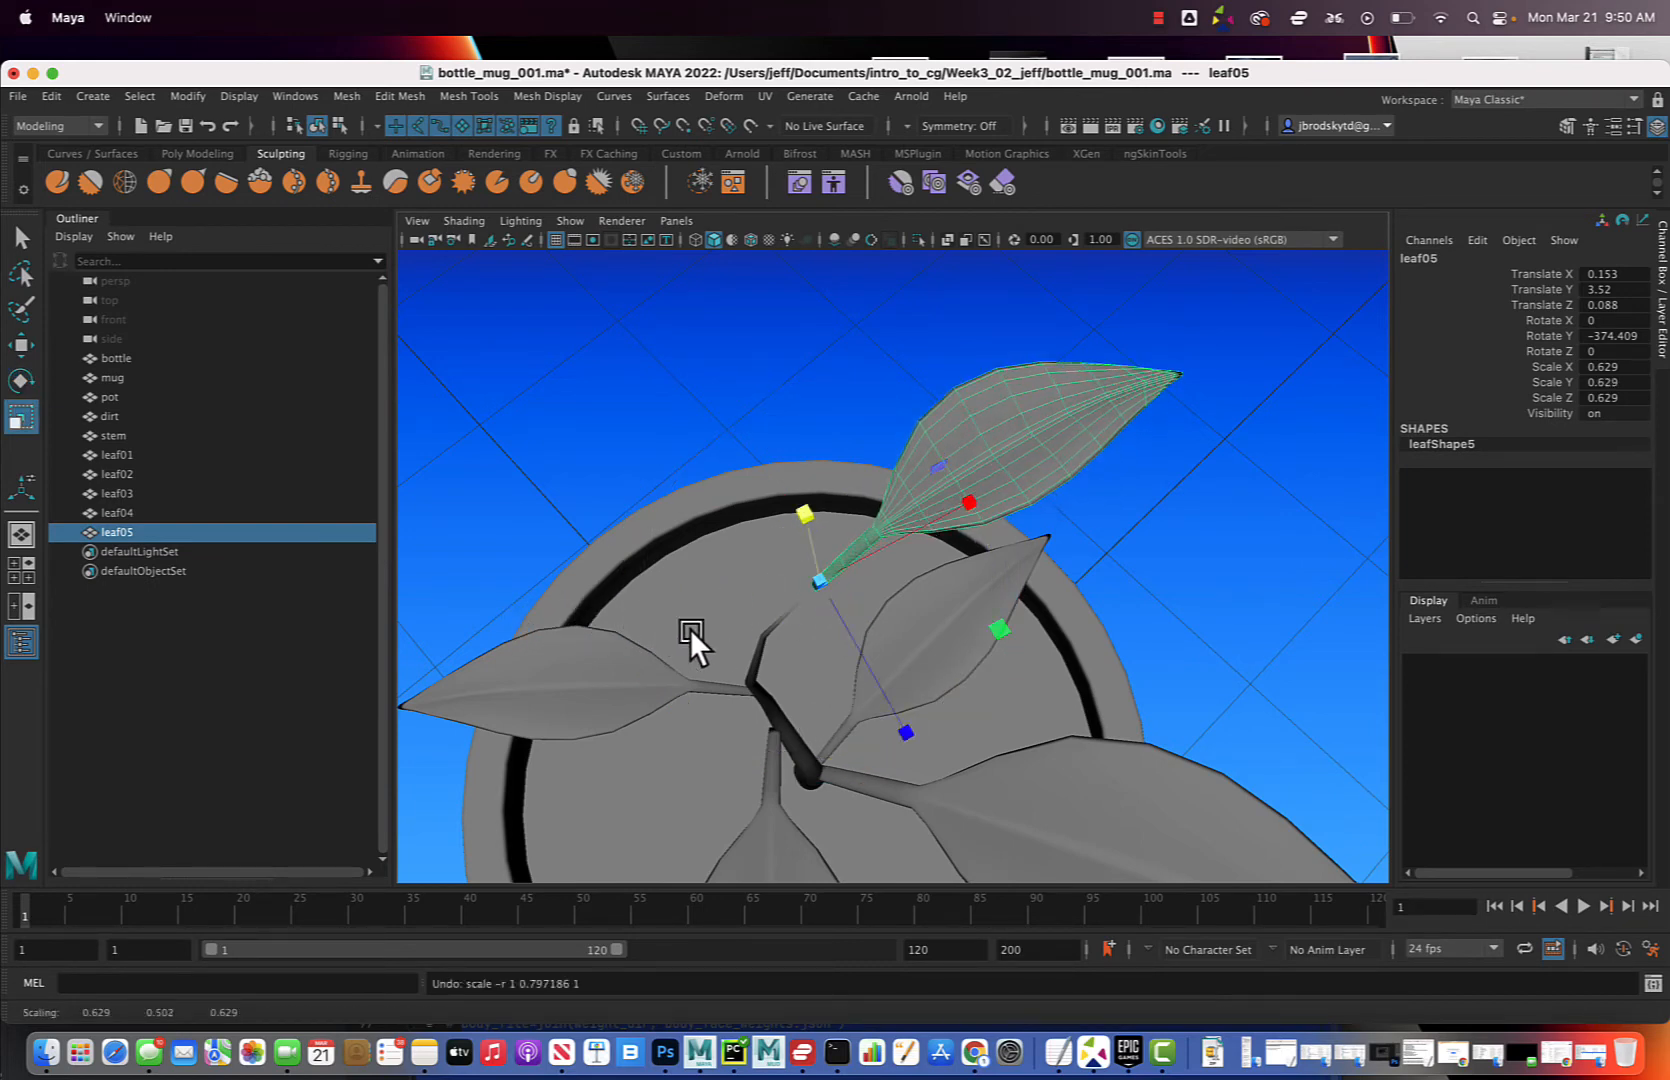
Scale leaf05 down uniformly to about 0.211 at the stem's tip
key("super+space")
left_click_drag(885, 647, 529, 612, "alt")
middle_click_drag(706, 654, 866, 613, "alt")
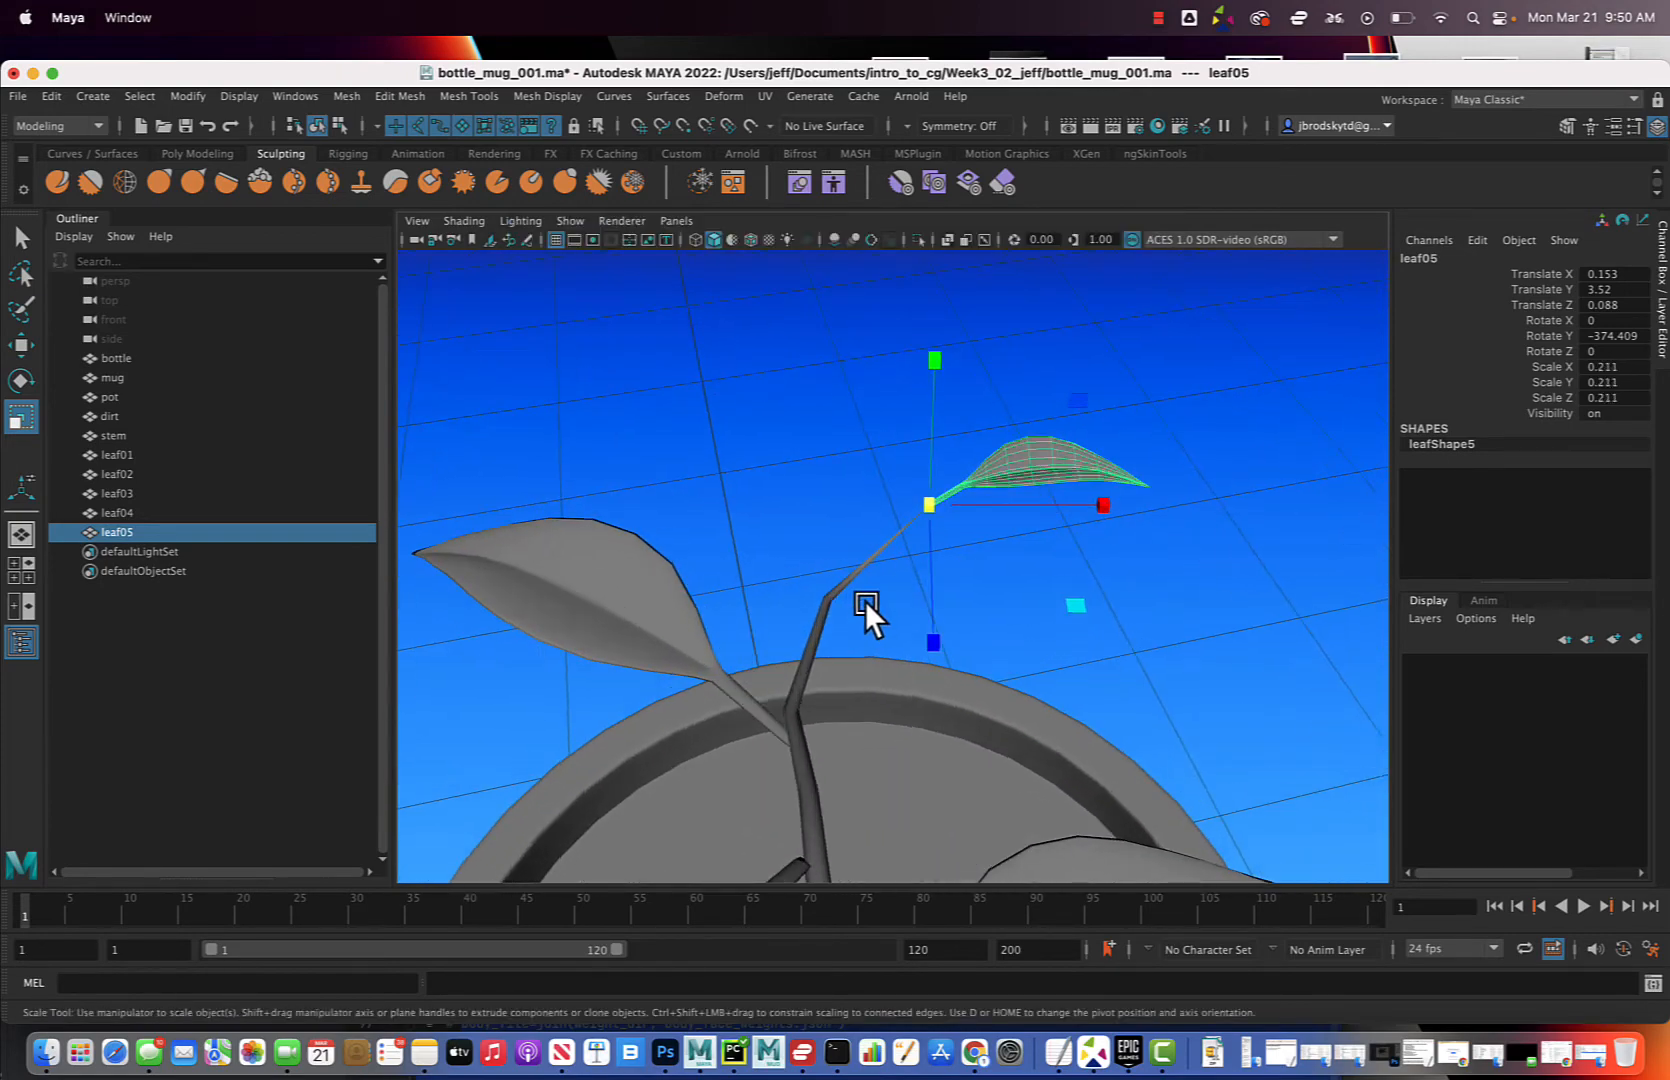
scroll(868, 608, "up", 5)
scroll(868, 608, "down", 3)
scroll(868, 608, "down", 2)
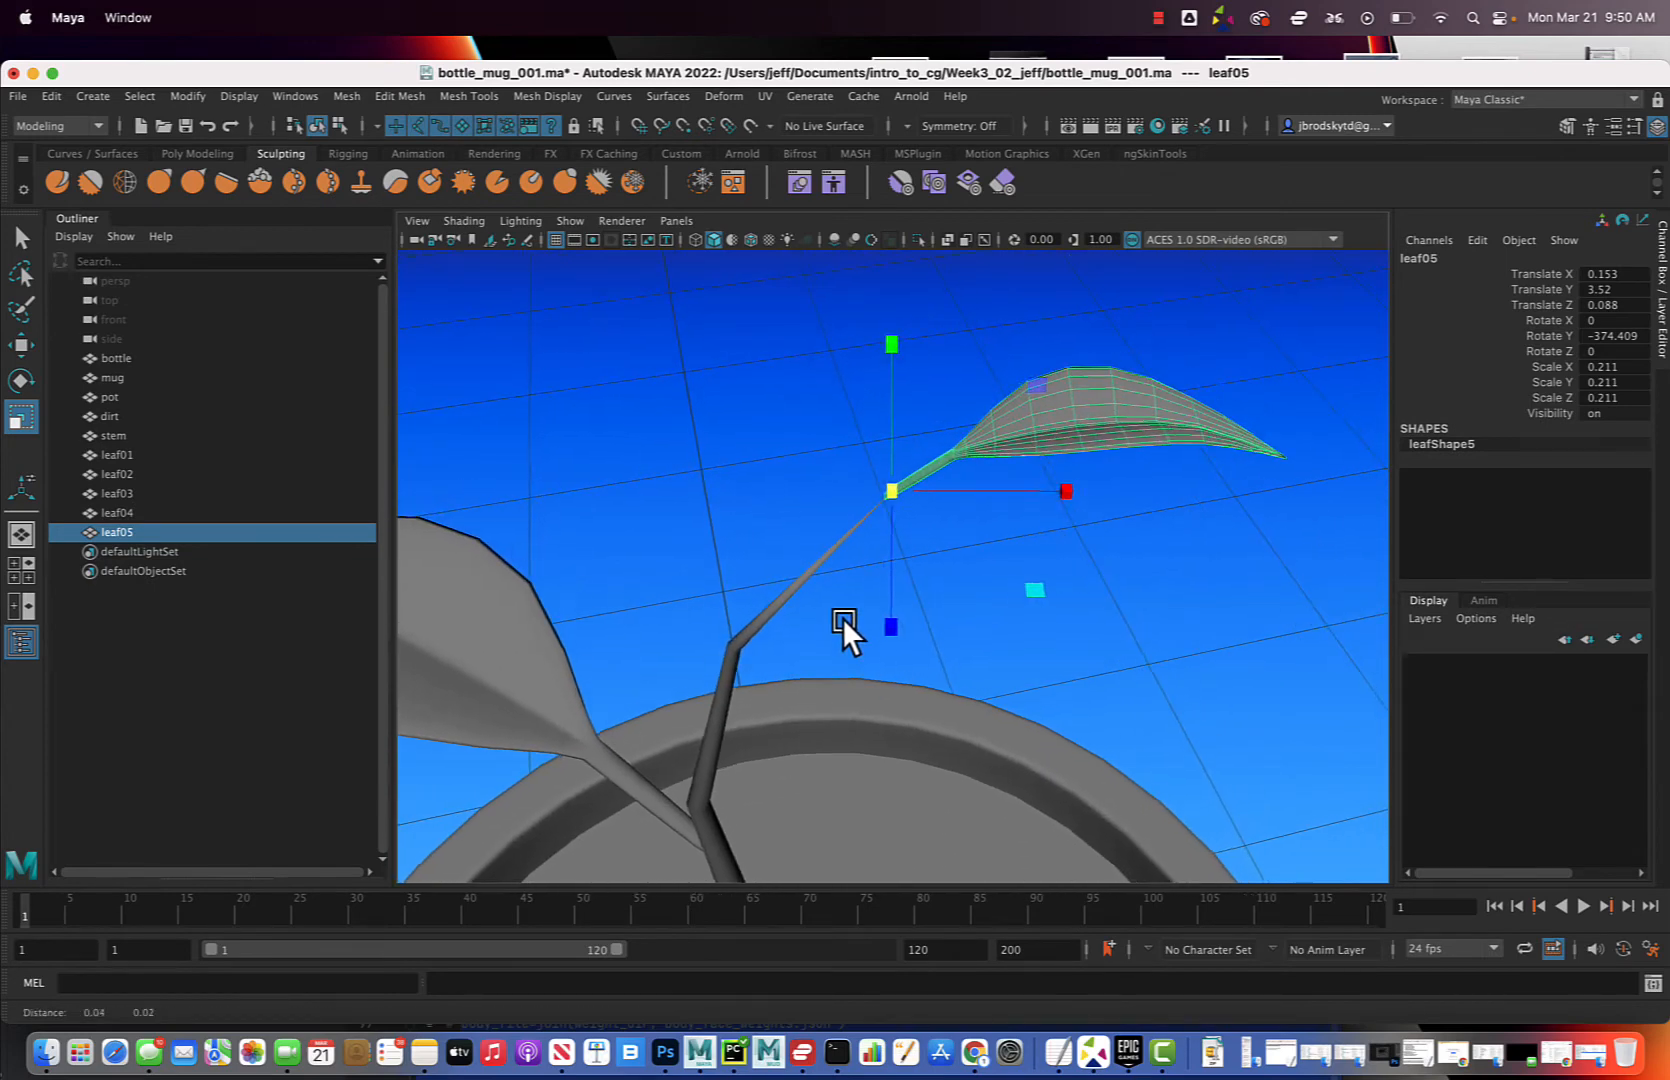
left_click_drag(842, 618, 817, 588, "alt")
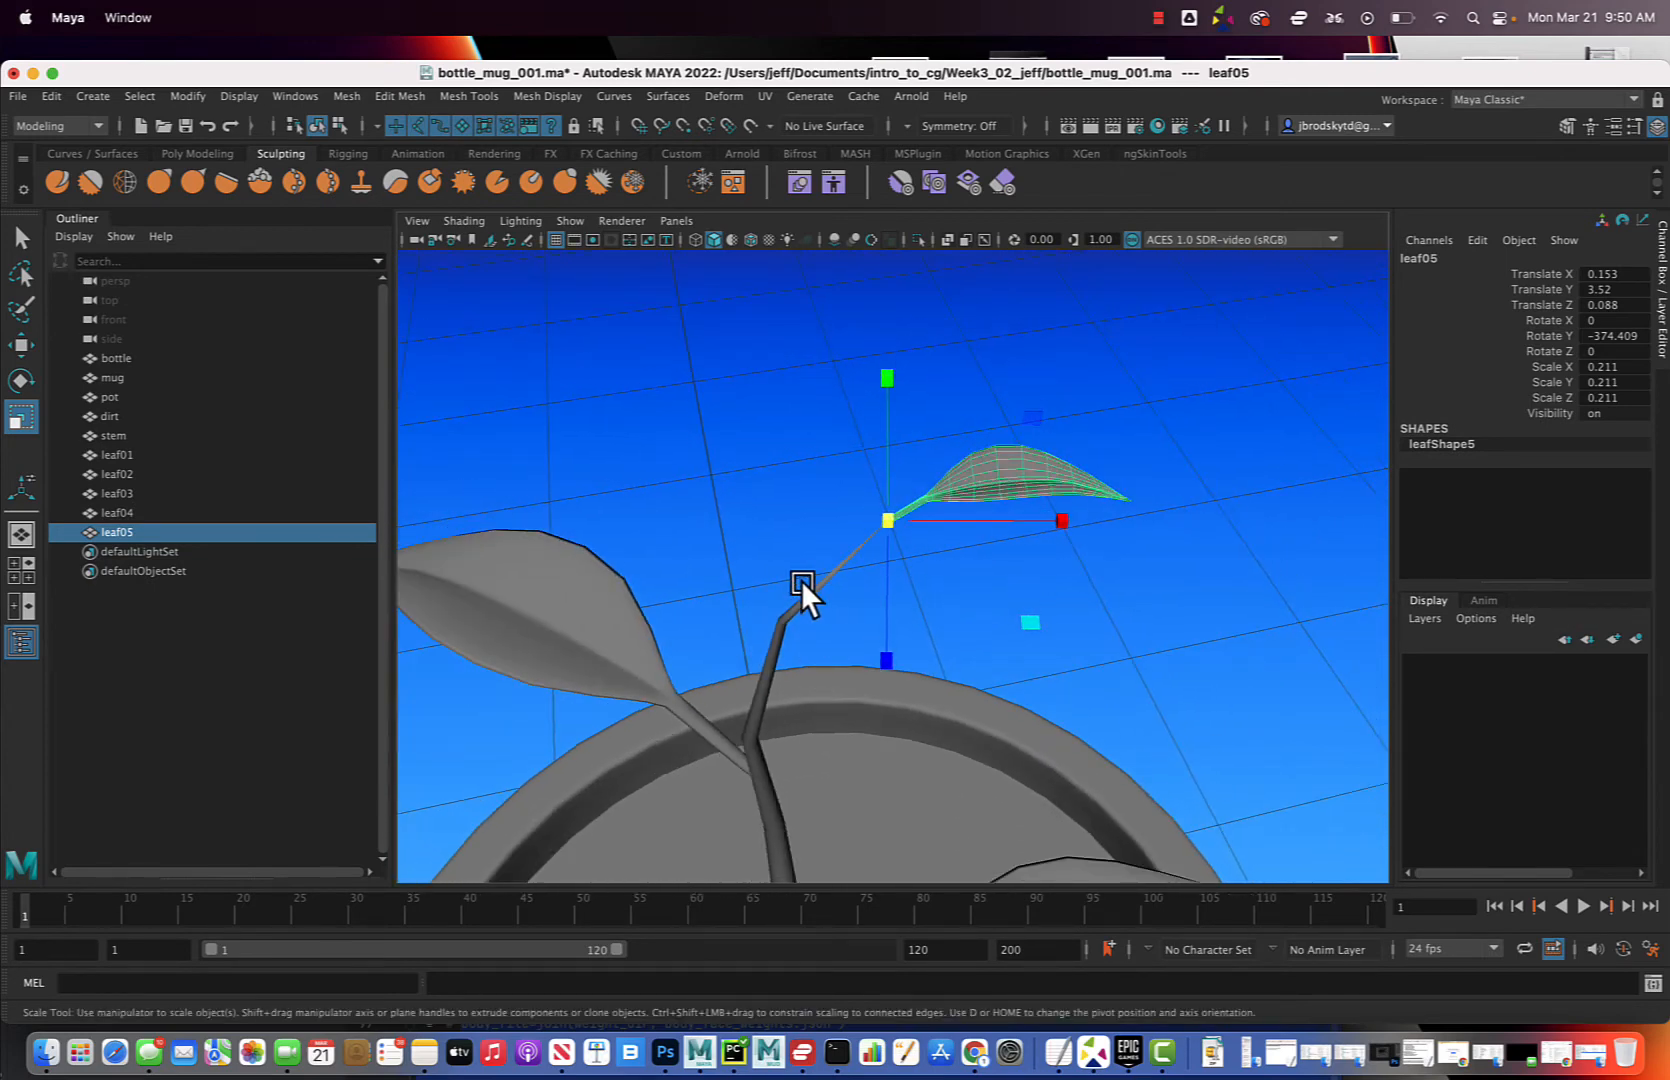
Apply Smooth to the stem mesh with 1 division, then deselect it
left_click(798, 600)
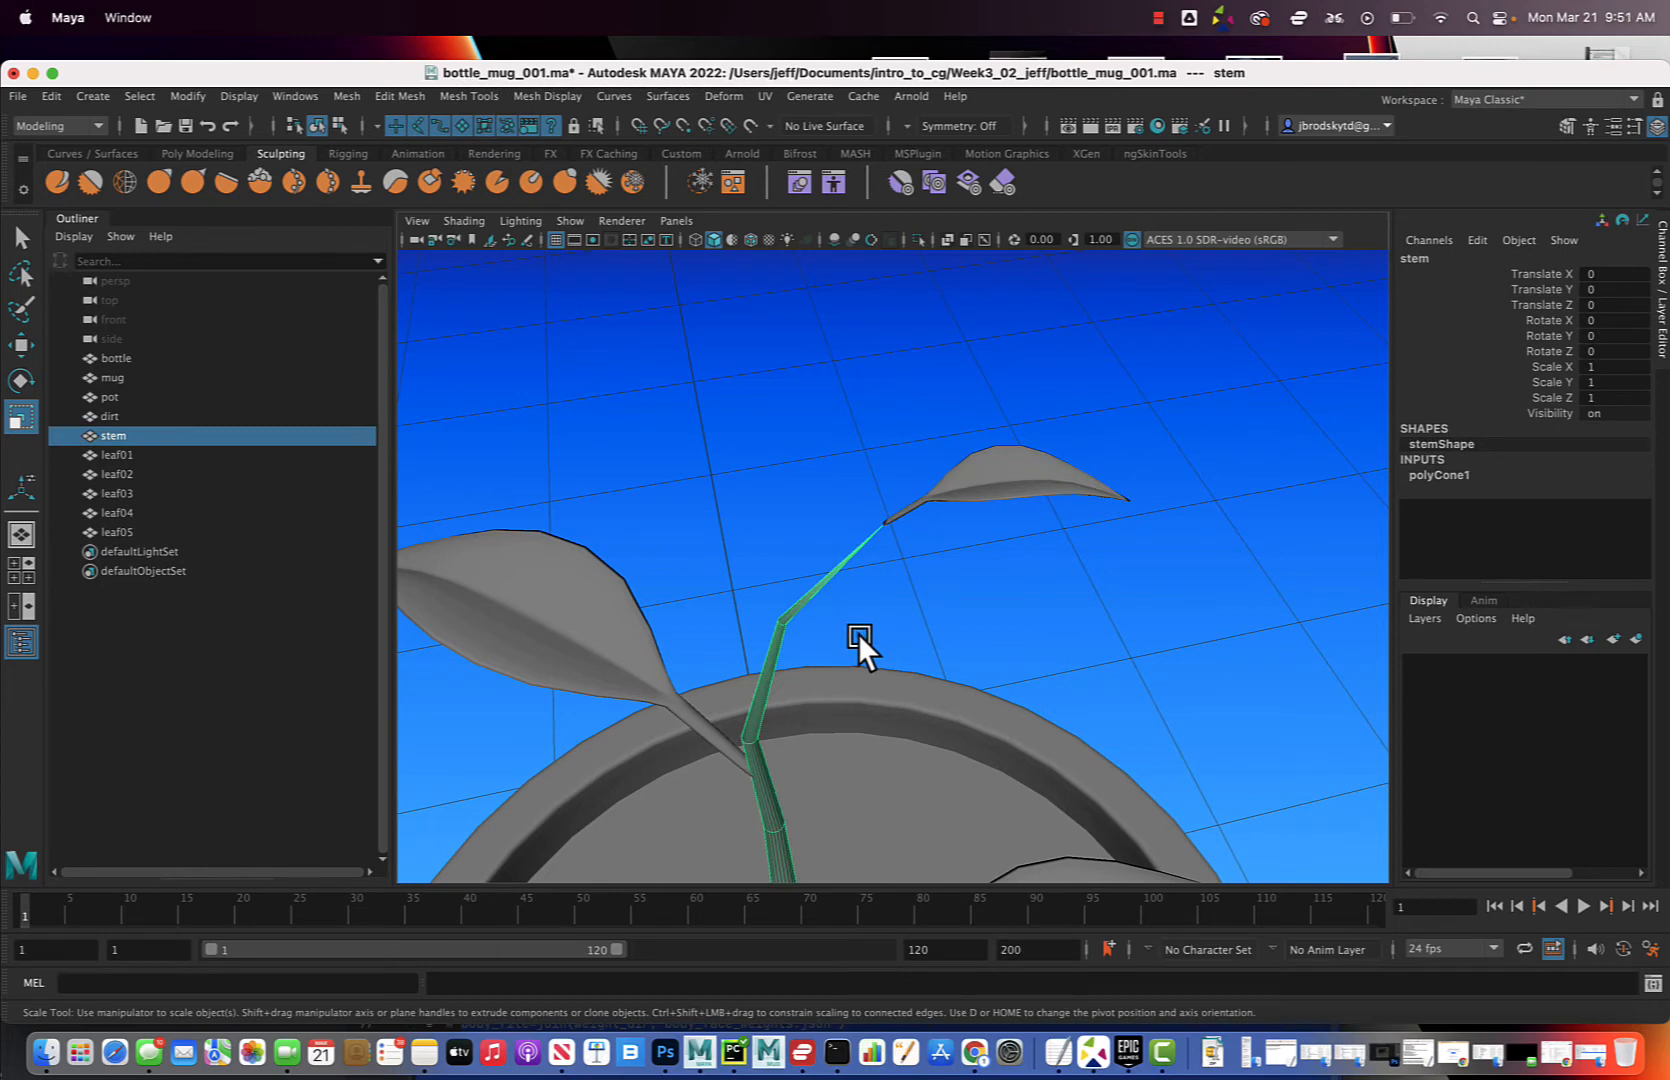
left_click(358, 101)
left_click(436, 319)
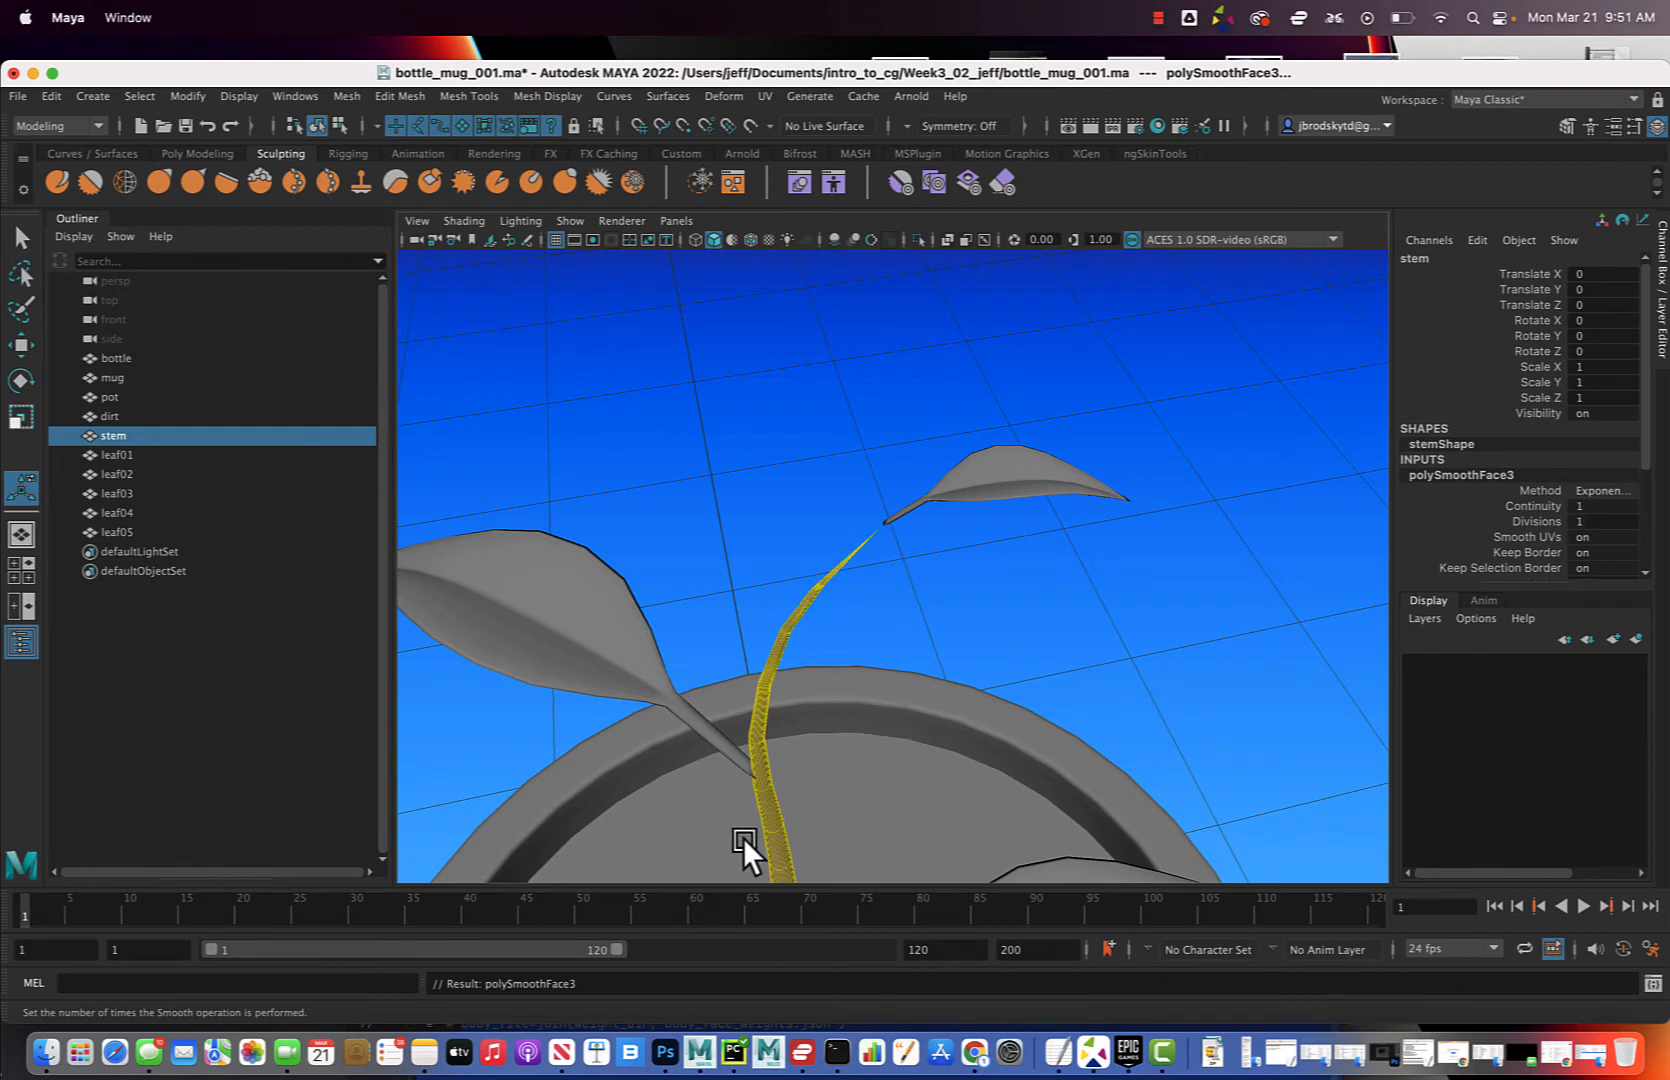
left_click(918, 622)
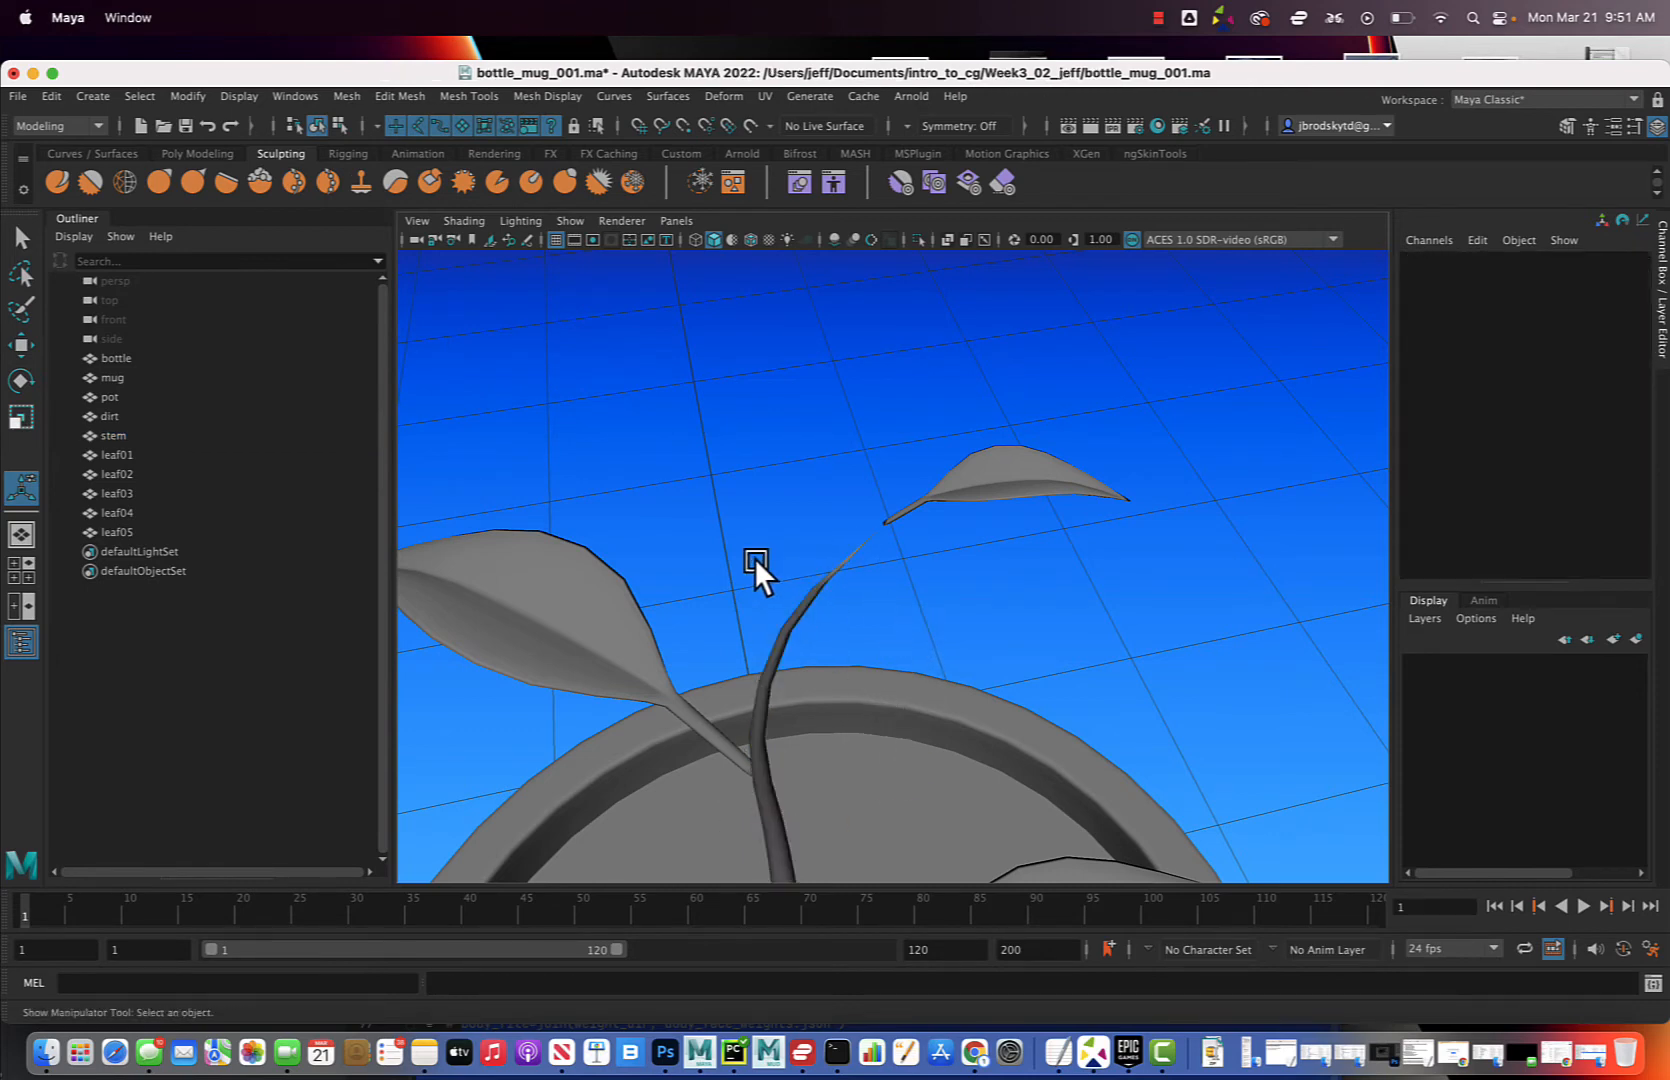
Reposition leaf05 so its stalk meets the smoothed stem's tip, at about X 0.081, Y 3.402, Z 0.057
left_click_drag(757, 571, 915, 593)
left_click(1059, 507)
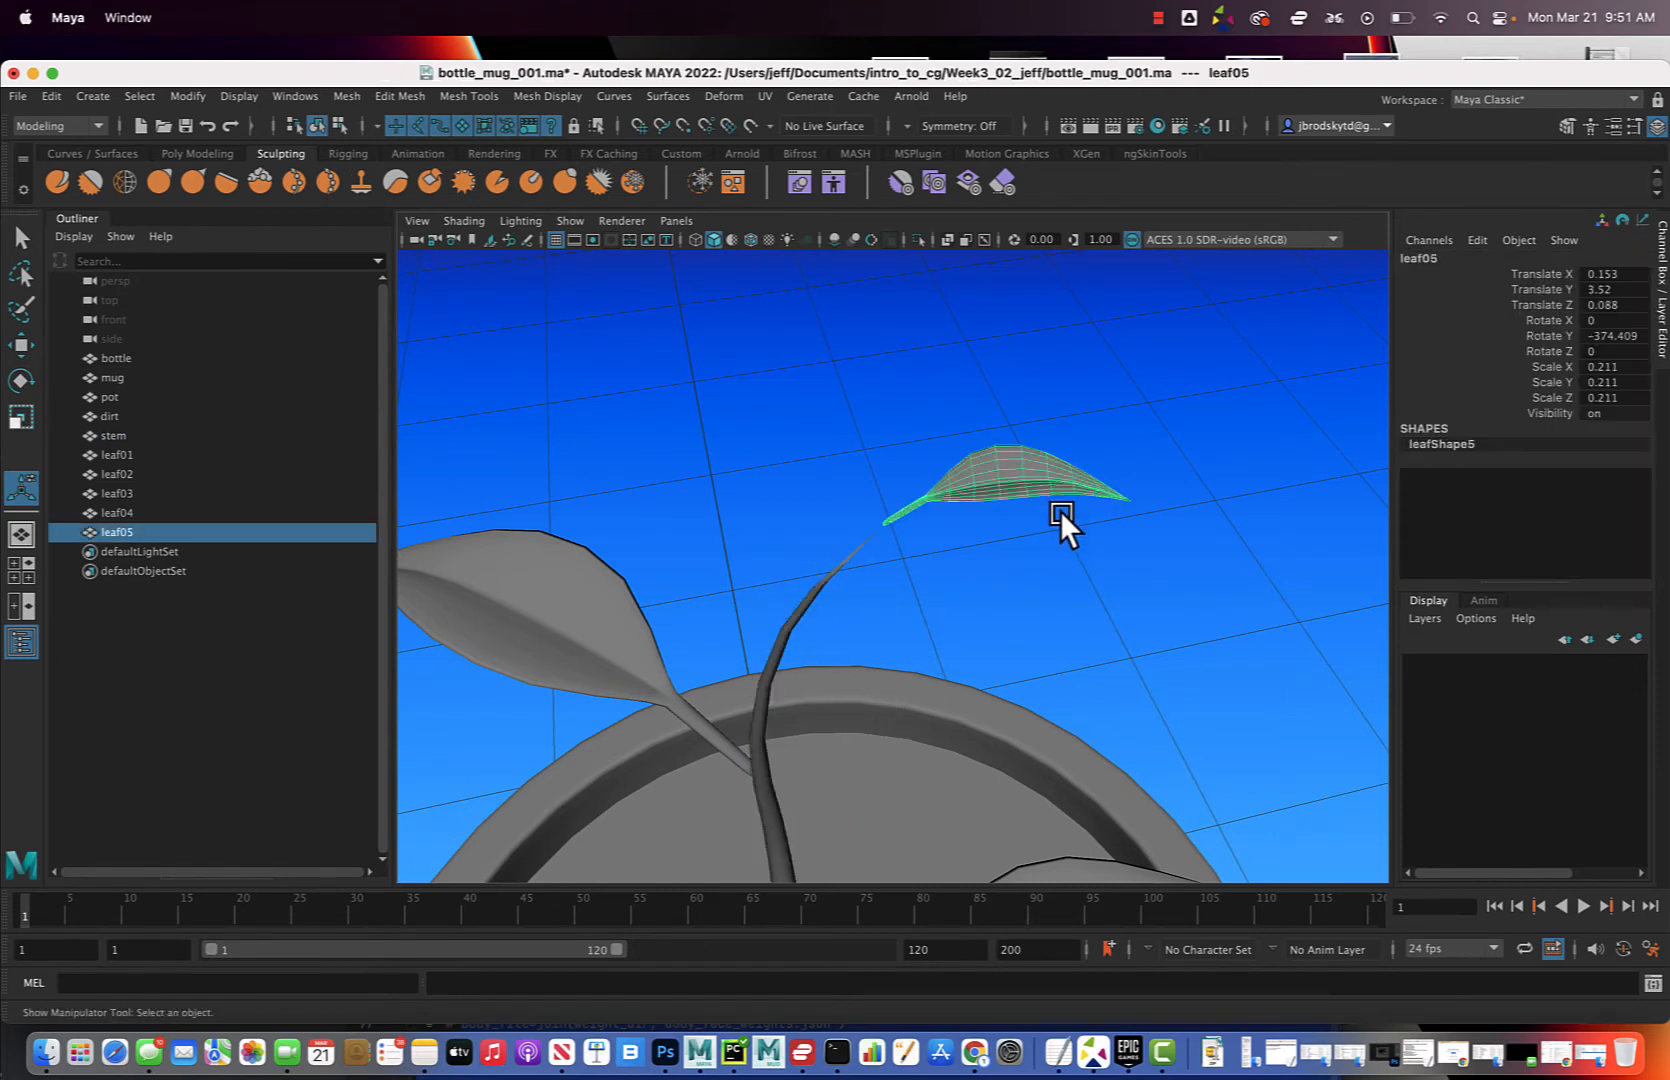
key("w")
left_click_drag(889, 521, 933, 632)
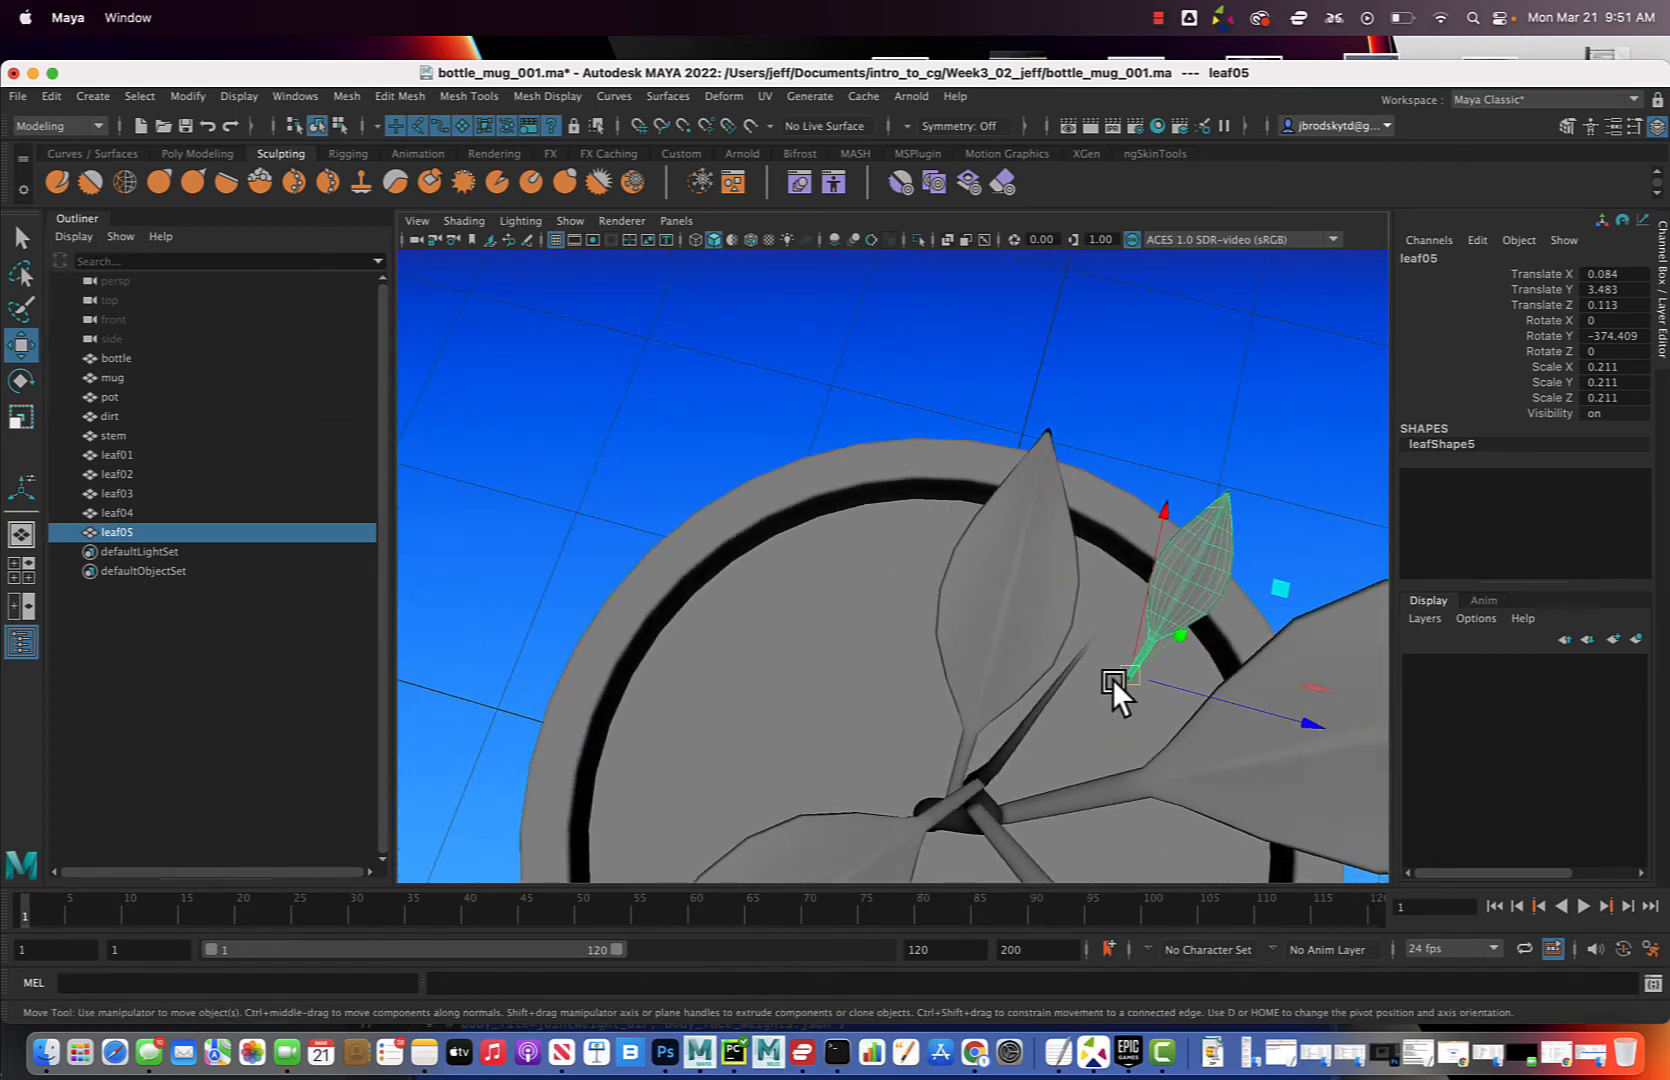
left_click_drag(1116, 675, 1025, 655)
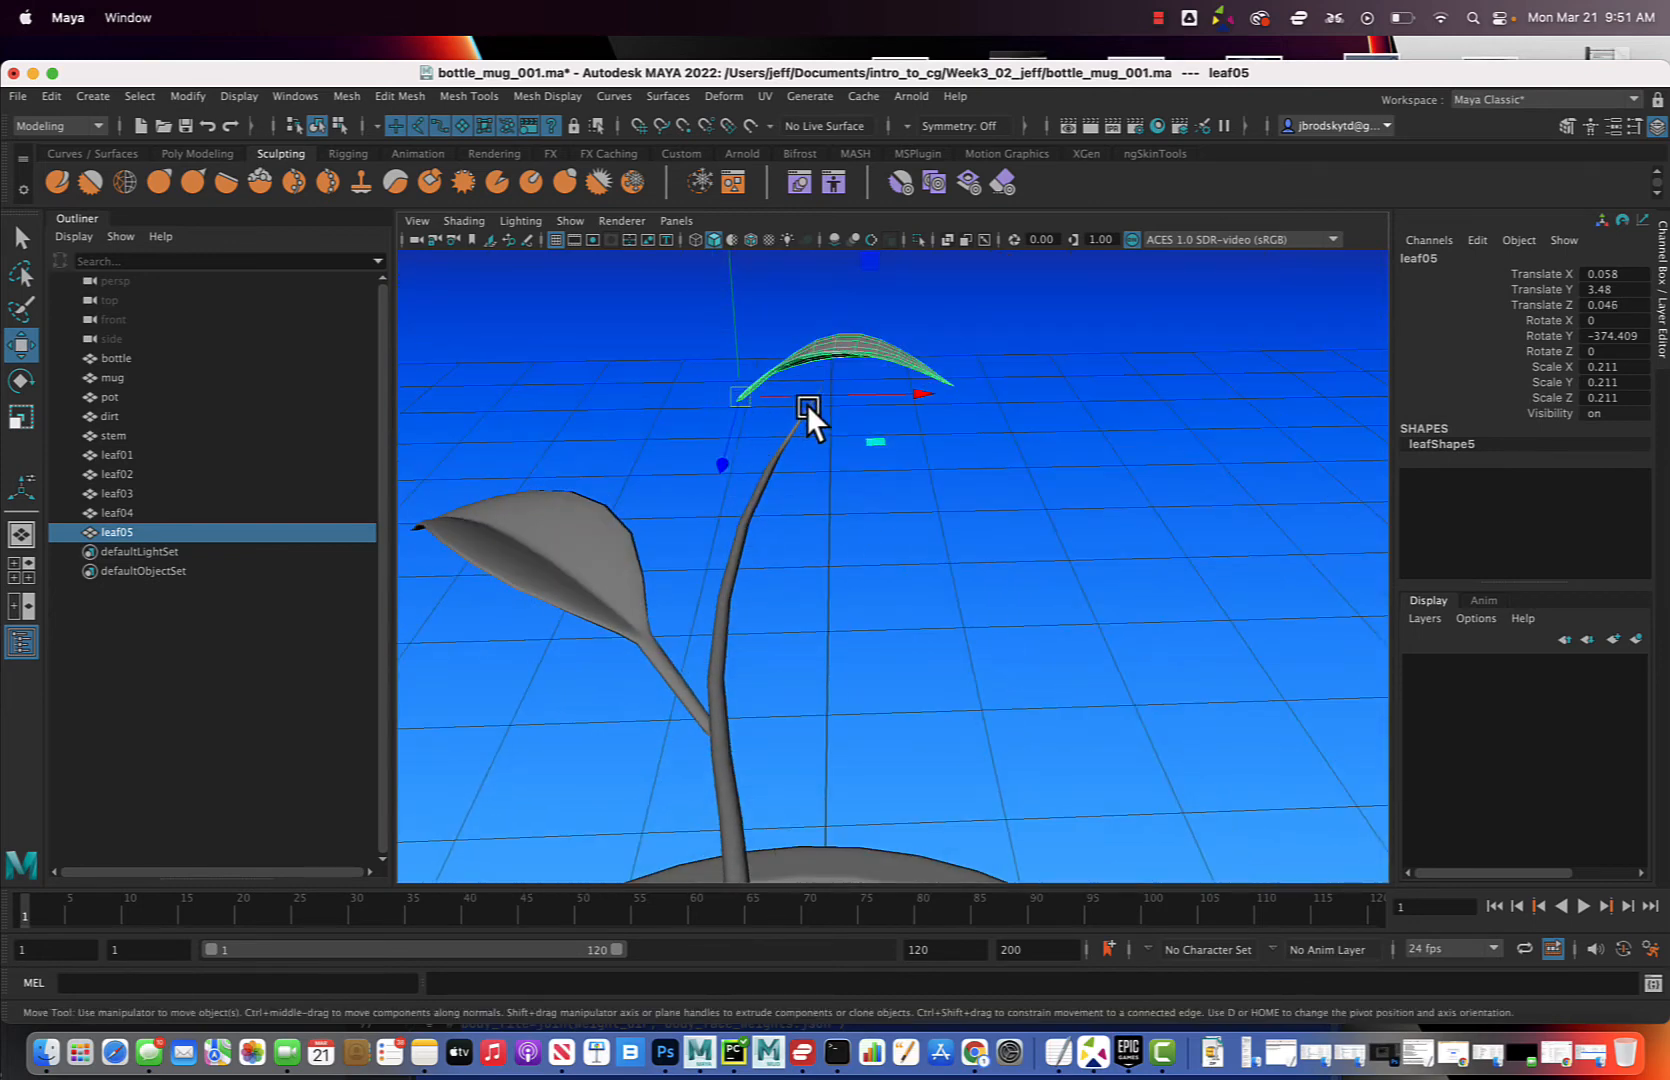
left_click_drag(790, 400, 1043, 710)
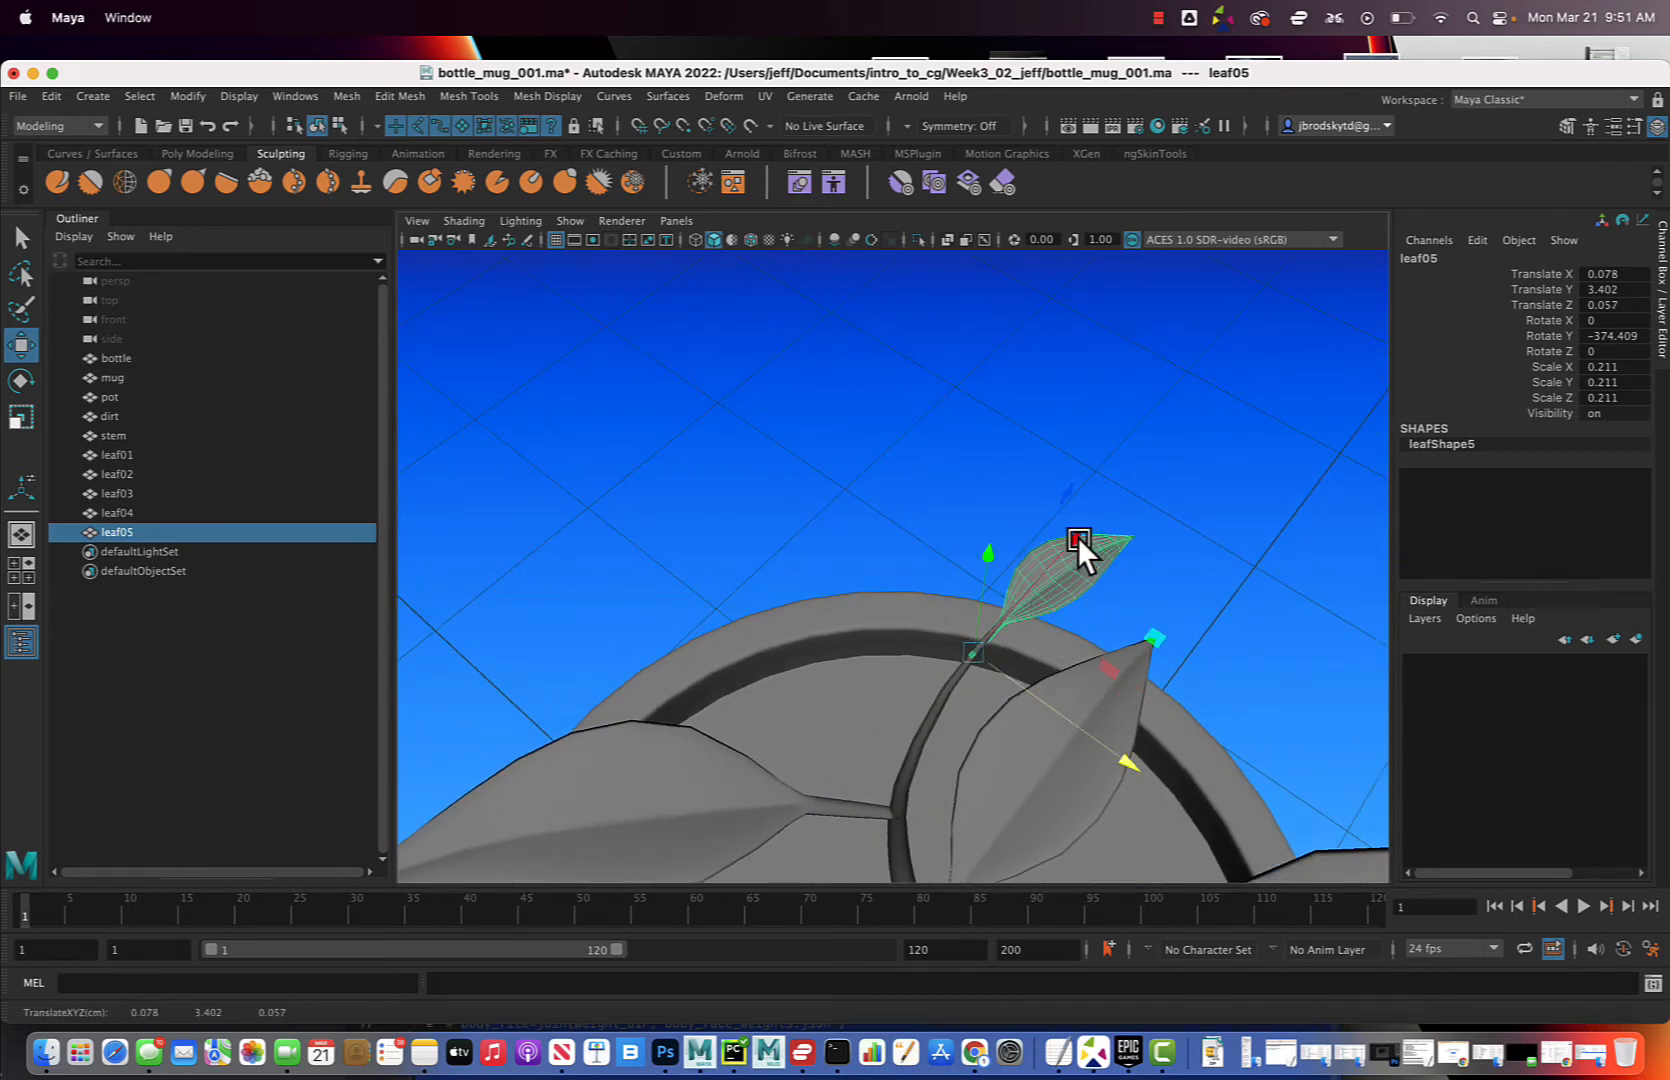
left_click_drag(1077, 537, 921, 447)
left_click_drag(911, 494, 918, 516, "alt")
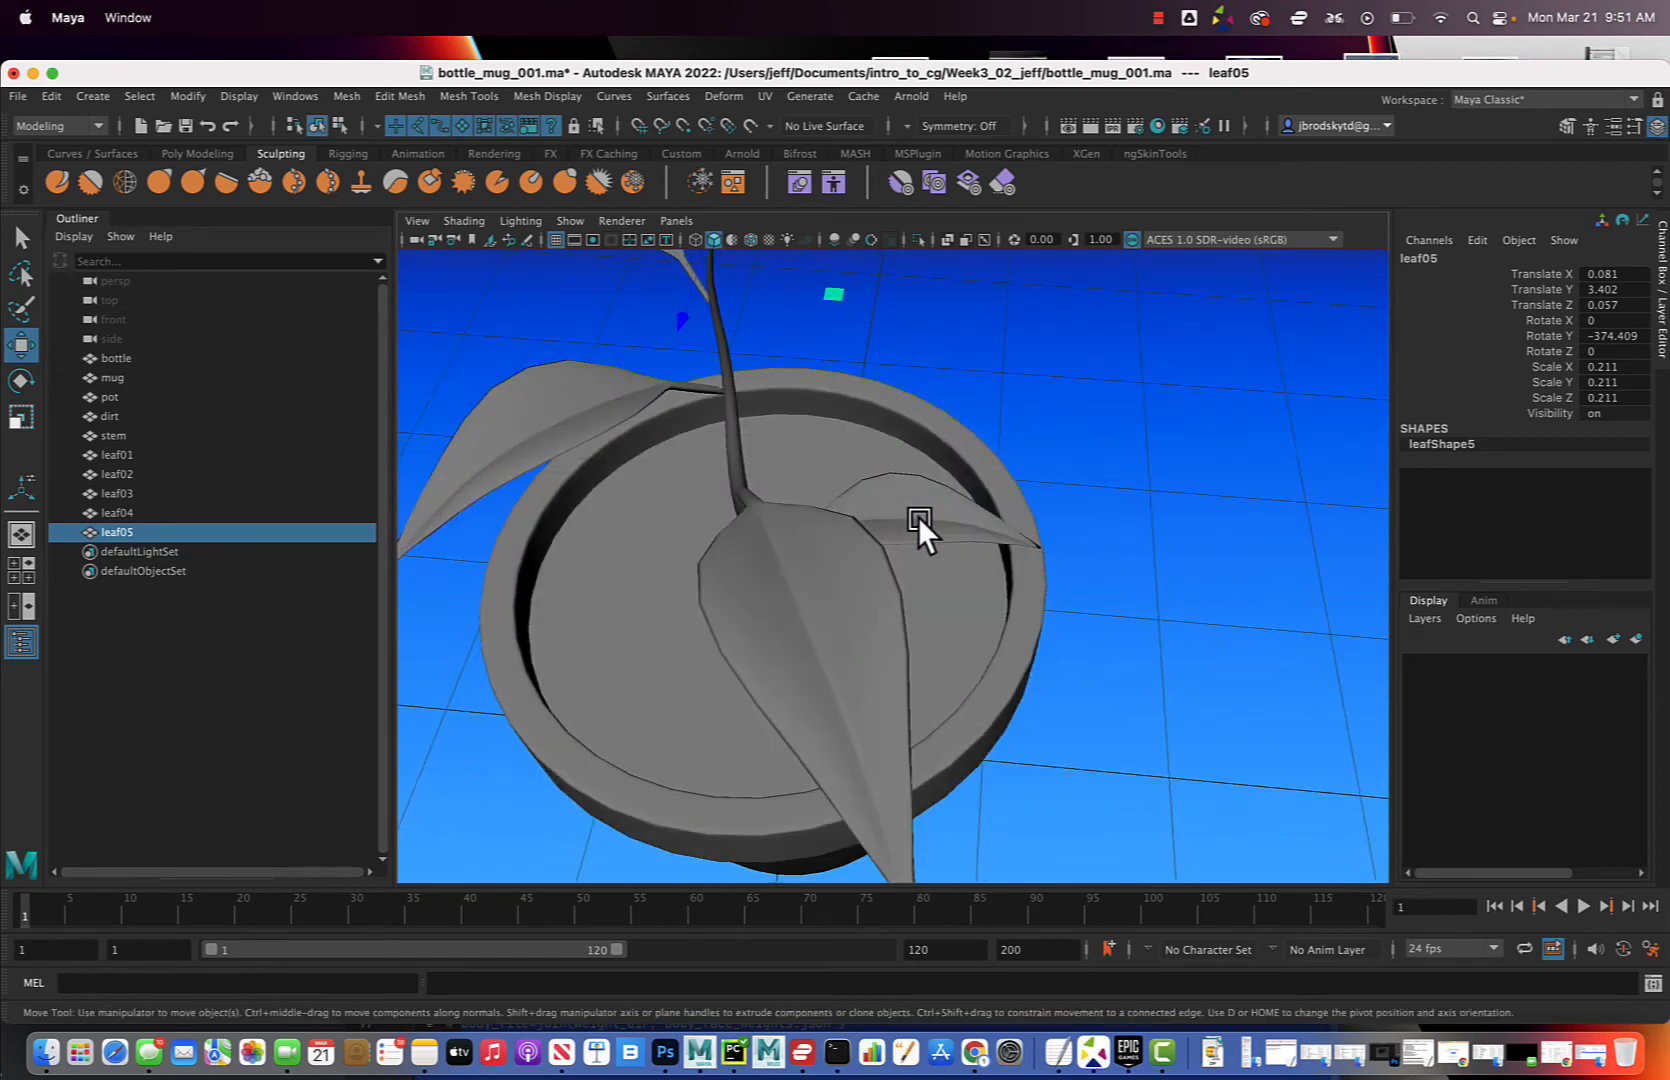
Duplicate the large leaf02 and rotate the copy around the stem to about -172.6° in Rotate Y
right_click_drag(919, 516, 945, 486, "alt")
middle_click_drag(945, 485, 942, 548, "alt")
left_click_drag(829, 594, 823, 605)
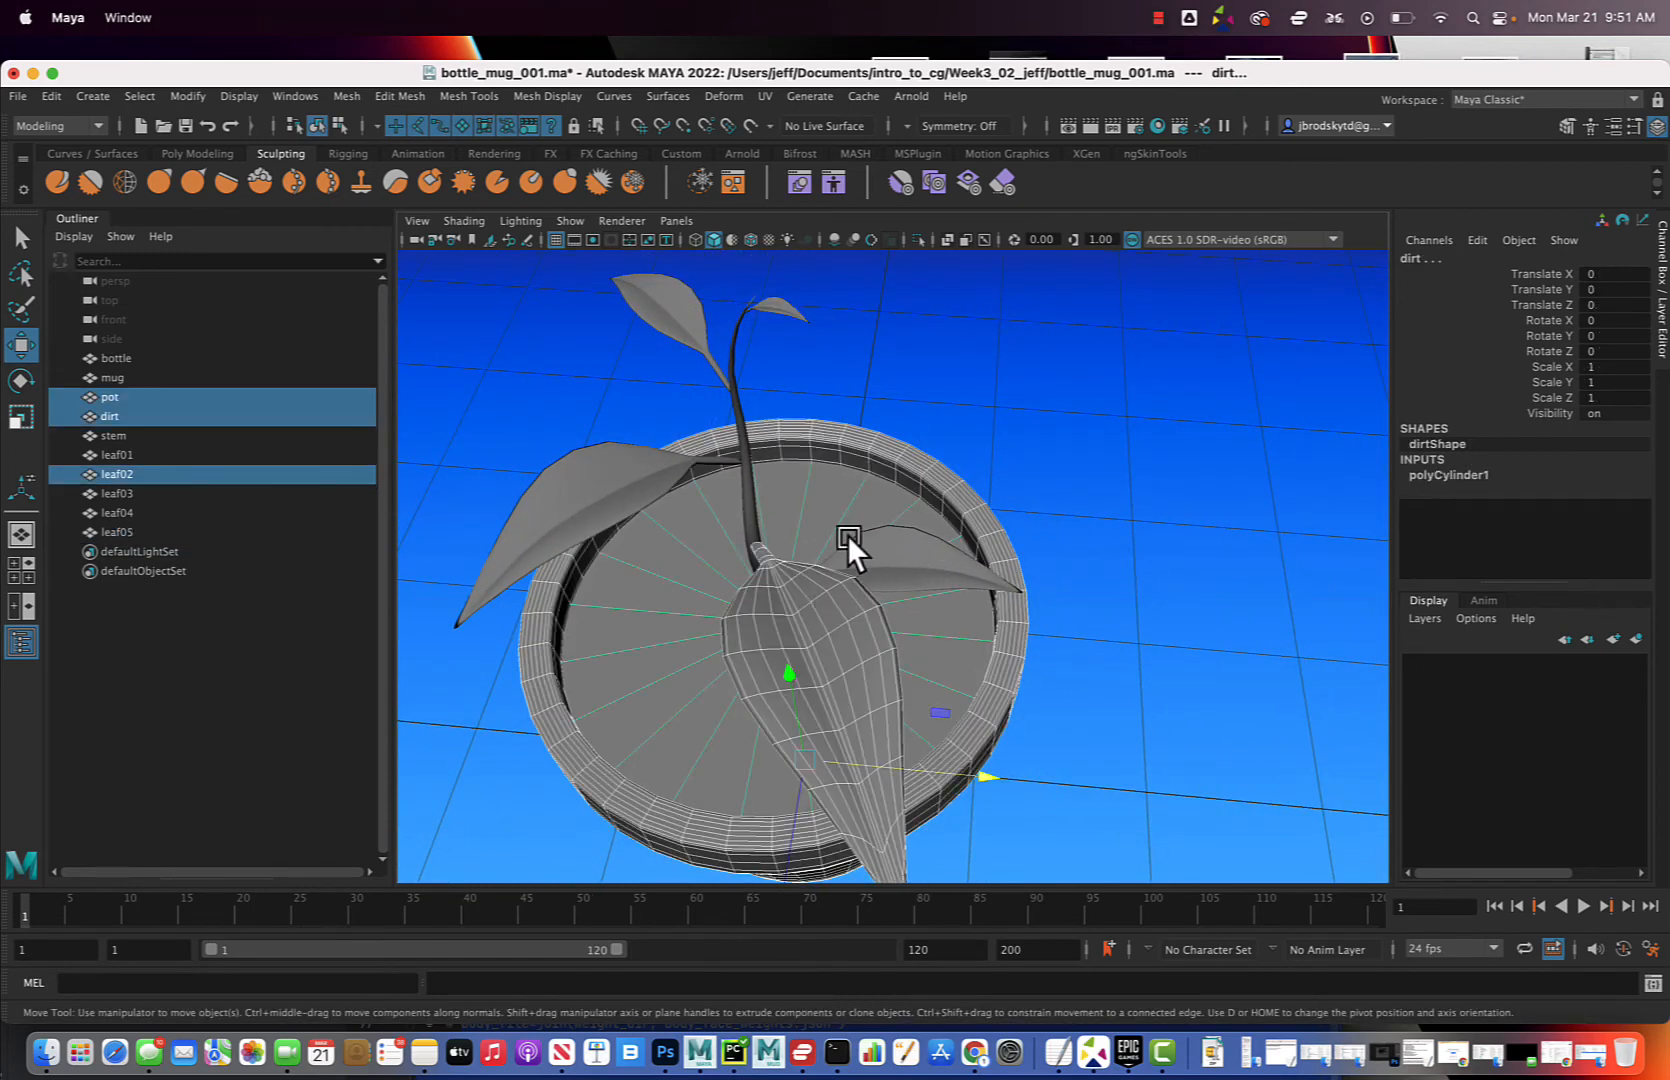
left_click_drag(847, 535, 795, 579)
left_click(1039, 451)
left_click(756, 638)
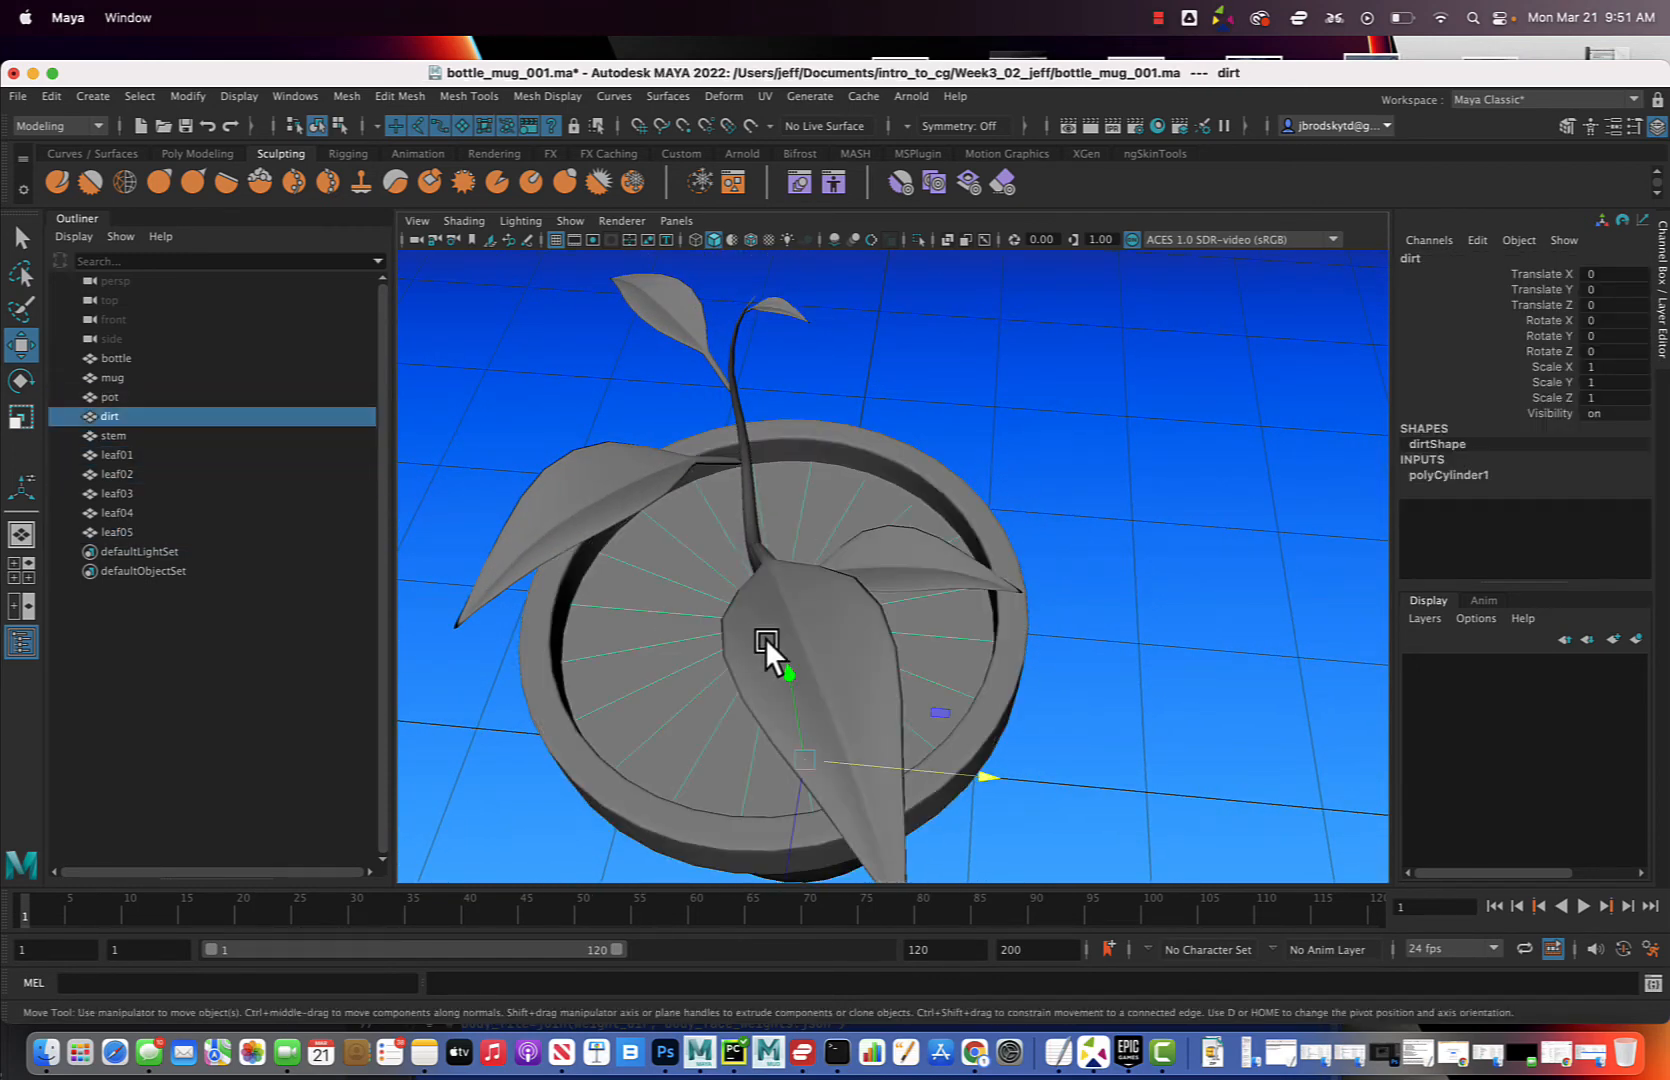
key("ctrl+d")
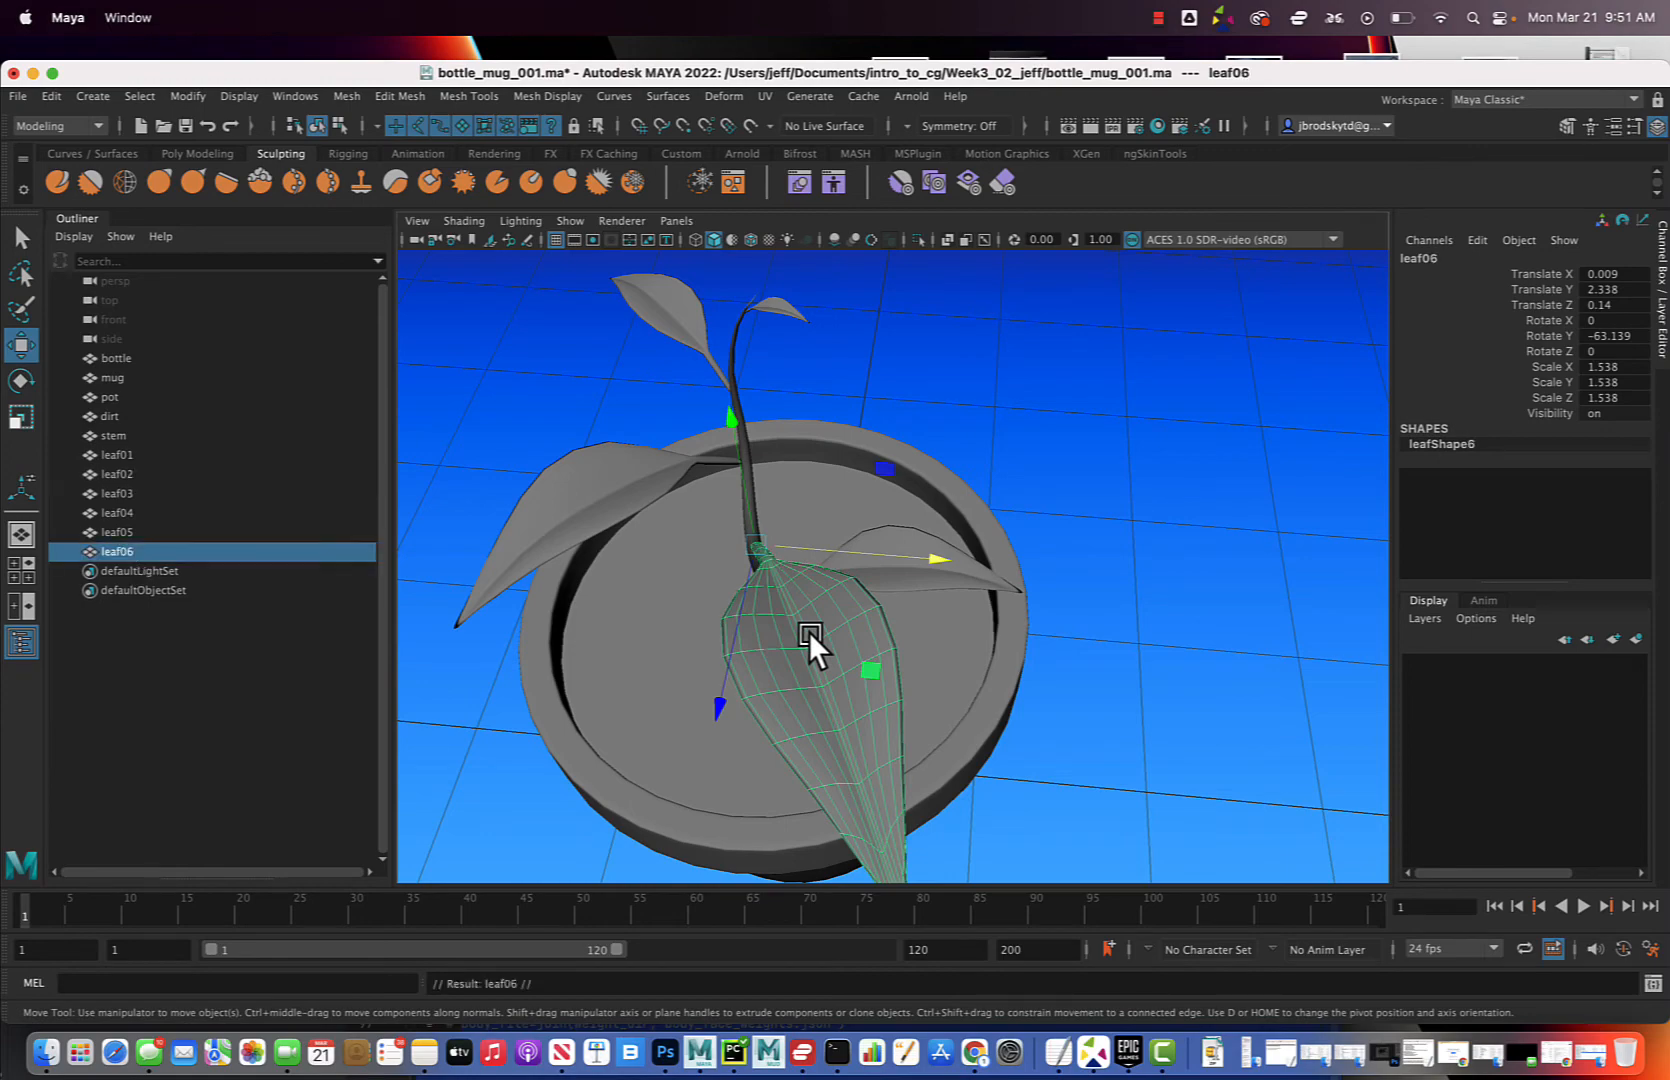
key("e")
left_click_drag(876, 654, 961, 633)
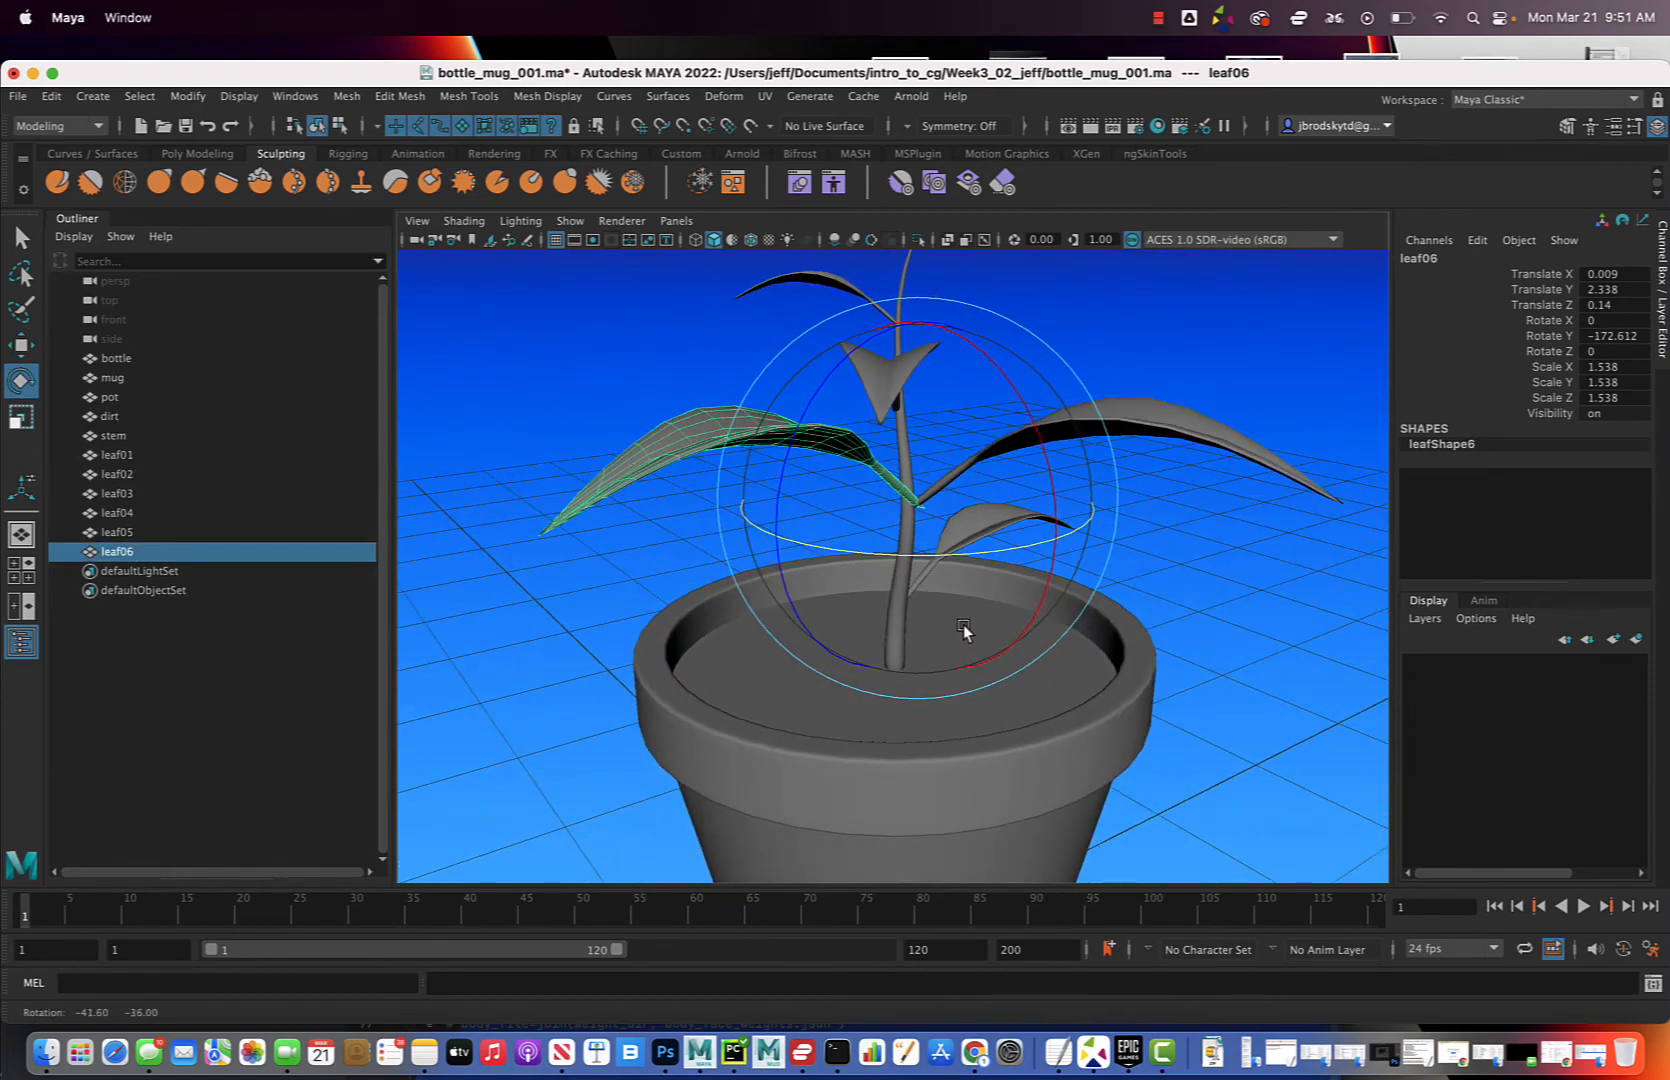
Move leaf06's stalk end onto the stem at about X -0.028, Y 2.196, Z 0.095
key("w")
left_click_drag(916, 499, 1010, 643)
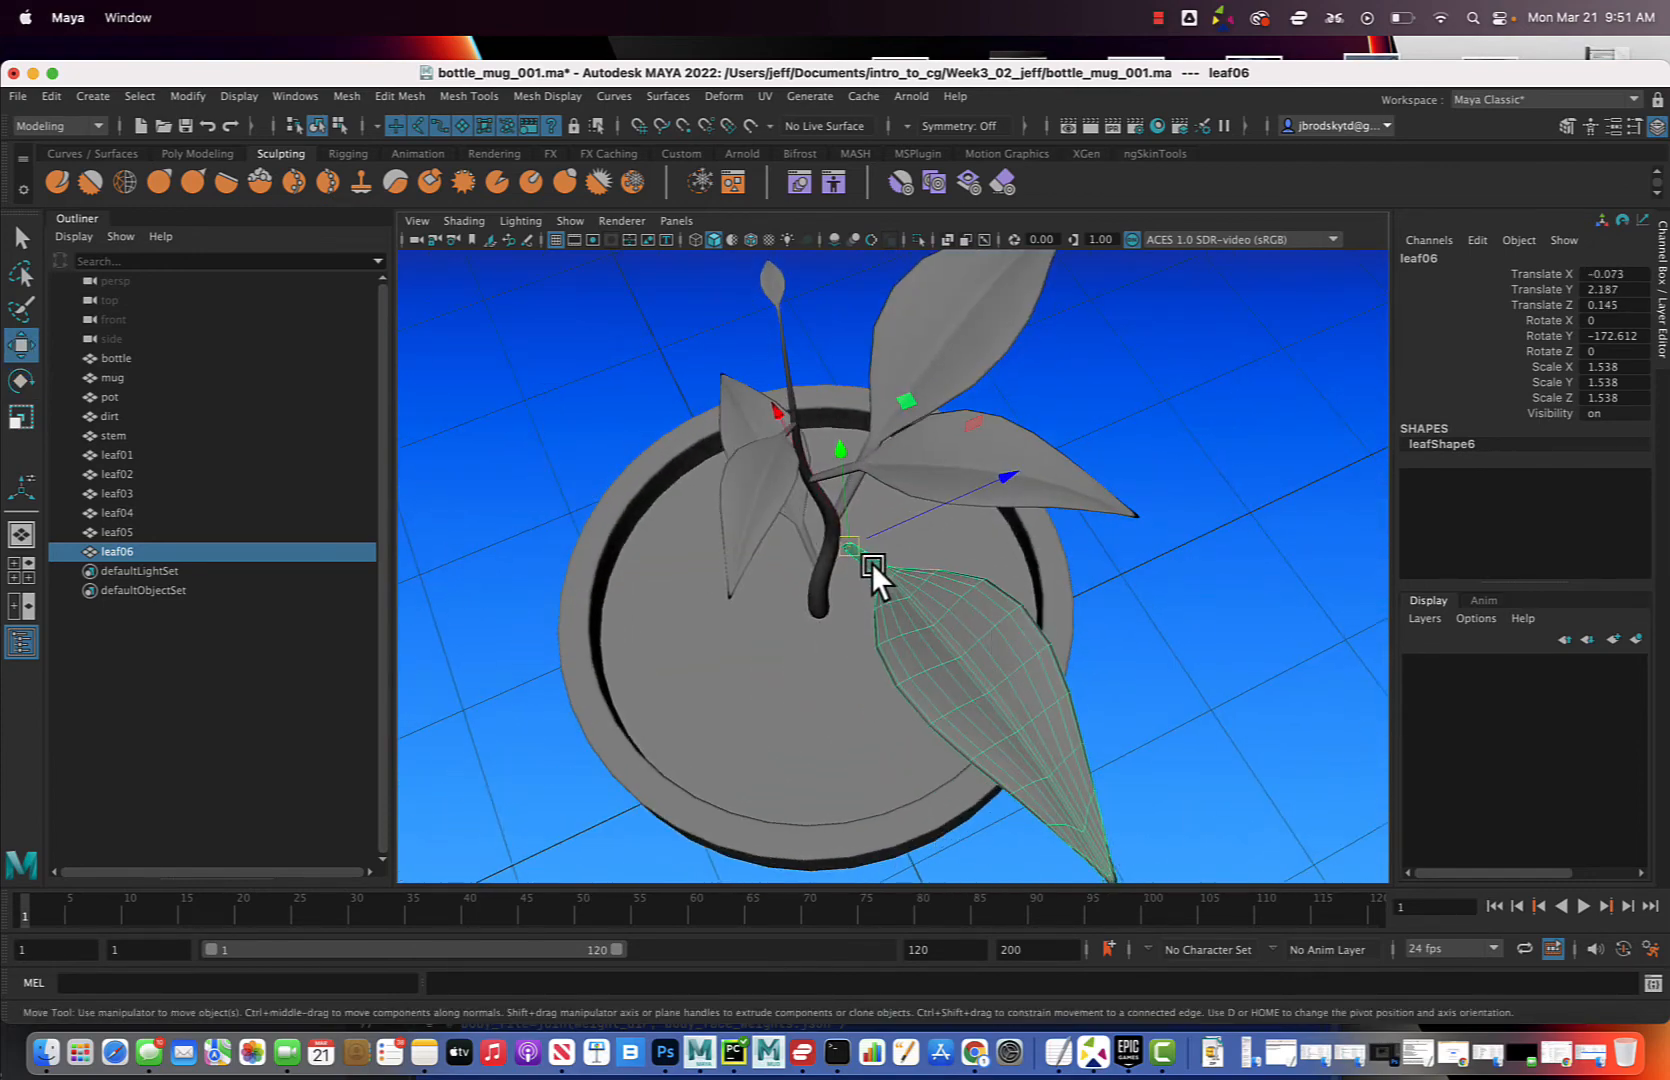
mouse_move(848, 549)
left_mouse_down()
mouse_move(811, 520)
mouse_move(871, 546)
mouse_move(863, 559)
left_mouse_up()
Rotate leaf06 to about X -4.1°, Y -196.5°, Z -14.1° and scale it down uniformly to about 1.122
key("e")
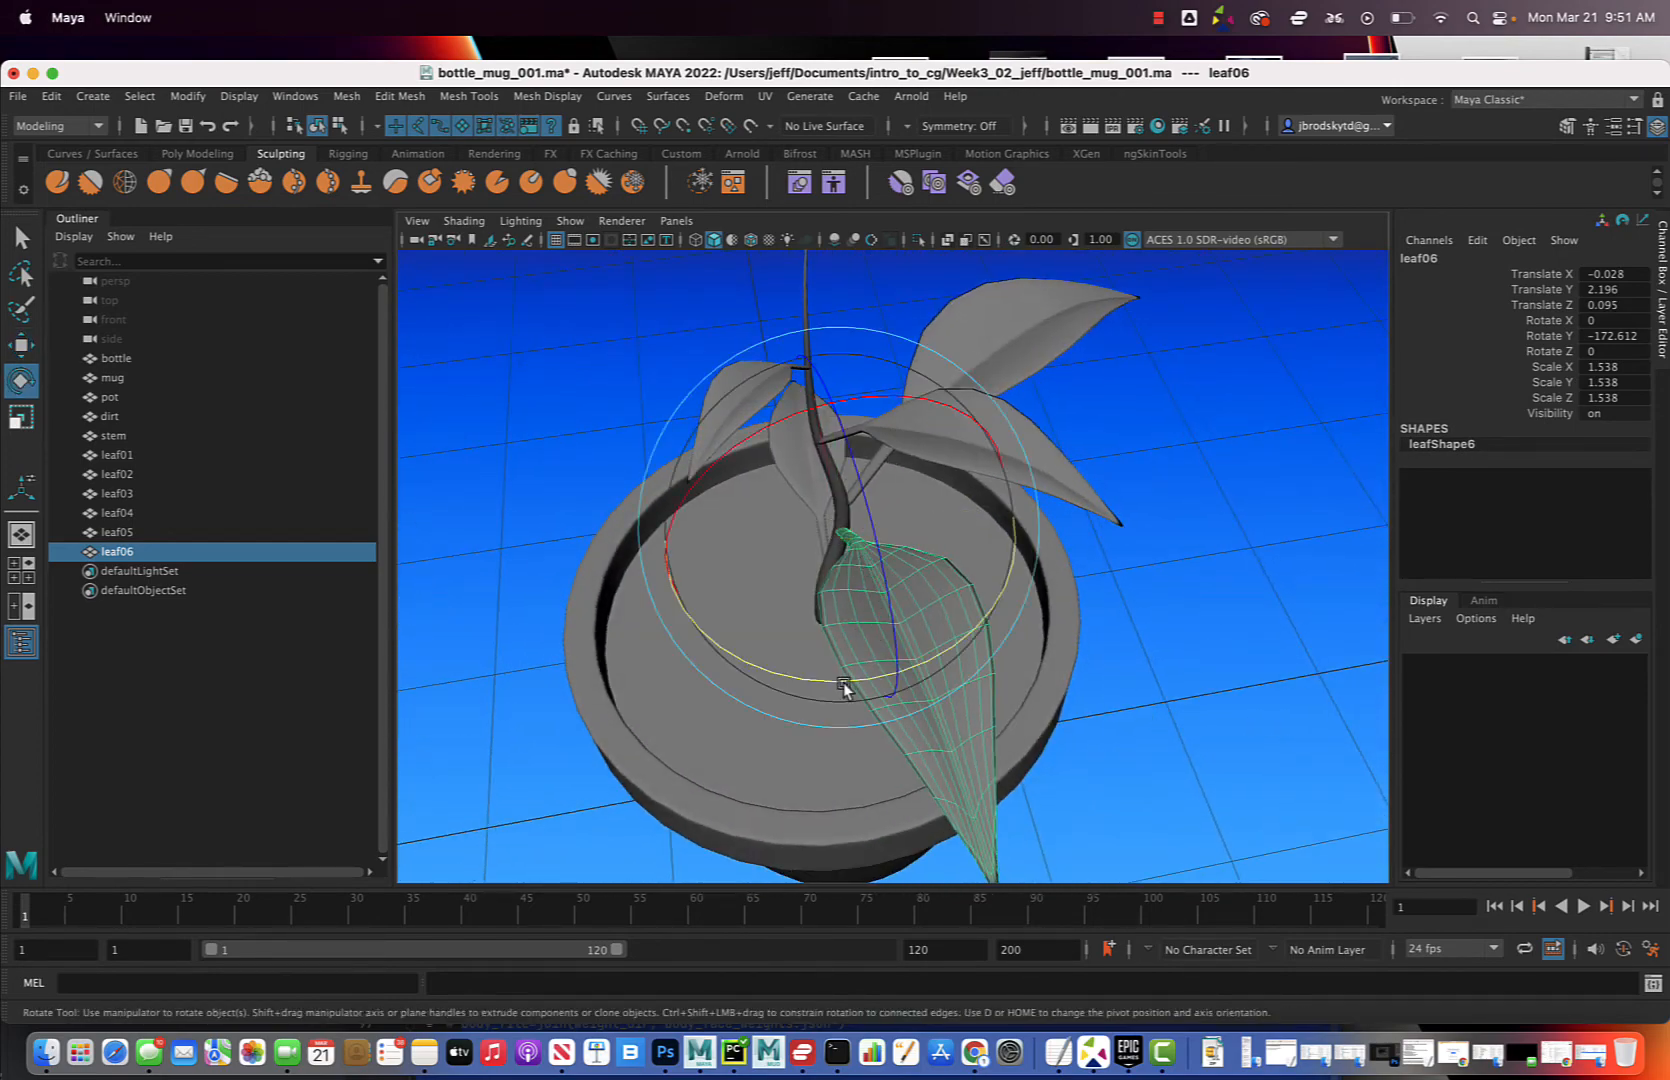
left_click_drag(842, 682, 812, 408)
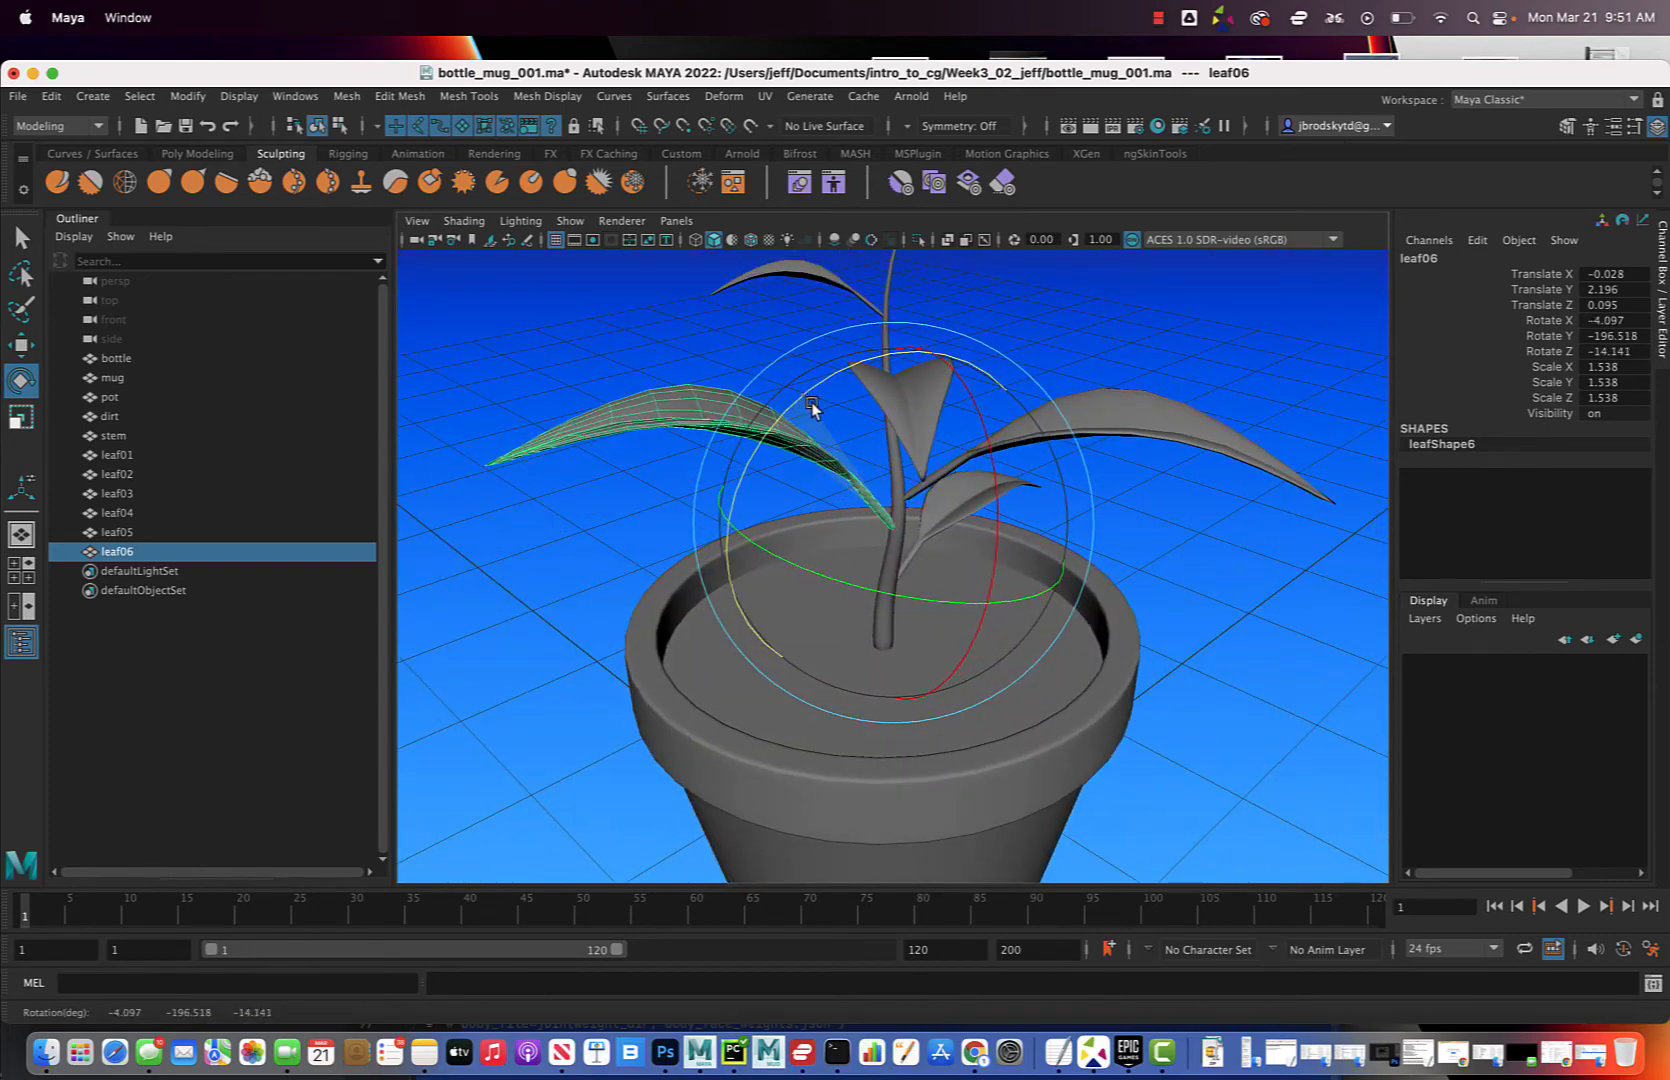
key("r")
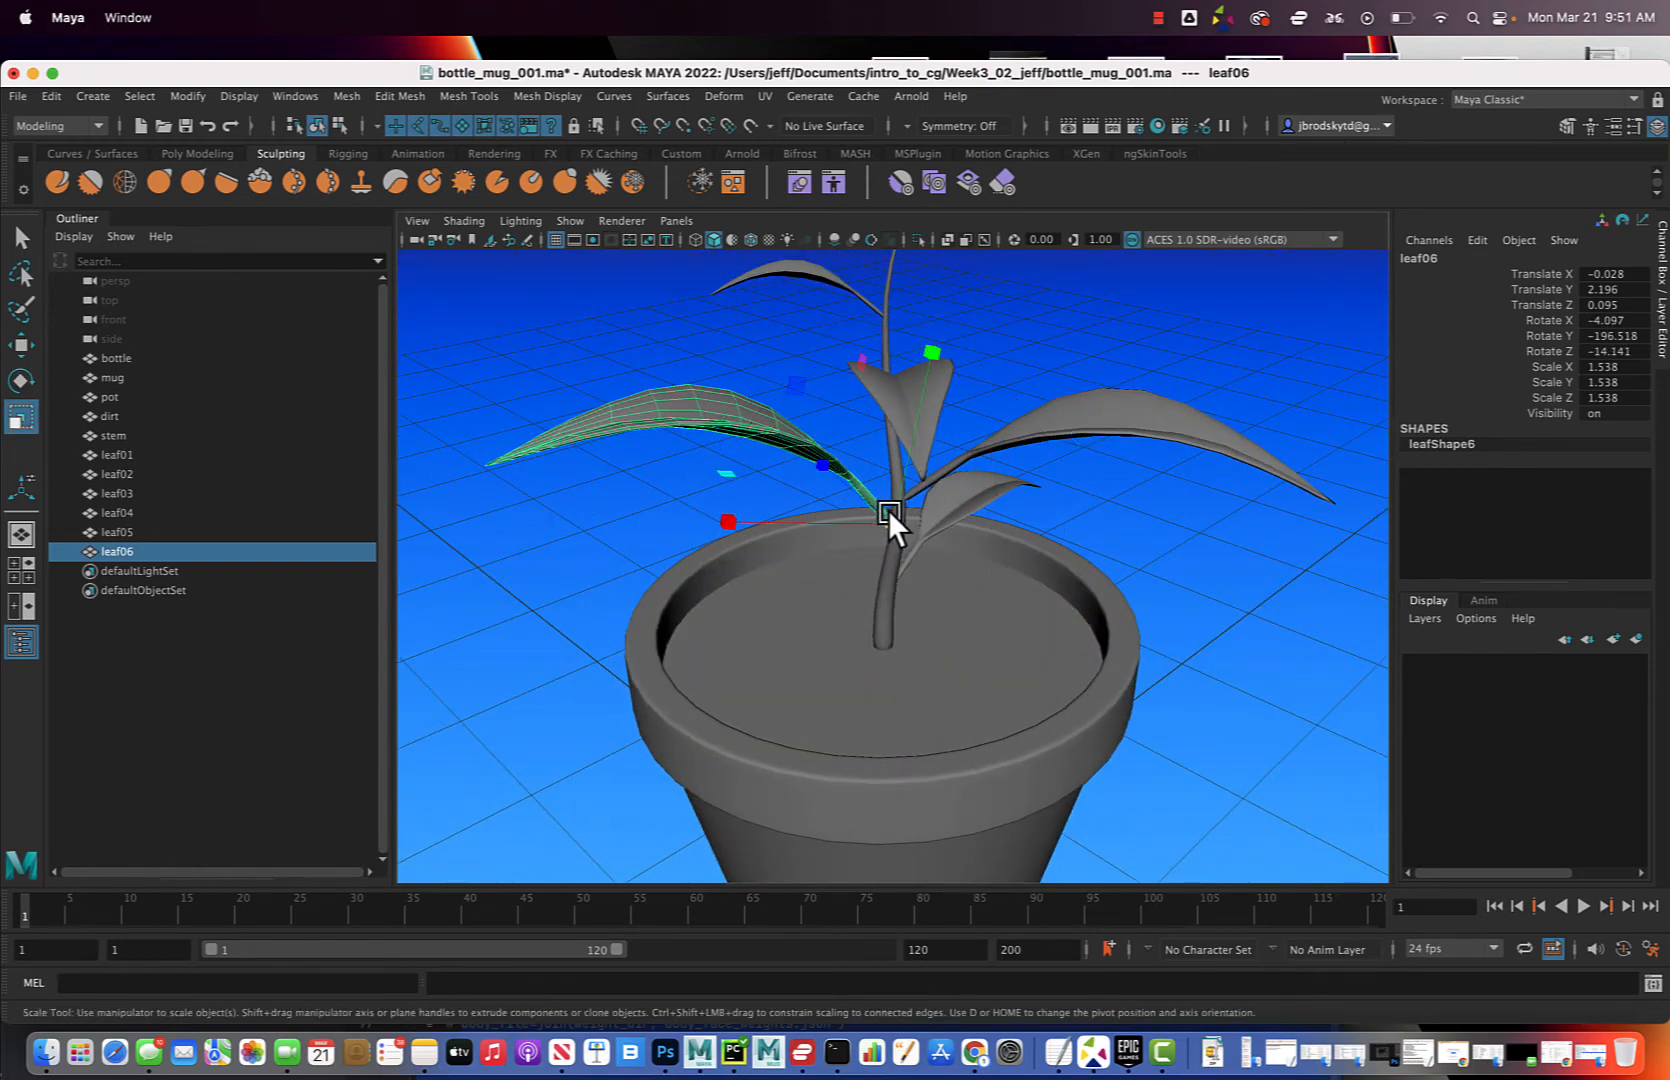
left_click_drag(888, 509, 1082, 606)
Duplicate leaf06 lower on the stem at about Y 2.036 and rotate the copy to about X -161.8°, Y -257.3°, Z -175.2°
key("ctrl+d")
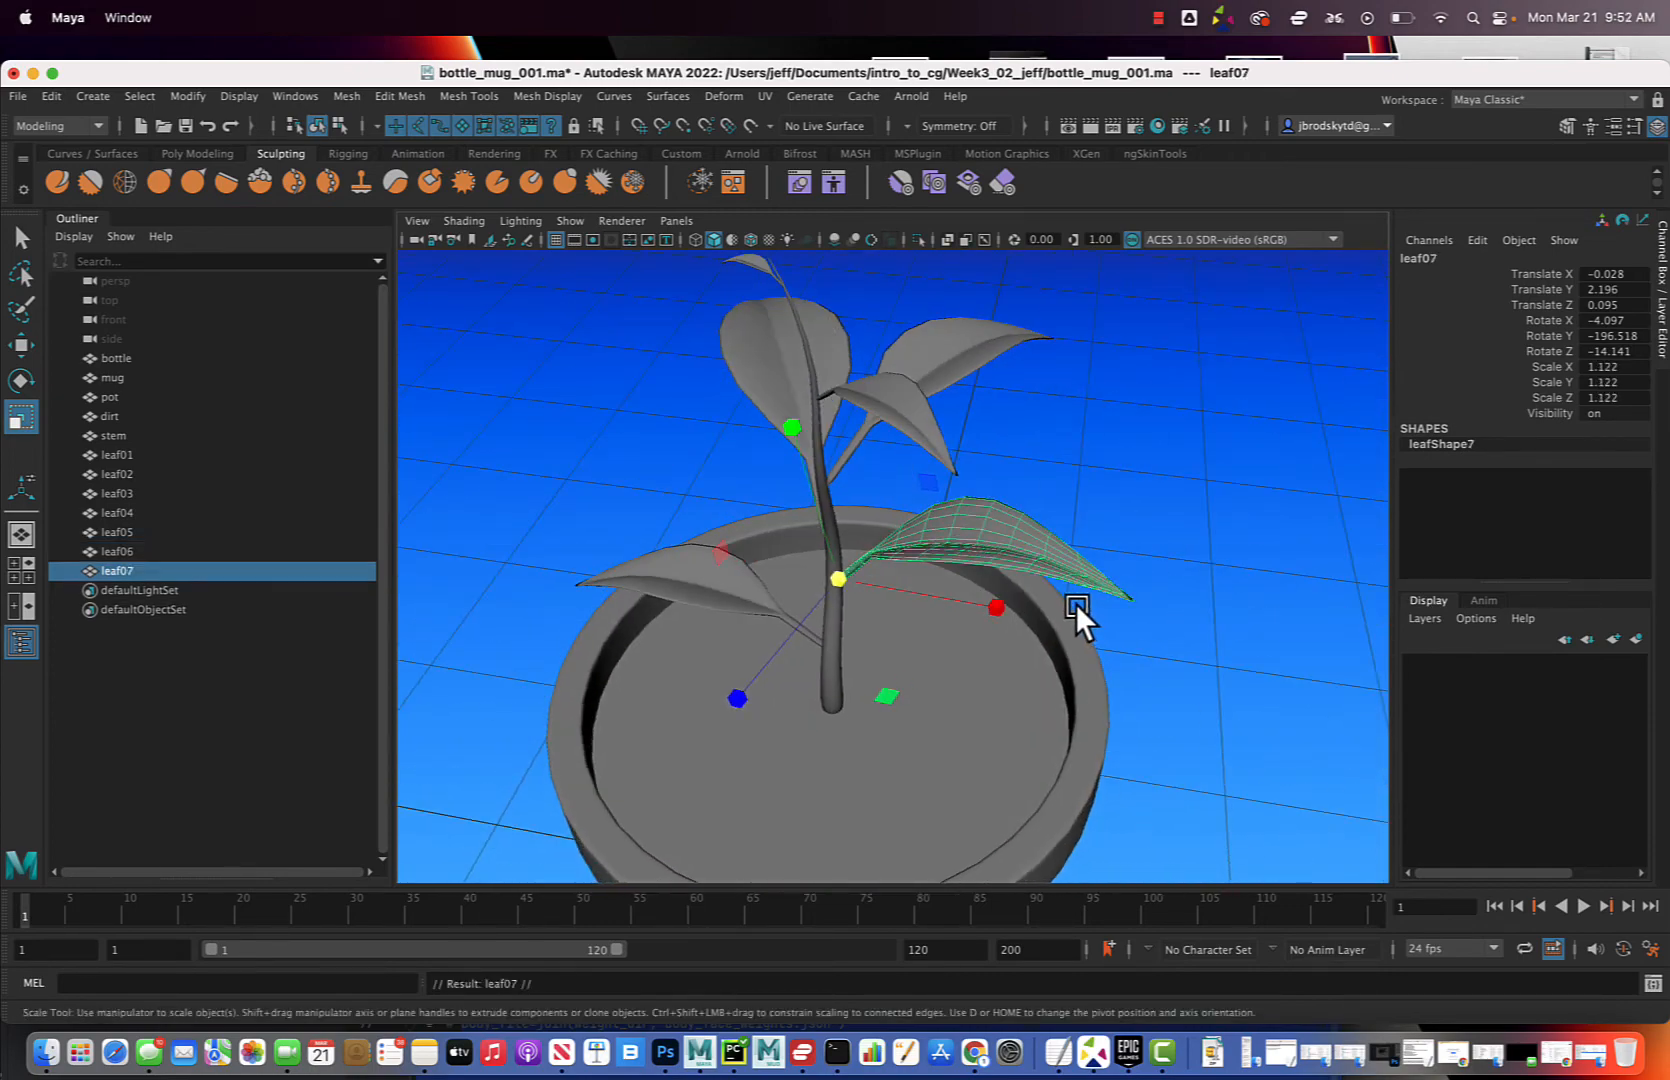
key("w")
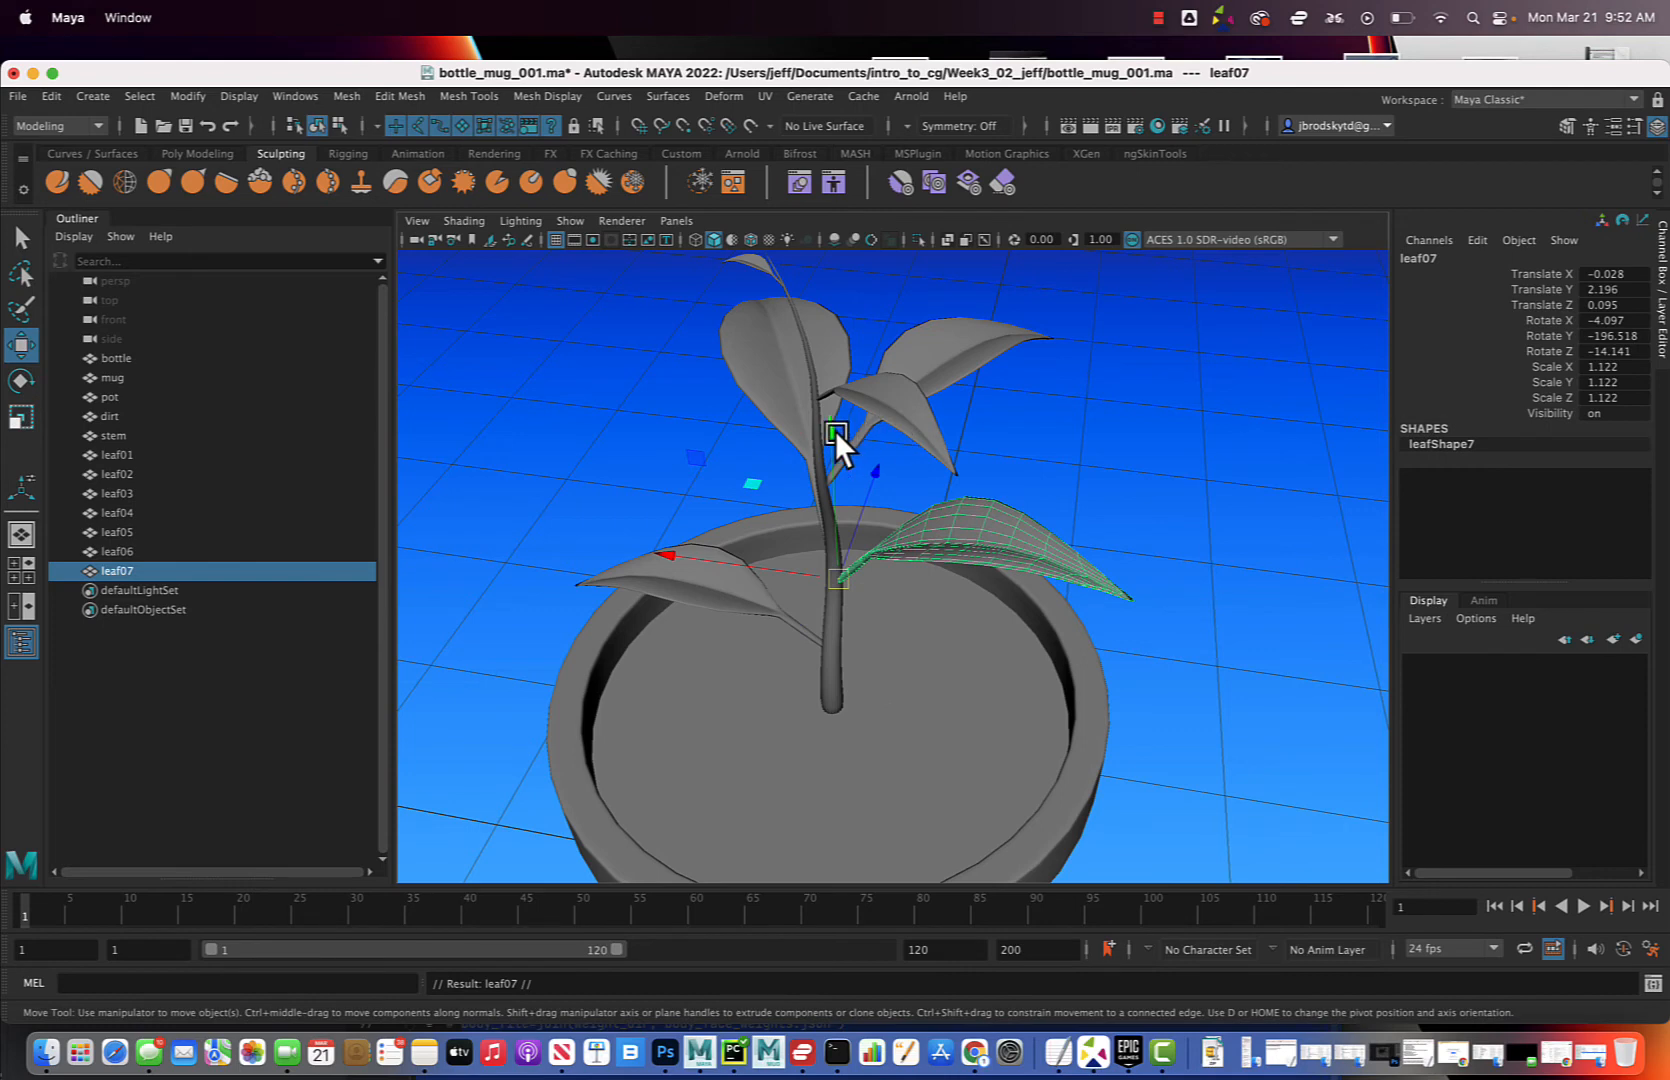
left_click_drag(836, 431, 826, 467)
key("e")
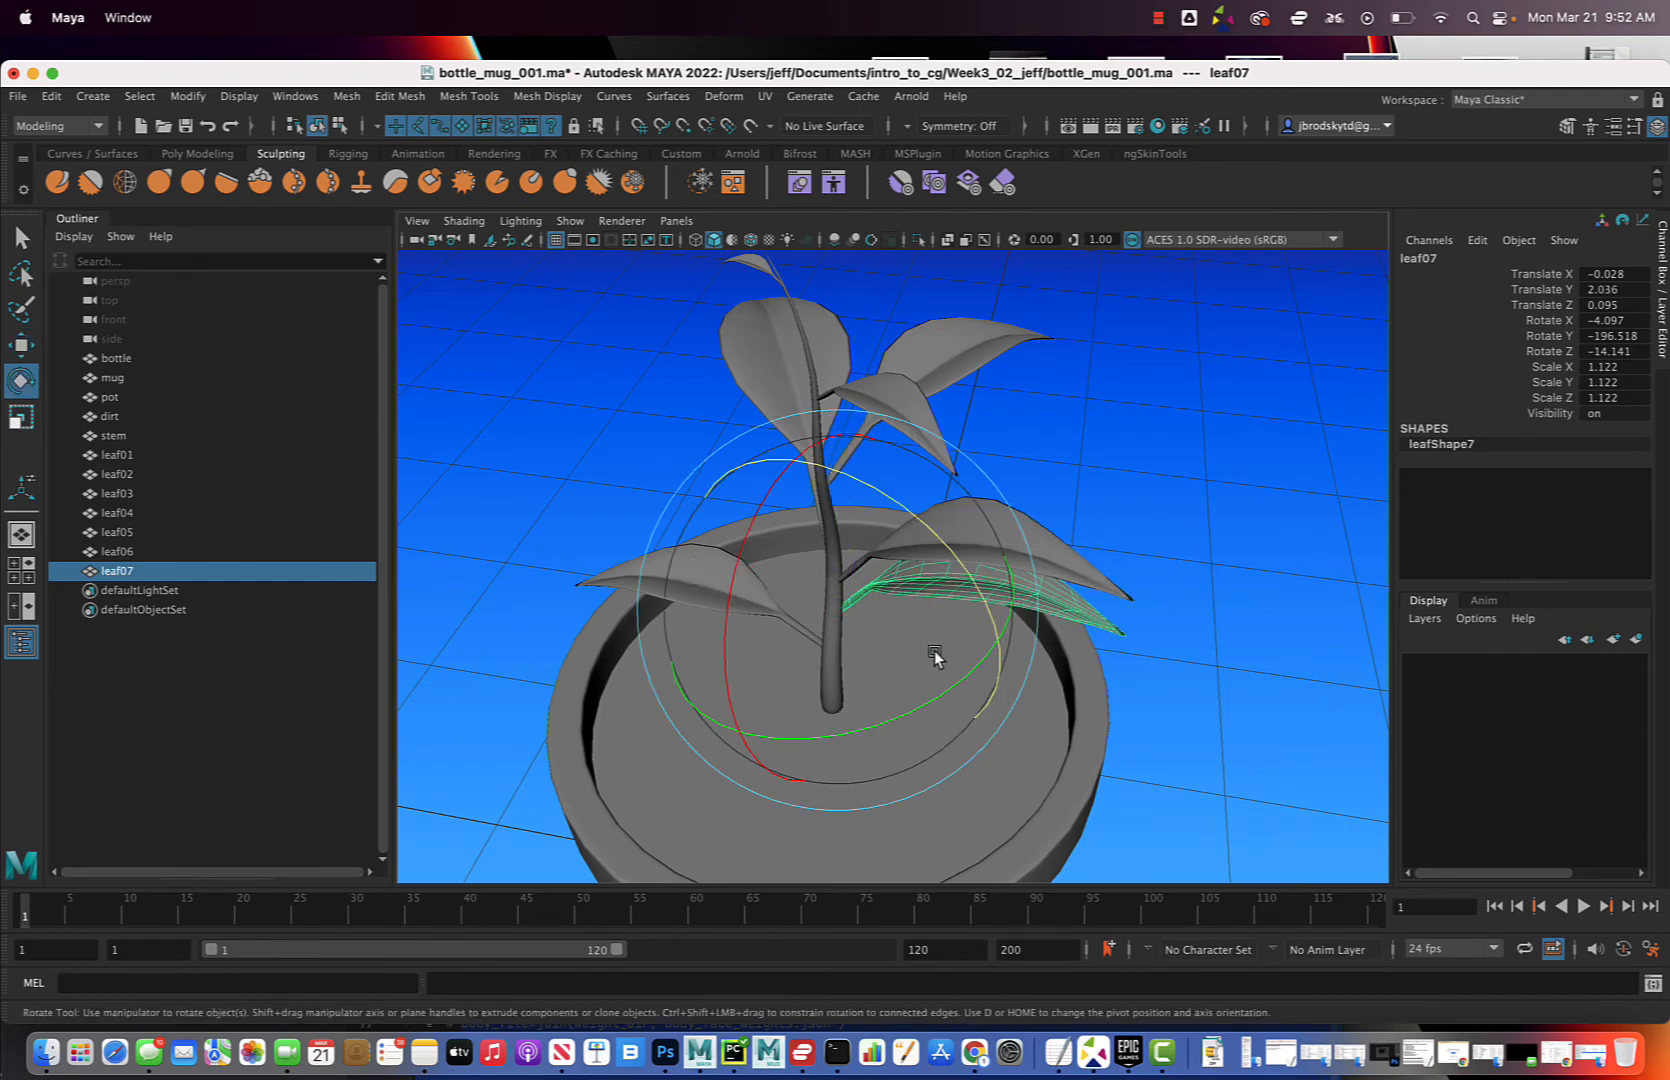
left_click_drag(945, 691, 713, 747)
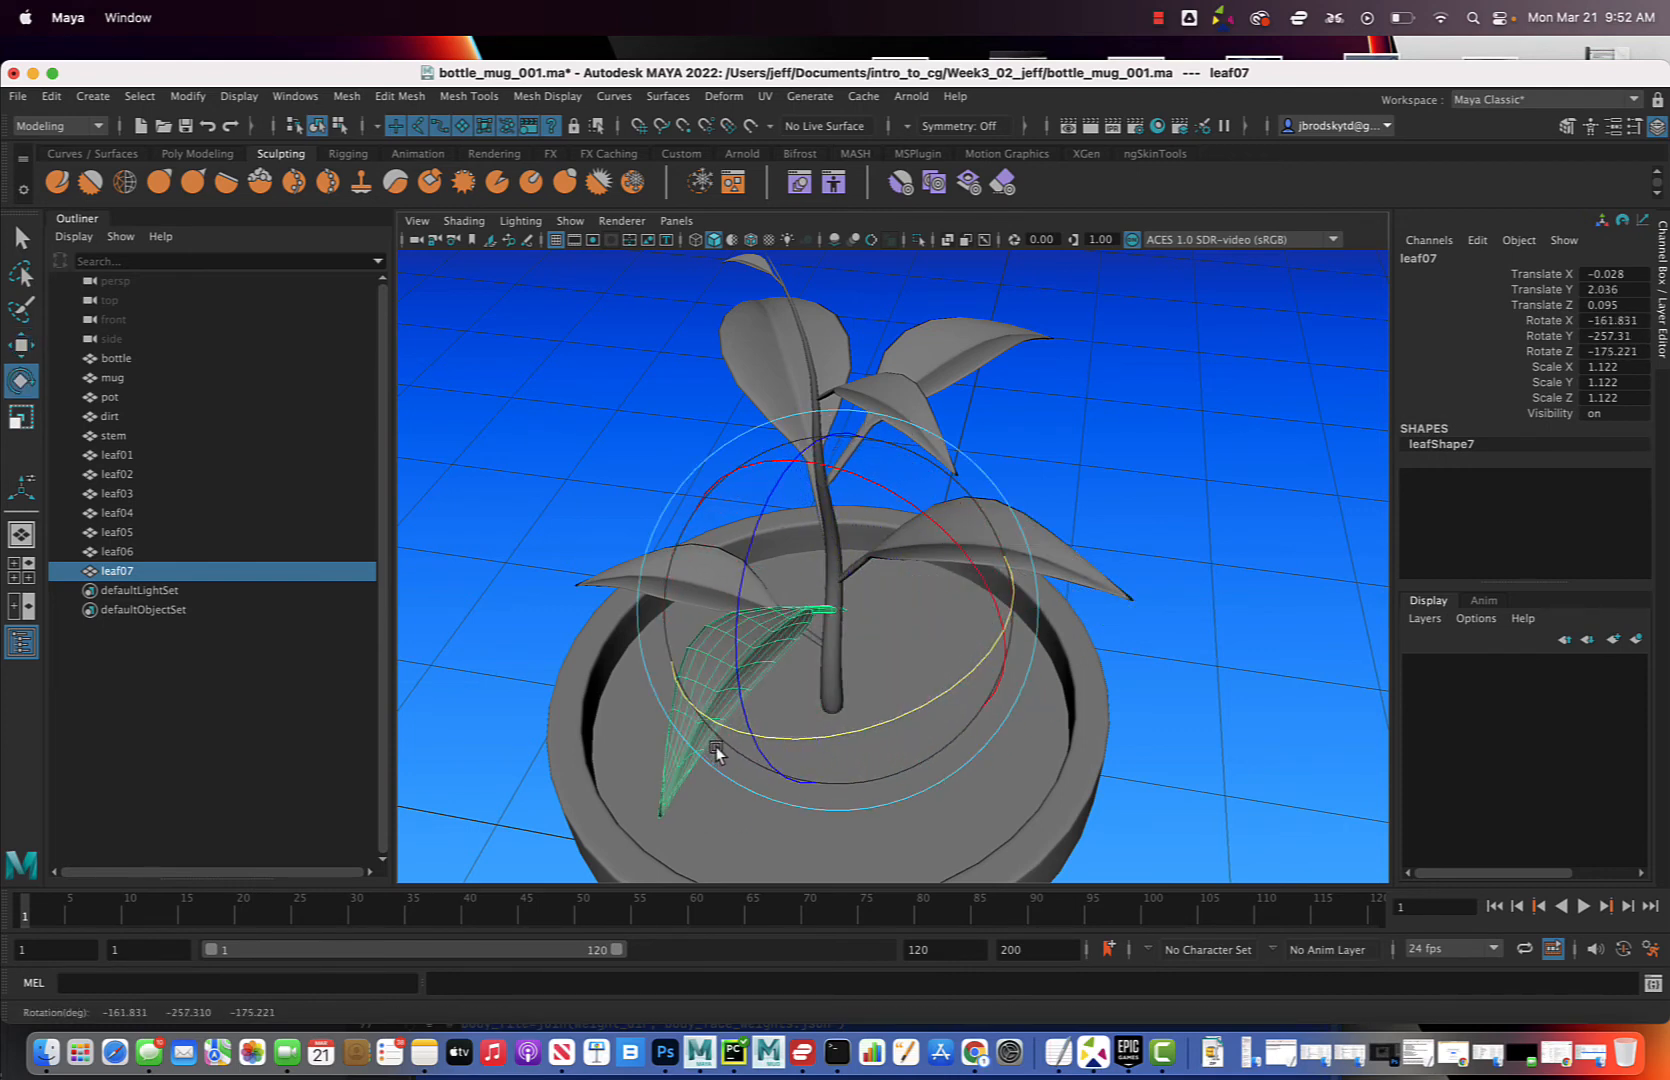
Move leaf07's stalk end onto the stem at about X 0.011, Y 2.054, Z 0.063, and save the scene with nothing selected
key("w")
left_click_drag(951, 695, 905, 671, "alt")
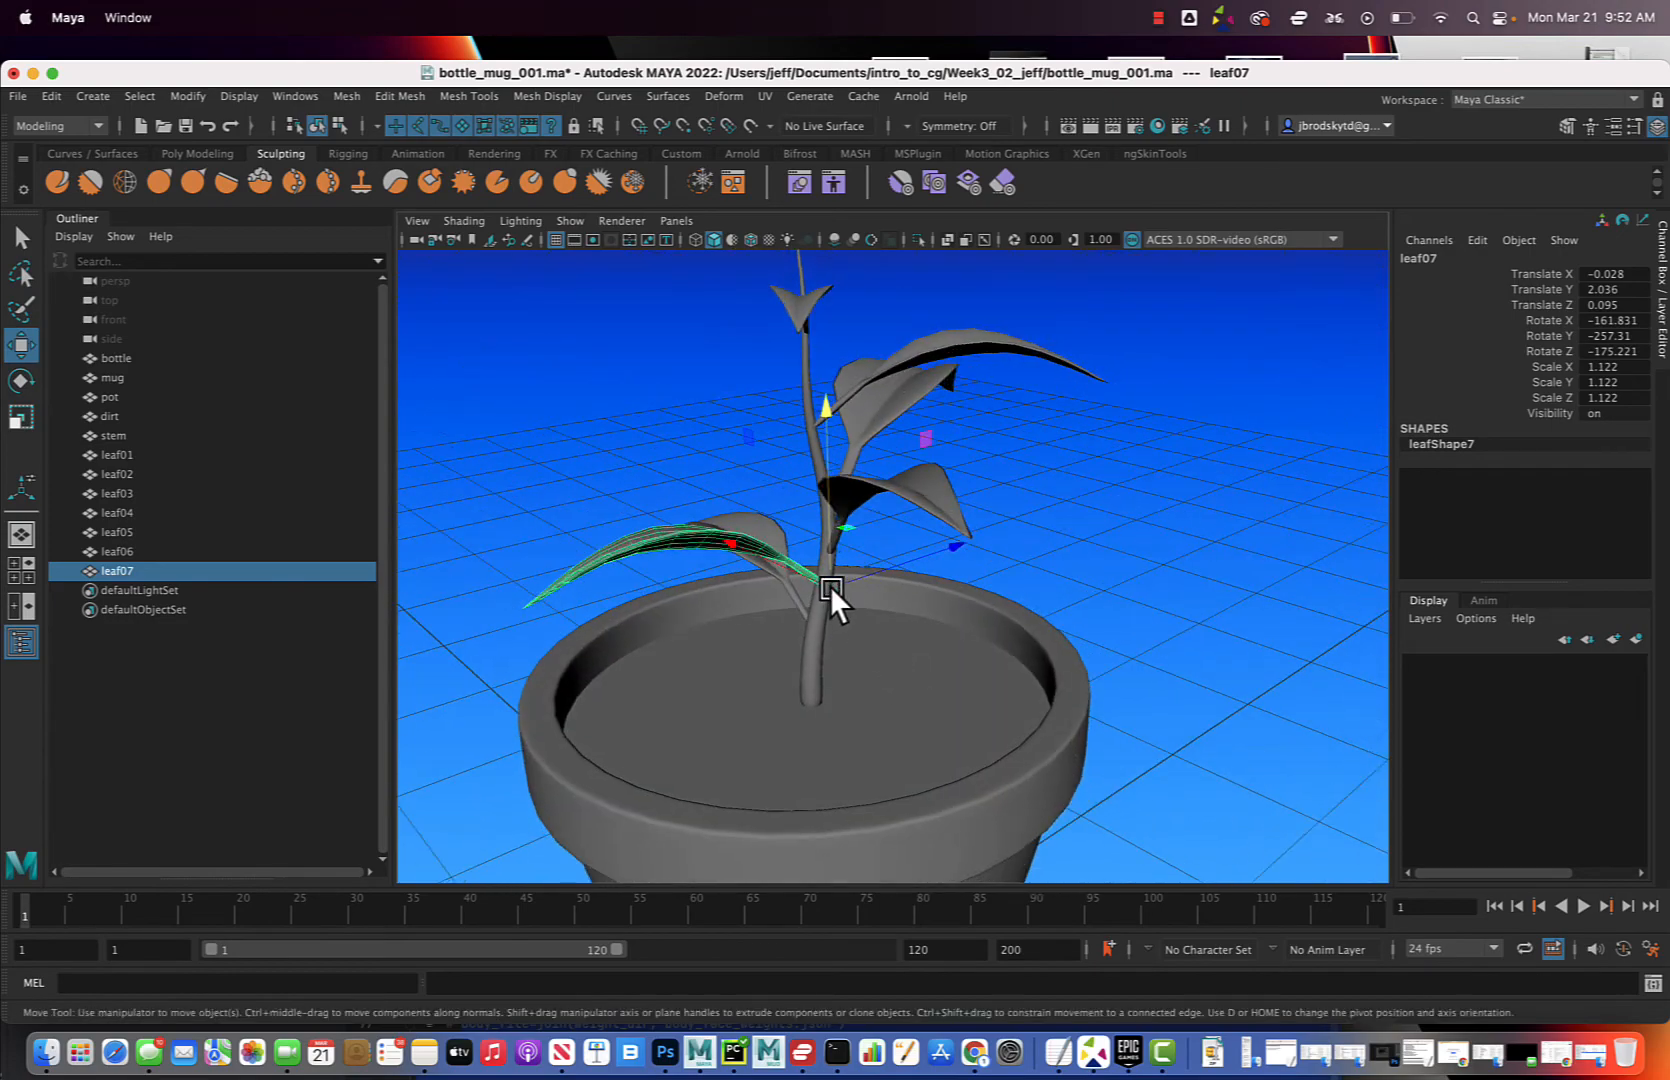
left_click_drag(830, 586, 988, 568)
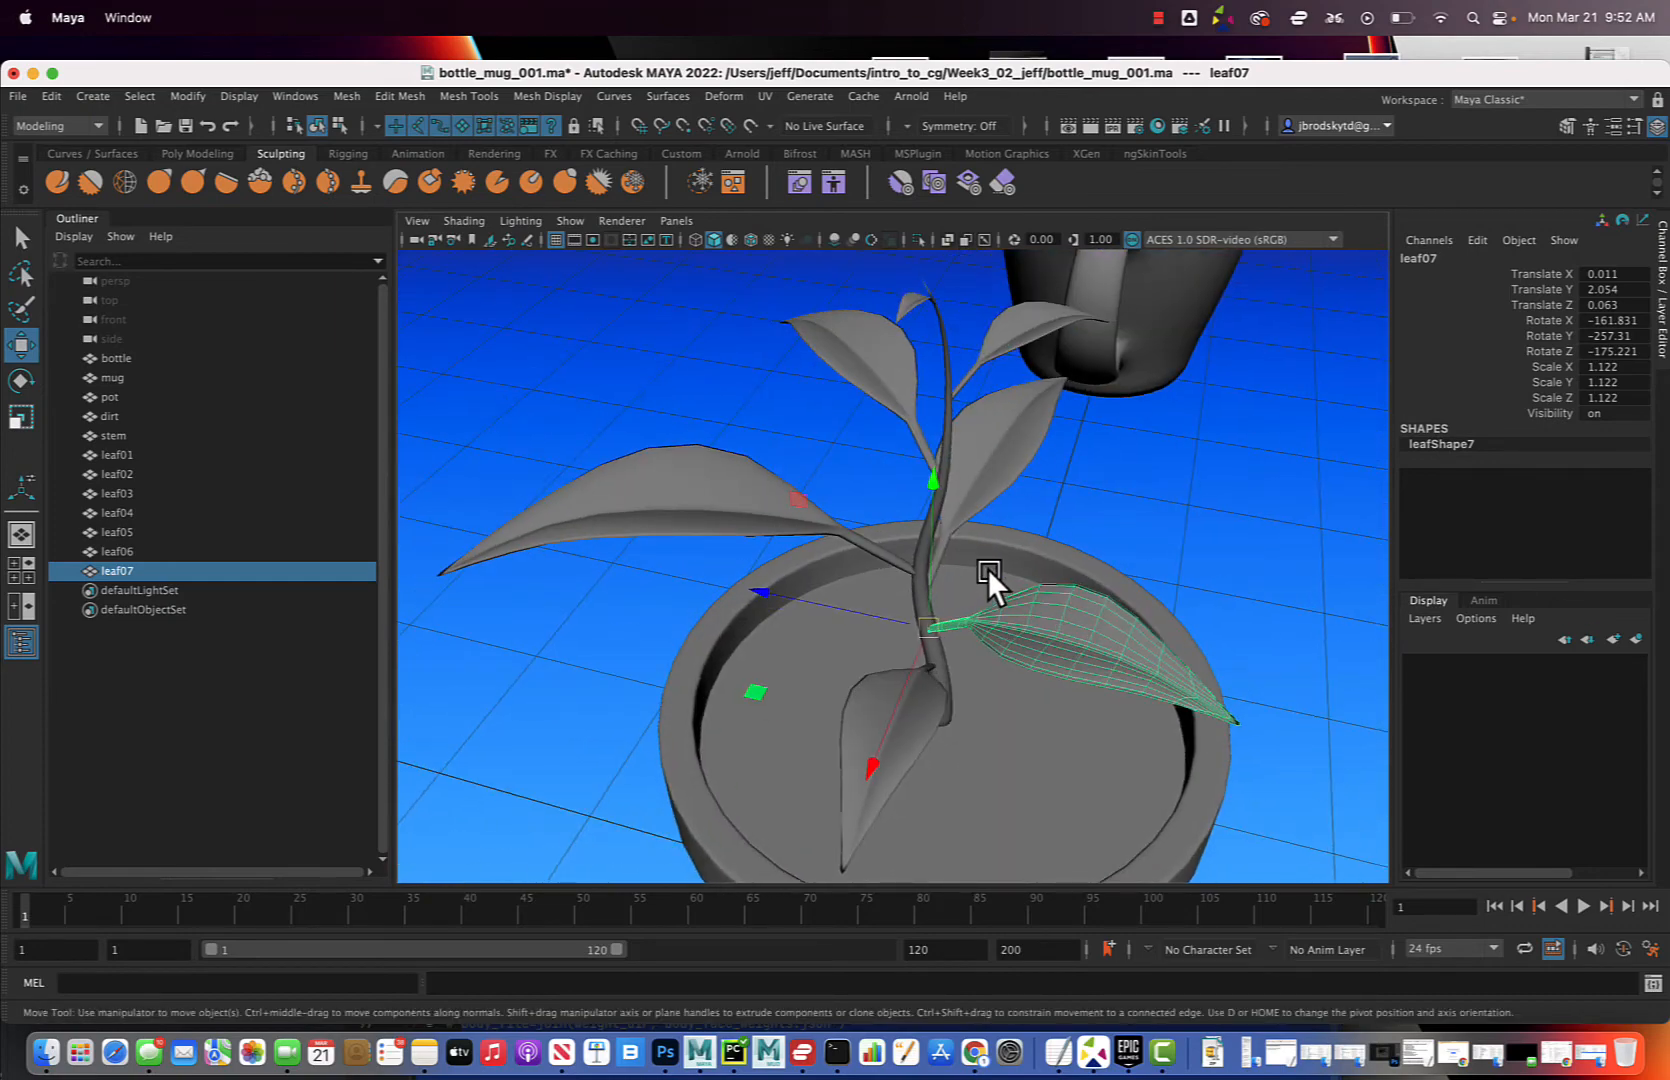
left_click(1158, 505)
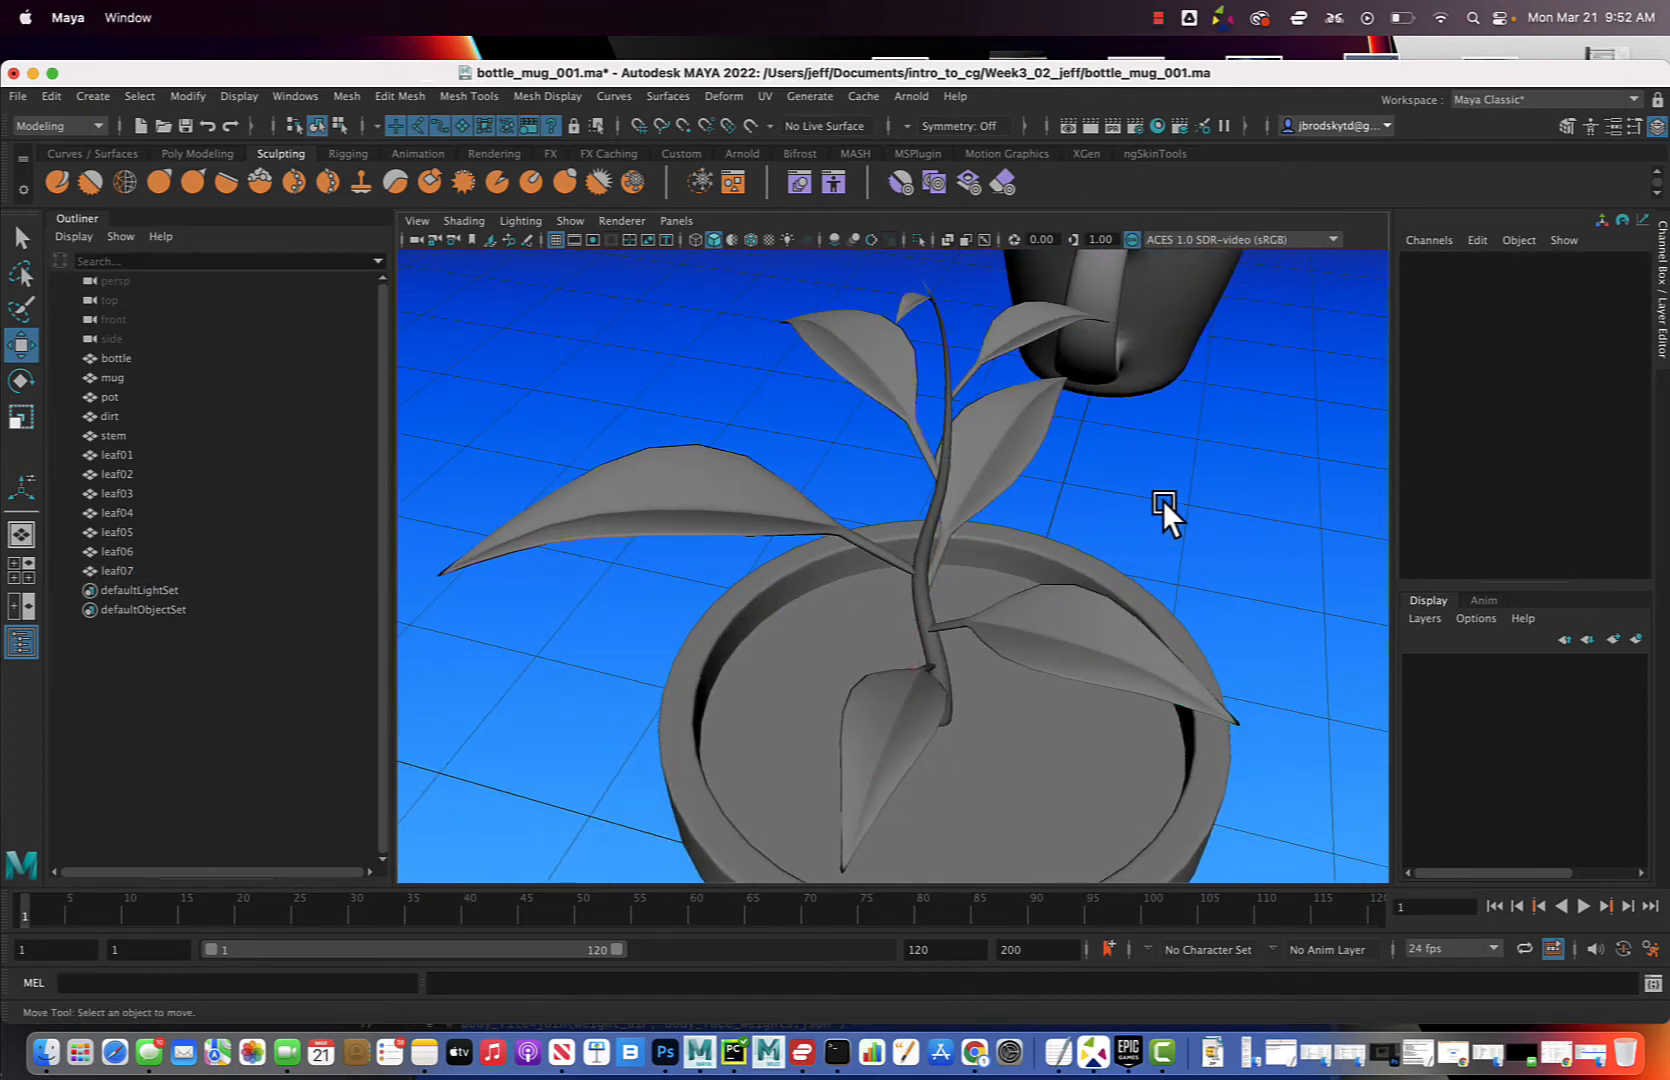
key("super+s")
Select the pot, dirt, stem and all seven leaves, and group them
left_click_drag(1163, 505, 1135, 581, "alt")
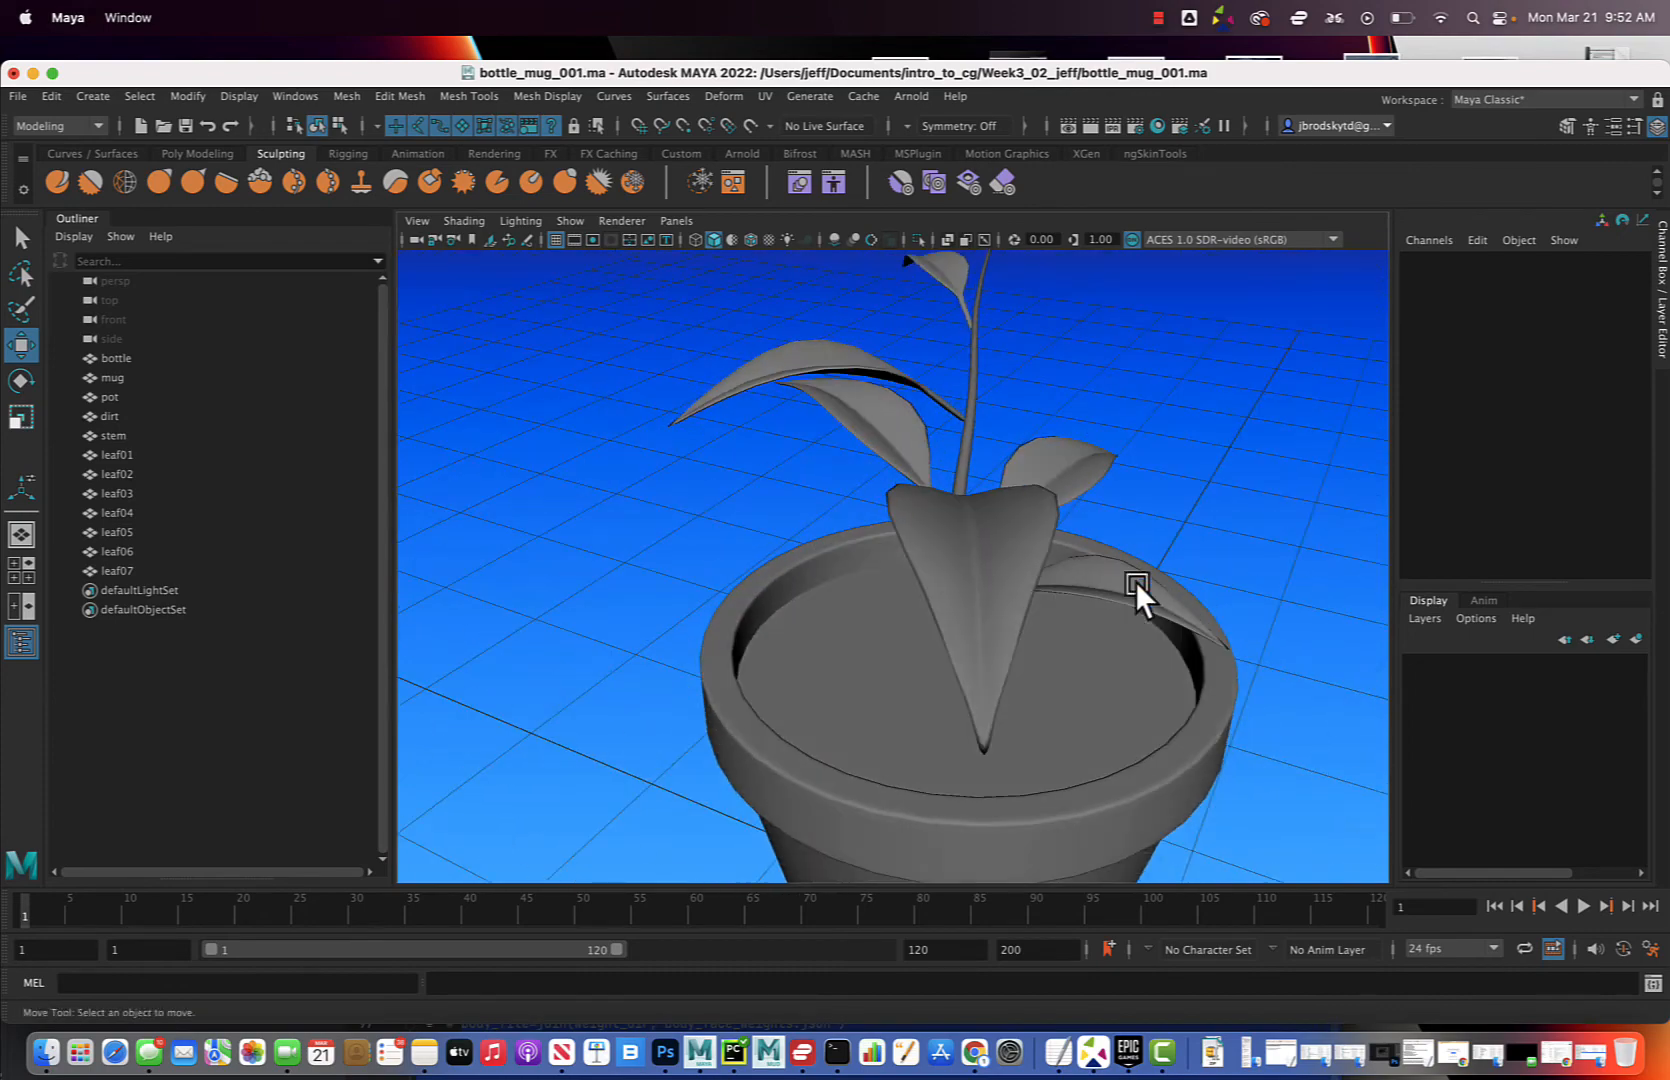
scroll(948, 655, "down", 6)
left_click_drag(935, 645, 936, 516, "alt")
left_click_drag(875, 665, 825, 674, "alt")
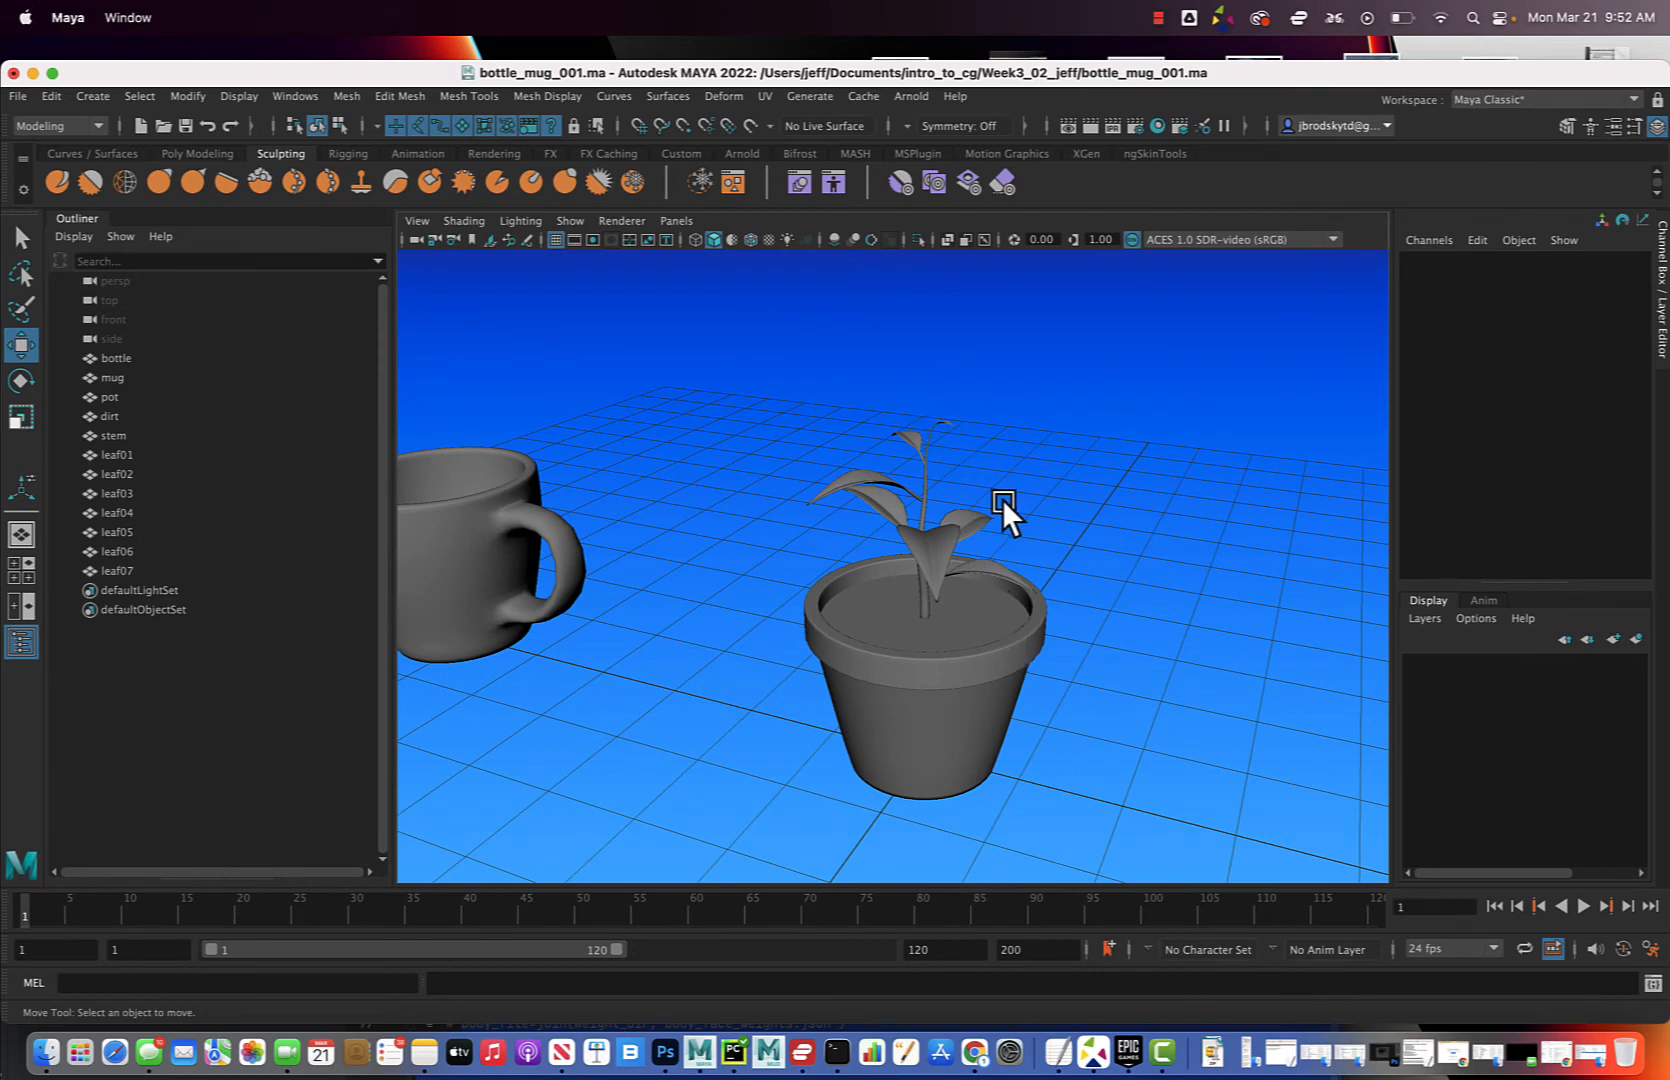
left_click_drag(740, 347, 1181, 846)
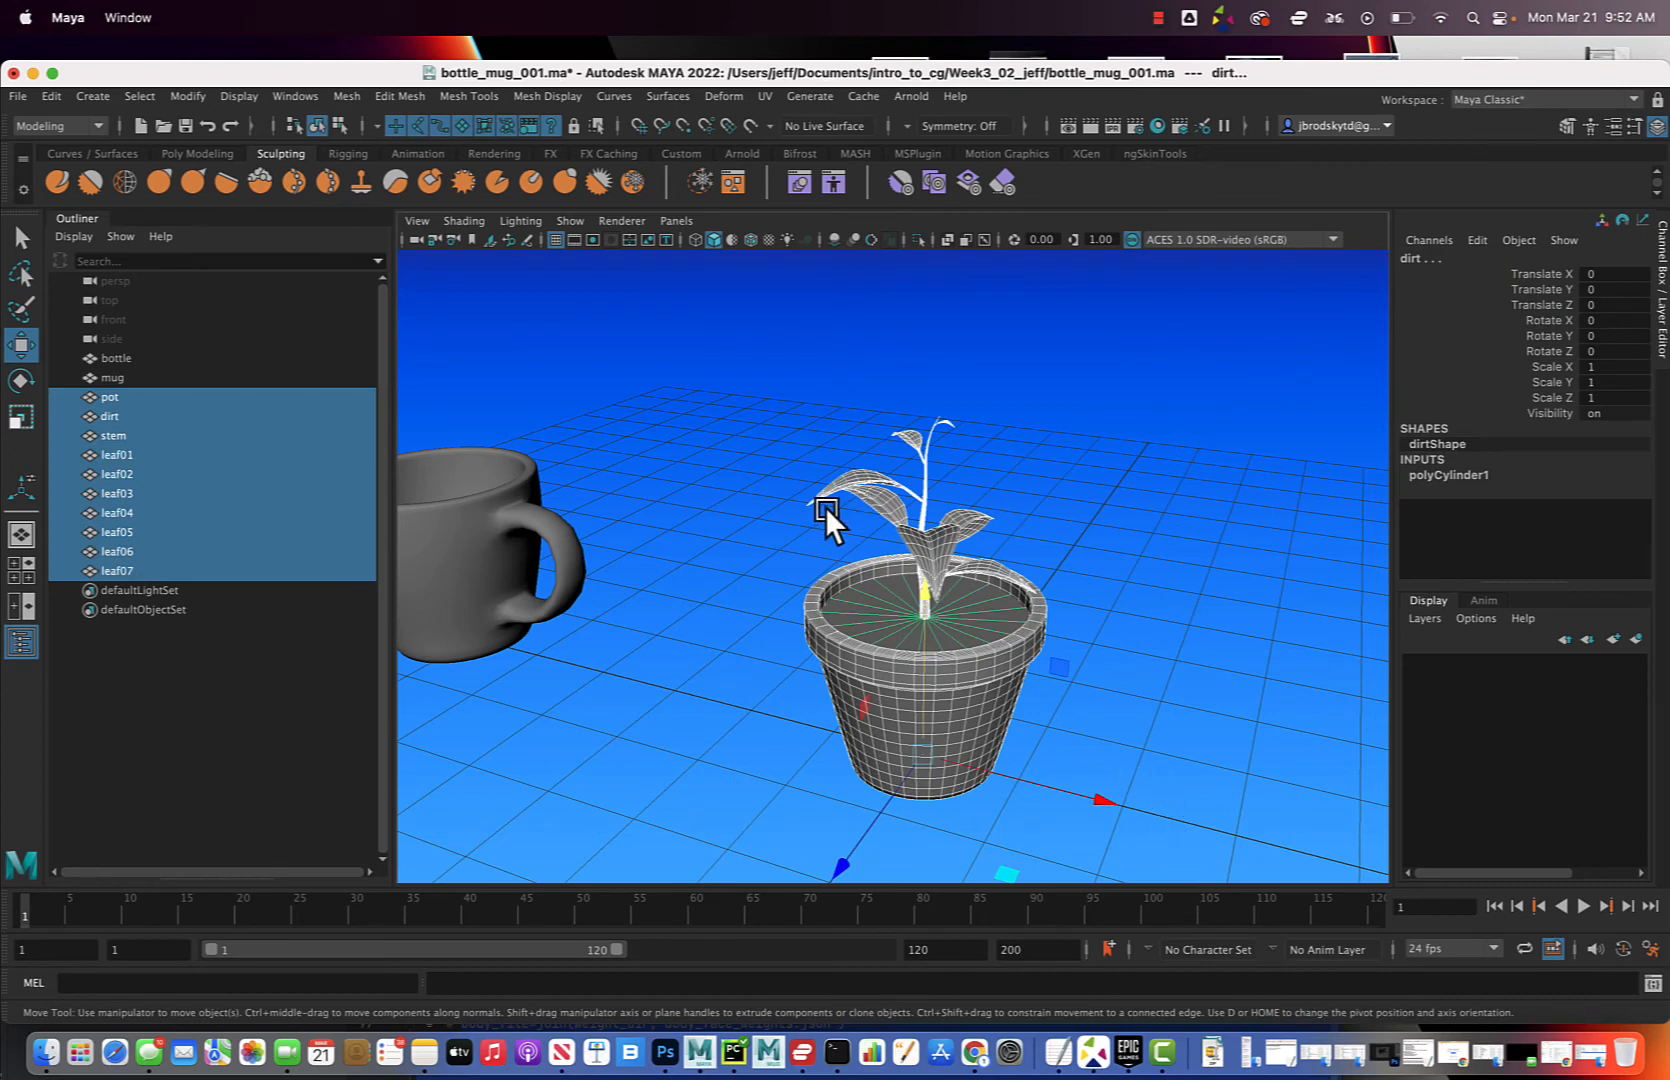
key("super+g")
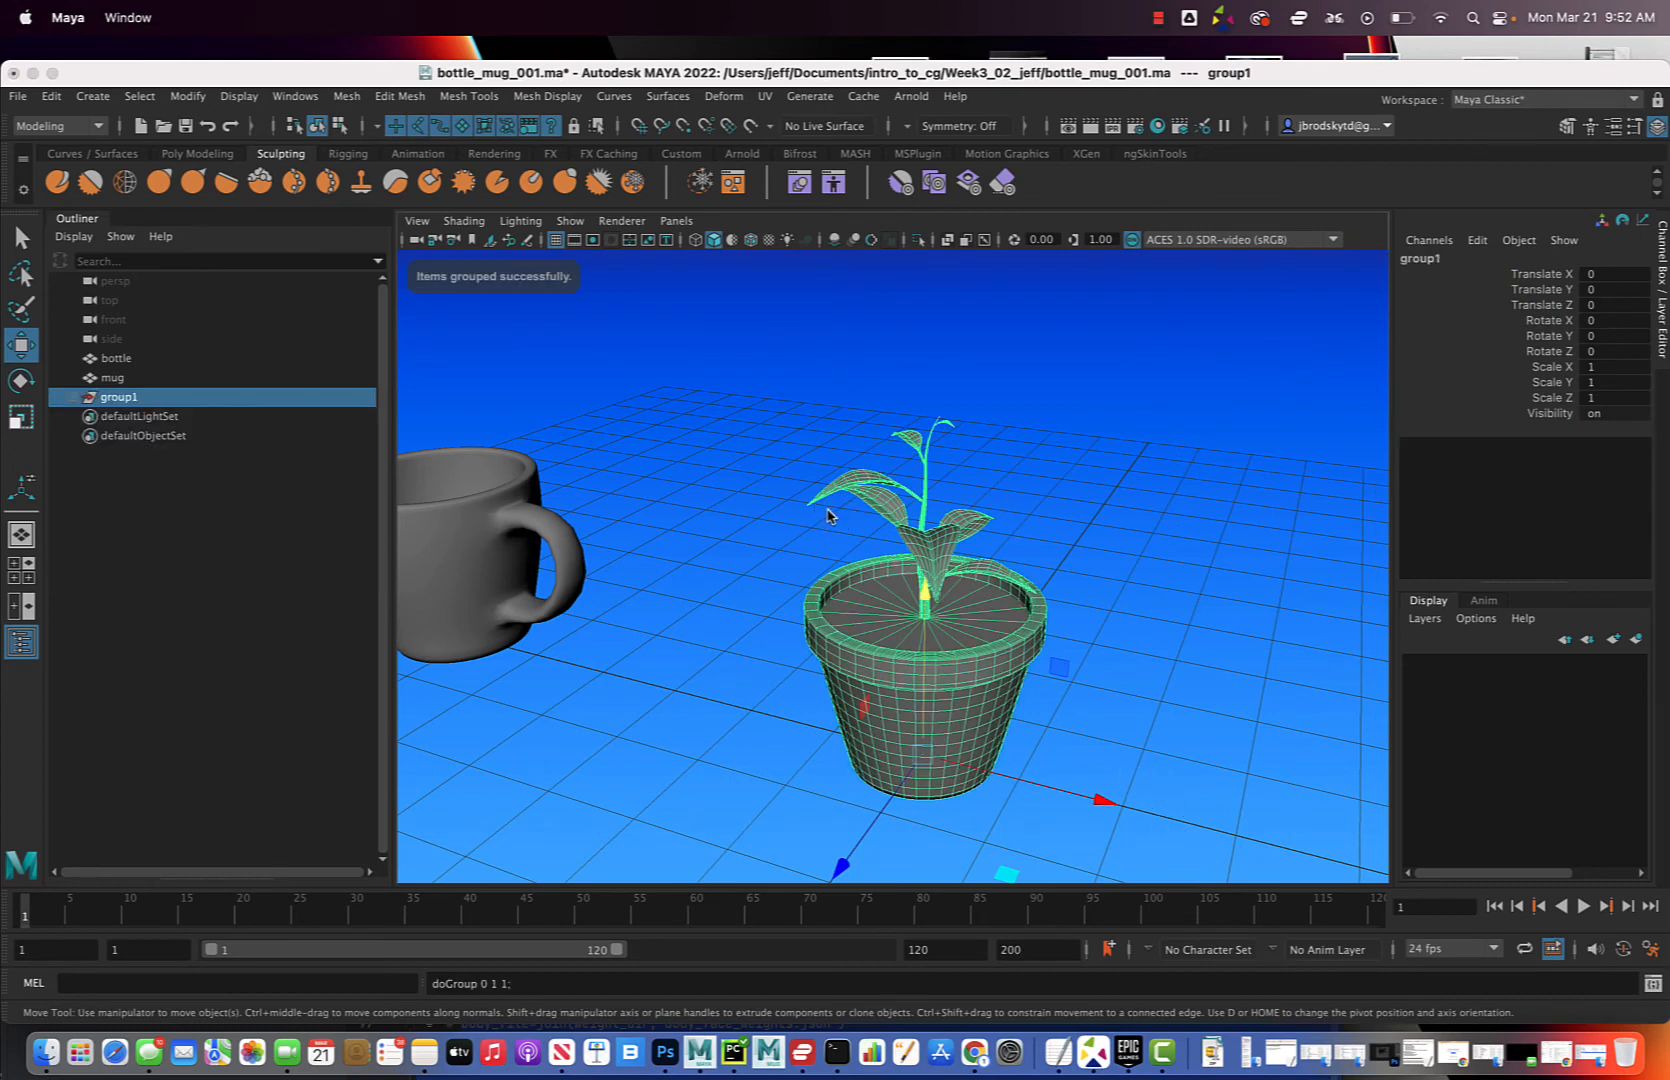
Rename the new group as plant and collapse its list of members
left_click(73, 398)
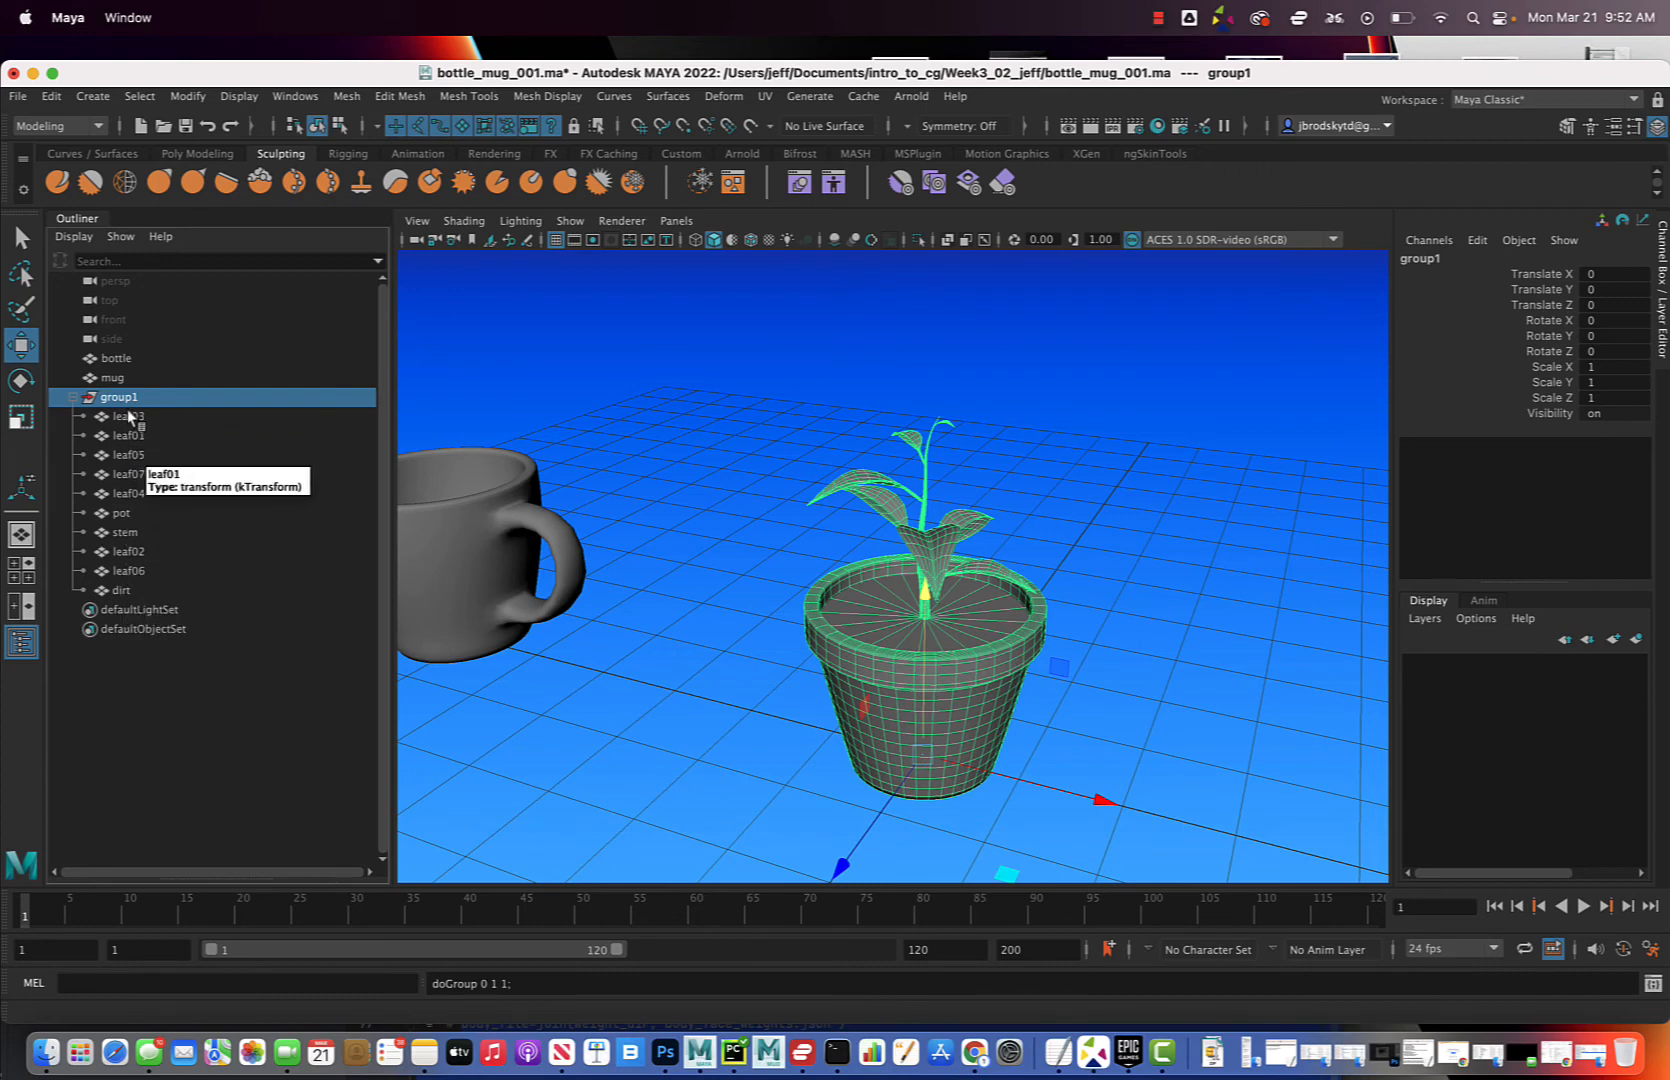
double_click(138, 399)
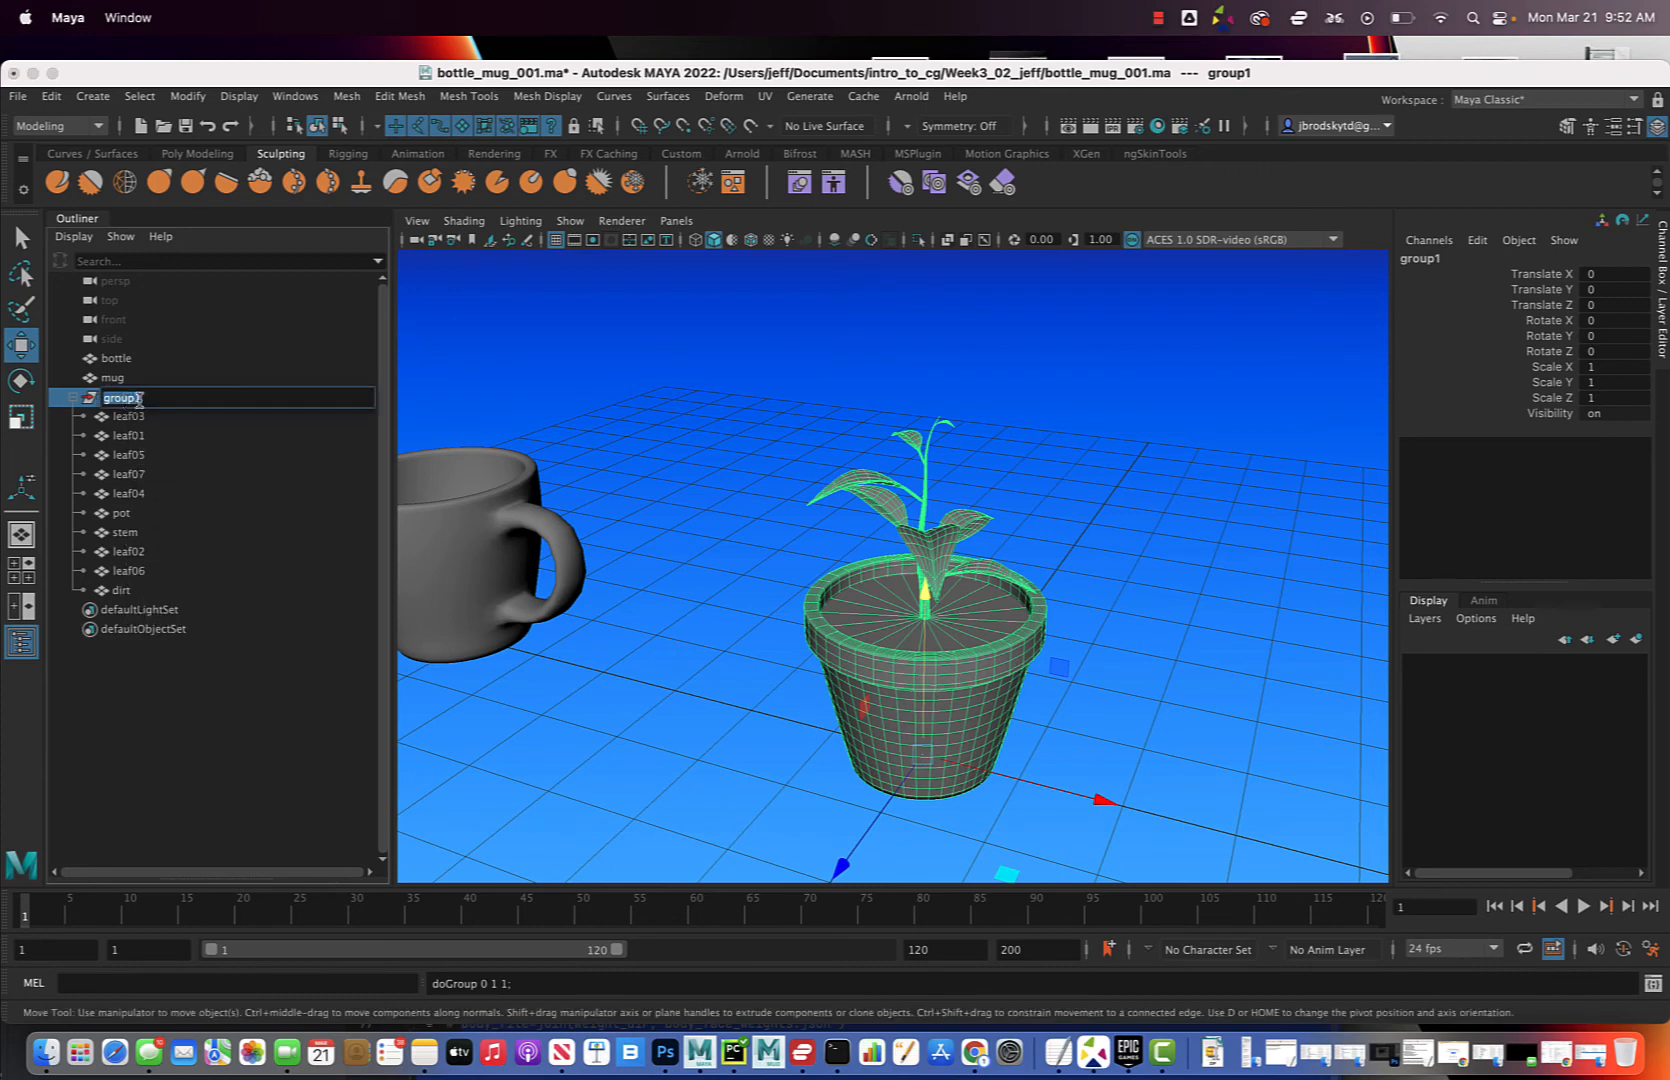
type("plant")
key("Return")
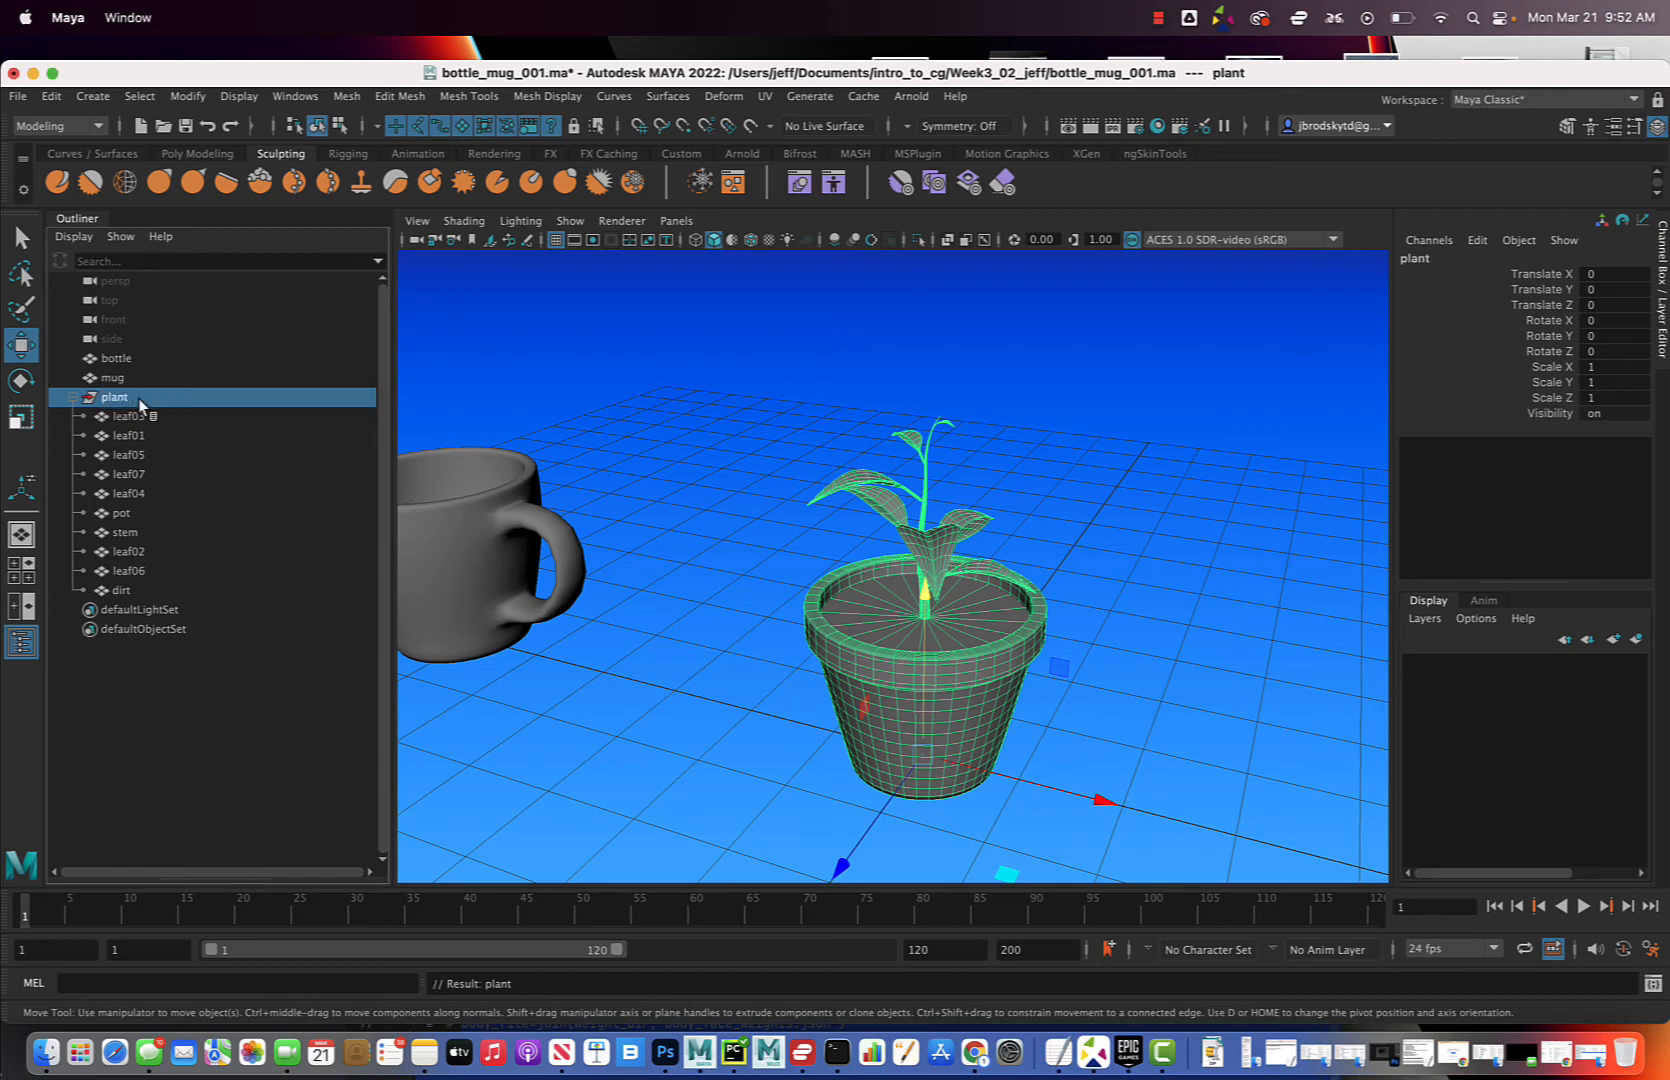
left_click(71, 399)
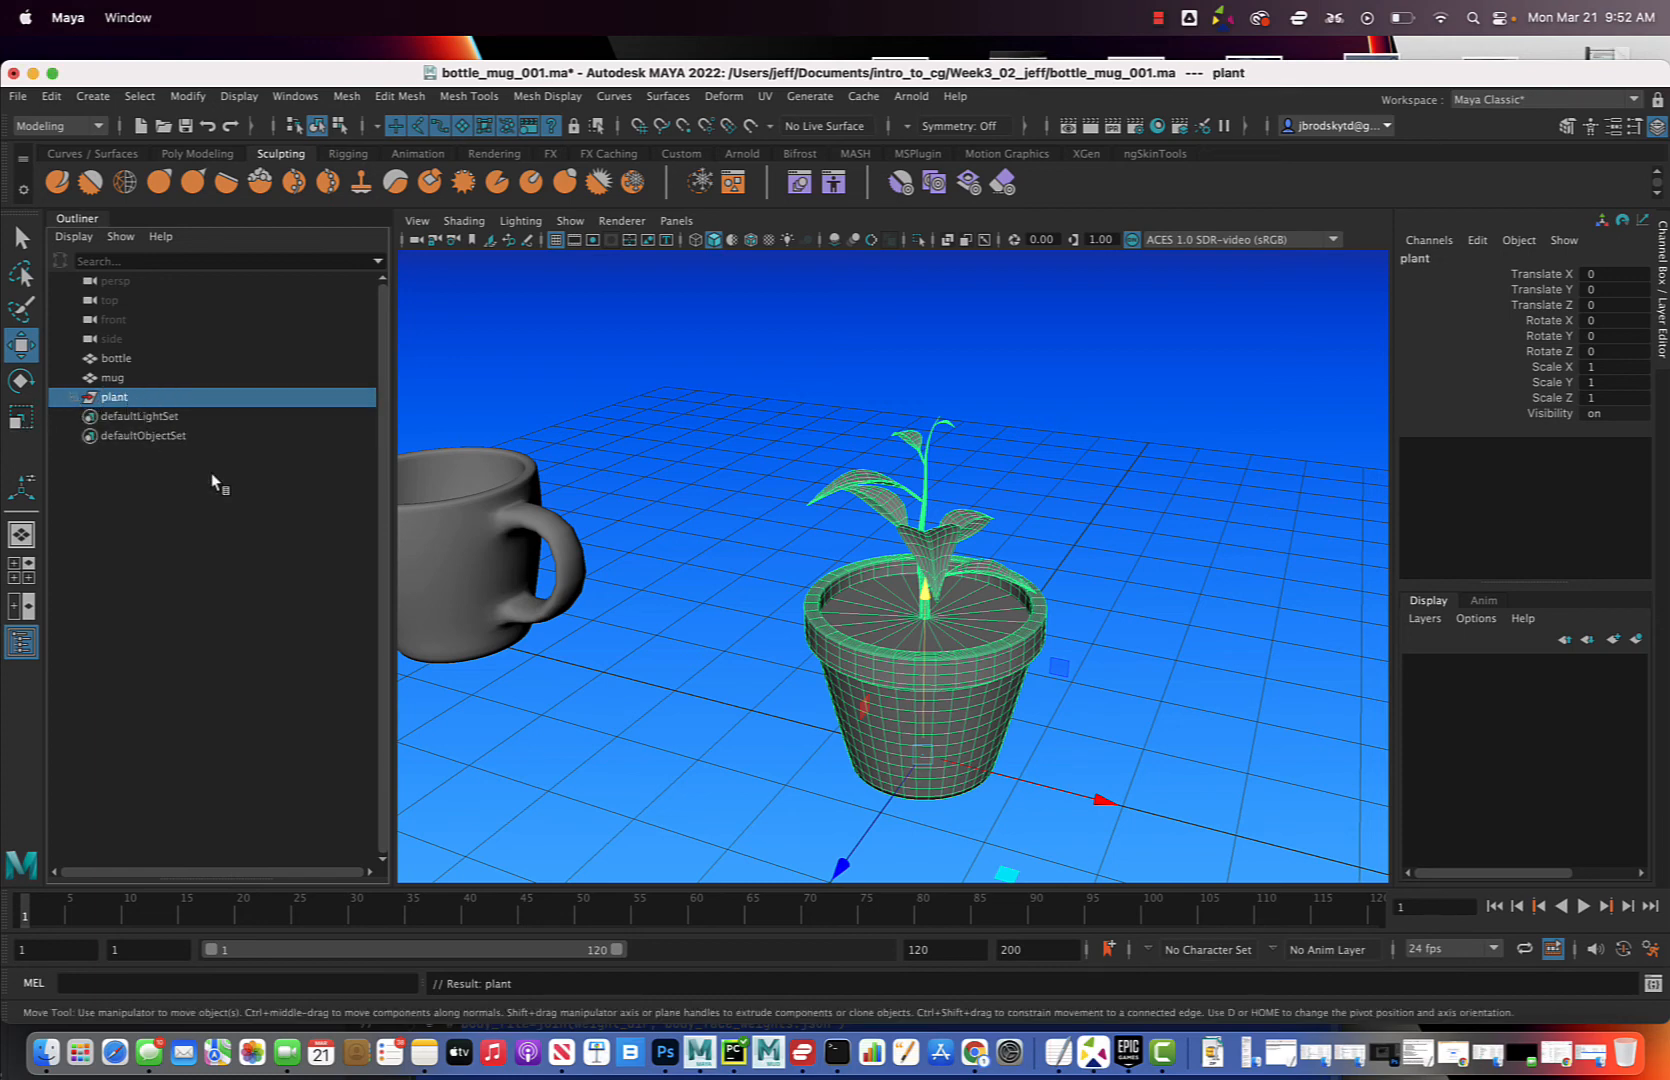
Try moving the whole plant group as one object and undo the move
left_click(935, 764)
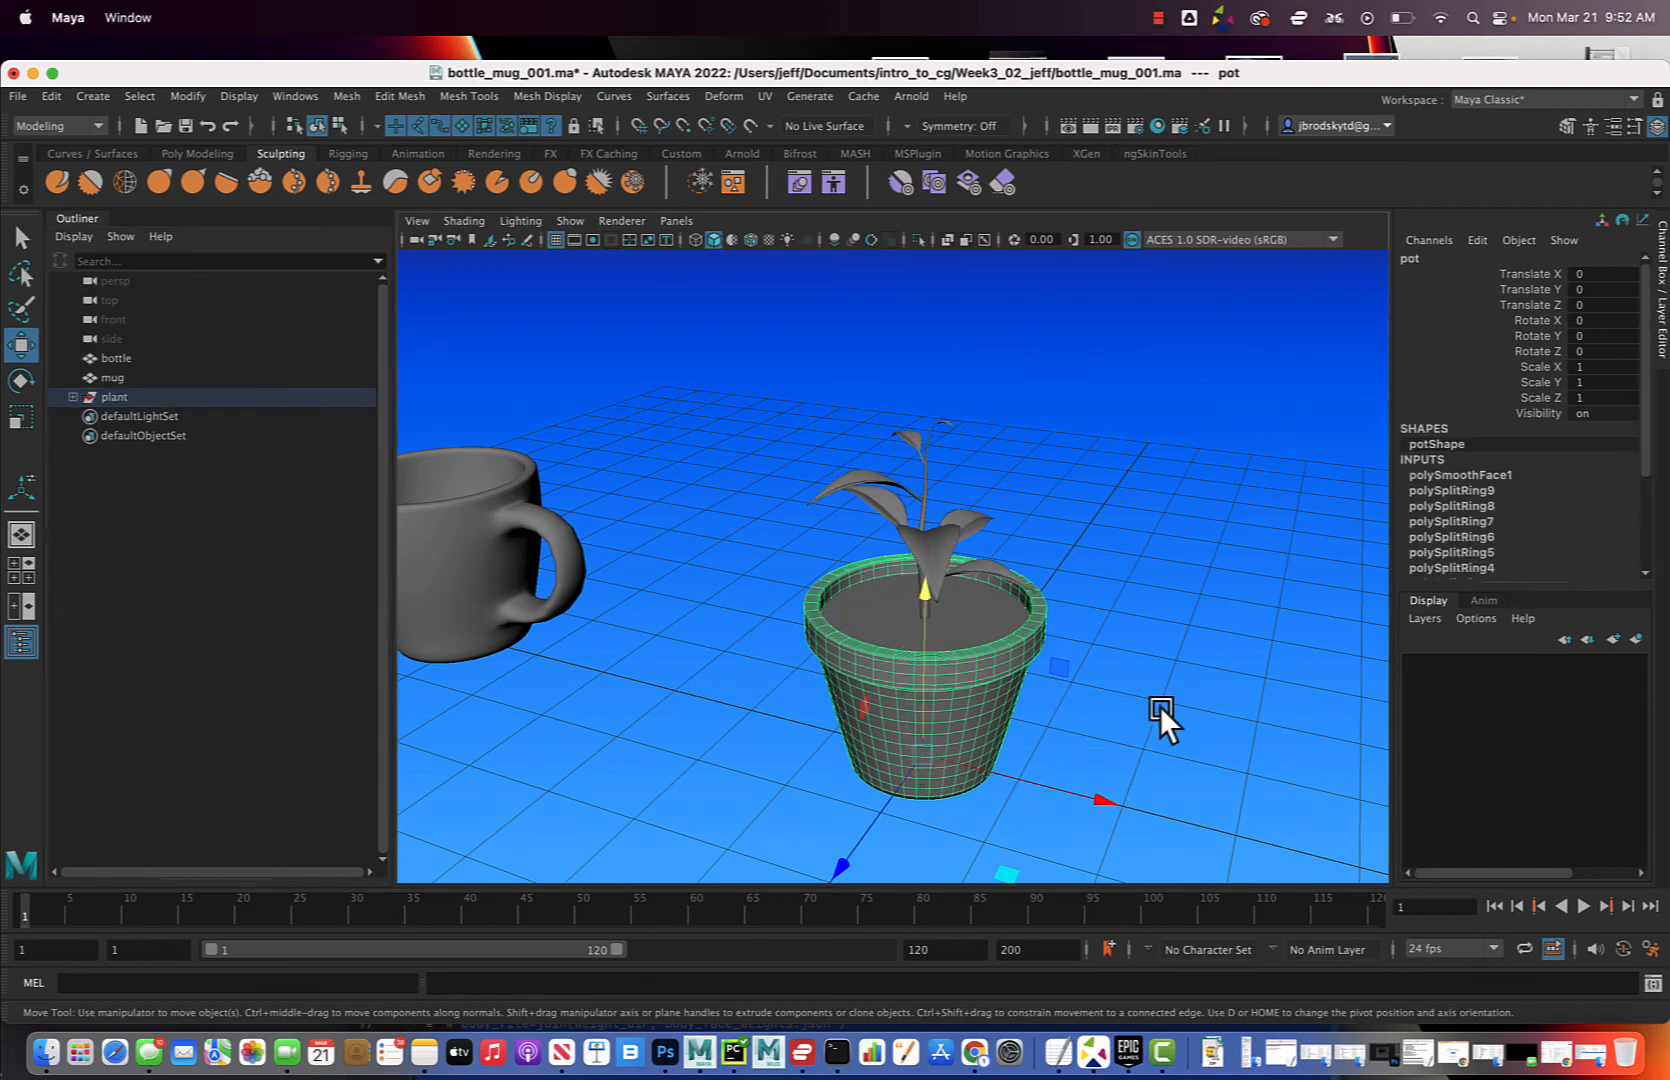
left_click(1084, 750)
left_click(137, 401)
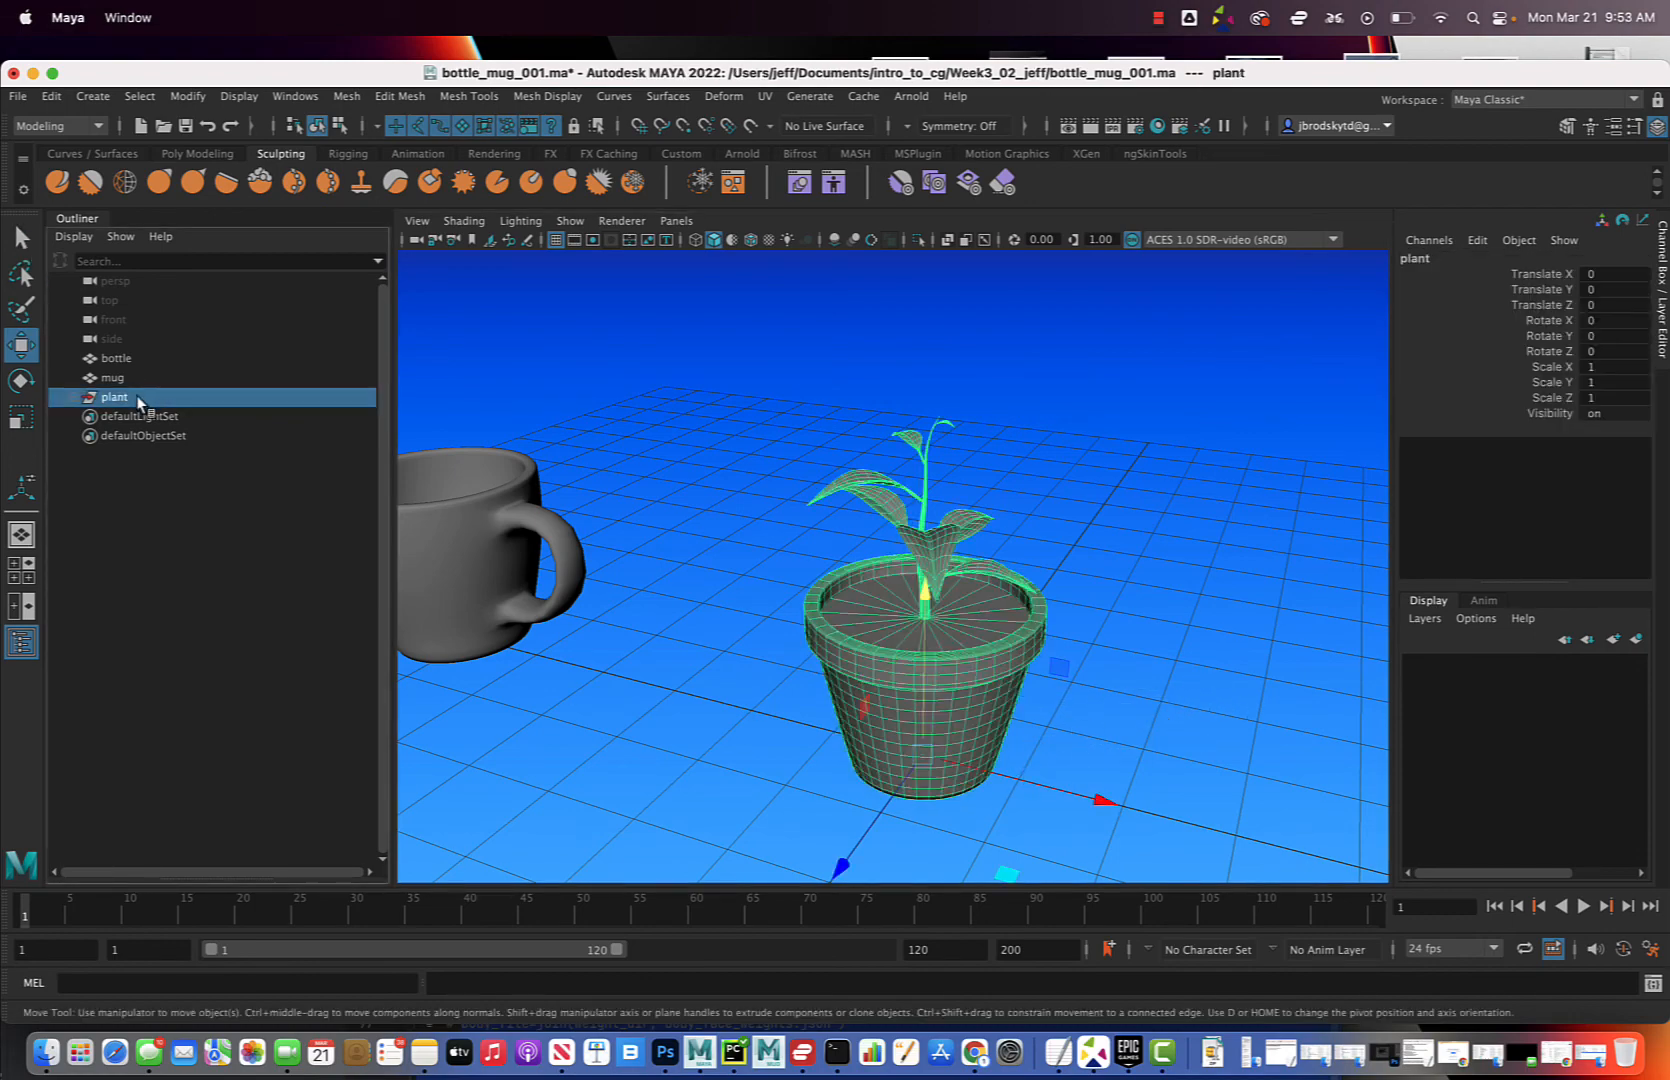
left_click_drag(918, 757, 1042, 632)
key("super+z")
Scale the whole plant group up relative to the mug and bottle, deselect it and save the scene
scroll(975, 697, "up", 3)
scroll(970, 696, "down", 10)
scroll(969, 696, "down", 3)
key("r")
left_click(1121, 580)
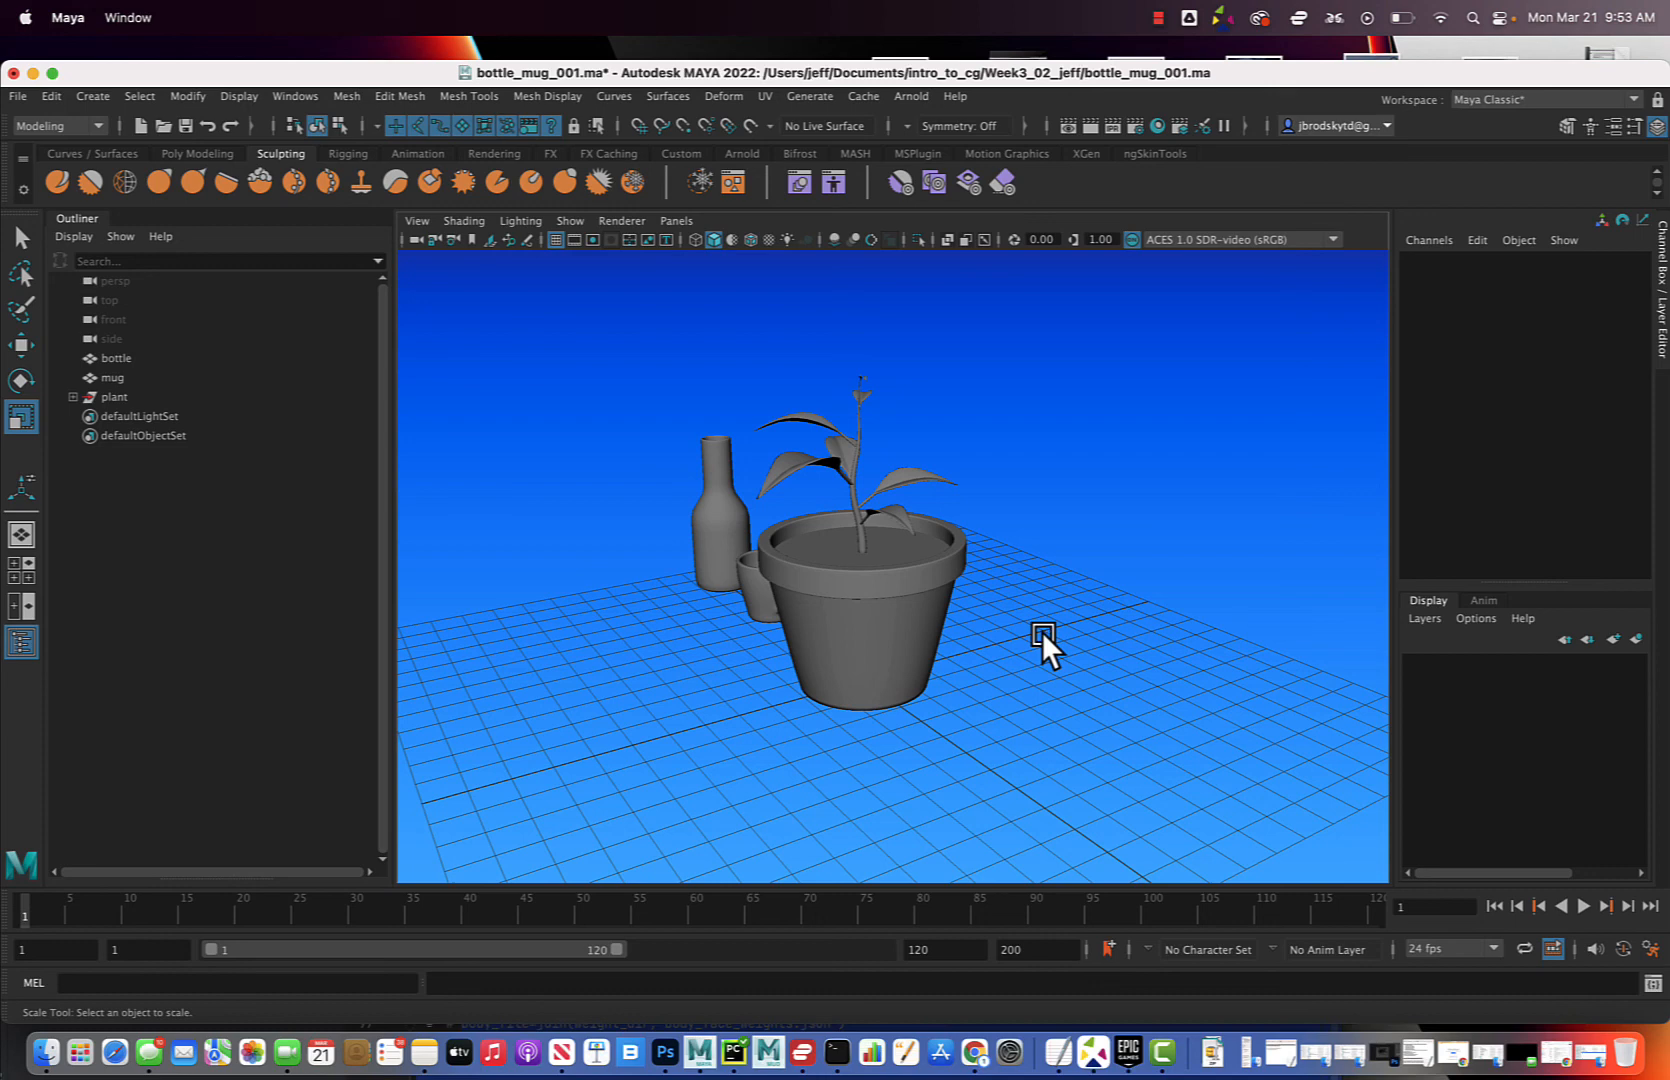
key("super+s")
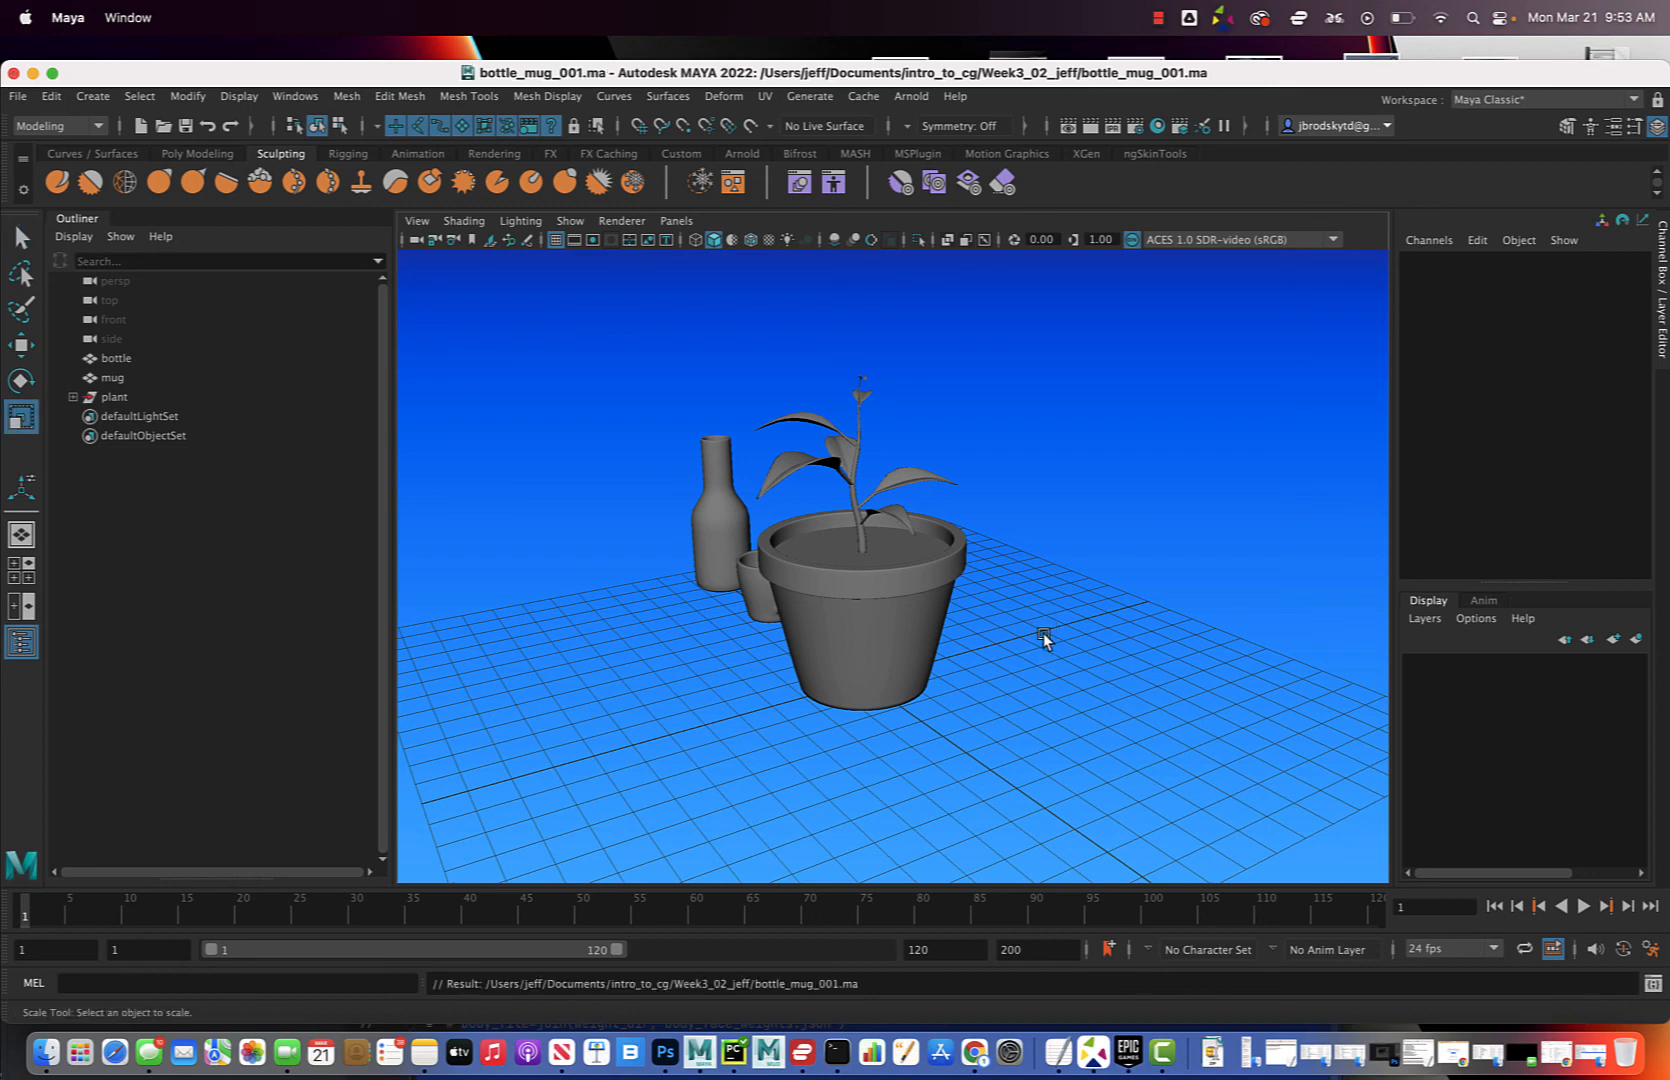
left_click(1060, 517)
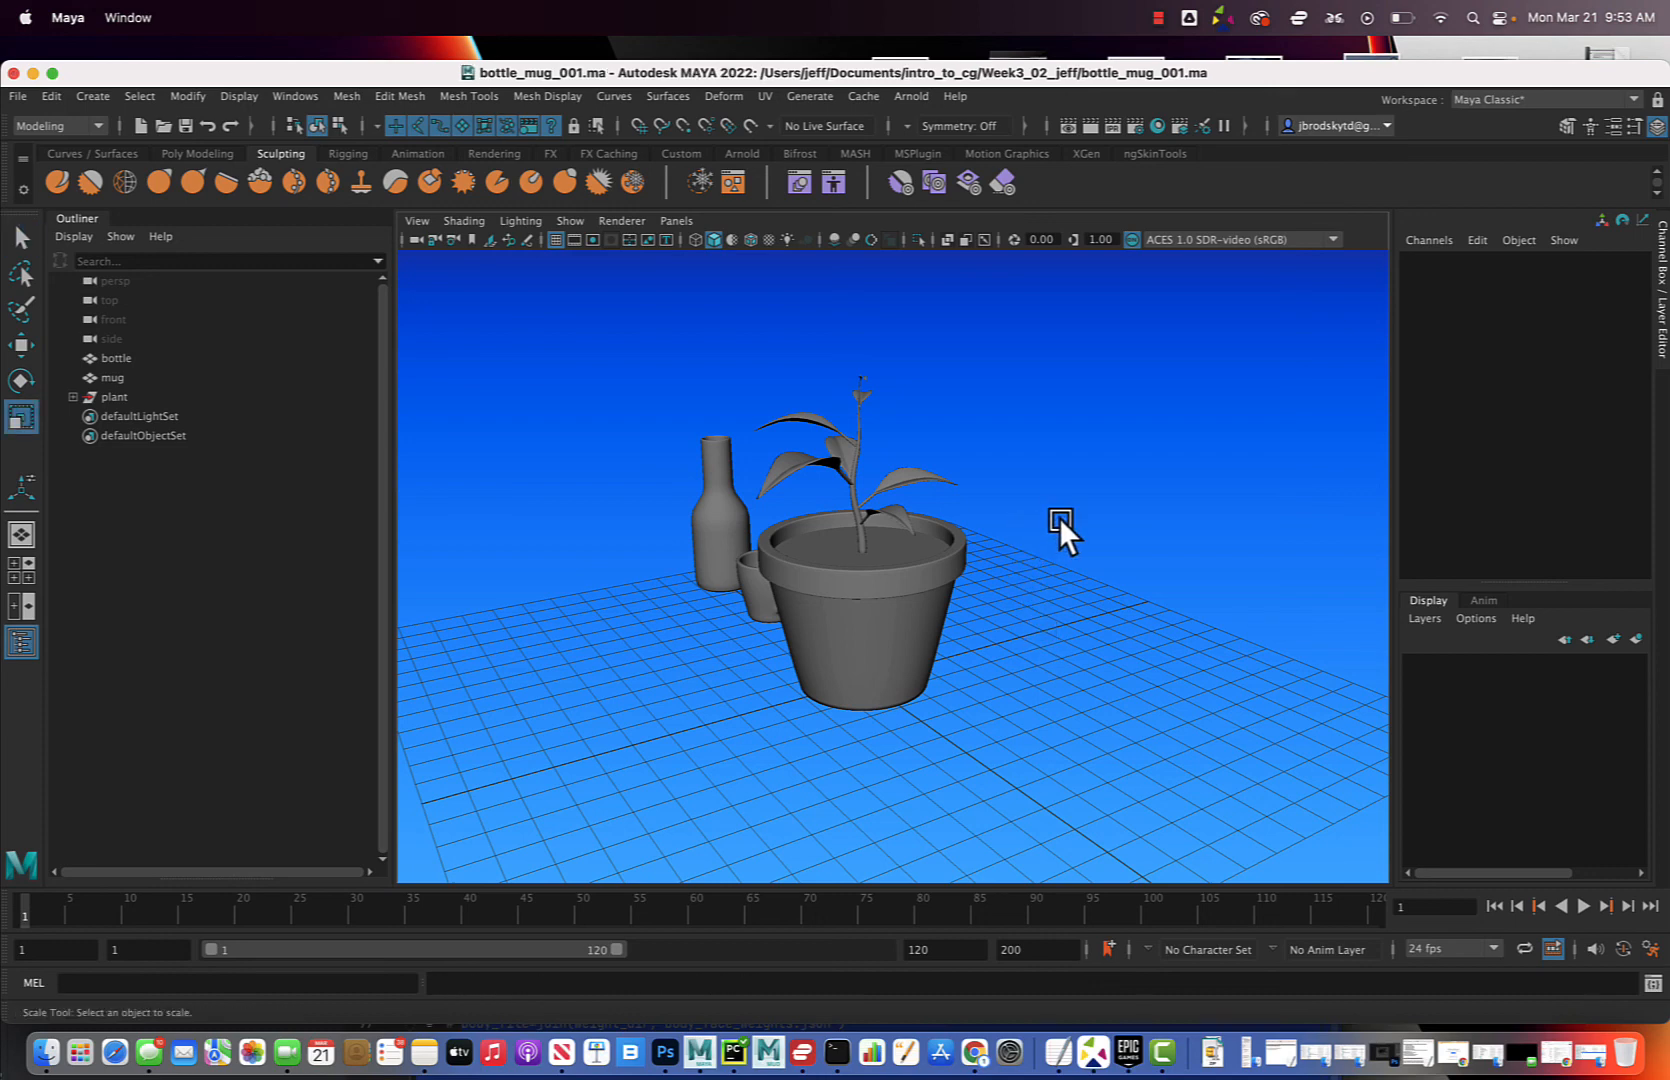